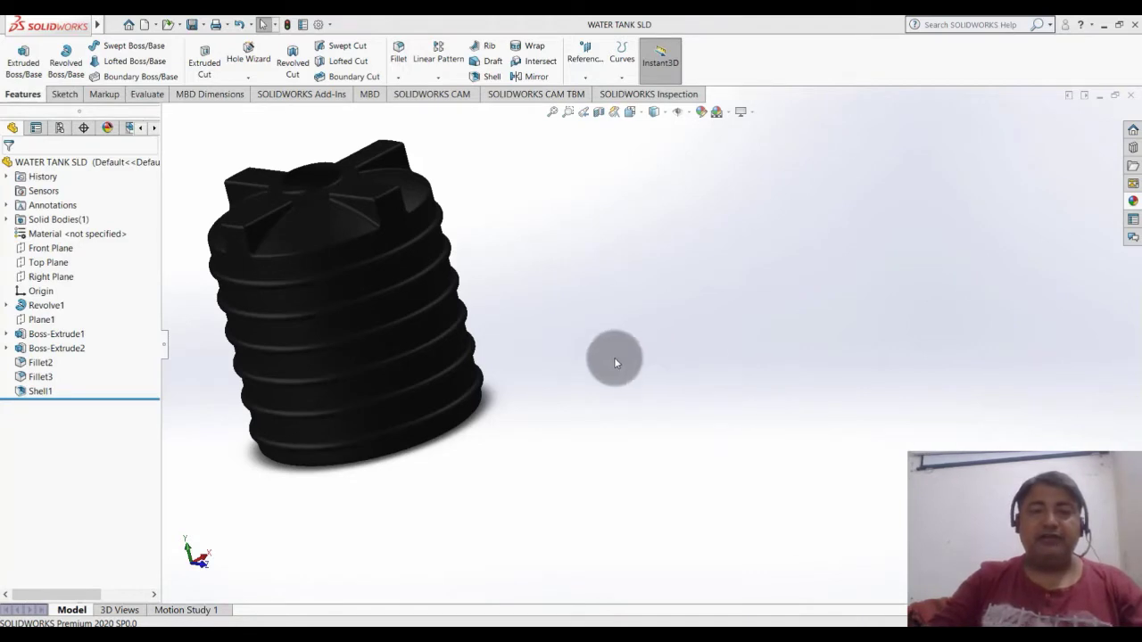
# Step: Orbit the water tank model to inspect its sides, domed top and cross ribs
pyautogui.moveTo(570, 343); pyautogui.dragTo(608, 373, button='middle')
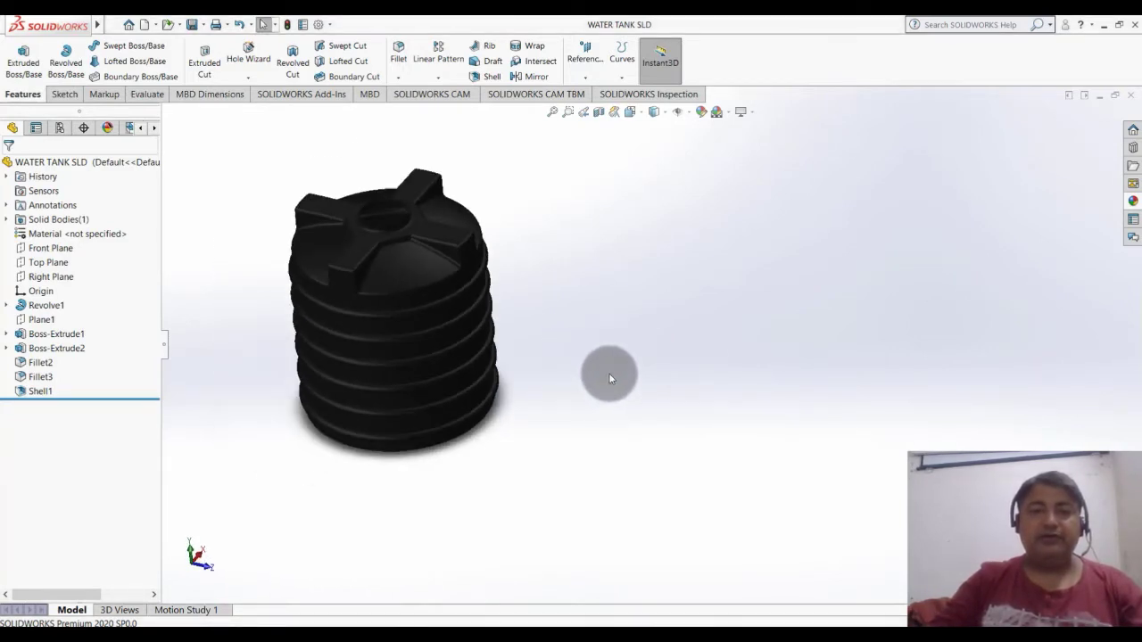
pyautogui.scroll(-3, 387, 228)
pyautogui.moveTo(716, 323); pyautogui.dragTo(721, 365, button='middle')
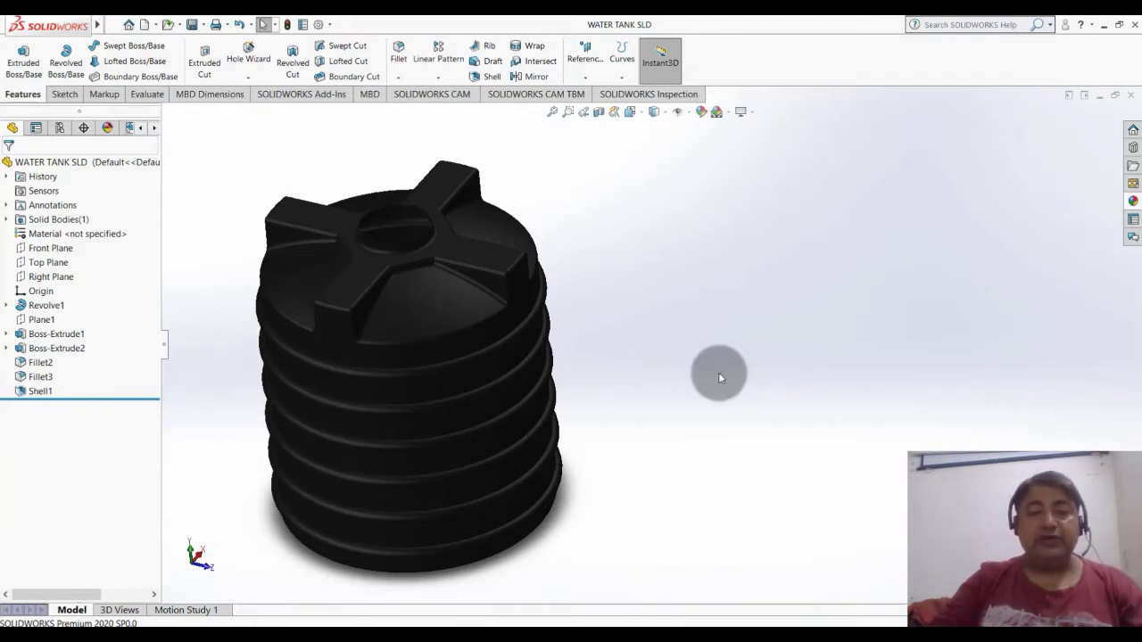
pyautogui.moveTo(663, 355)
pyautogui.mouseDown(button='middle')
pyautogui.moveTo(660, 331)
pyautogui.moveTo(688, 427)
pyautogui.moveTo(655, 451)
pyautogui.moveTo(606, 403)
pyautogui.mouseUp(button='middle')
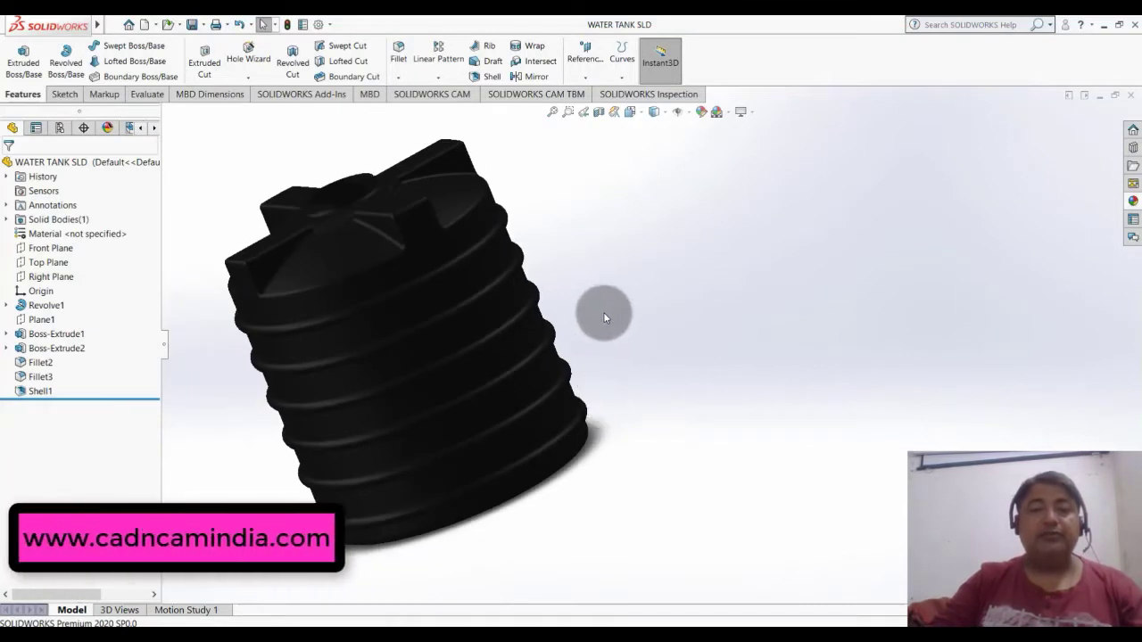
pyautogui.moveTo(604, 318)
pyautogui.mouseDown(button='middle')
pyautogui.moveTo(736, 339)
pyautogui.moveTo(674, 349)
pyautogui.moveTo(657, 323)
pyautogui.moveTo(645, 359)
pyautogui.moveTo(634, 358)
pyautogui.moveTo(592, 311)
pyautogui.moveTo(591, 334)
pyautogui.moveTo(629, 375)
pyautogui.mouseUp(button='middle')
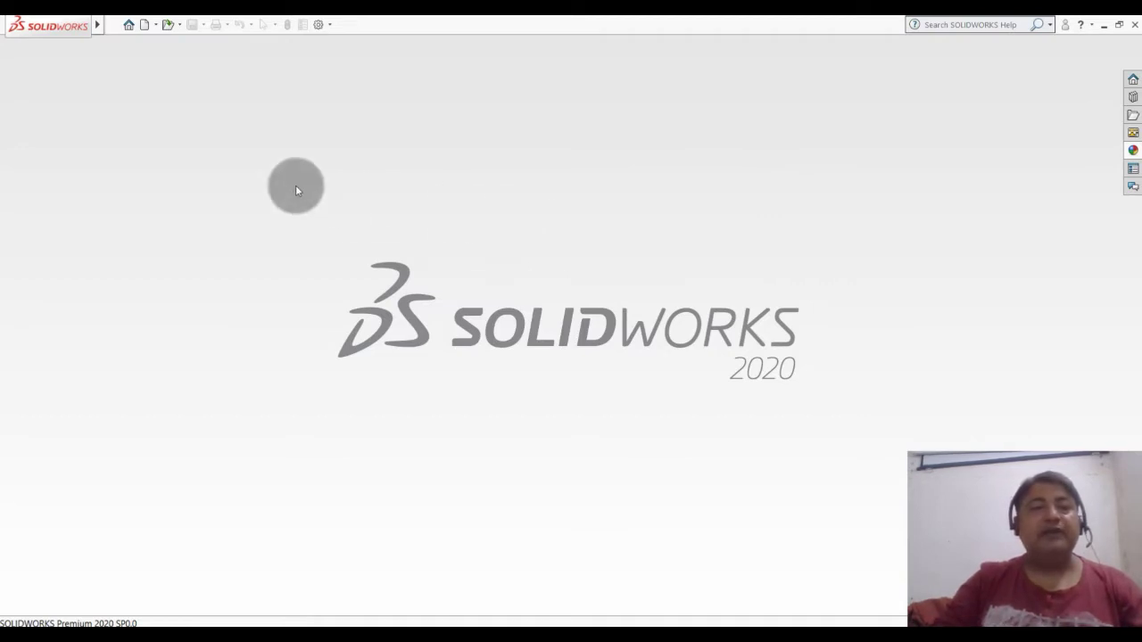
# Step: Create a new part and show its Front, Top and Right planes
pyautogui.click(154, 29)
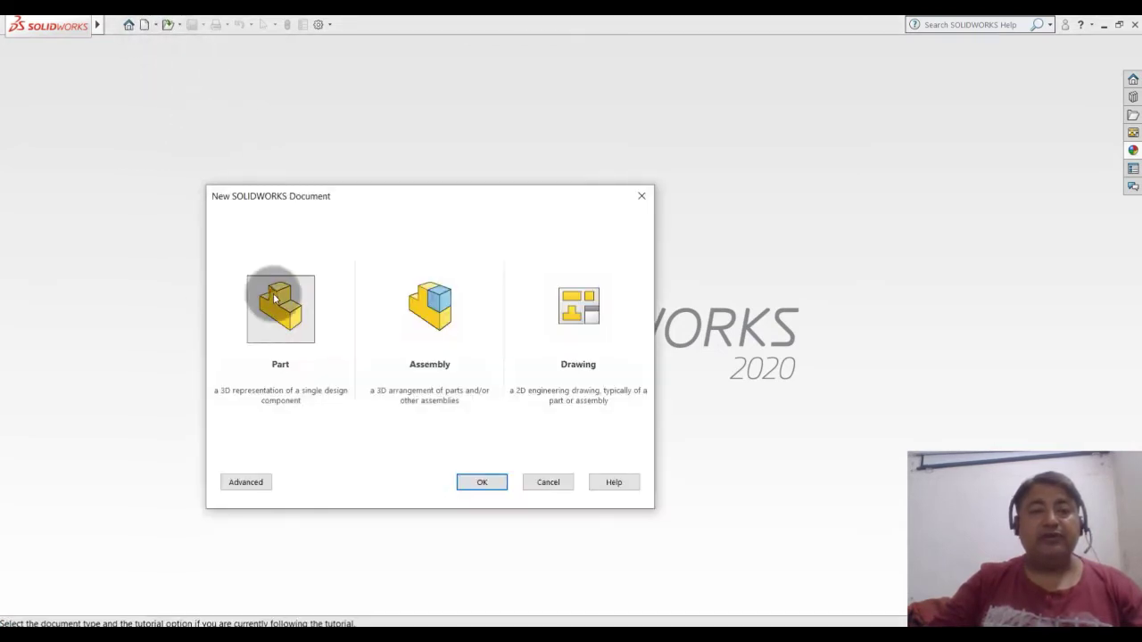
pyautogui.click(481, 482)
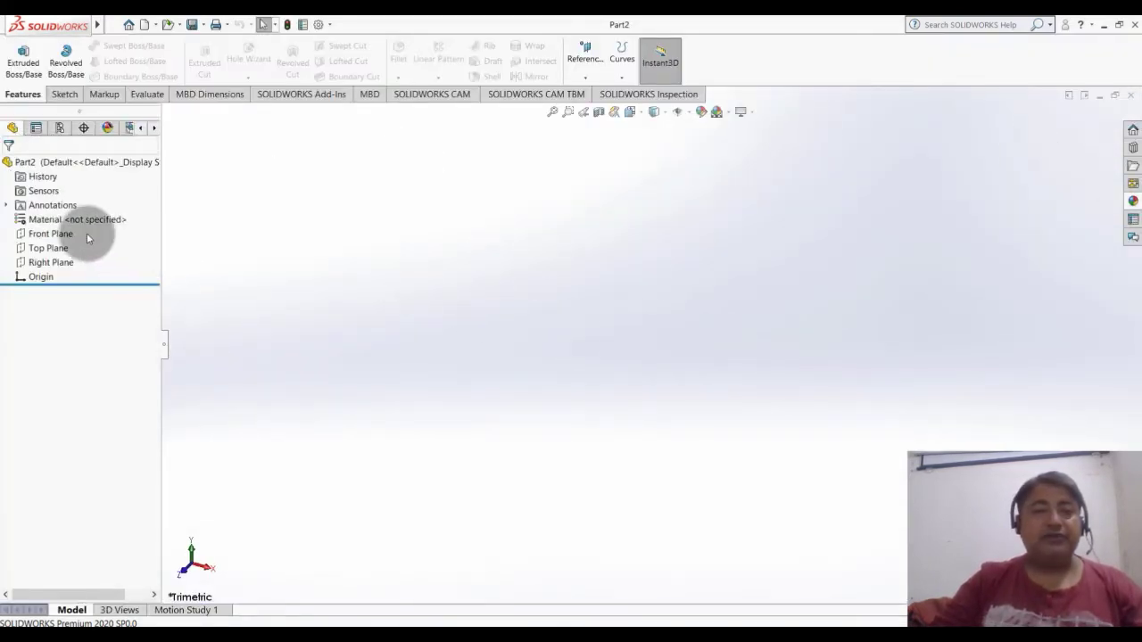
pyautogui.moveTo(82, 234); pyautogui.dragTo(23, 284)
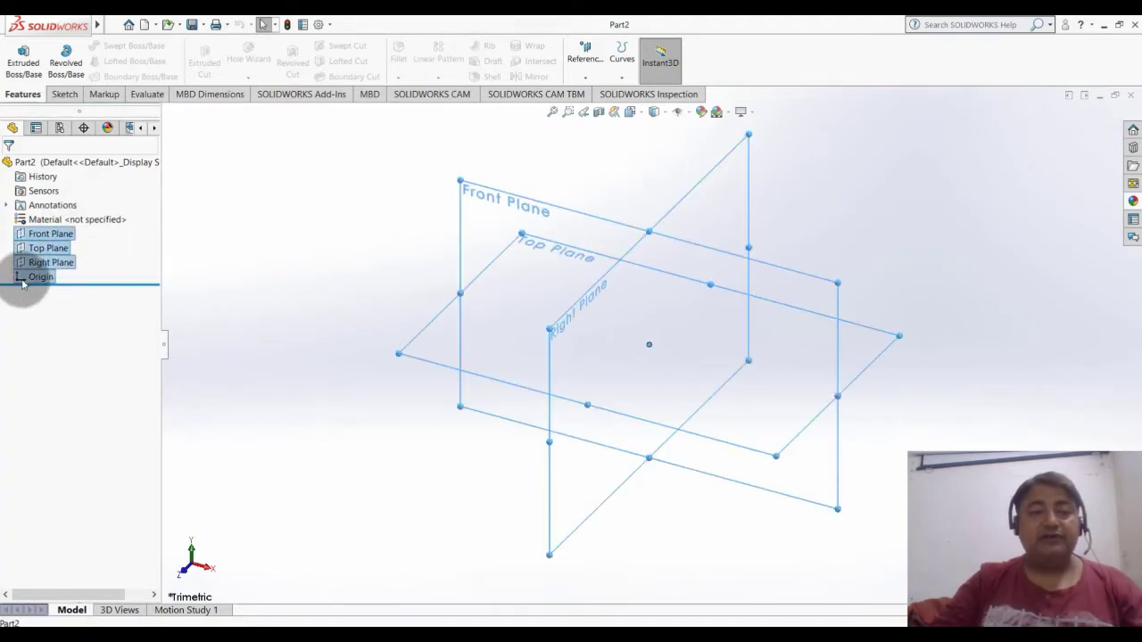
pyautogui.rightClick(33, 236)
pyautogui.click(43, 218)
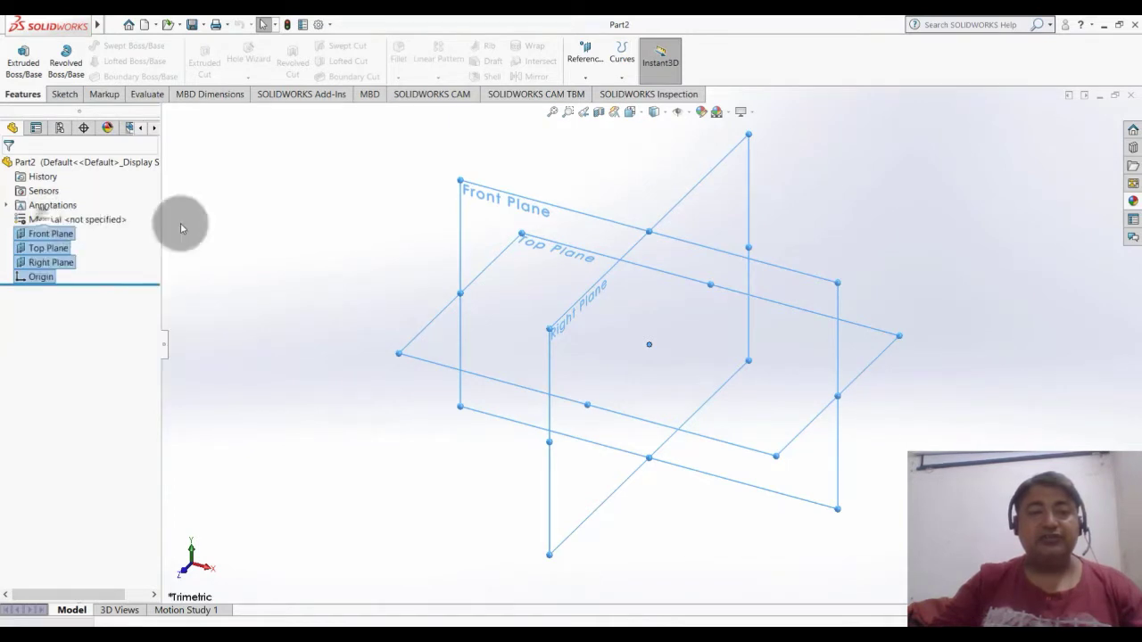
pyautogui.click(248, 227)
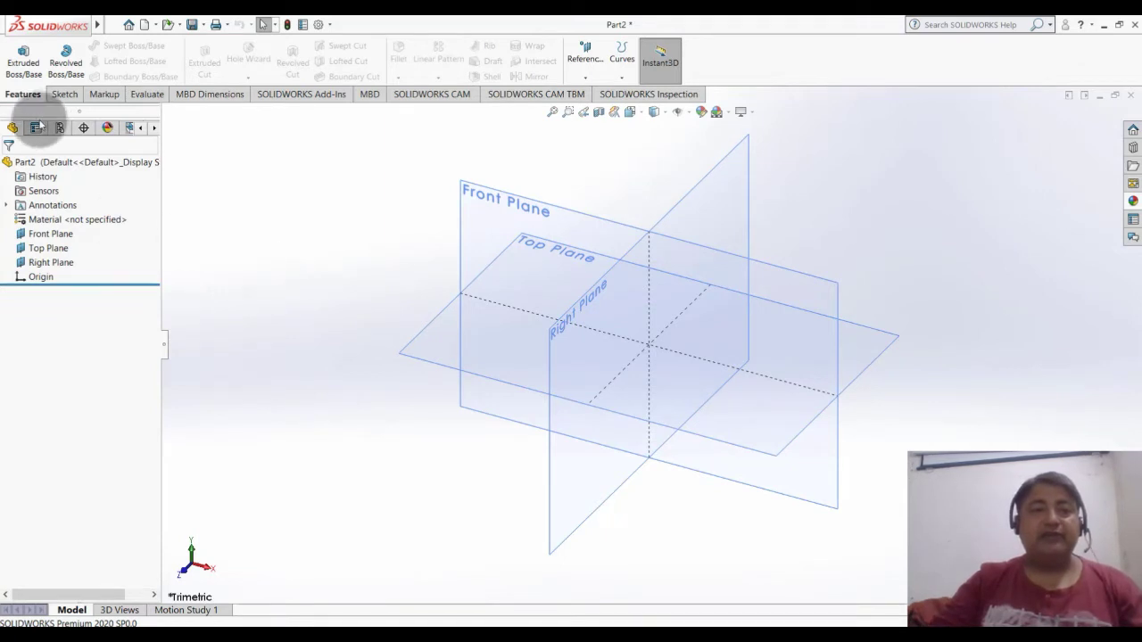
pyautogui.click(66, 96)
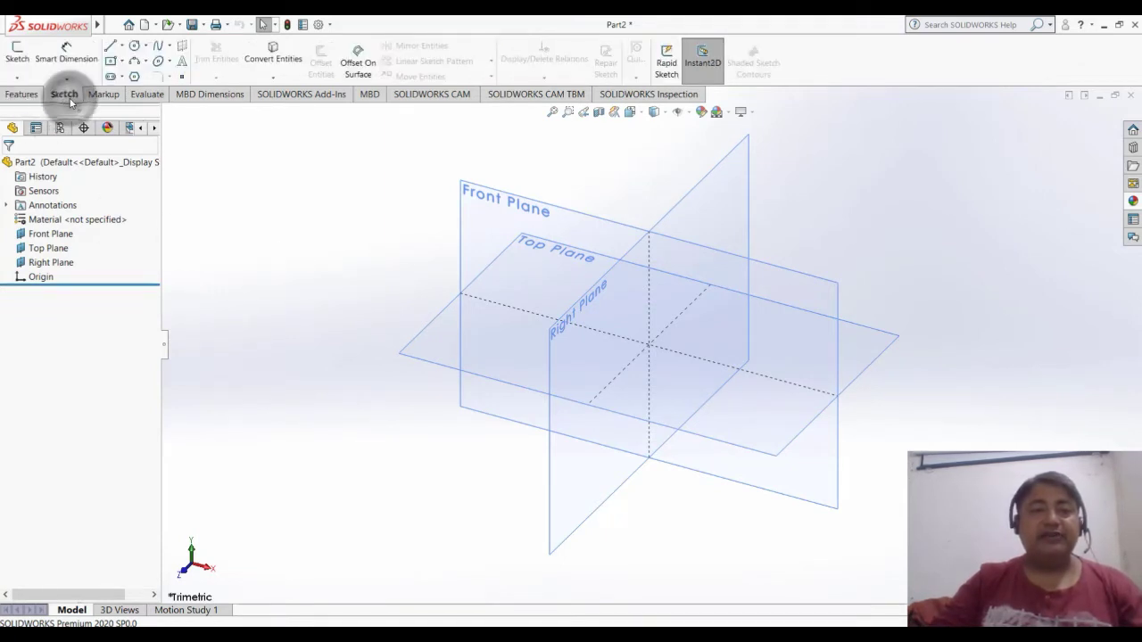
# Step: Sketch a corner rectangle on the Front Plane from the origin up and to the left
pyautogui.click(17, 59)
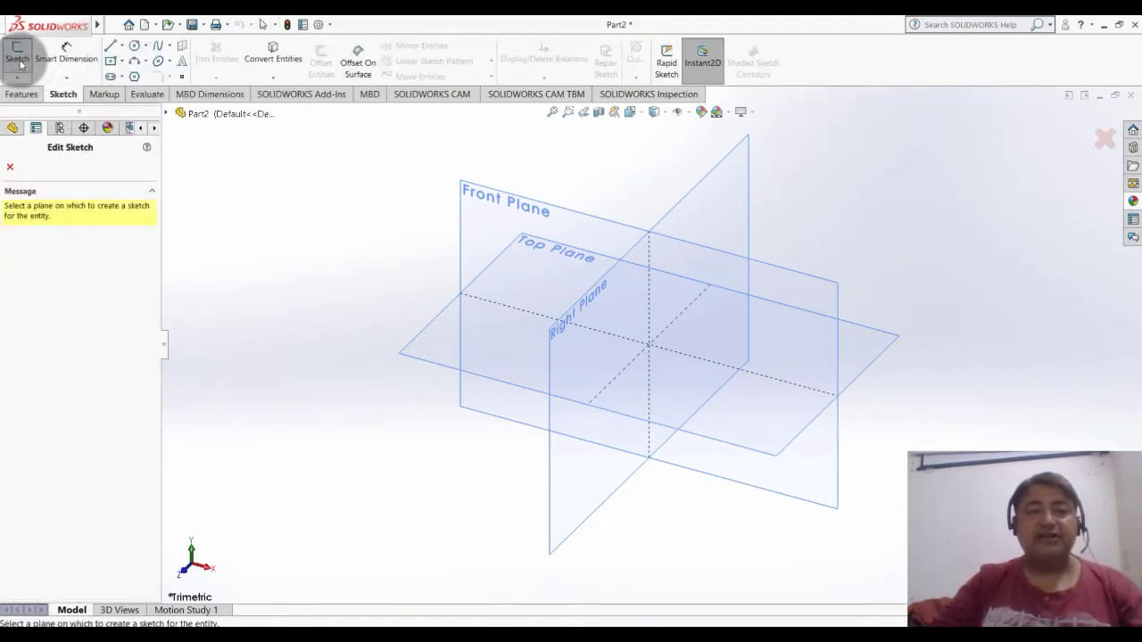
pyautogui.click(475, 181)
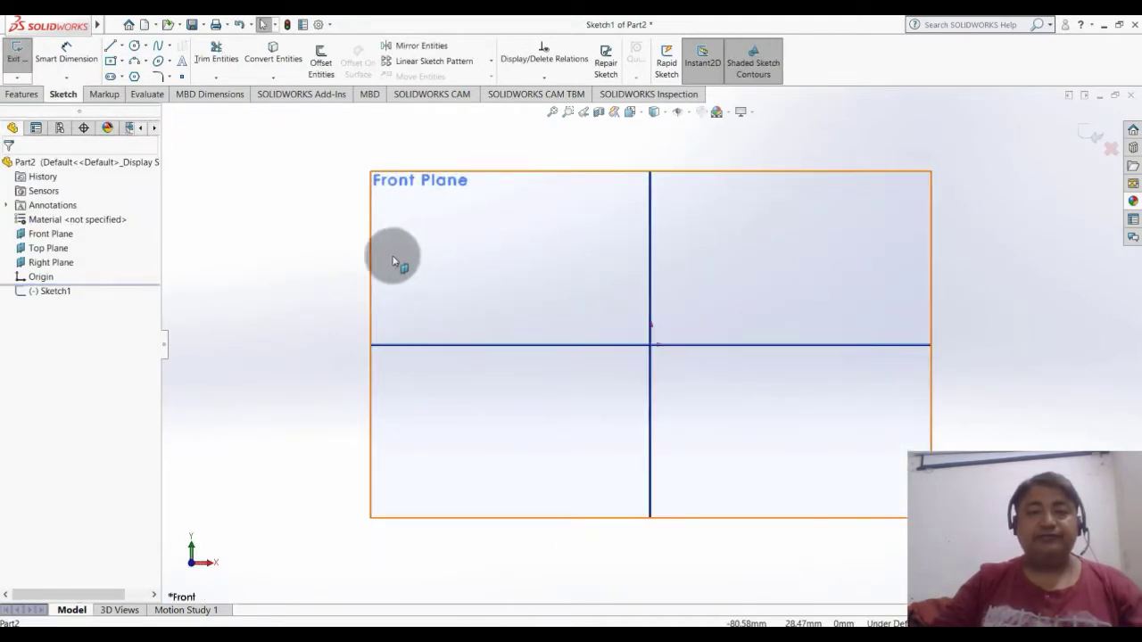
pyautogui.click(111, 49)
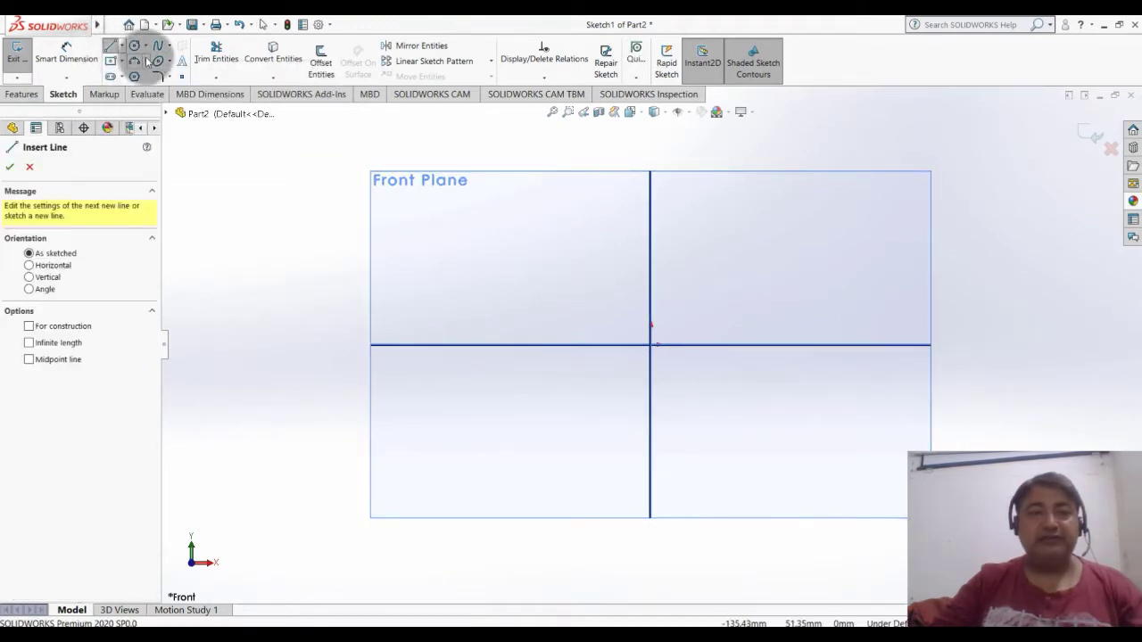
pyautogui.click(123, 60)
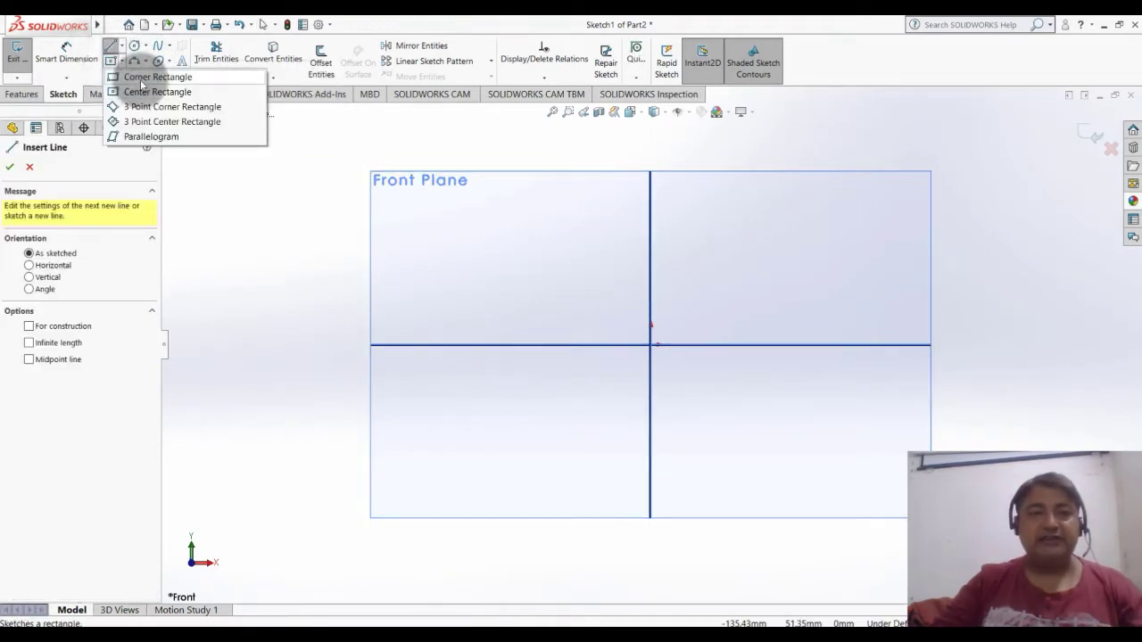
pyautogui.click(143, 77)
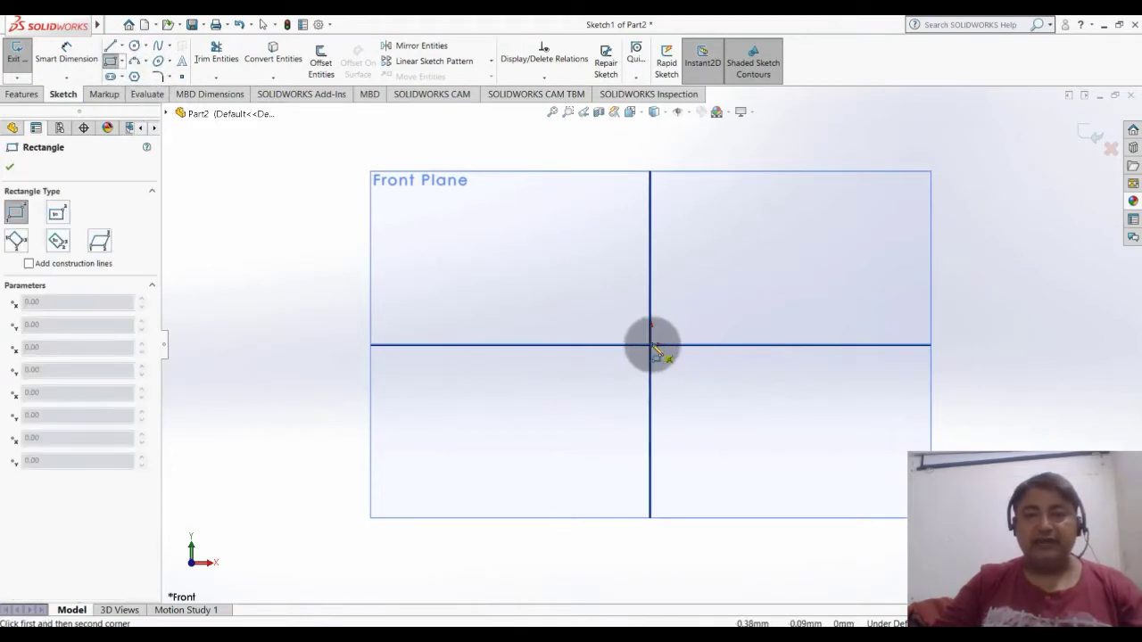
pyautogui.moveTo(654, 346); pyautogui.dragTo(471, 195)
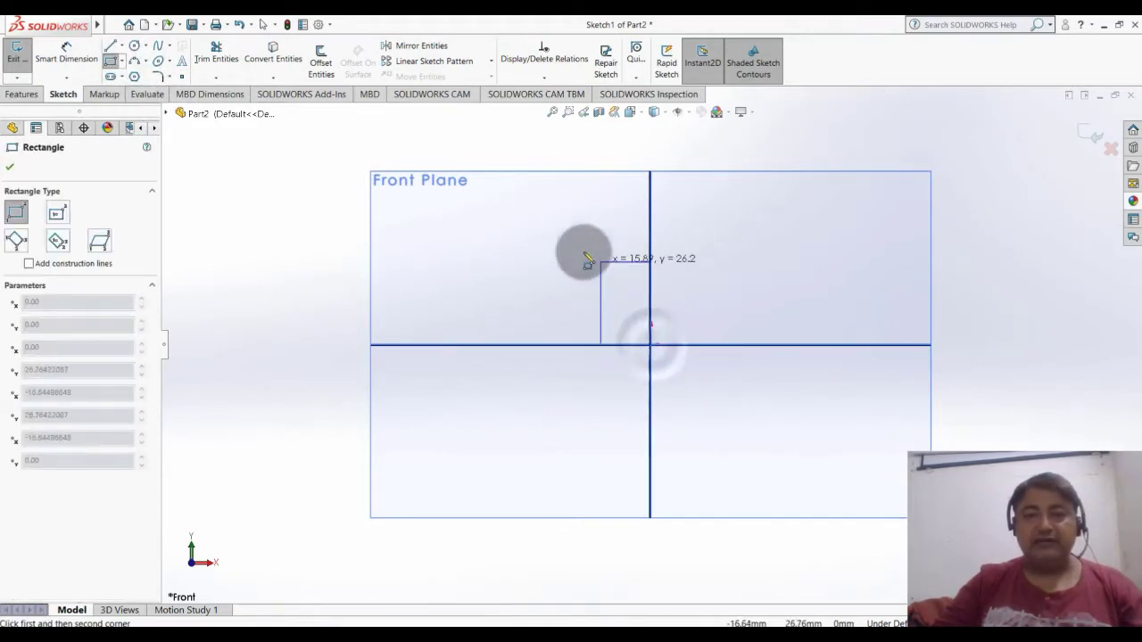
pyautogui.click(471, 194)
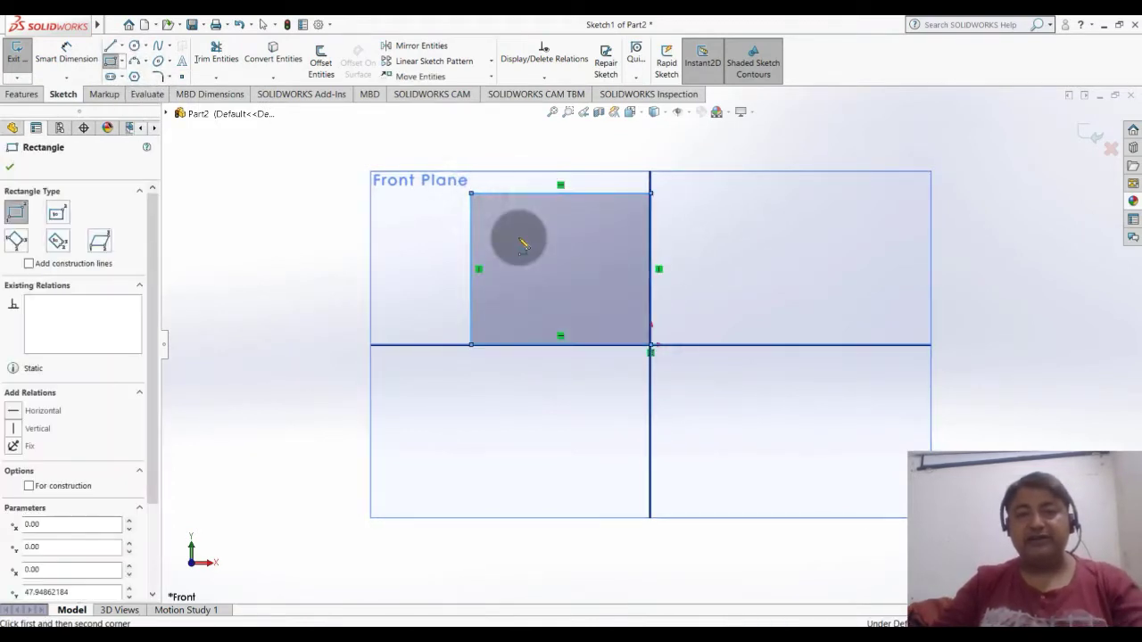
pyautogui.press('Escape')
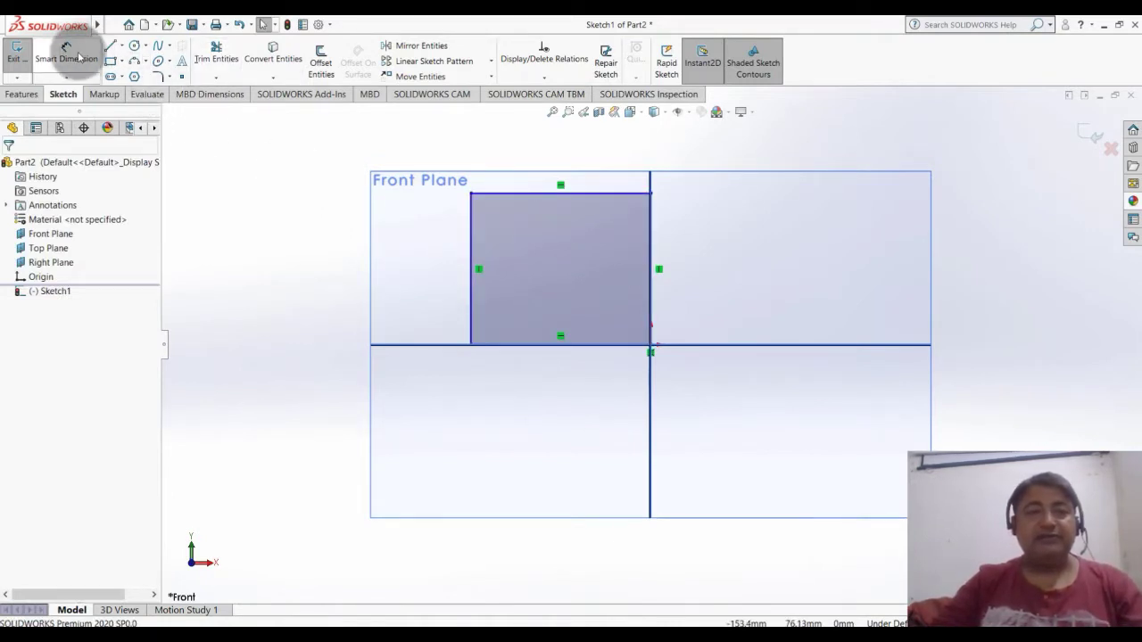
# Step: Dimension the rectangle's bottom edge 750 mm and left edge 1500 mm, then zoom to fit
pyautogui.click(79, 57)
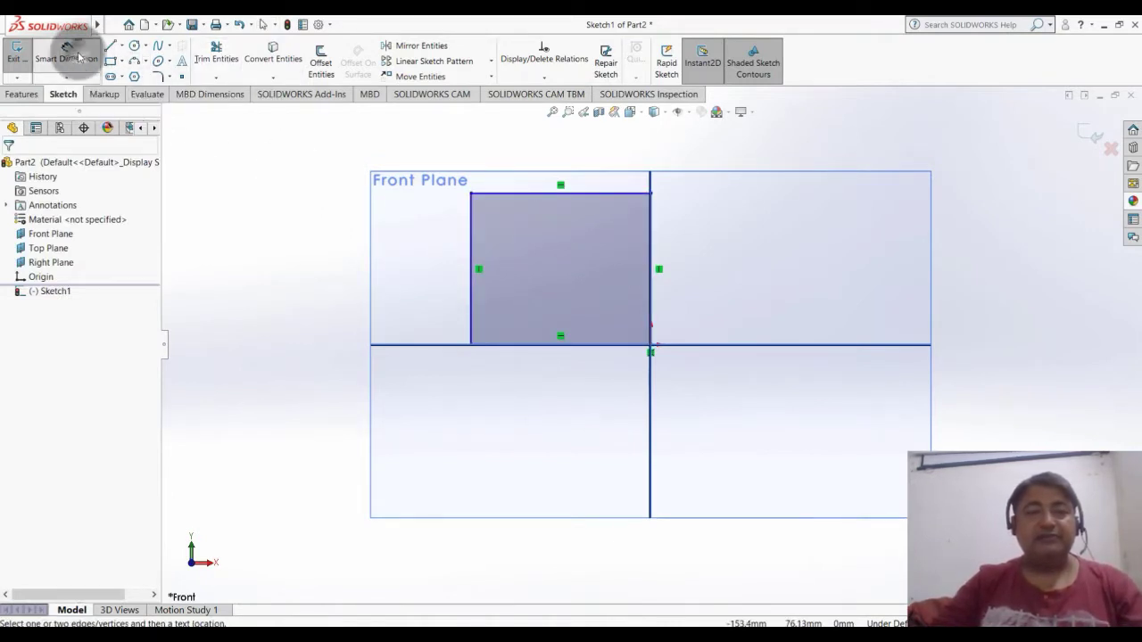
pyautogui.click(524, 348)
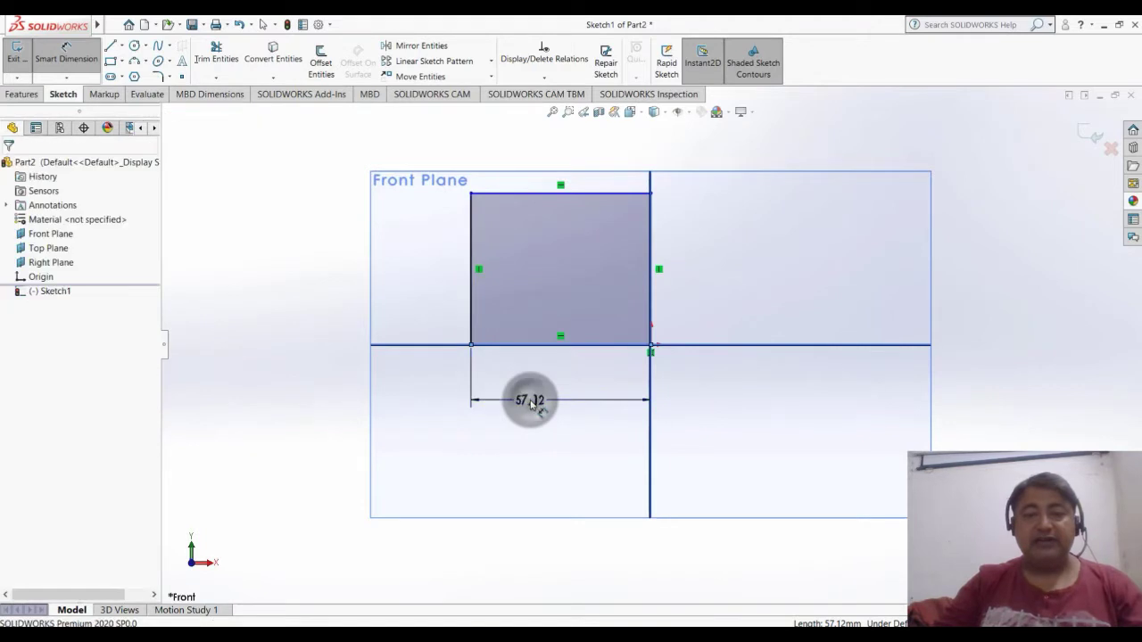
pyautogui.click(530, 402)
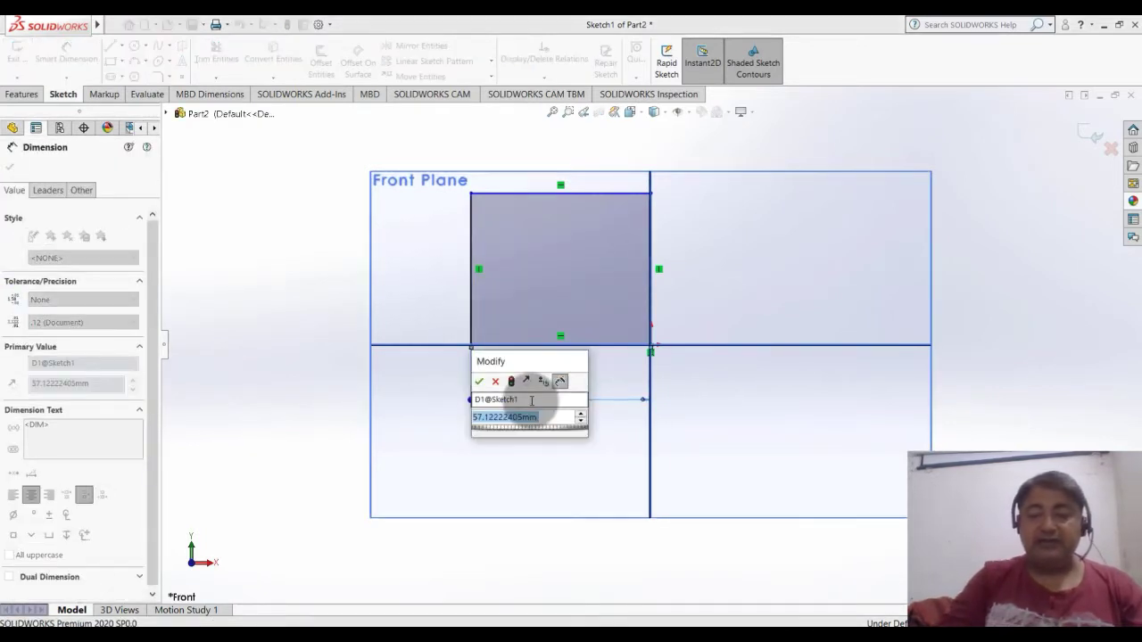
pyautogui.write('750')
pyautogui.press('Return')
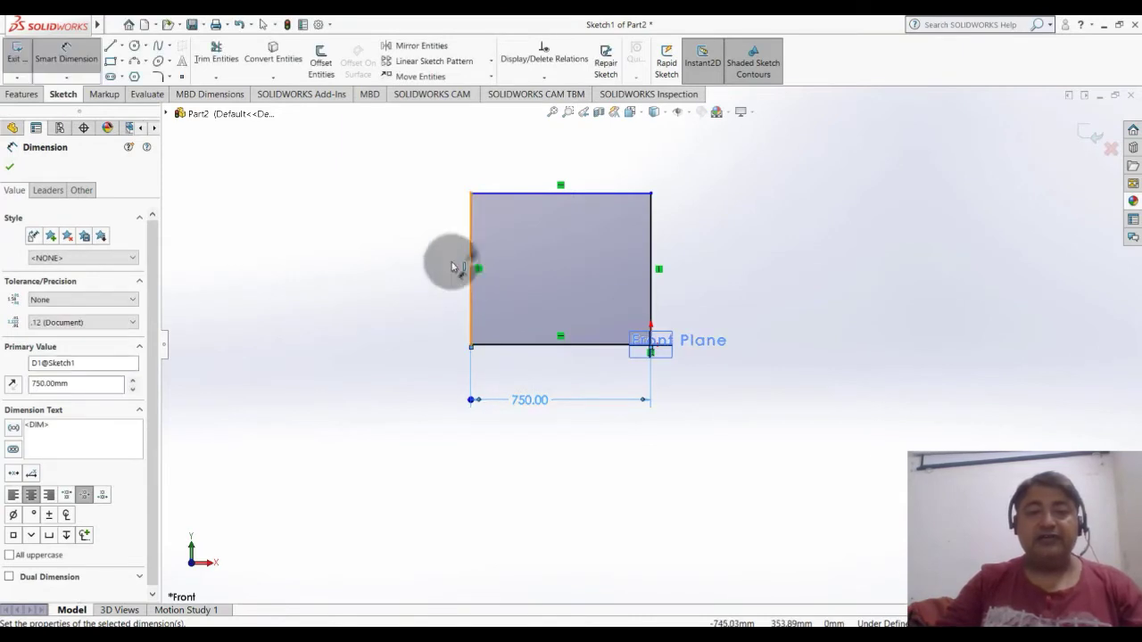
pyautogui.click(470, 268)
pyautogui.click(415, 271)
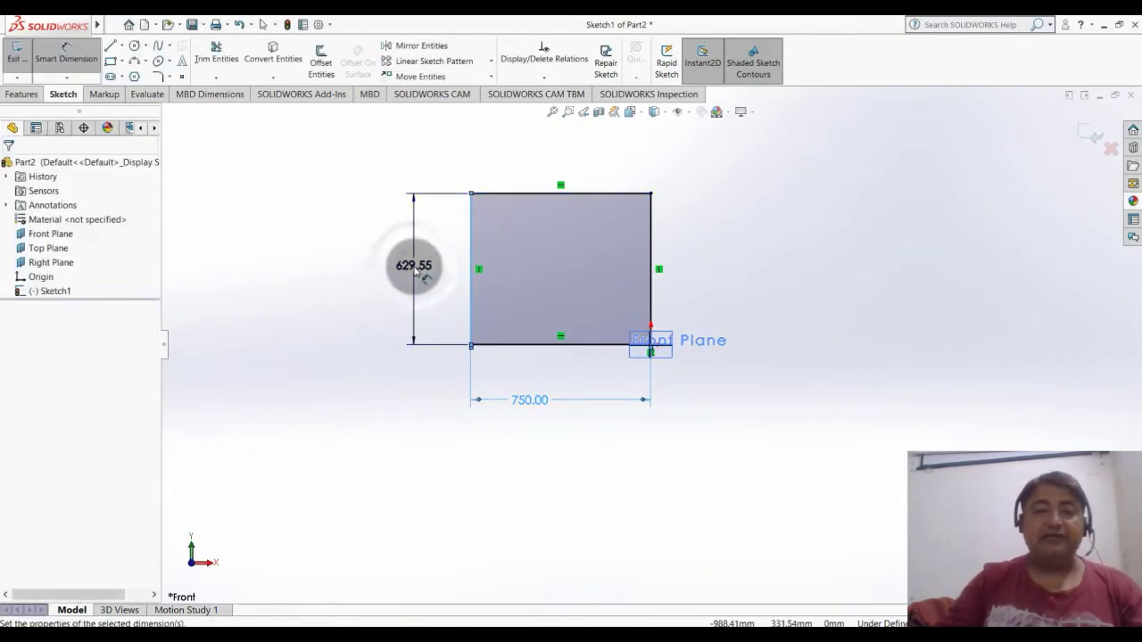
pyautogui.write('1500')
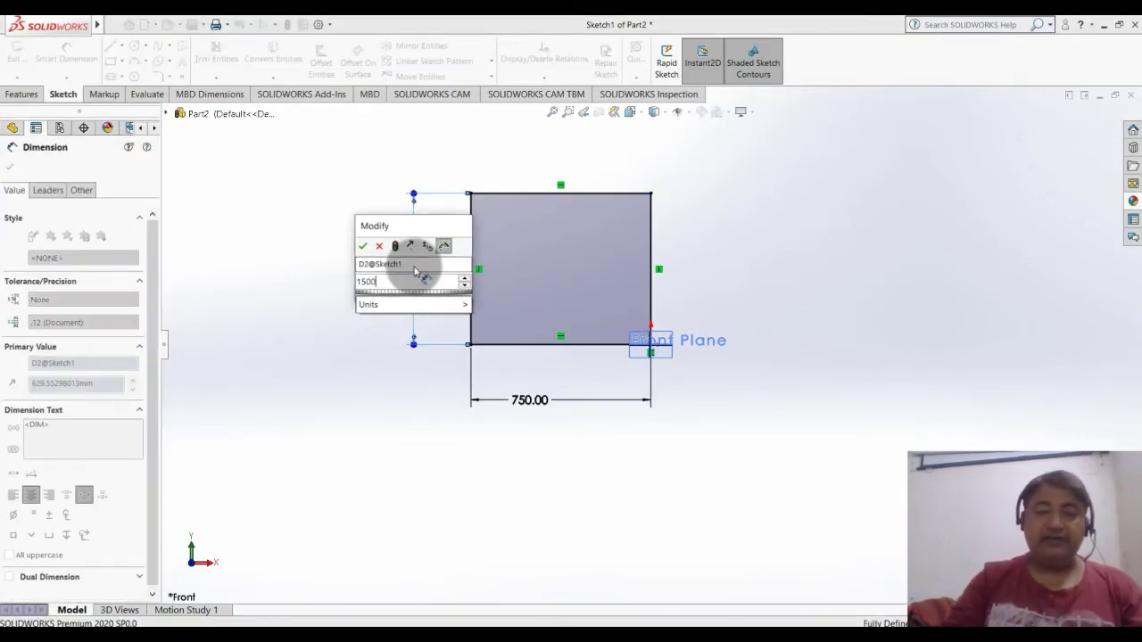
pyautogui.press('Return')
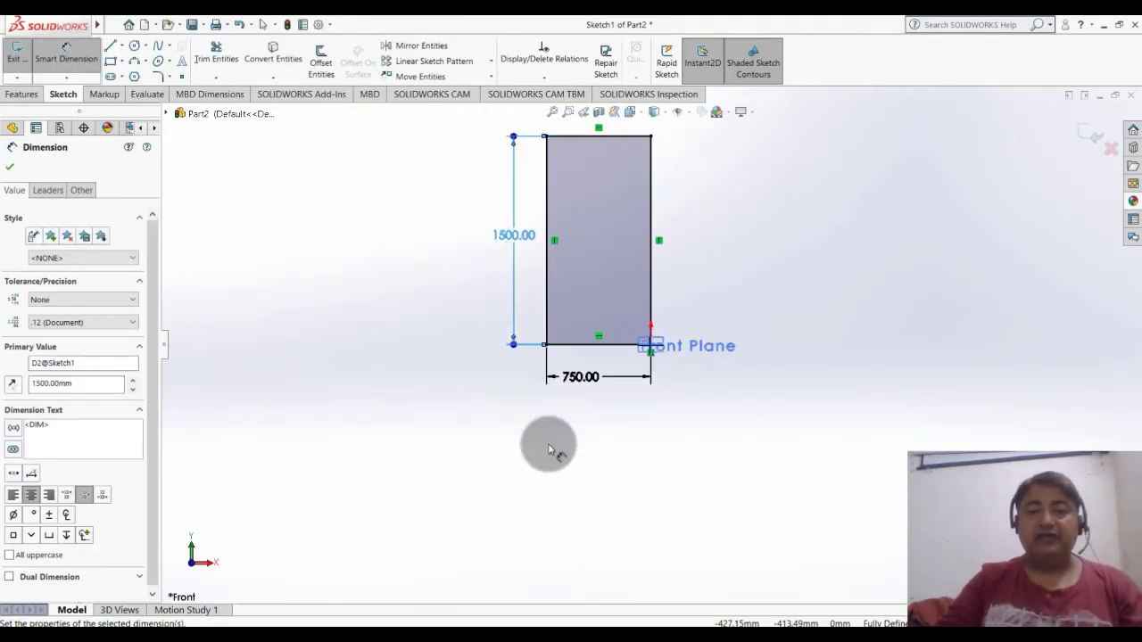
pyautogui.press('f')
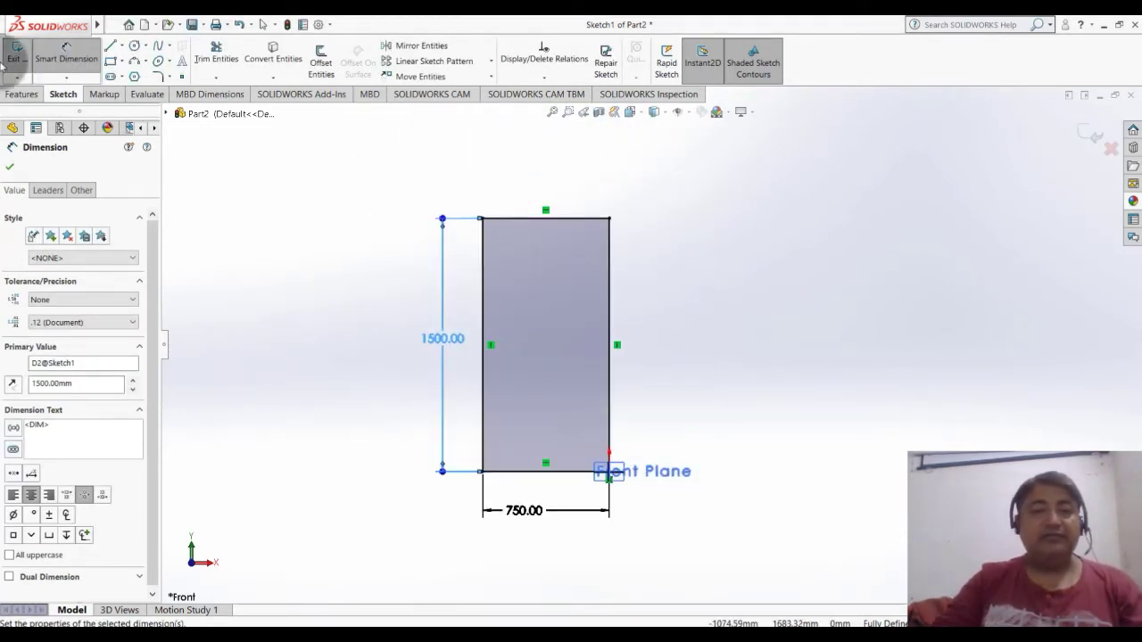
pyautogui.click(114, 24)
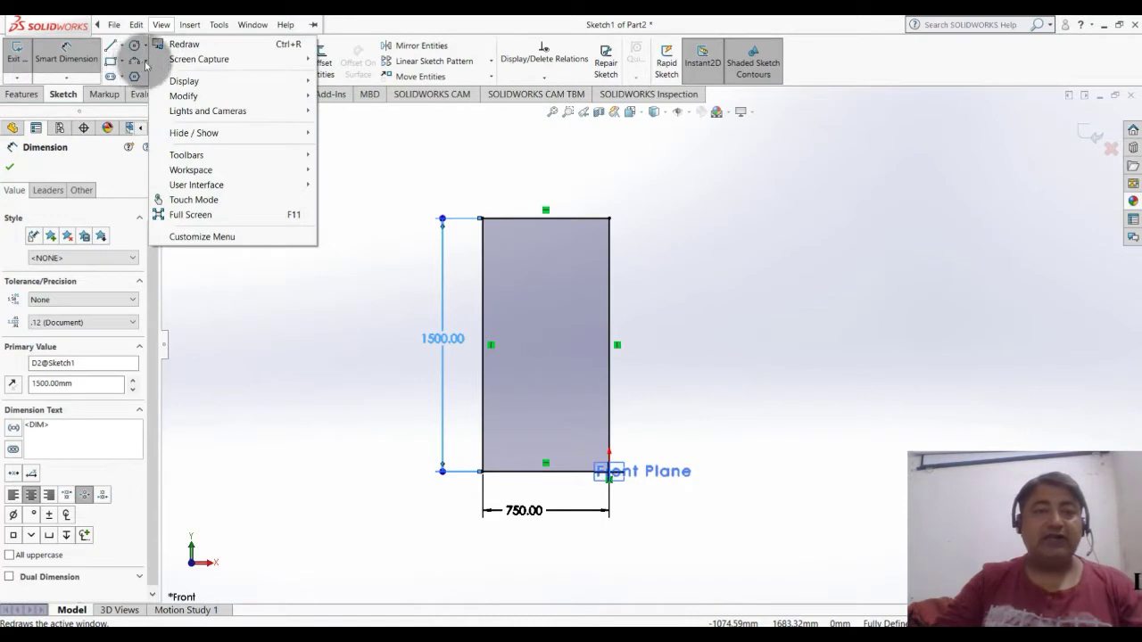
# Step: Draw a three-point arc from the rectangle's top-left corner to a point above its right side
pyautogui.click(144, 61)
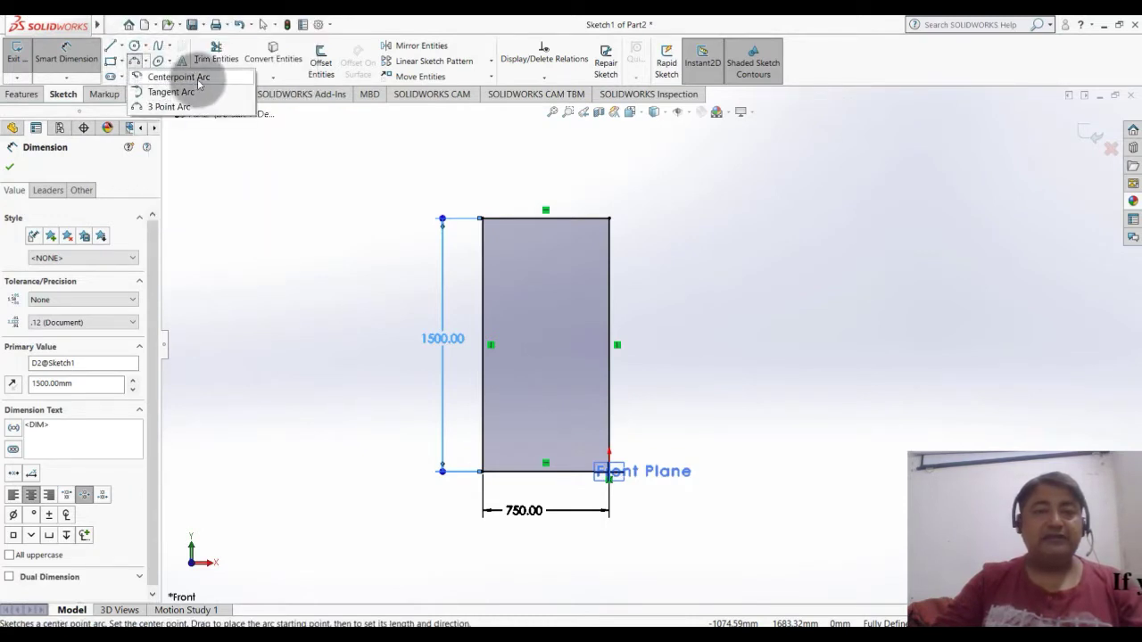
pyautogui.click(188, 108)
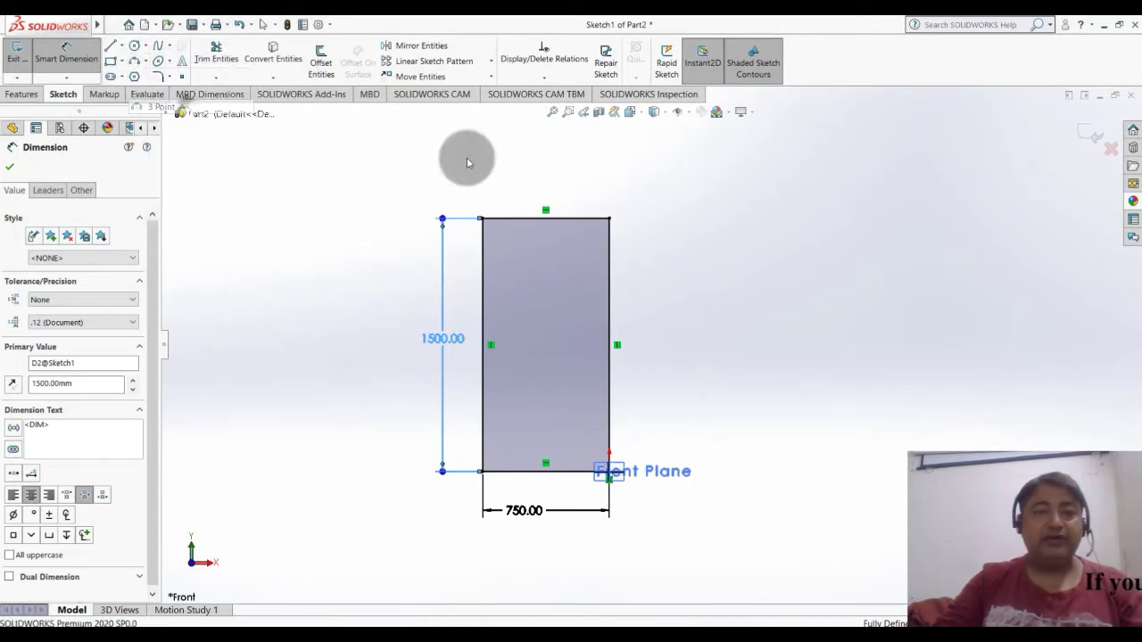
pyautogui.click(482, 218)
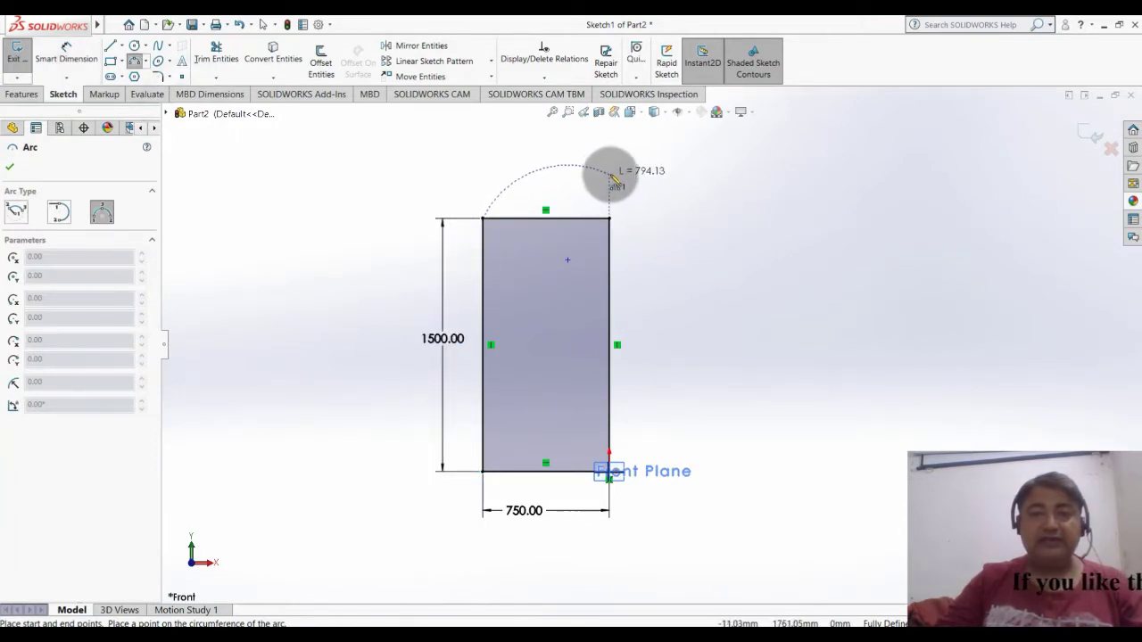
pyautogui.click(613, 181)
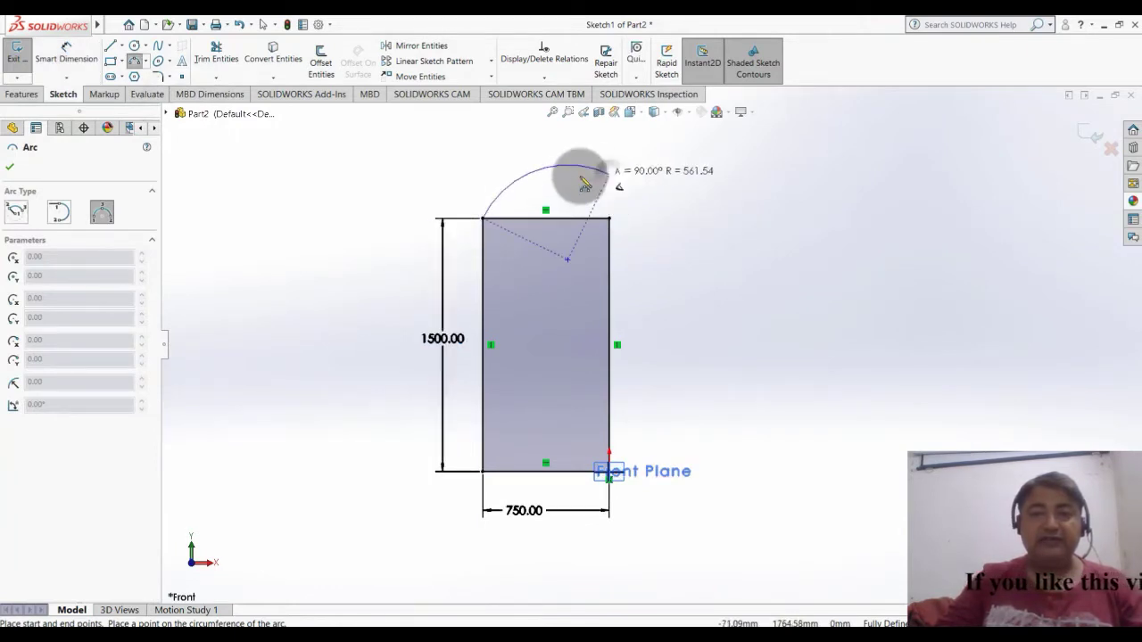
pyautogui.click(558, 183)
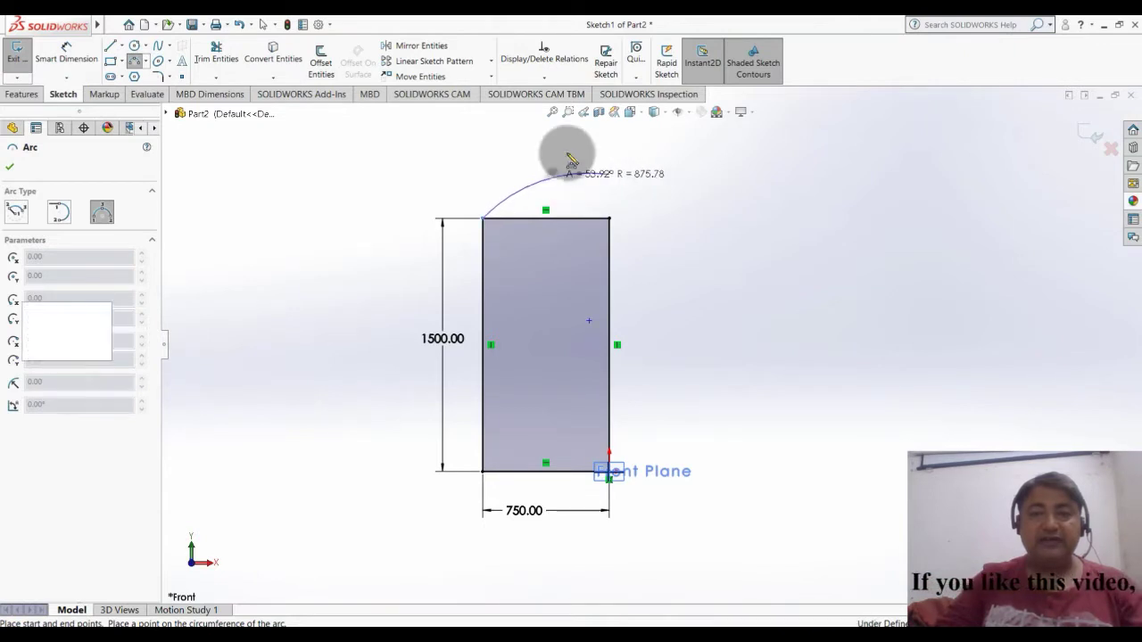
pyautogui.press('Escape')
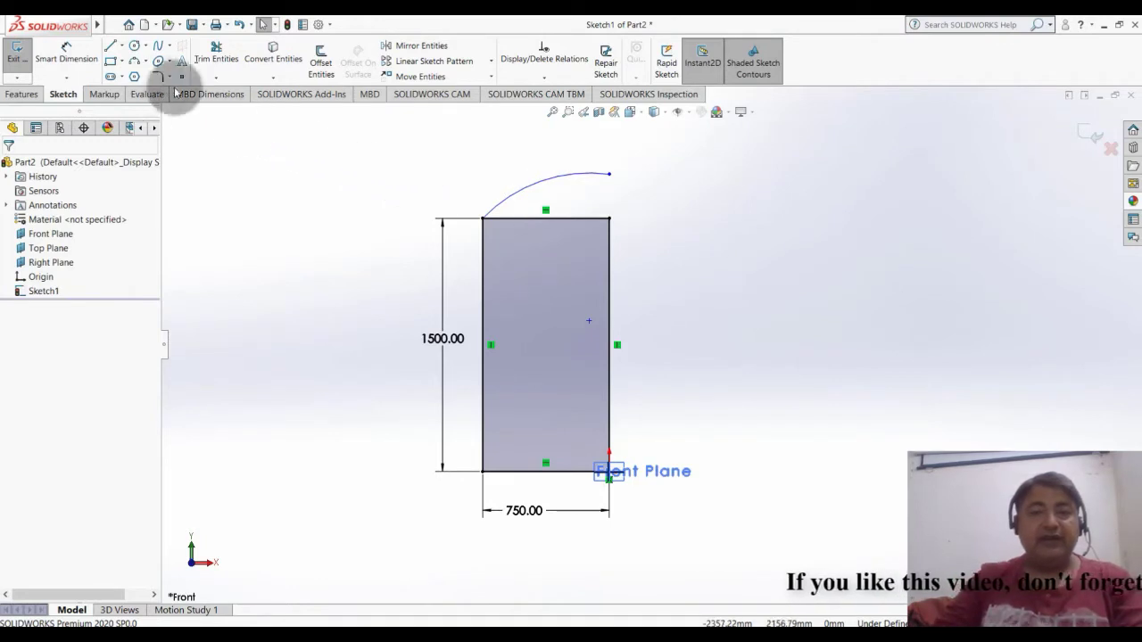
# Step: Dimension the arc's radius to 1500 mm
pyautogui.click(67, 52)
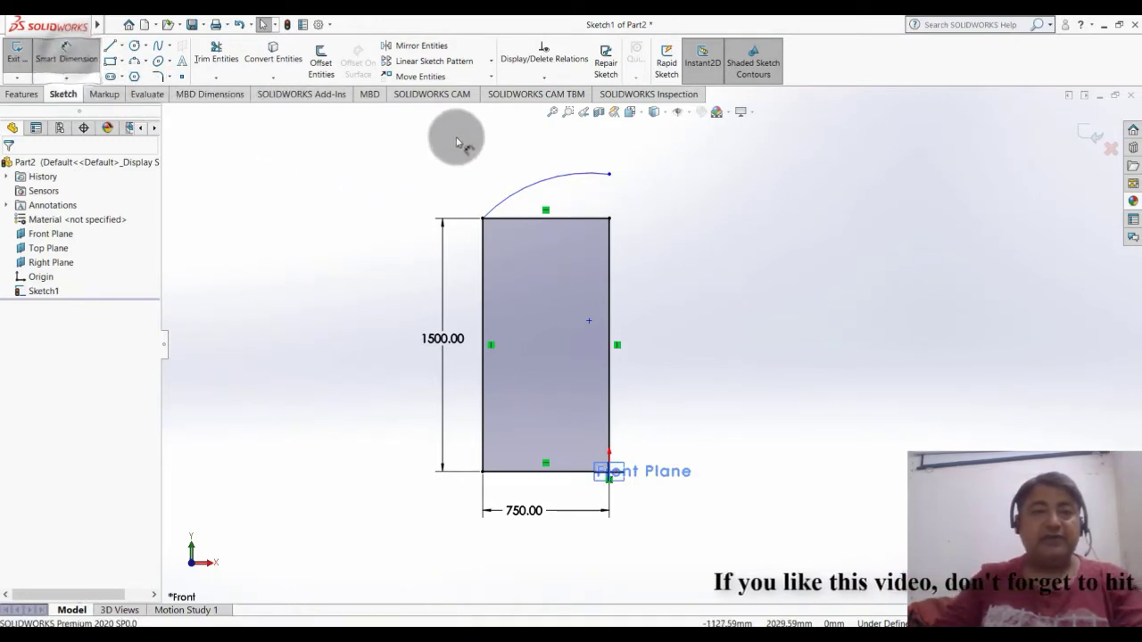
pyautogui.click(540, 185)
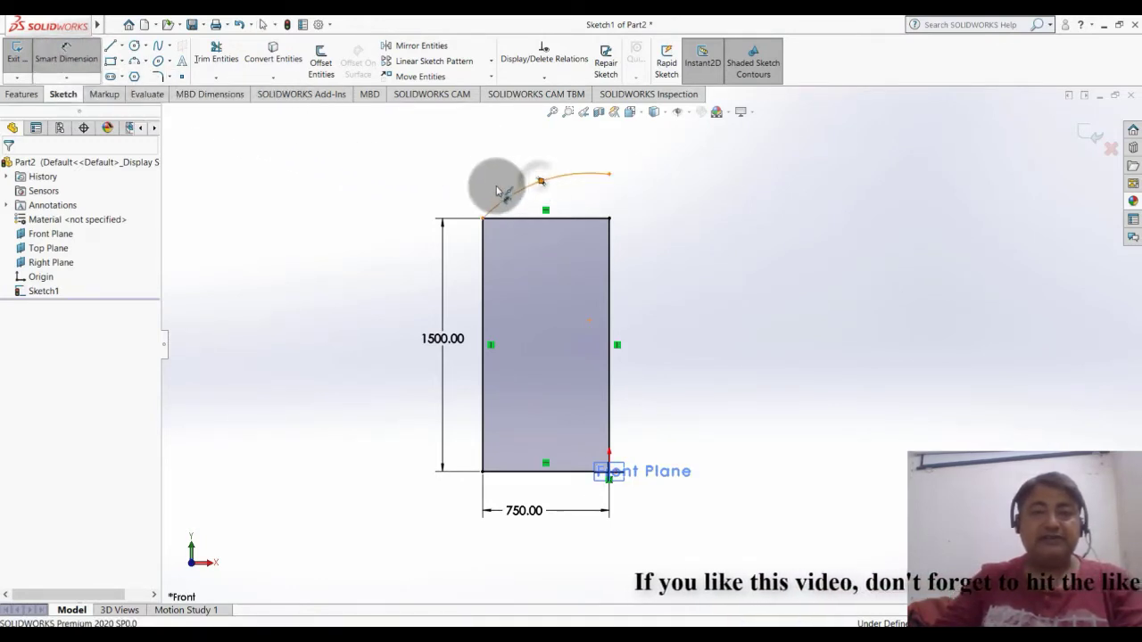
pyautogui.press('Escape')
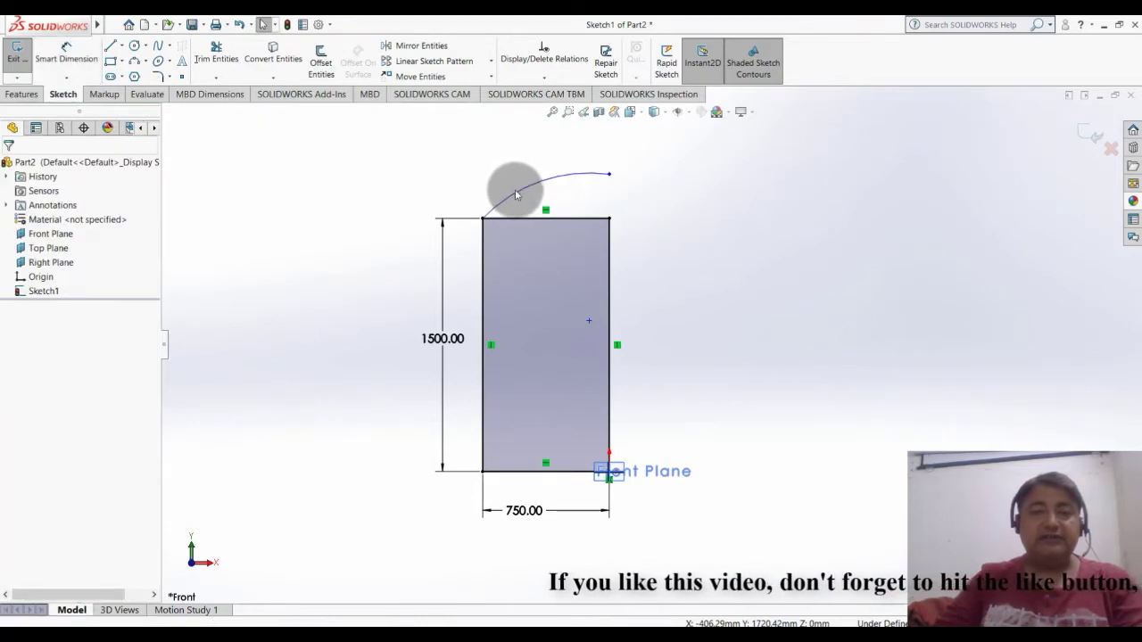
pyautogui.click(77, 71)
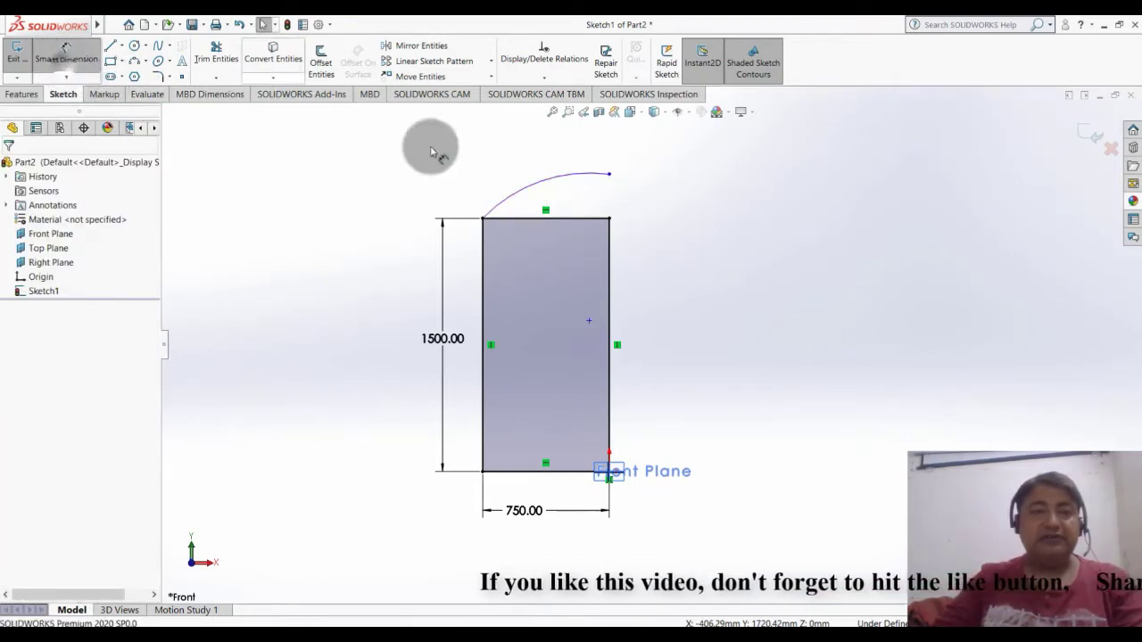
pyautogui.click(521, 197)
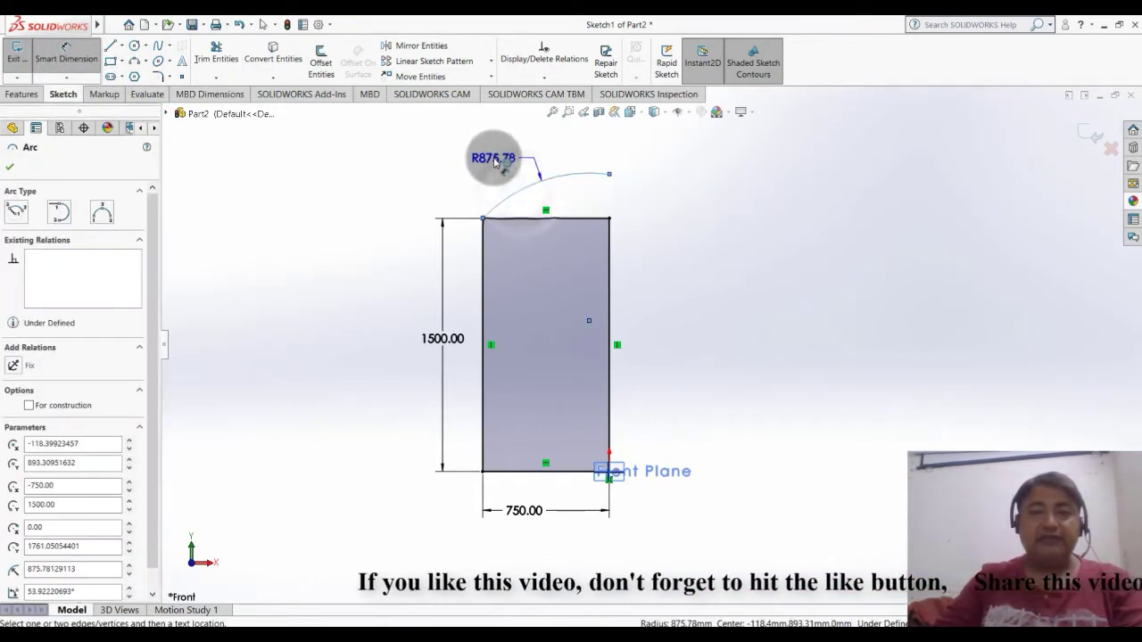
pyautogui.click(494, 160)
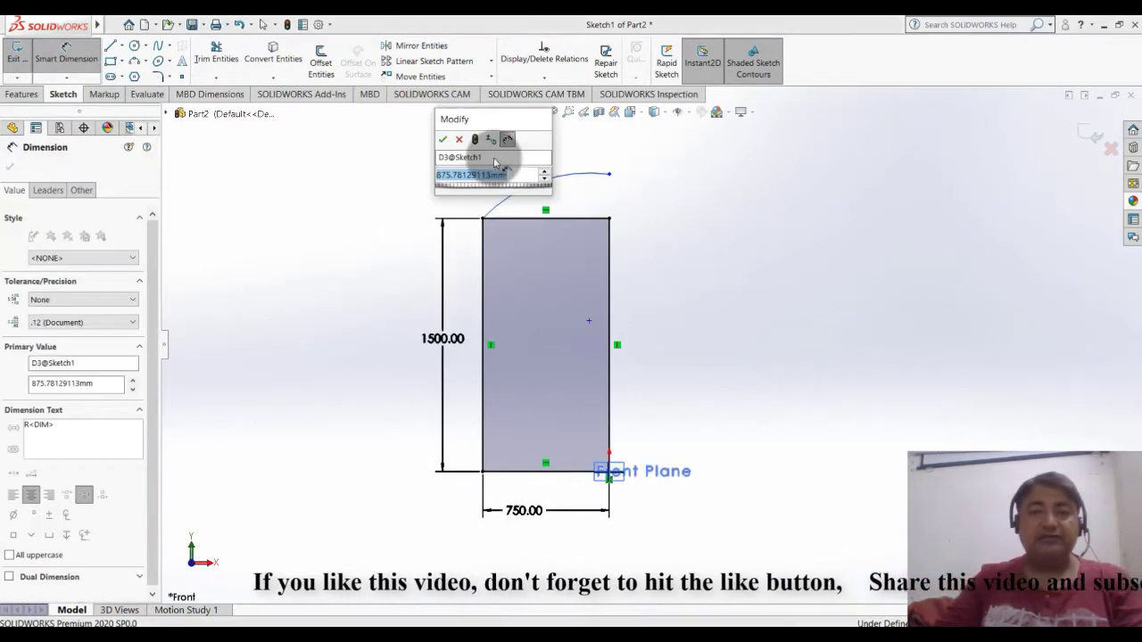
pyautogui.write('1500')
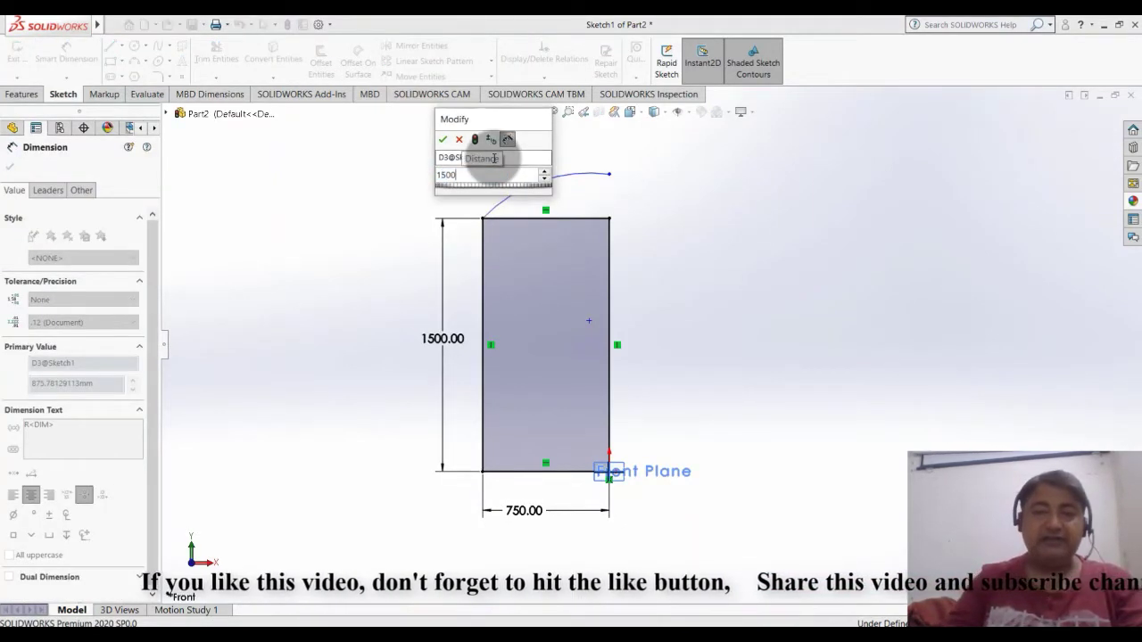
pyautogui.press('Return')
pyautogui.press('Escape')
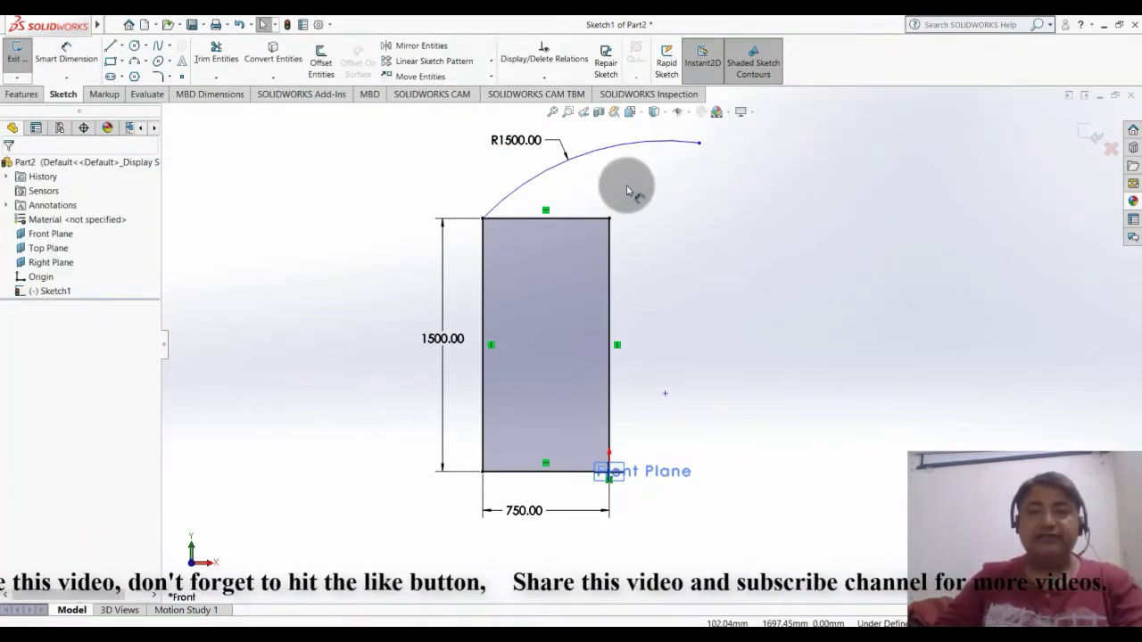
# Step: Dimension a 200 mm gap between the arc's end and the rectangle's top-right corner
pyautogui.click(66, 53)
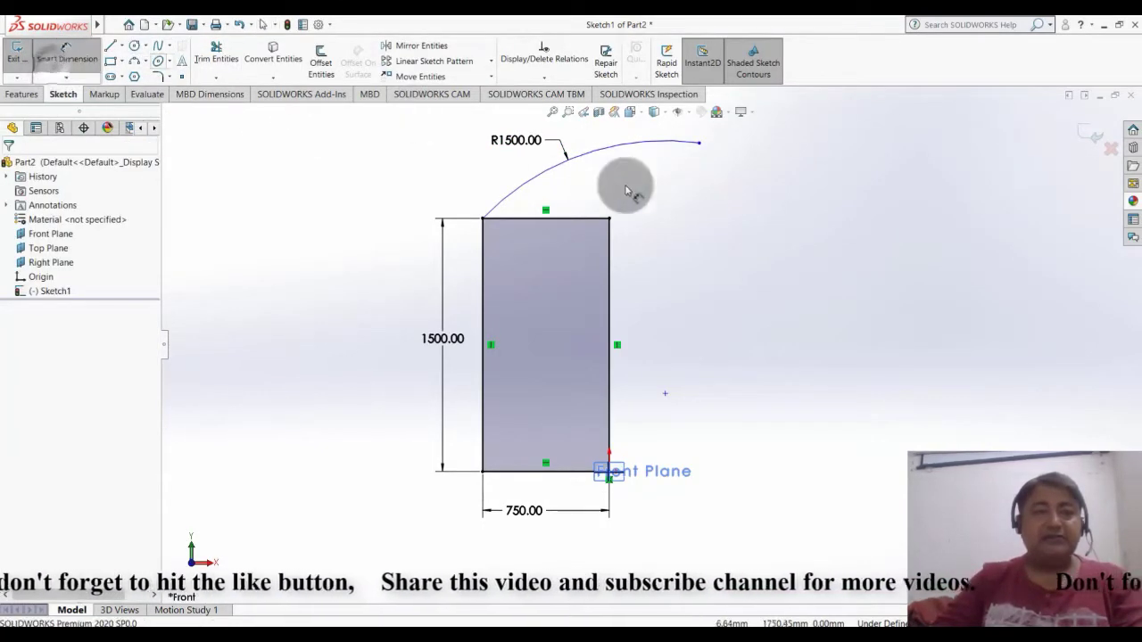
pyautogui.click(700, 145)
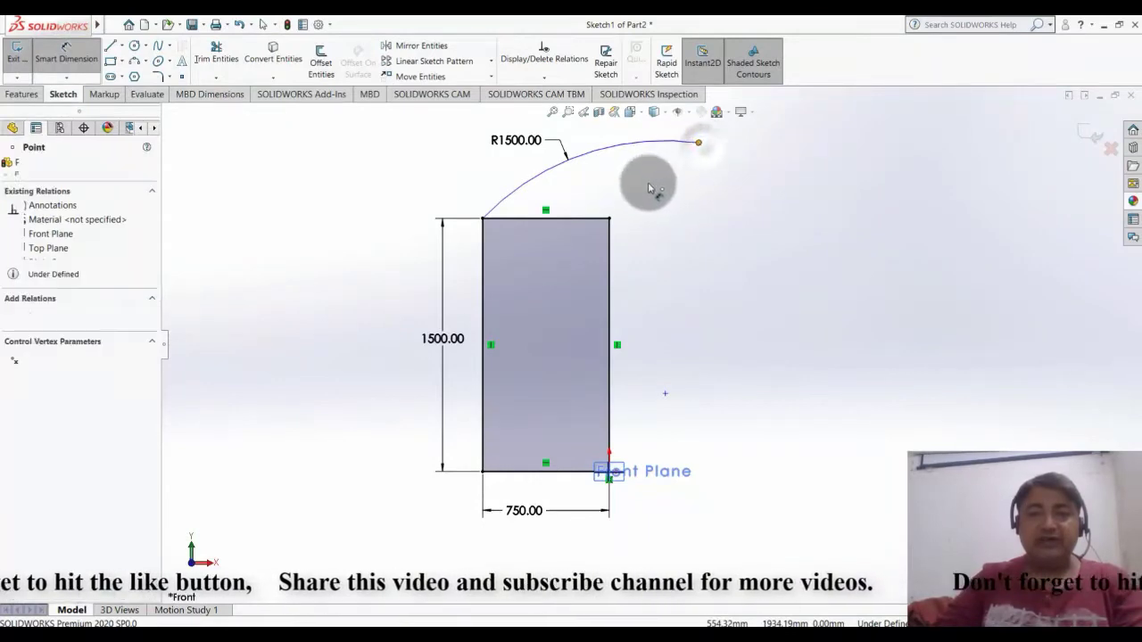
pyautogui.click(610, 219)
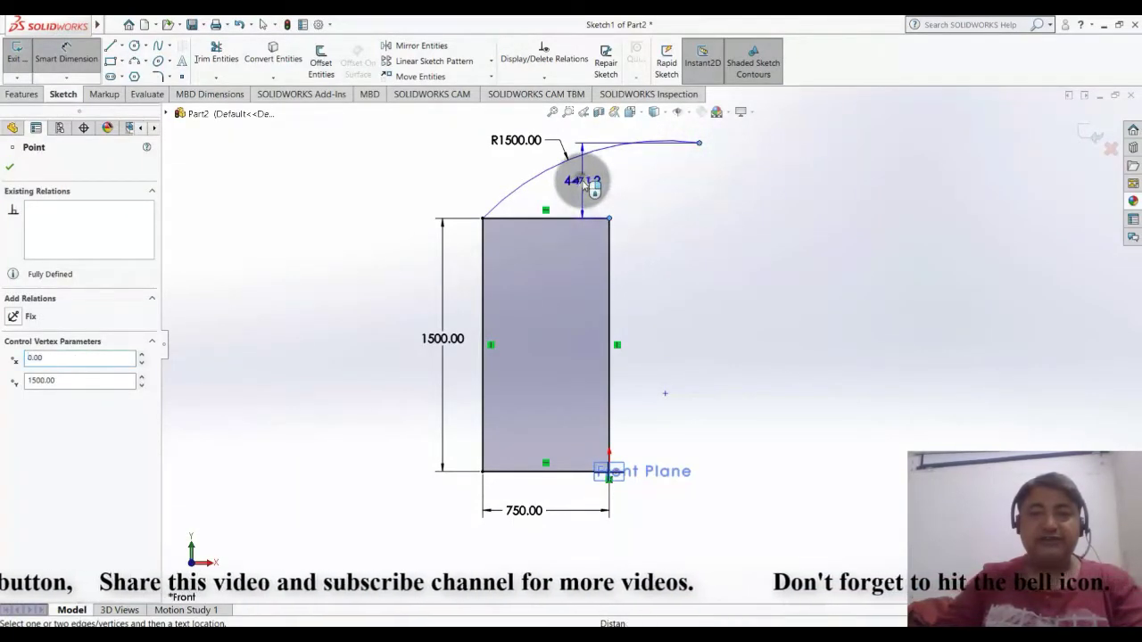
pyautogui.click(584, 183)
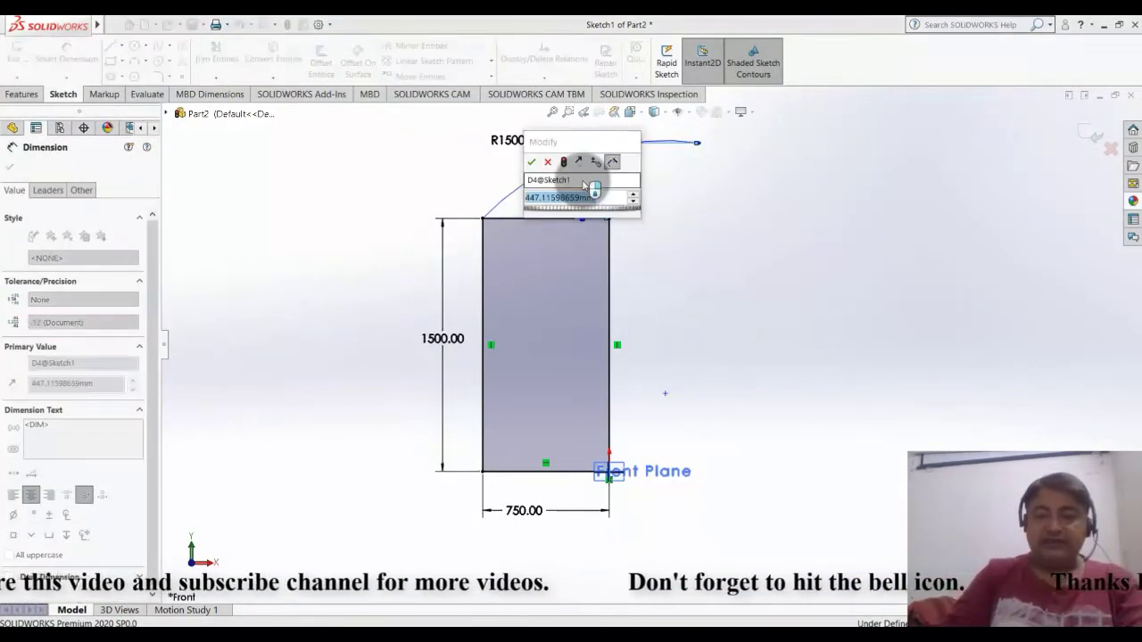
pyautogui.write('200')
pyautogui.press('Return')
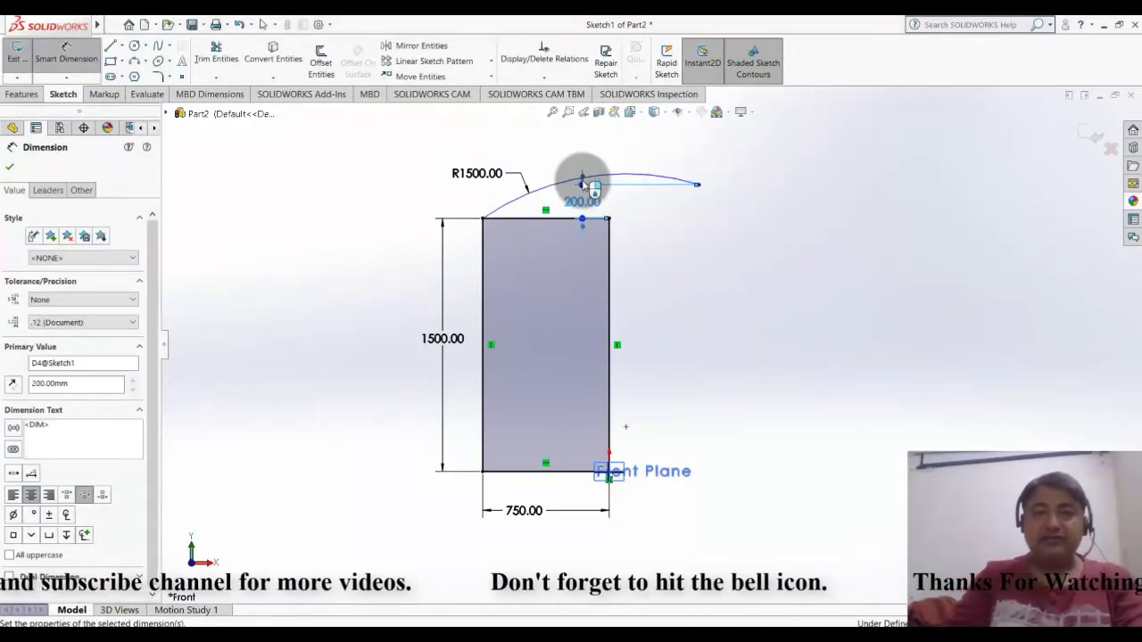
pyautogui.press('Escape')
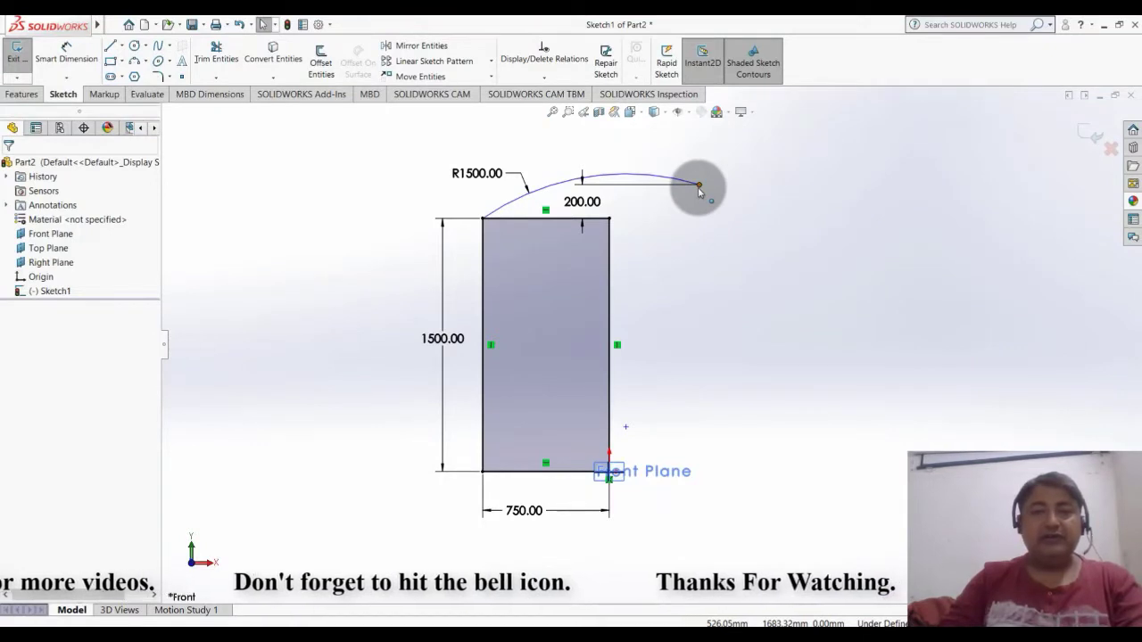
# Step: Add a Vertical relation between the arc's end point and the top-right corner
pyautogui.click(698, 186)
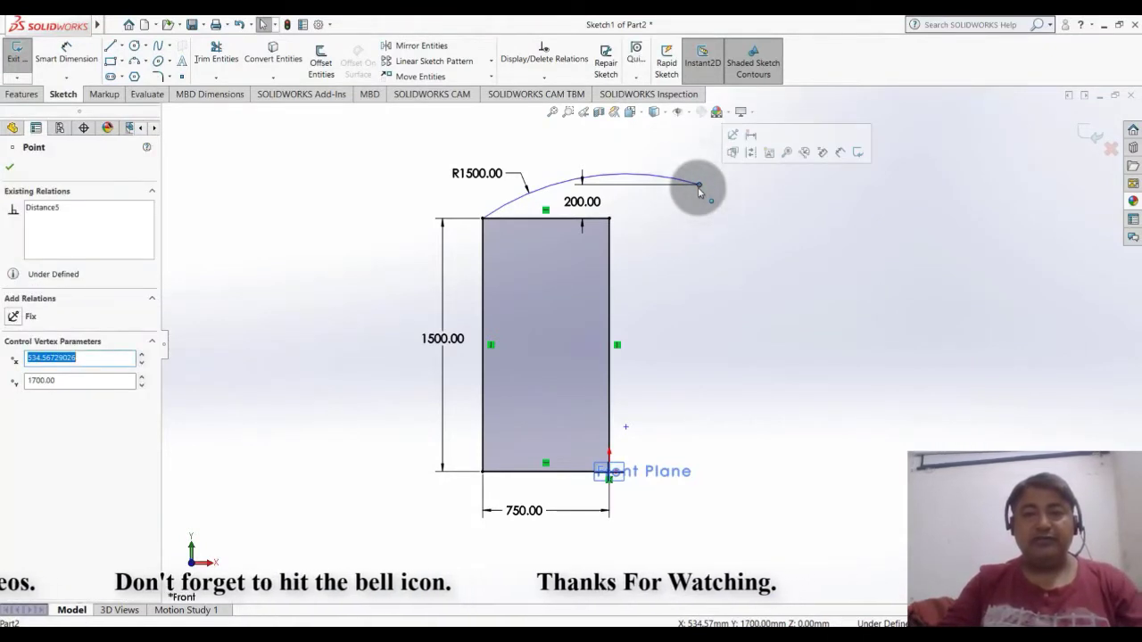
pyautogui.keyDown('ctrl'); pyautogui.click(610, 219); pyautogui.keyUp('ctrl')
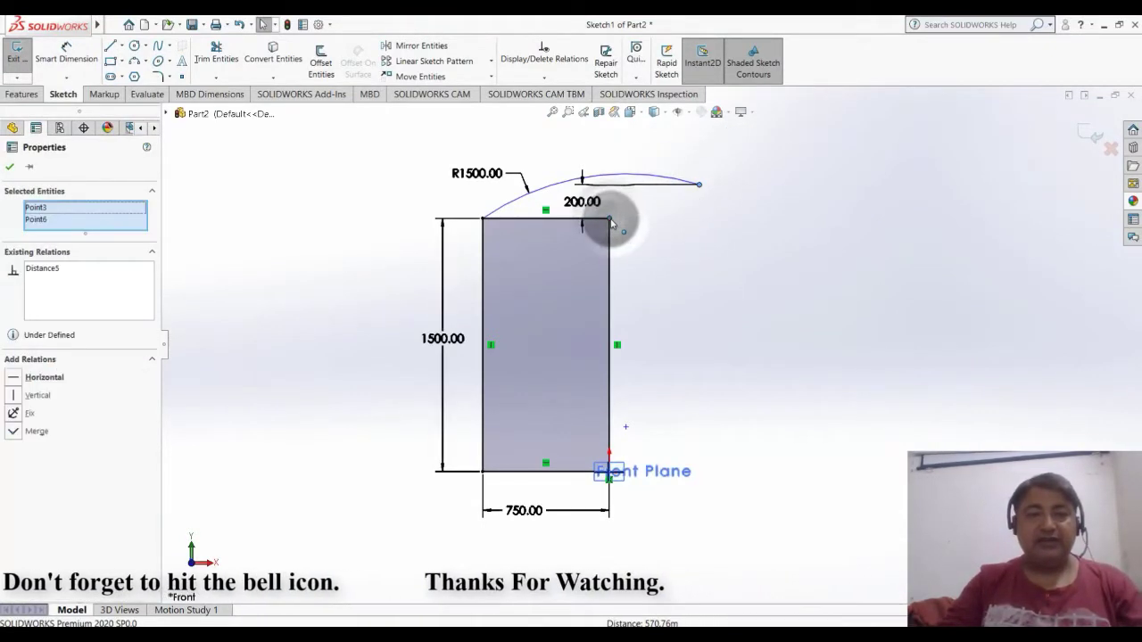
pyautogui.click(14, 396)
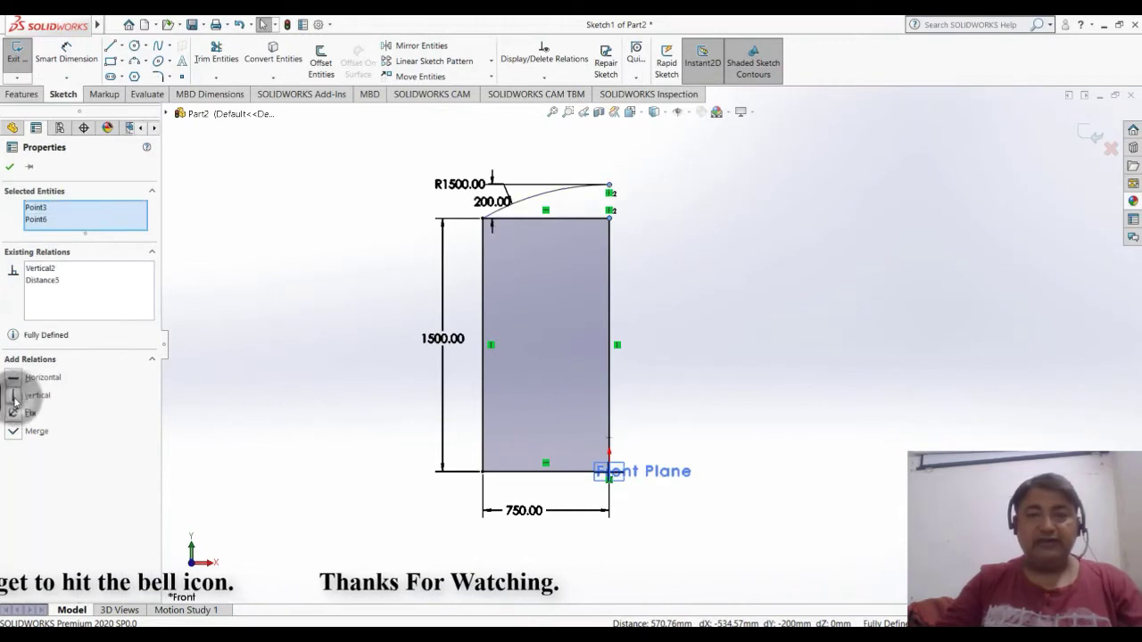
pyautogui.click(9, 169)
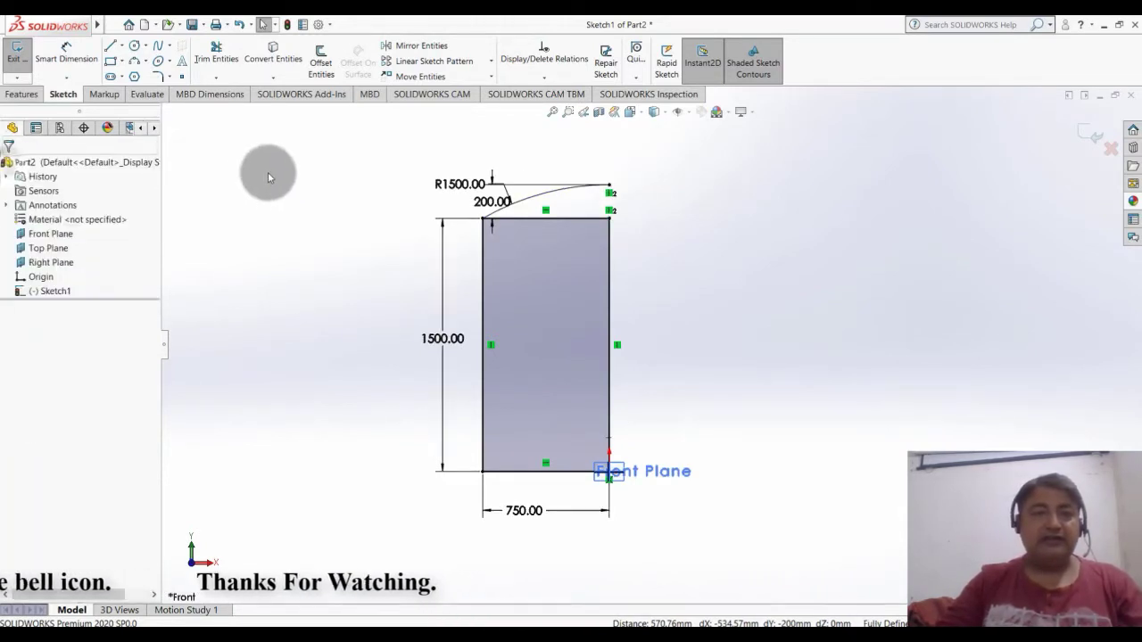
pyautogui.click(217, 78)
# Step: Power-trim away the rectangle's flat top edge so the R1500 arc forms the top
pyautogui.click(230, 98)
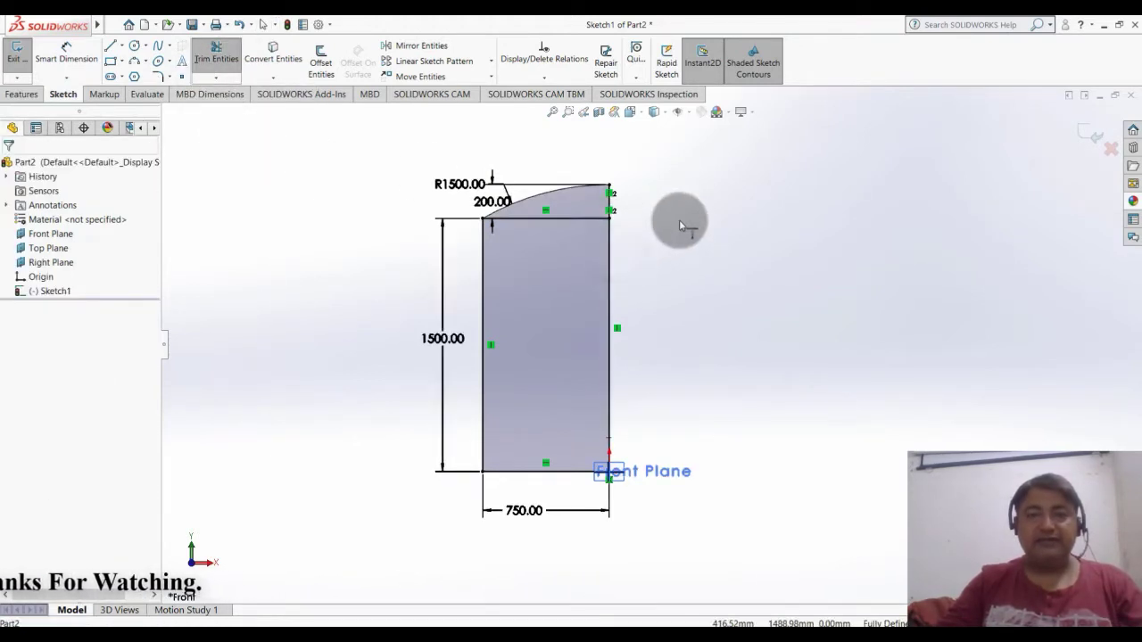
pyautogui.moveTo(679, 223); pyautogui.dragTo(611, 268)
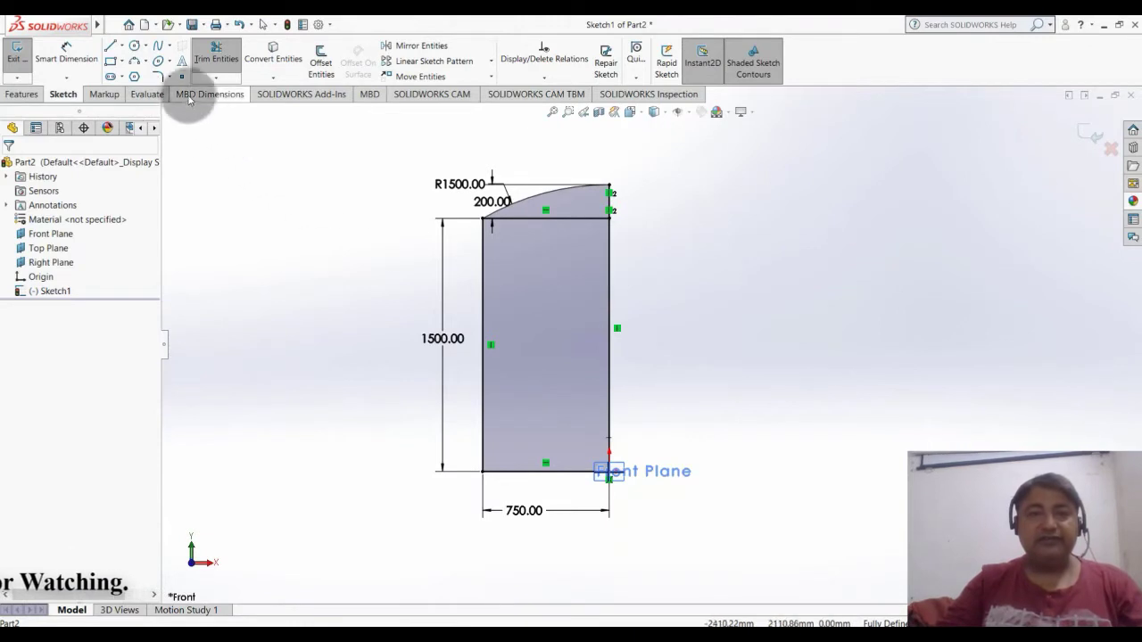
pyautogui.click(217, 77)
pyautogui.click(219, 93)
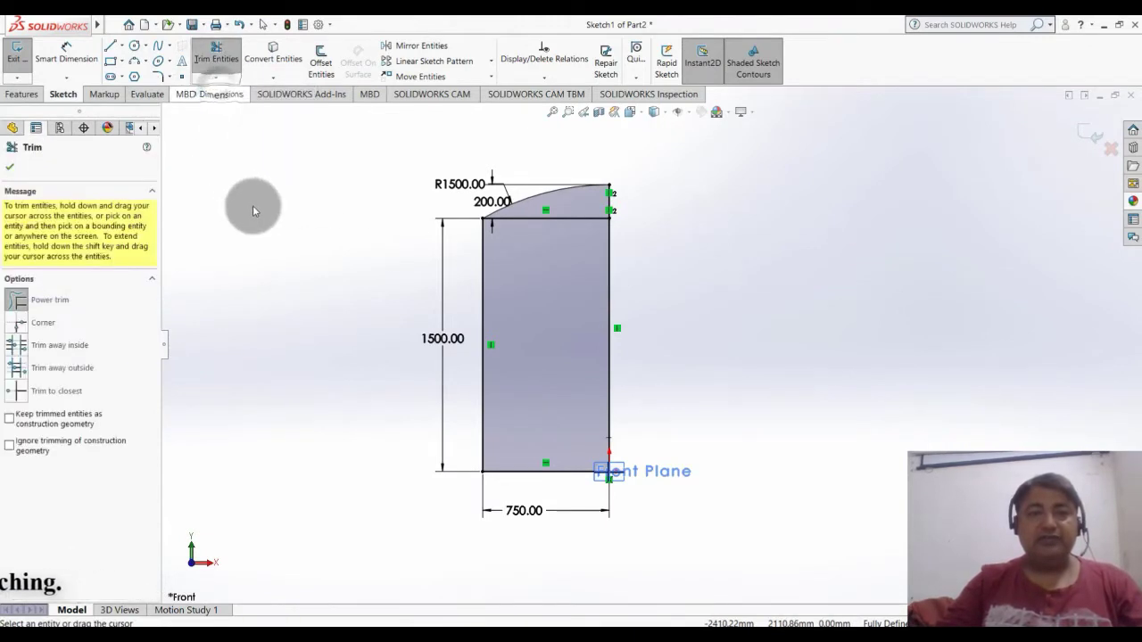
pyautogui.moveTo(561, 207); pyautogui.dragTo(549, 238)
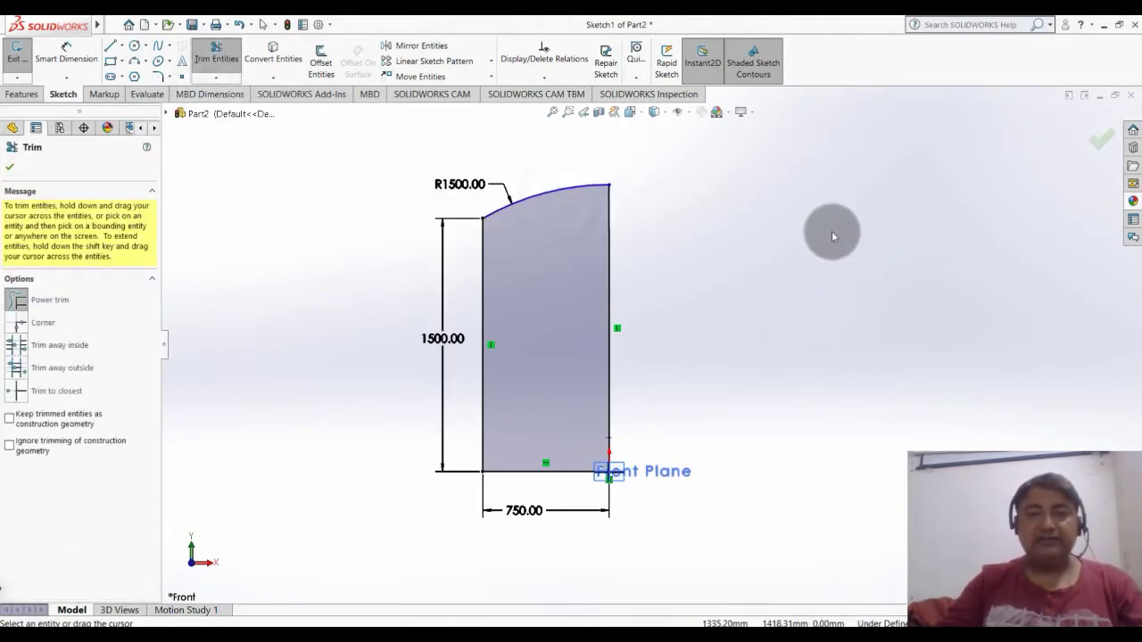
pyautogui.press('Escape')
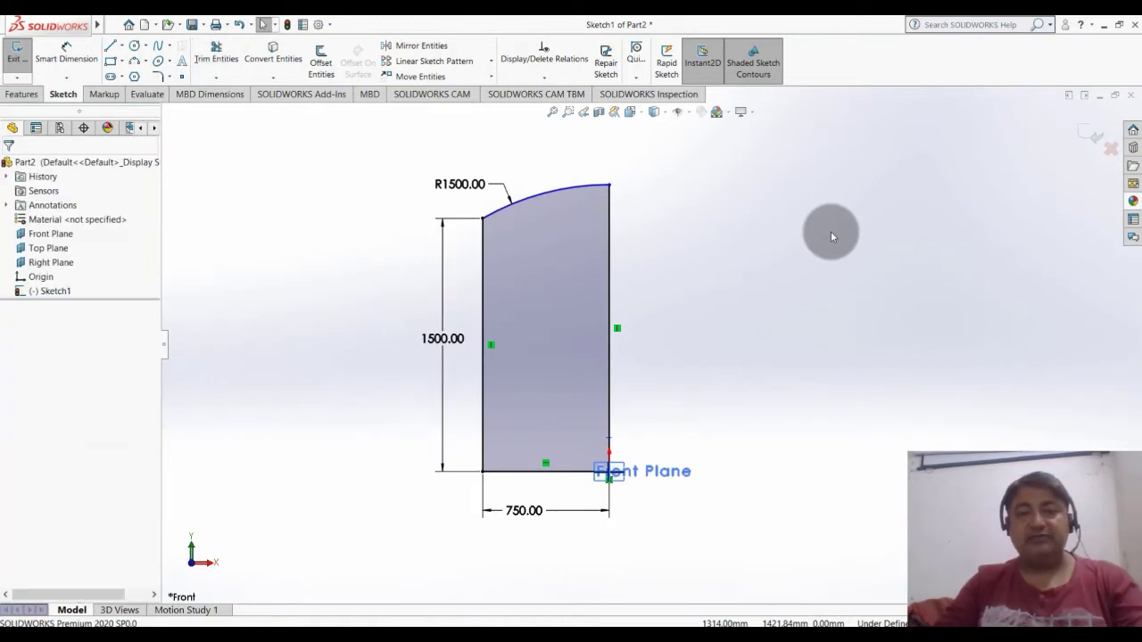
# Step: Draw a circle centred on the profile's left edge near the bottom
pyautogui.click(136, 47)
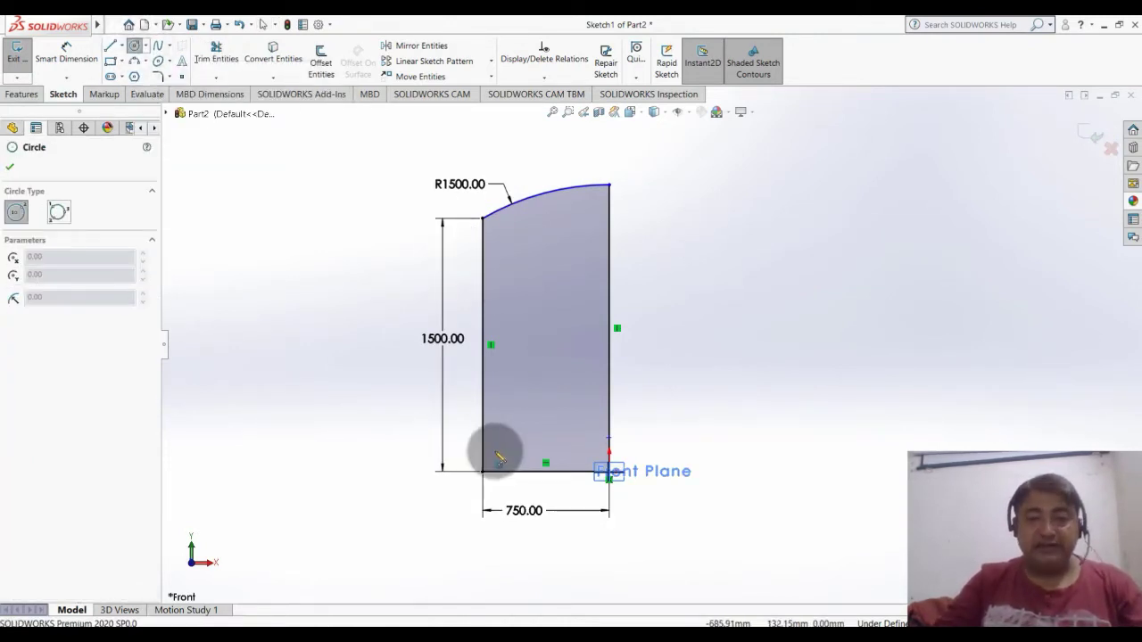
pyautogui.click(484, 438)
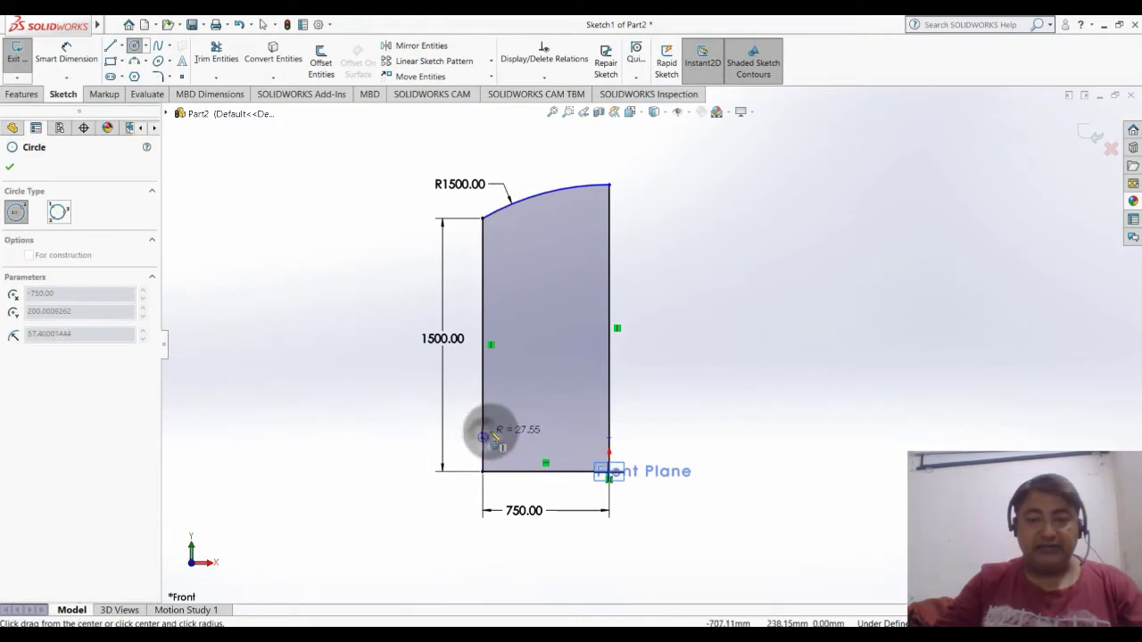
pyautogui.scroll(2, 486, 455)
pyautogui.scroll(-1, 594, 393)
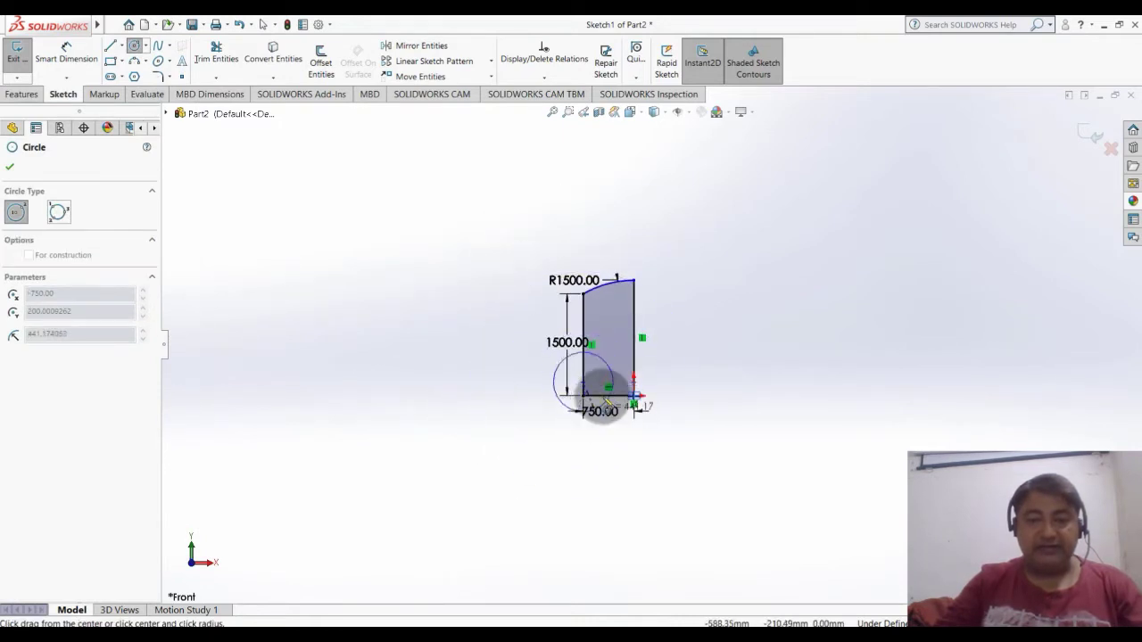
pyautogui.scroll(-1, 598, 384)
pyautogui.scroll(-2, 592, 351)
pyautogui.scroll(-4, 591, 350)
pyautogui.scroll(-2, 523, 348)
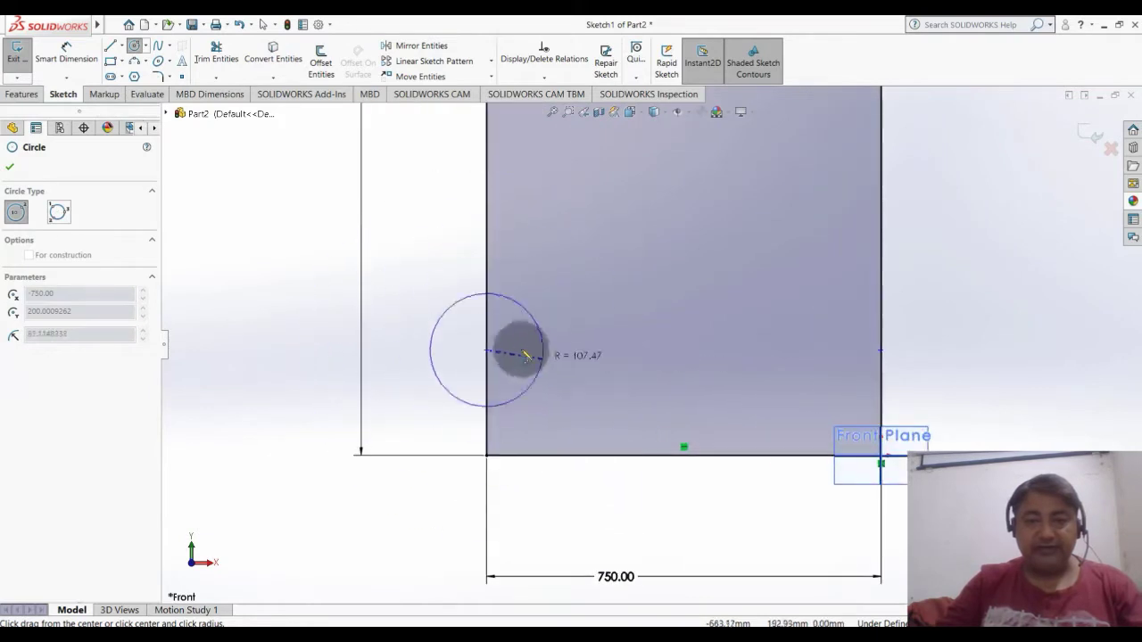
pyautogui.click(538, 345)
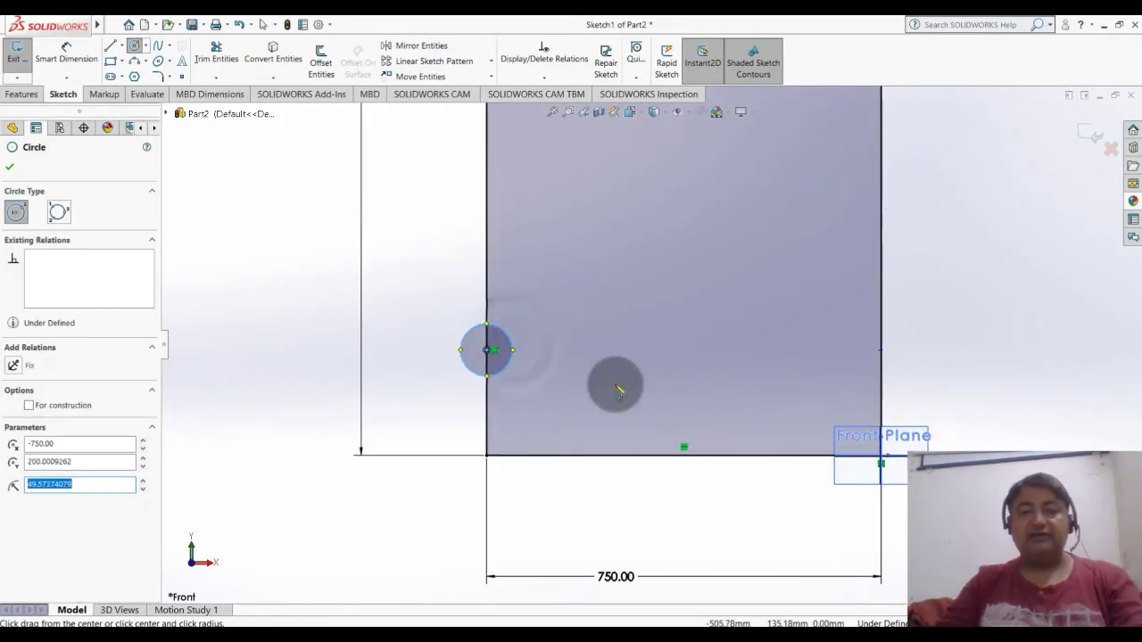
pyautogui.press('Escape')
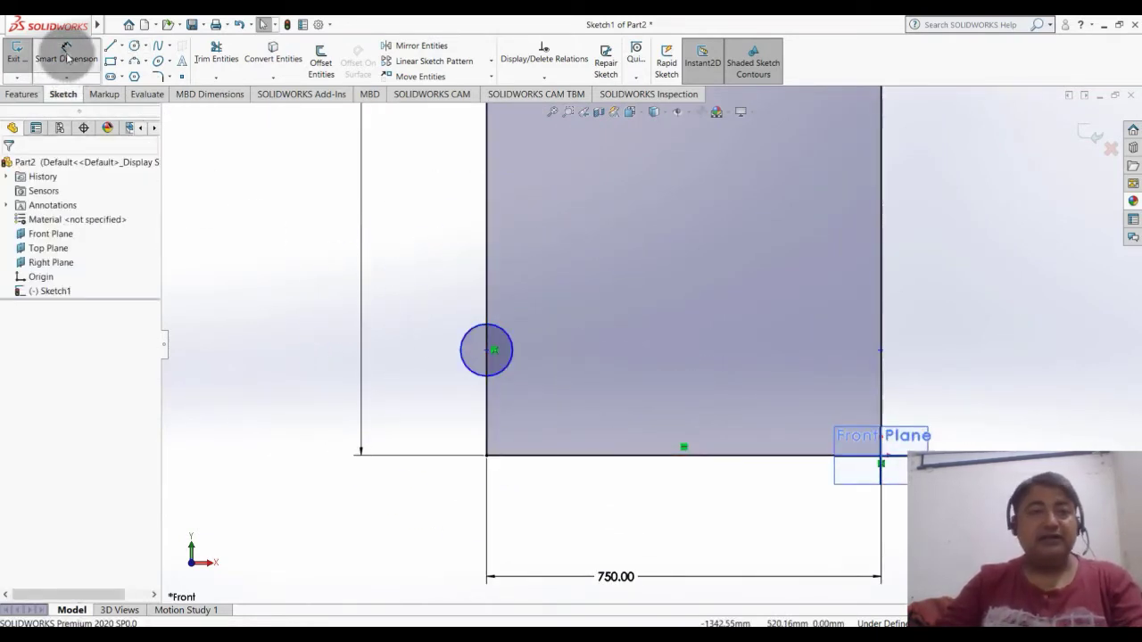
# Step: Dimension the circle to Ø70 with its centre 150 mm above the bottom line
pyautogui.click(68, 58)
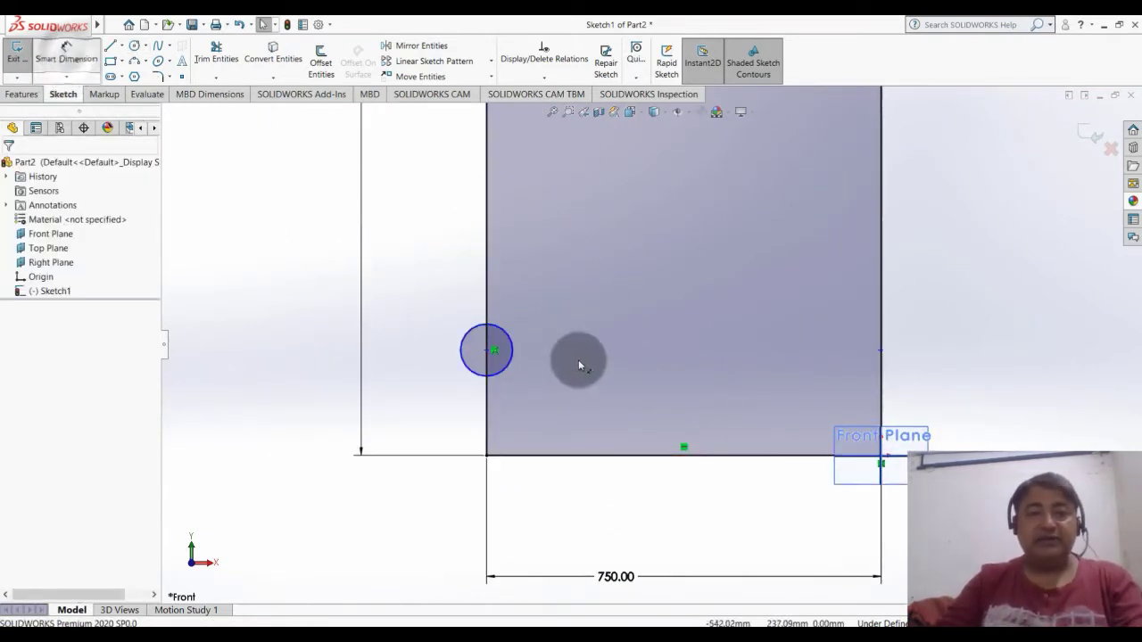
pyautogui.click(512, 369)
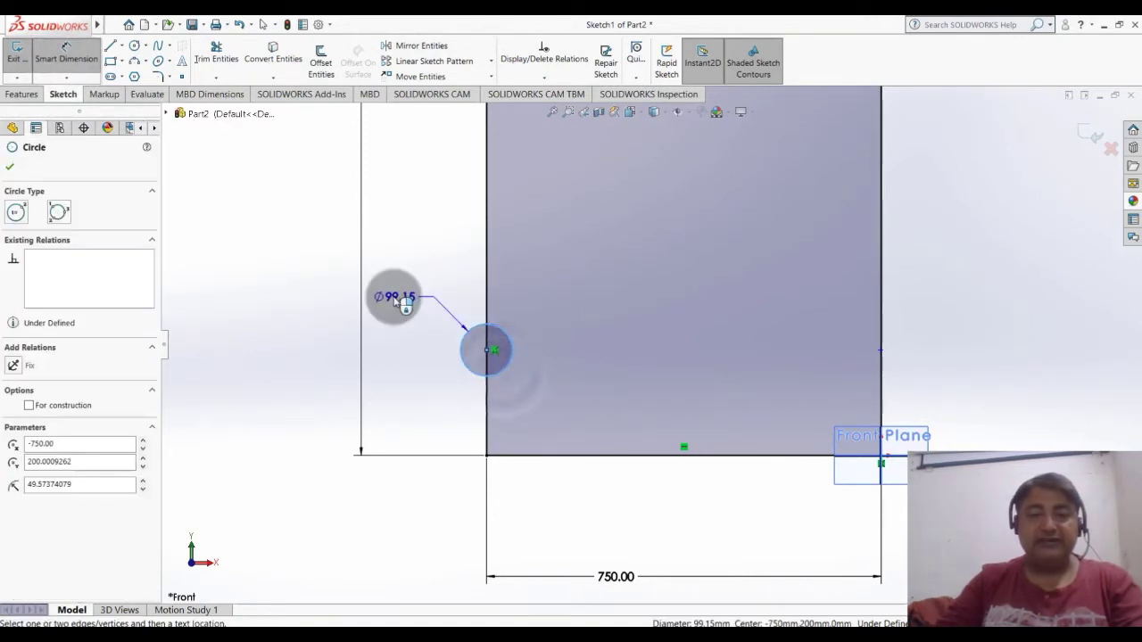
pyautogui.click(395, 300)
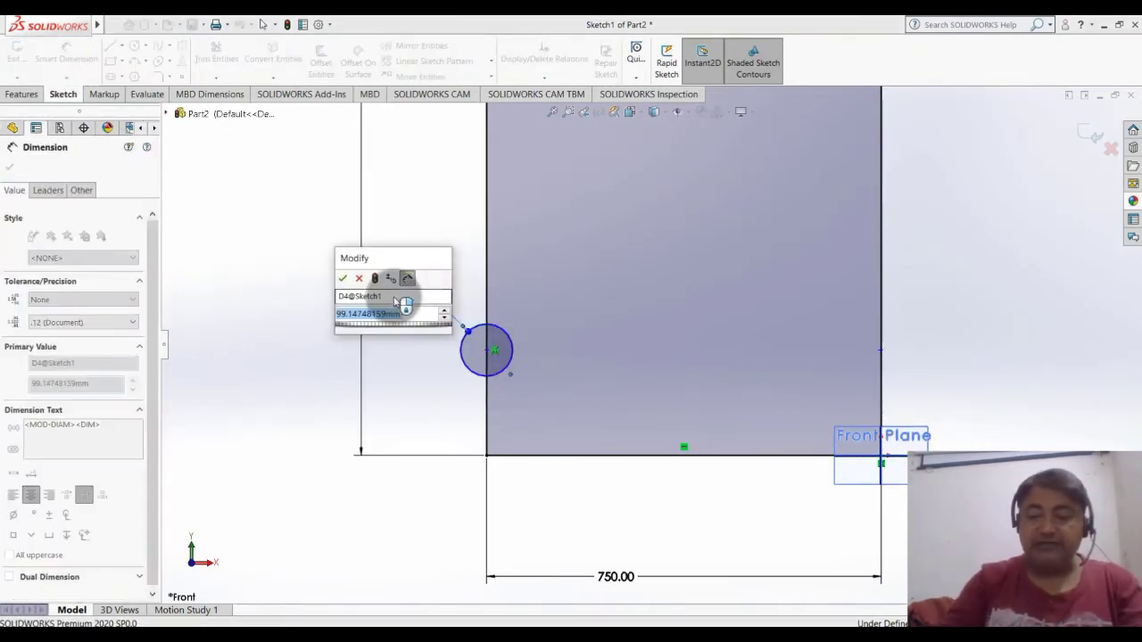
pyautogui.click(403, 302)
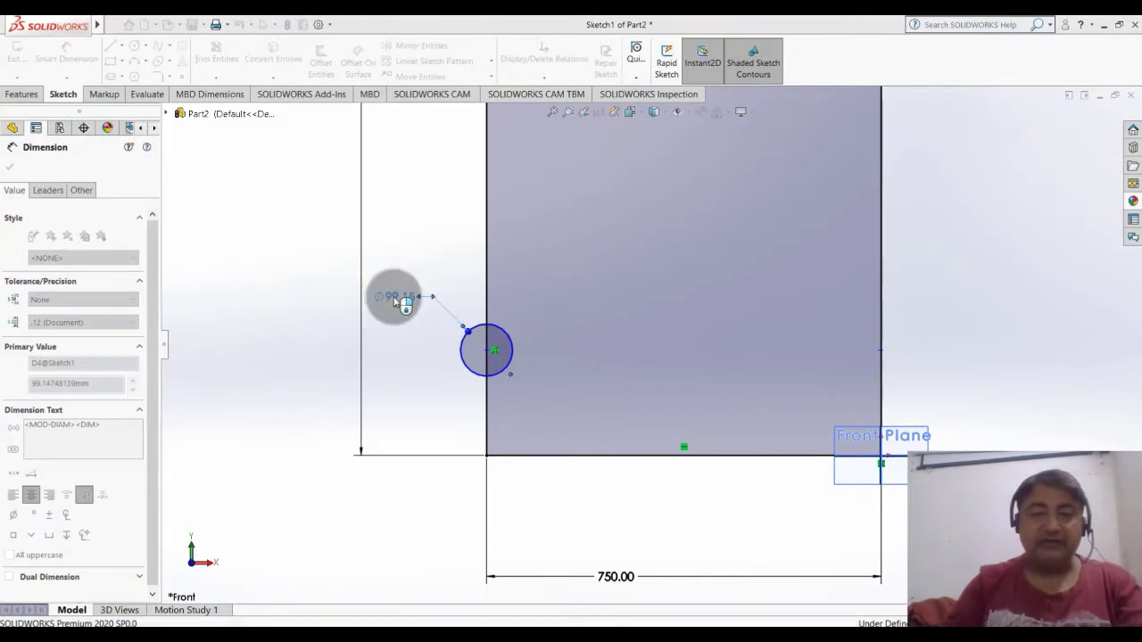
pyautogui.click(536, 432)
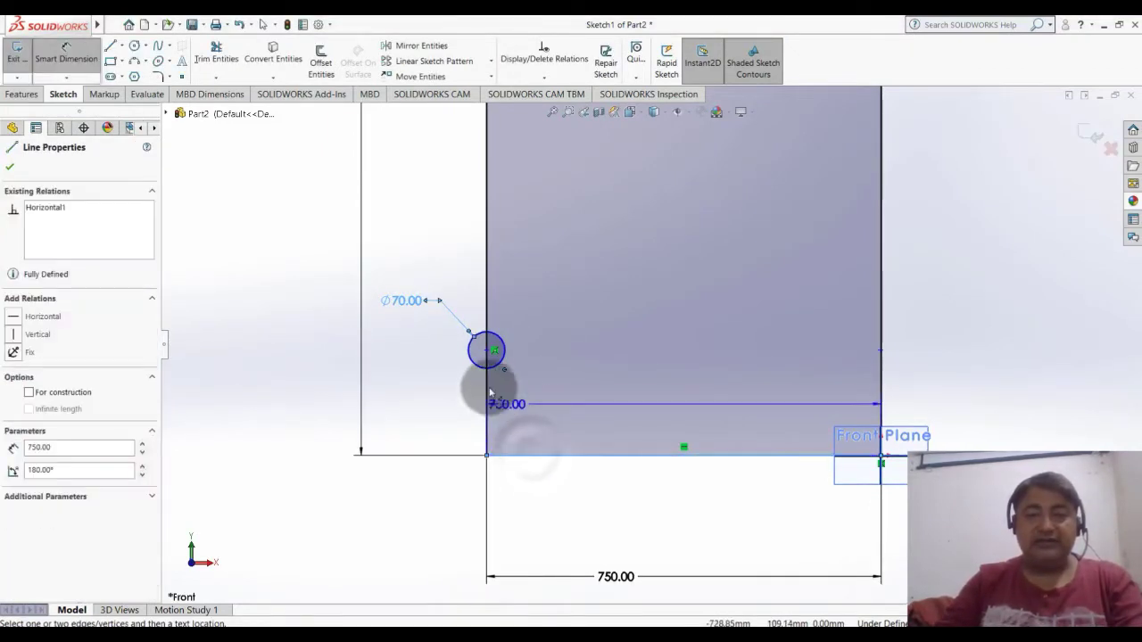
pyautogui.click(493, 350)
pyautogui.click(435, 402)
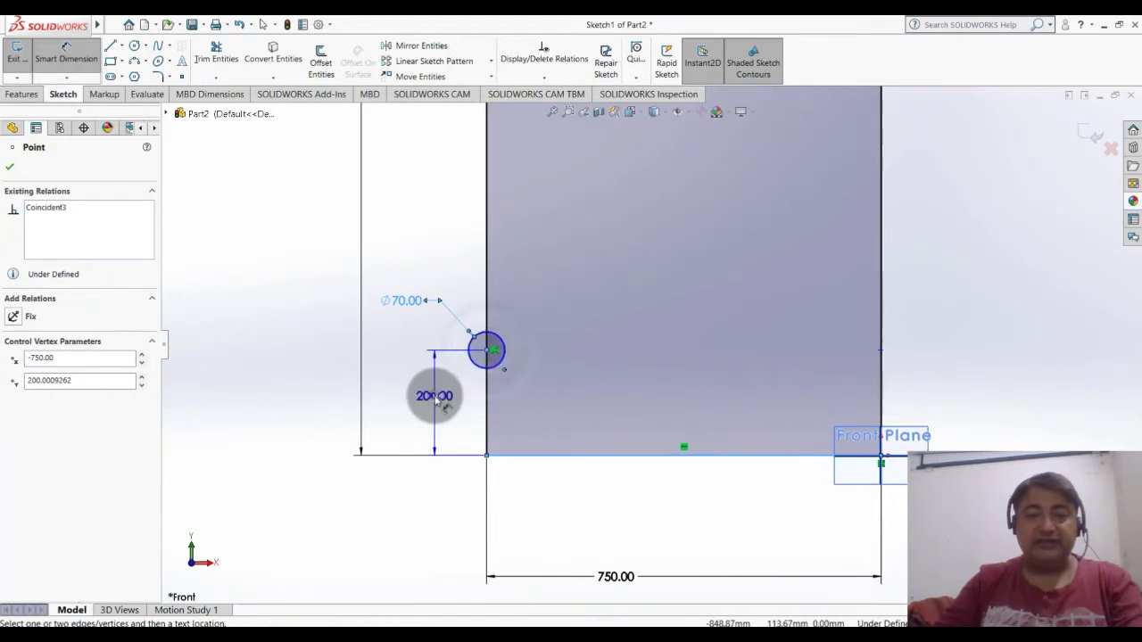
pyautogui.write('150')
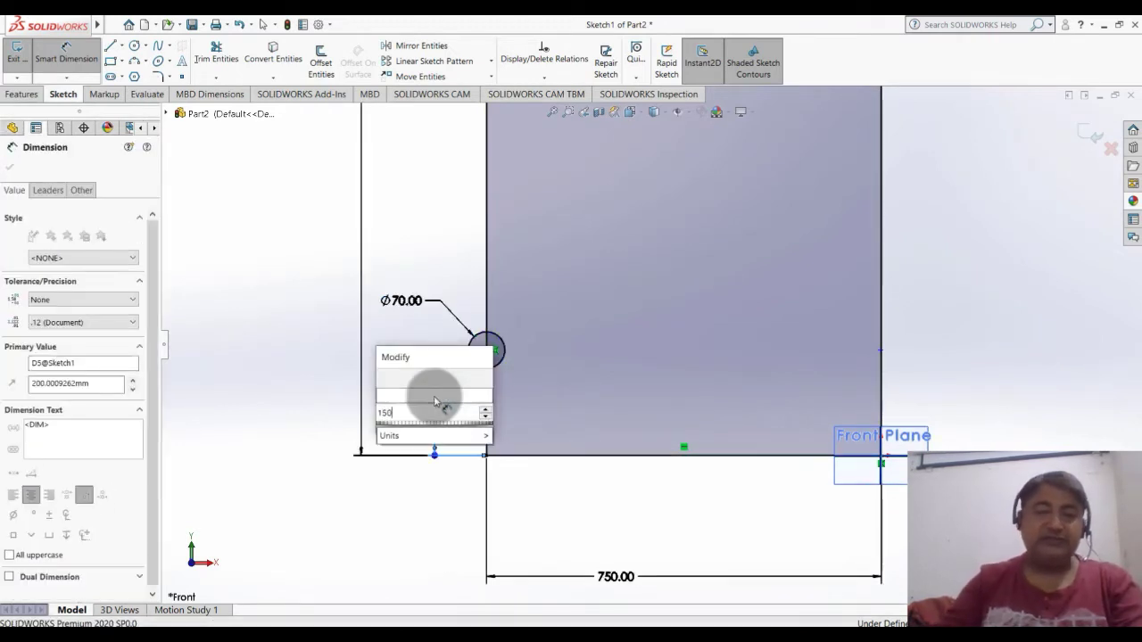
pyautogui.press('Return')
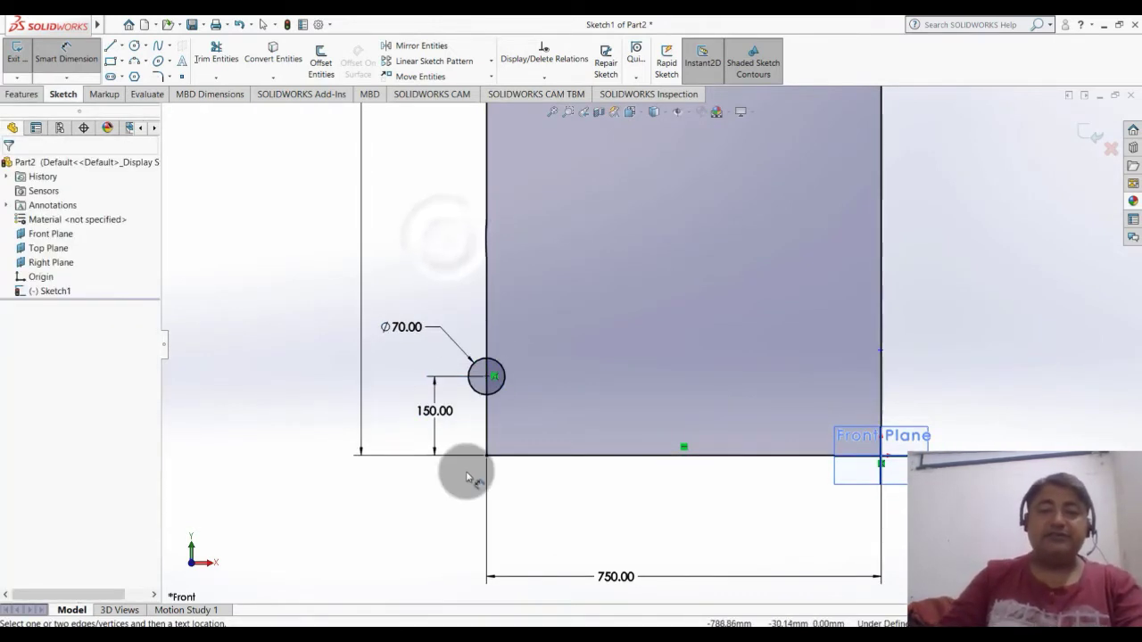
pyautogui.scroll(3, 563, 457)
pyautogui.scroll(-2, 736, 297)
pyautogui.scroll(2, 688, 375)
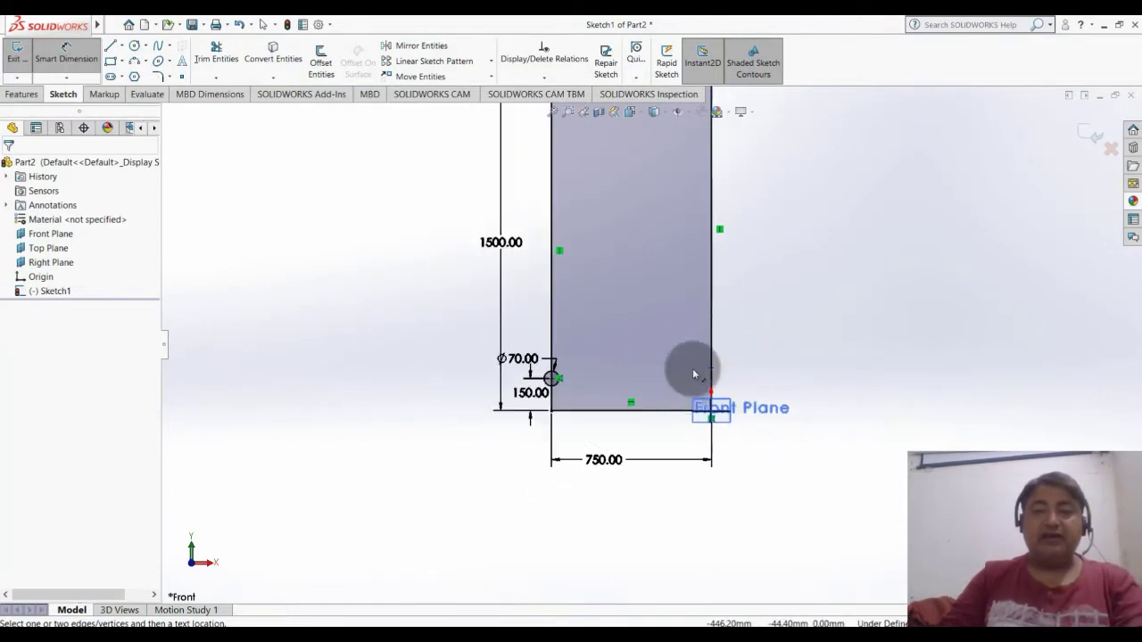
pyautogui.scroll(-1, 734, 298)
pyautogui.scroll(3, 719, 271)
pyautogui.scroll(-1, 706, 224)
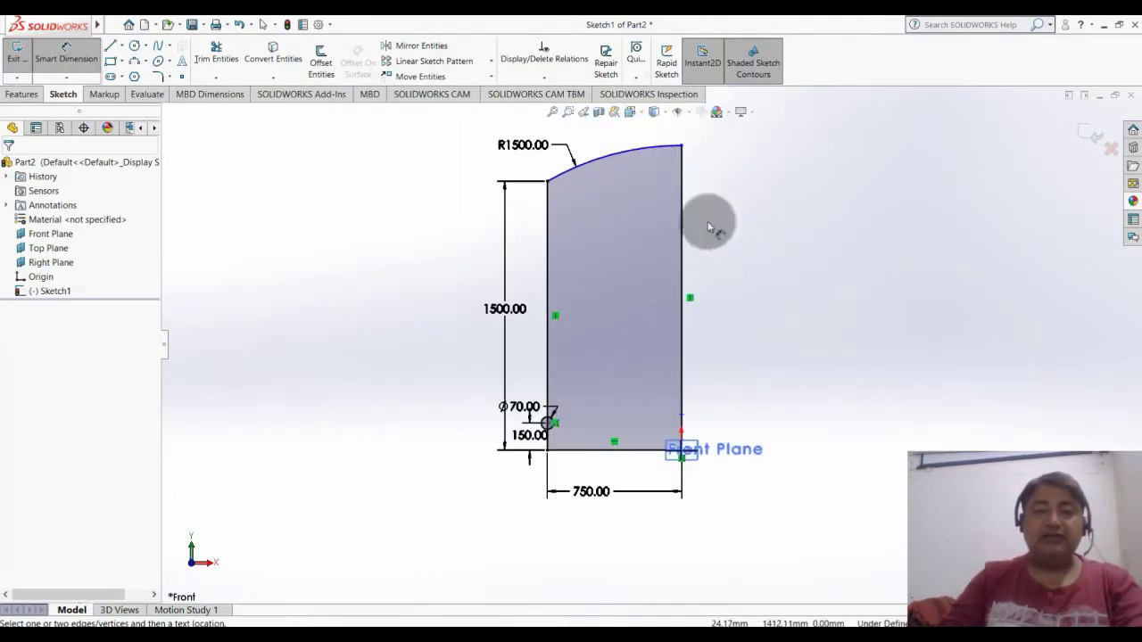
pyautogui.scroll(-1, 740, 272)
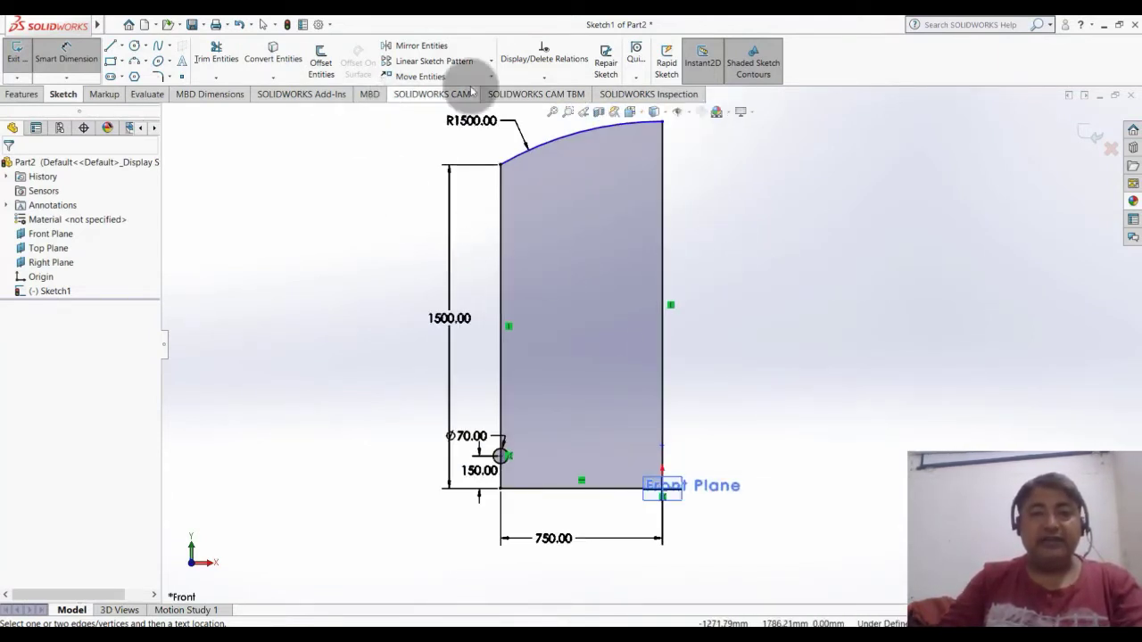
# Step: Start a Linear Sketch Pattern with the Ø70 circle selected
pyautogui.click(492, 60)
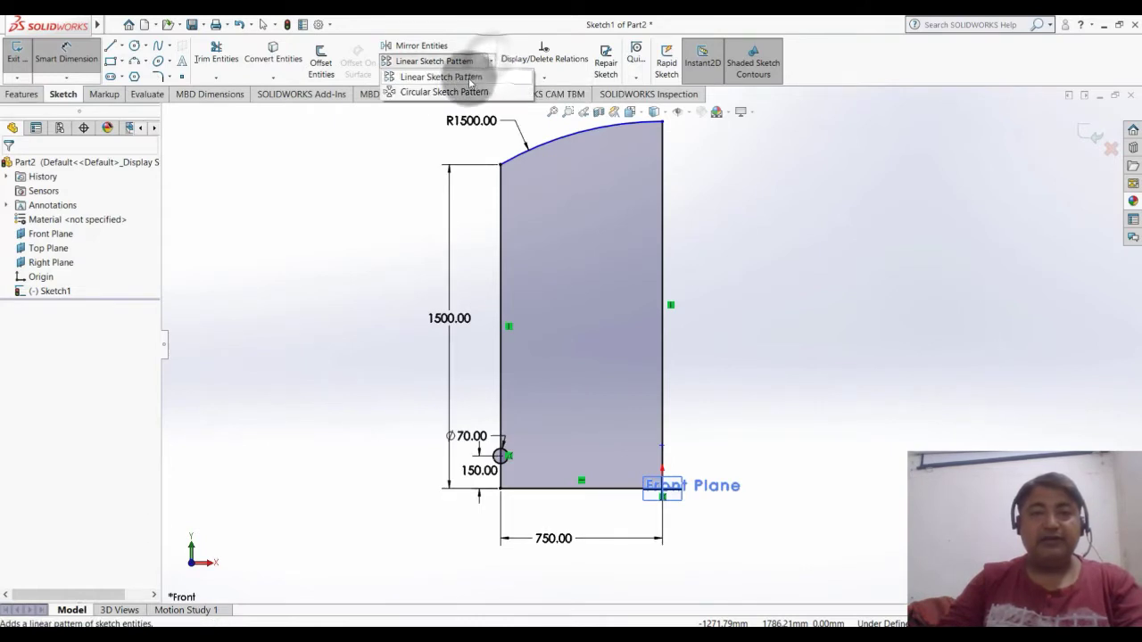
pyautogui.click(419, 75)
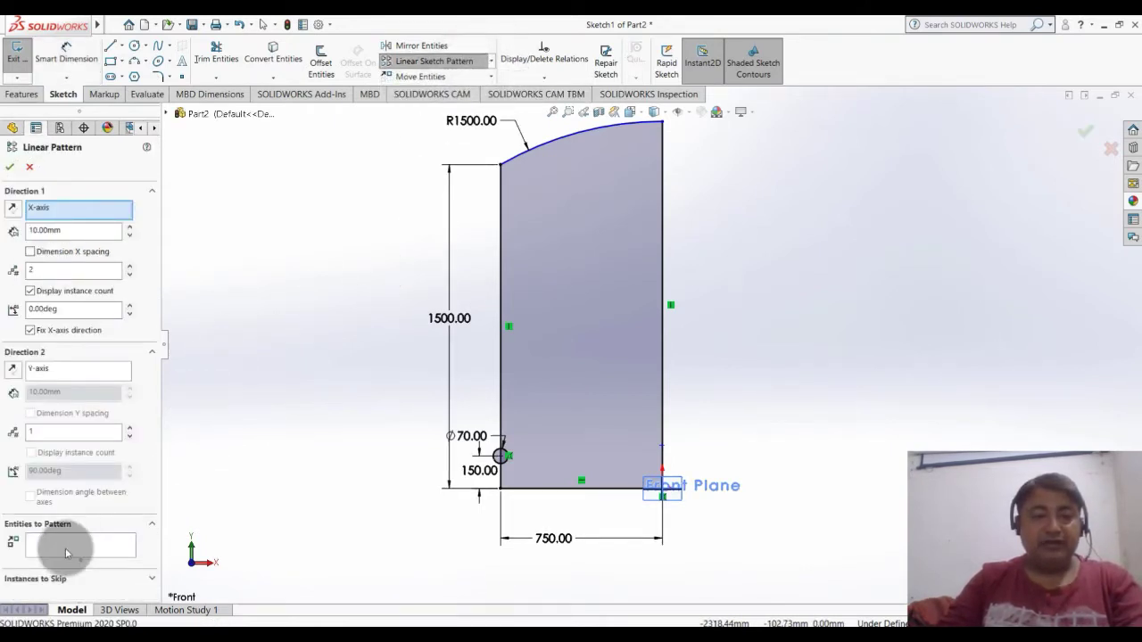
pyautogui.click(64, 553)
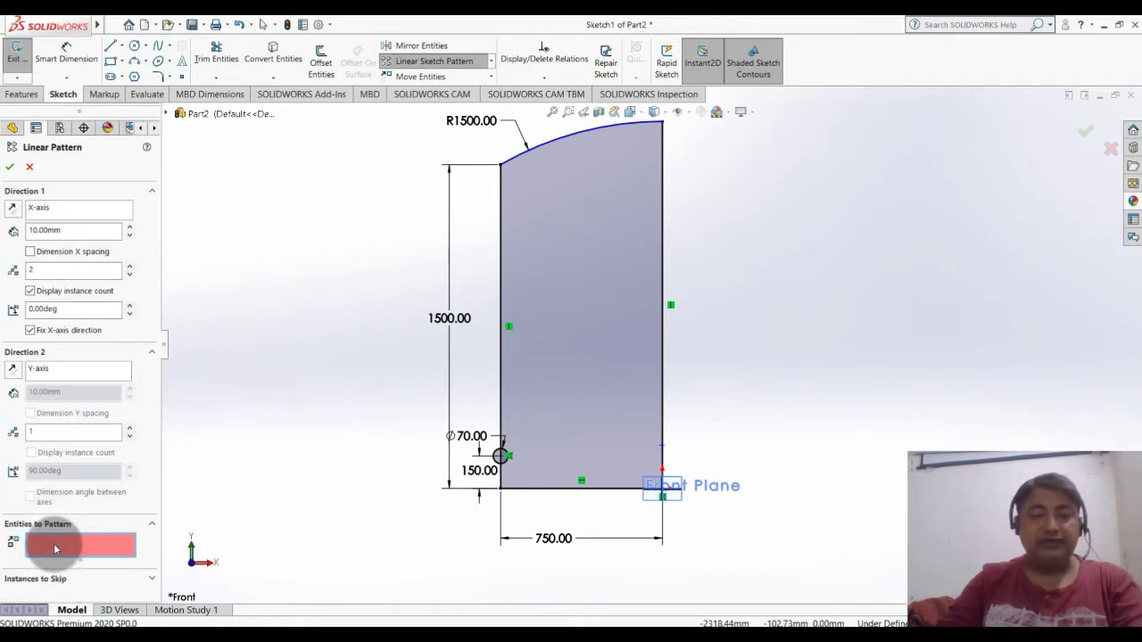
pyautogui.click(506, 463)
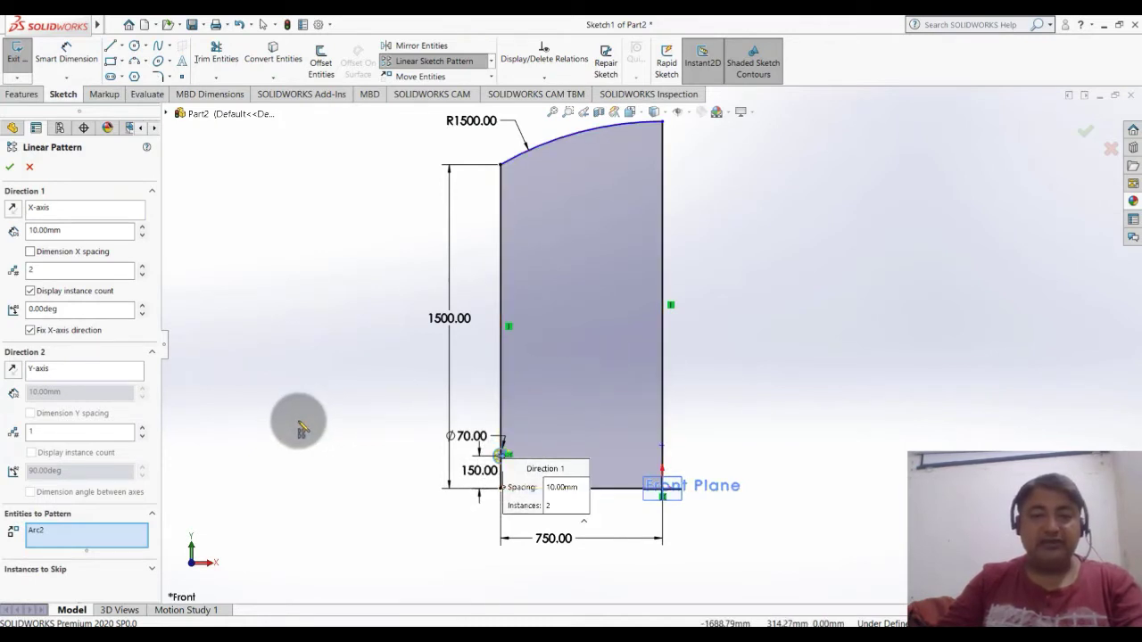
pyautogui.hotkey('ctrl', 'Up')
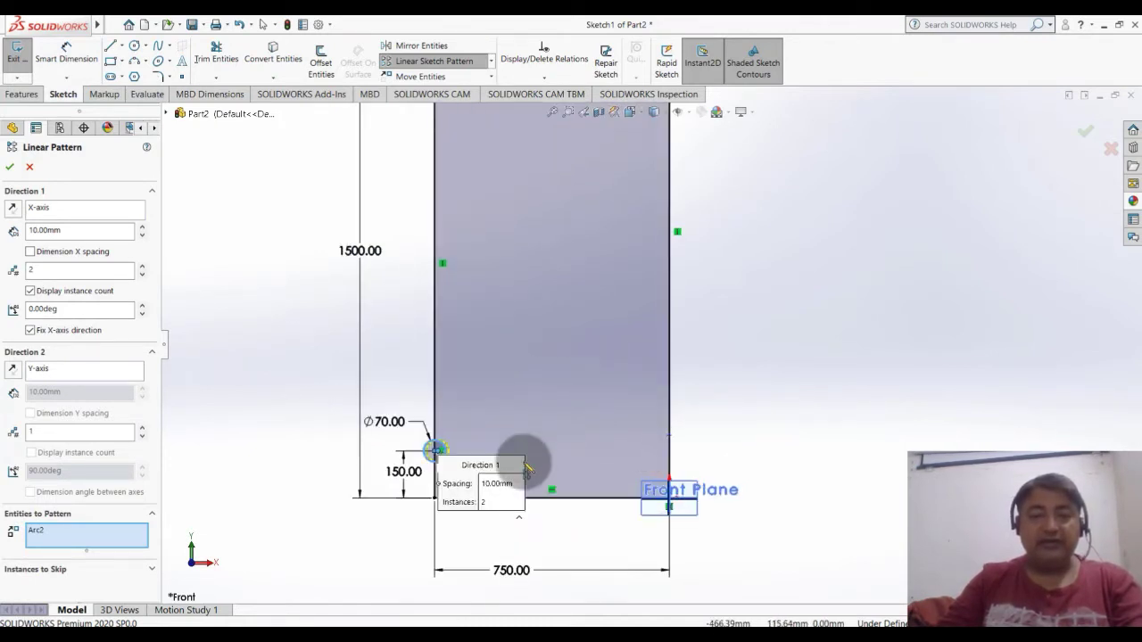
pyautogui.scroll(-1, 573, 385)
pyautogui.scroll(-2, 543, 424)
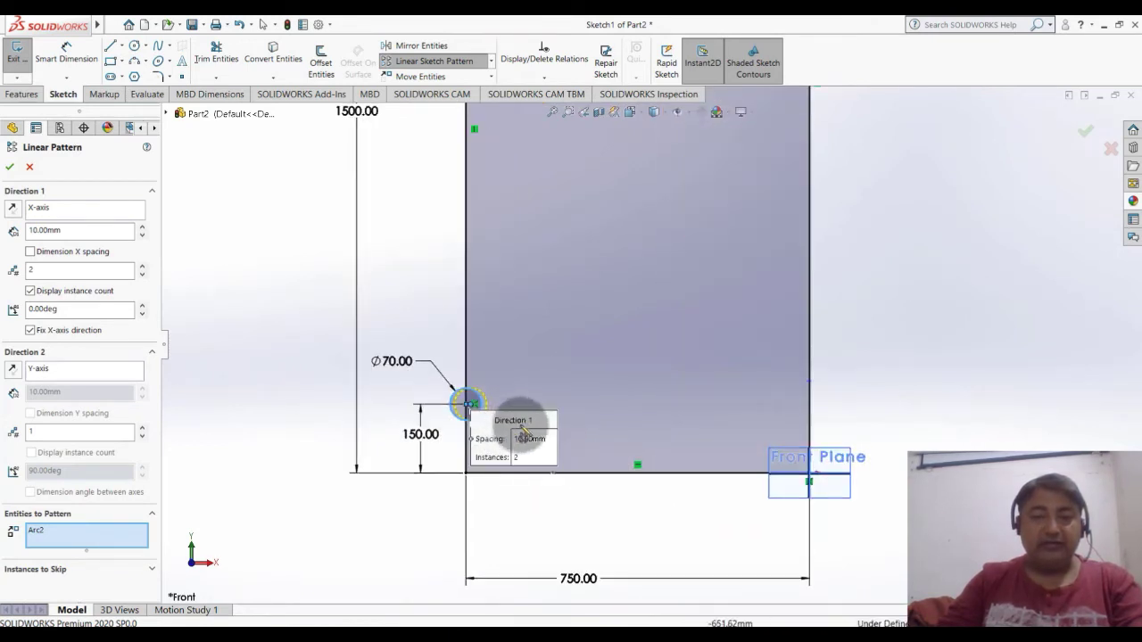
pyautogui.scroll(-2, 518, 420)
pyautogui.scroll(-2, 502, 387)
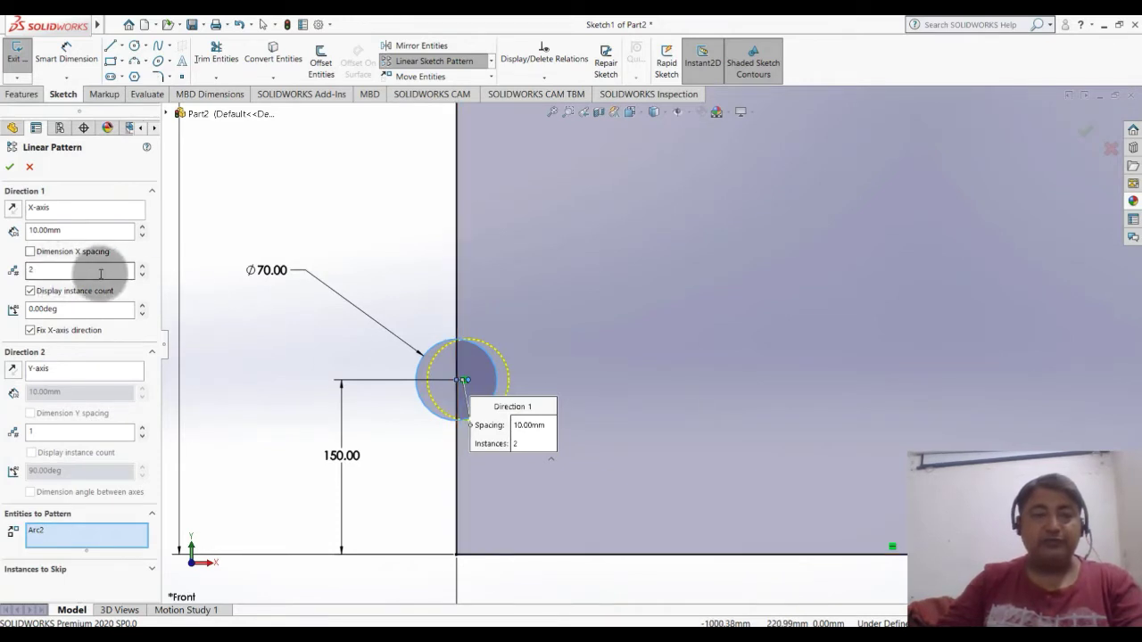
# Step: Set 1 instance in Direction 1 and 6 instances at 230 mm in Direction 2, and confirm
pyautogui.click(143, 275)
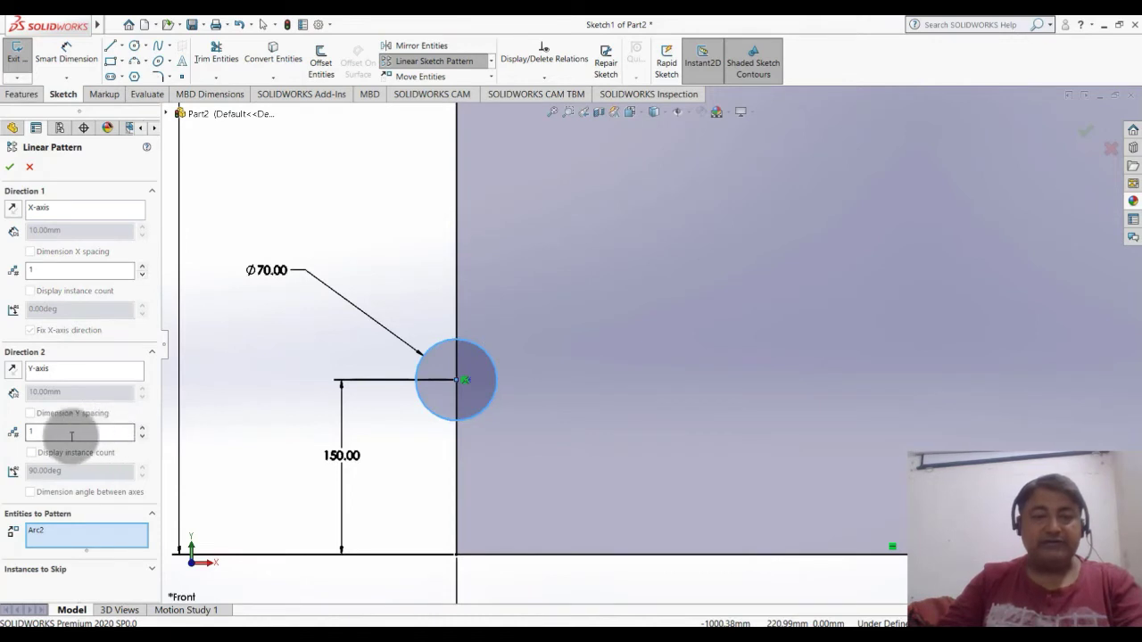
pyautogui.click(141, 428)
pyautogui.write('230')
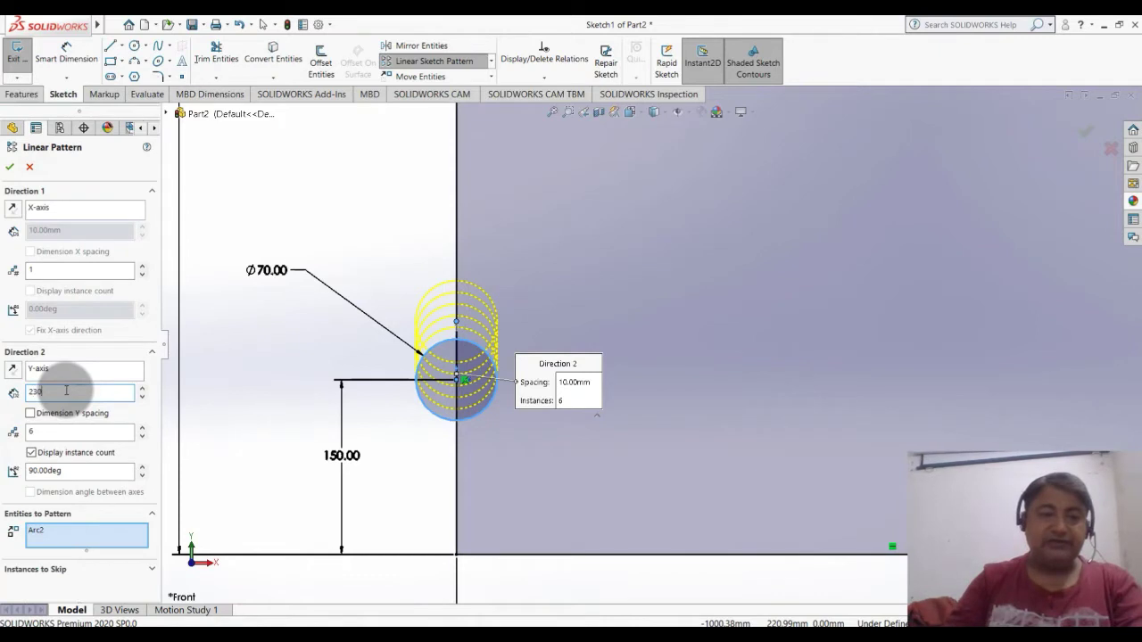
pyautogui.press('f')
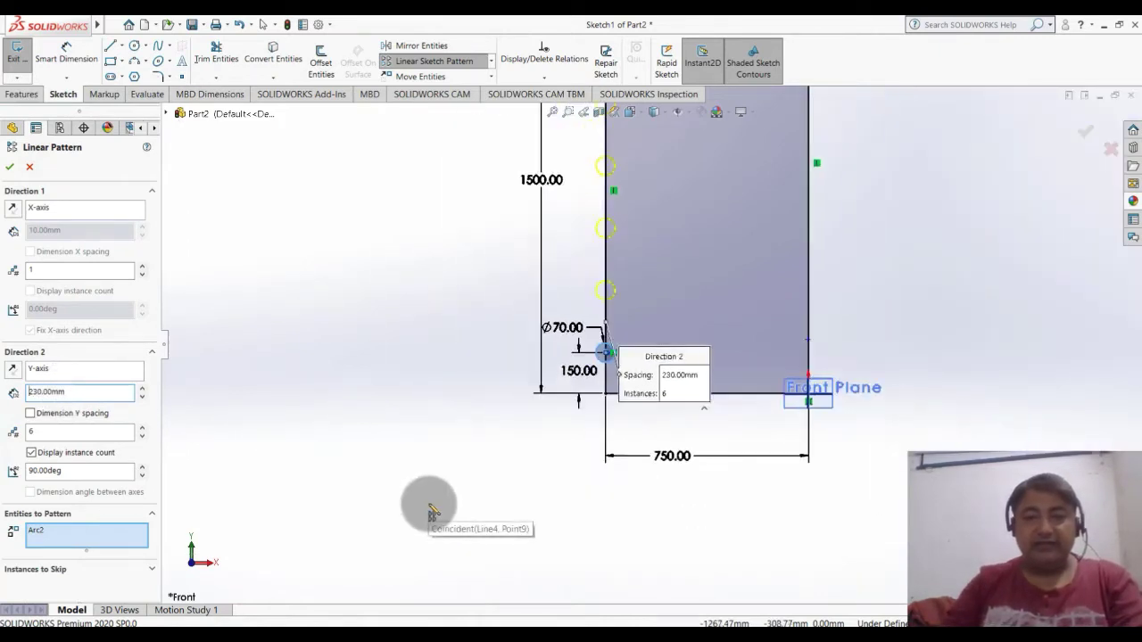
pyautogui.scroll(-2, 828, 255)
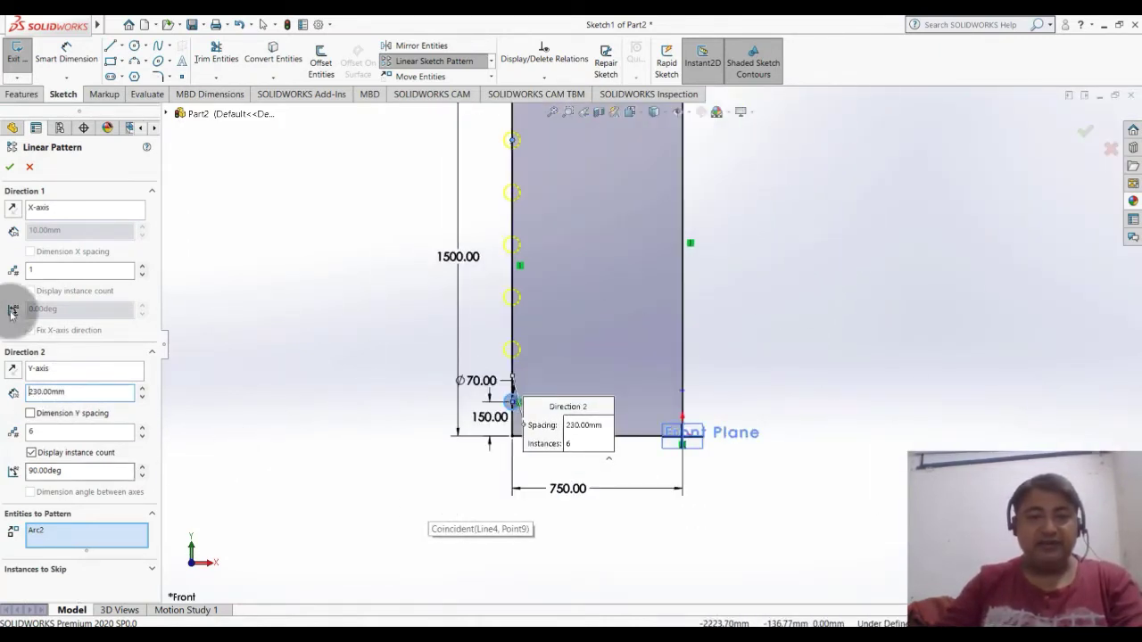
pyautogui.click(8, 168)
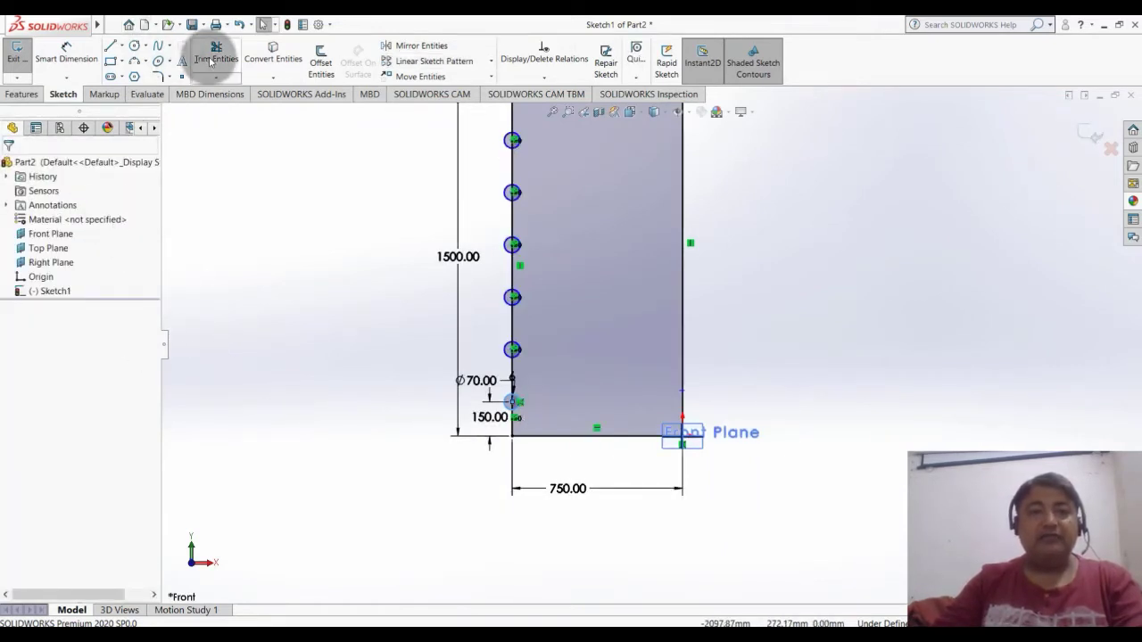
# Step: Trim the right half off each Ø70 circle along the profile's left edge
pyautogui.scroll(2, 603, 324)
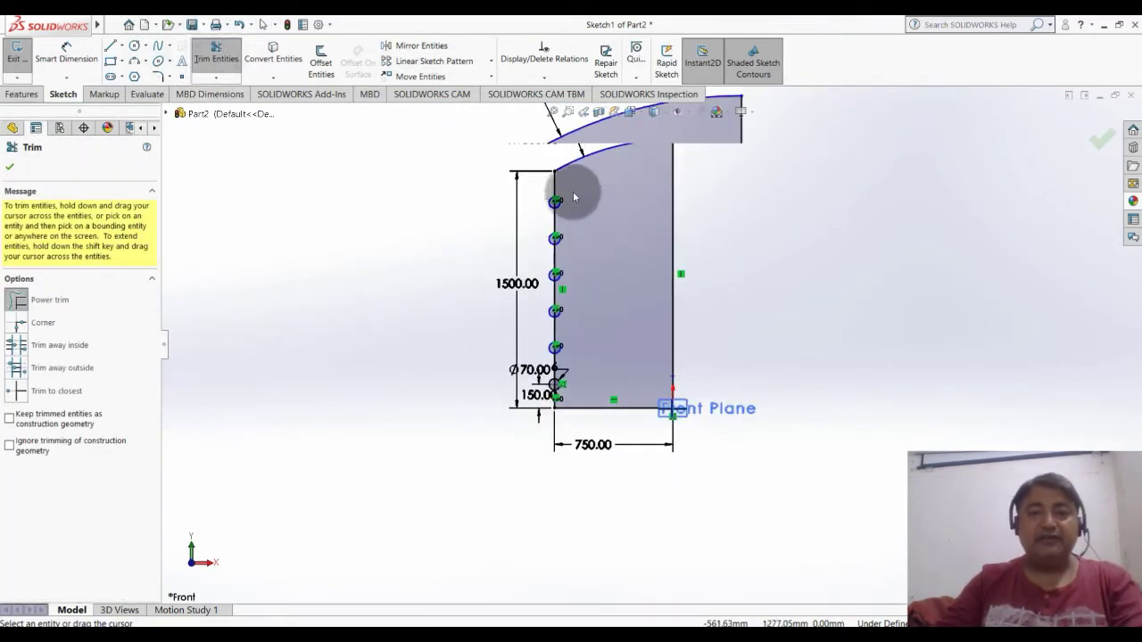
pyautogui.scroll(-3, 551, 211)
pyautogui.scroll(-2, 551, 232)
pyautogui.scroll(-2, 609, 278)
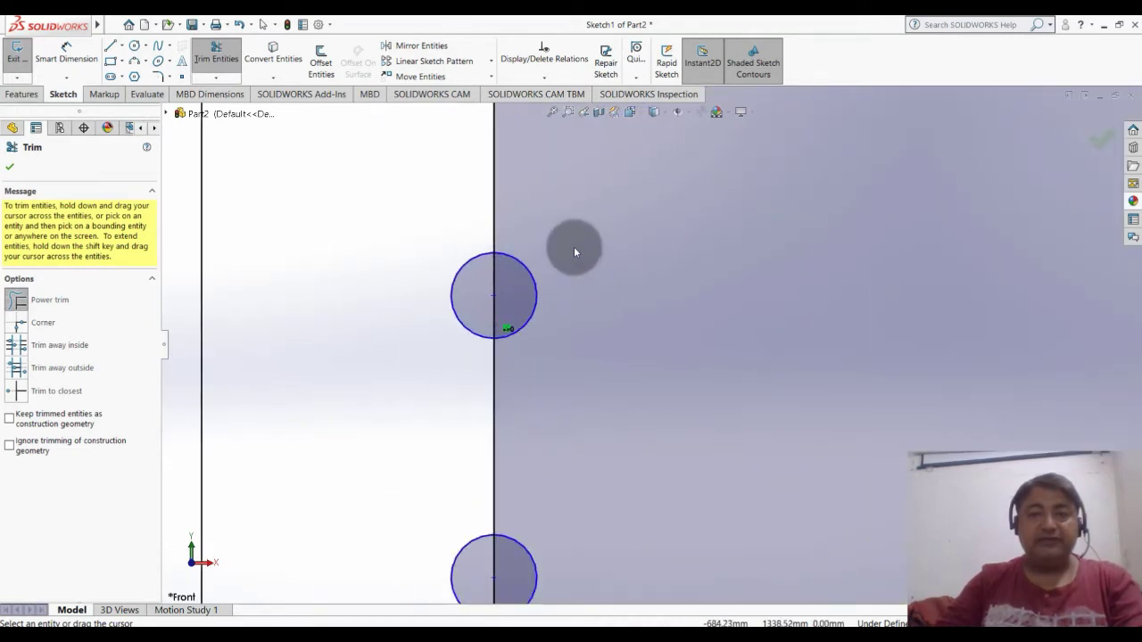
pyautogui.moveTo(545, 280); pyautogui.dragTo(502, 298)
pyautogui.scroll(3, 500, 300)
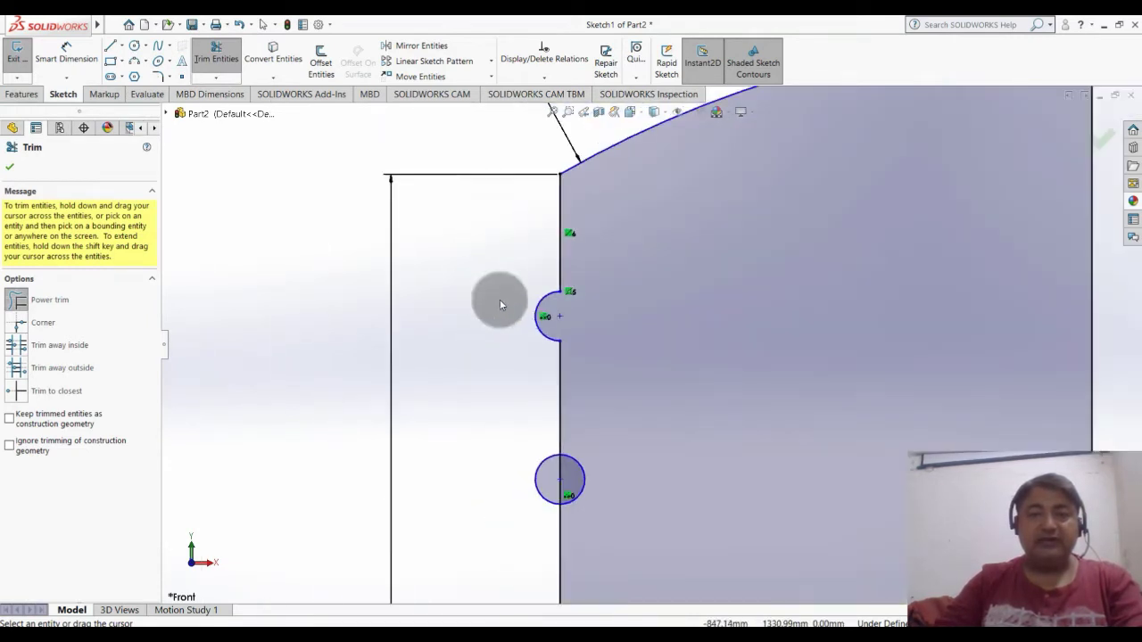
pyautogui.scroll(-2, 584, 553)
pyautogui.moveTo(602, 366); pyautogui.dragTo(586, 375)
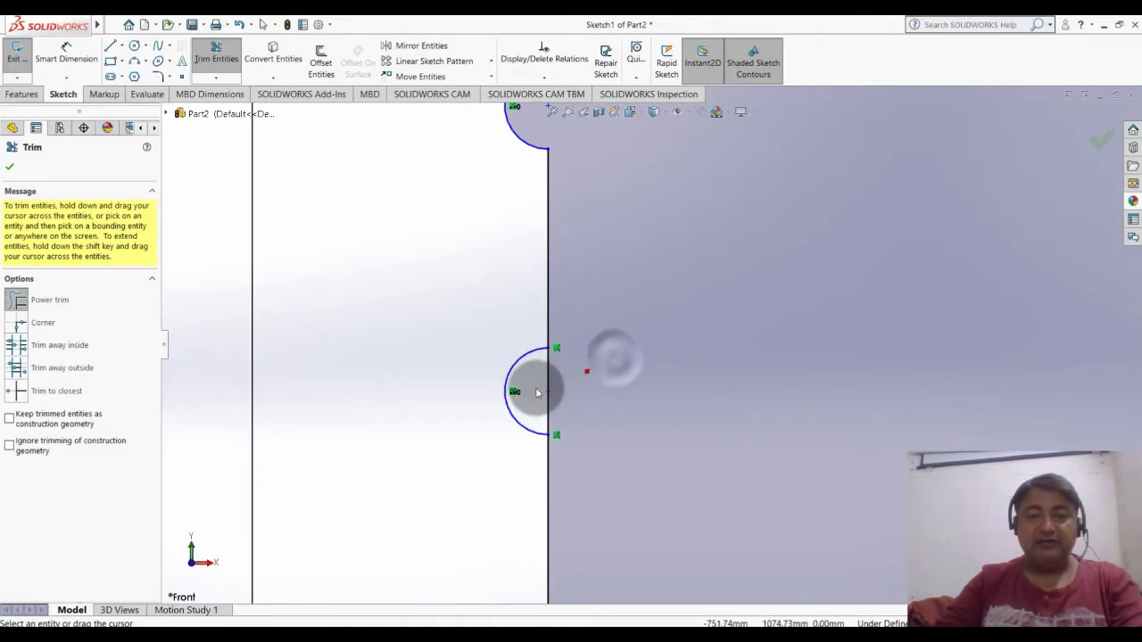
pyautogui.scroll(3, 458, 319)
pyautogui.scroll(2, 459, 320)
pyautogui.scroll(1, 656, 494)
pyautogui.scroll(-2, 657, 493)
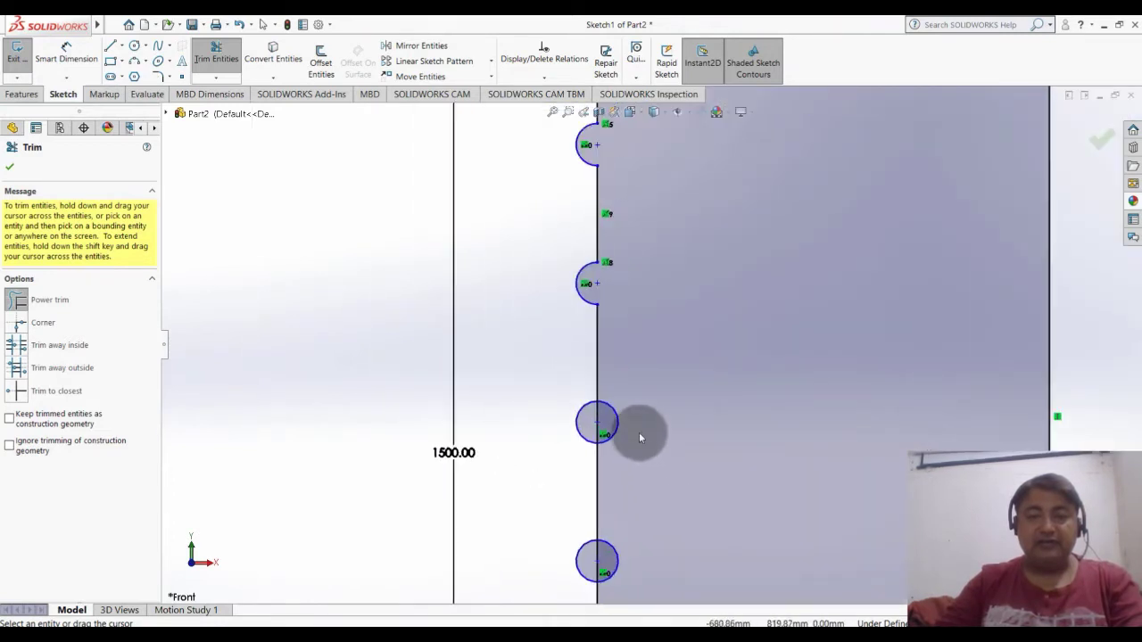
pyautogui.scroll(-3, 639, 432)
pyautogui.moveTo(616, 366); pyautogui.dragTo(567, 401)
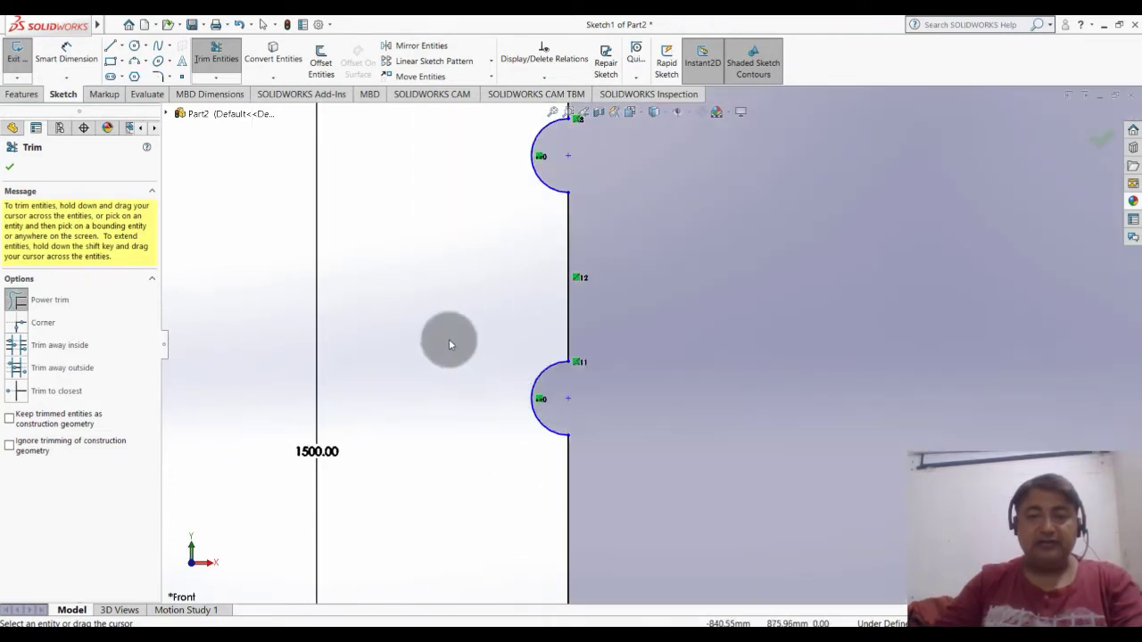
pyautogui.scroll(3, 446, 335)
pyautogui.scroll(3, 625, 482)
pyautogui.scroll(-2, 679, 450)
pyautogui.scroll(-3, 679, 446)
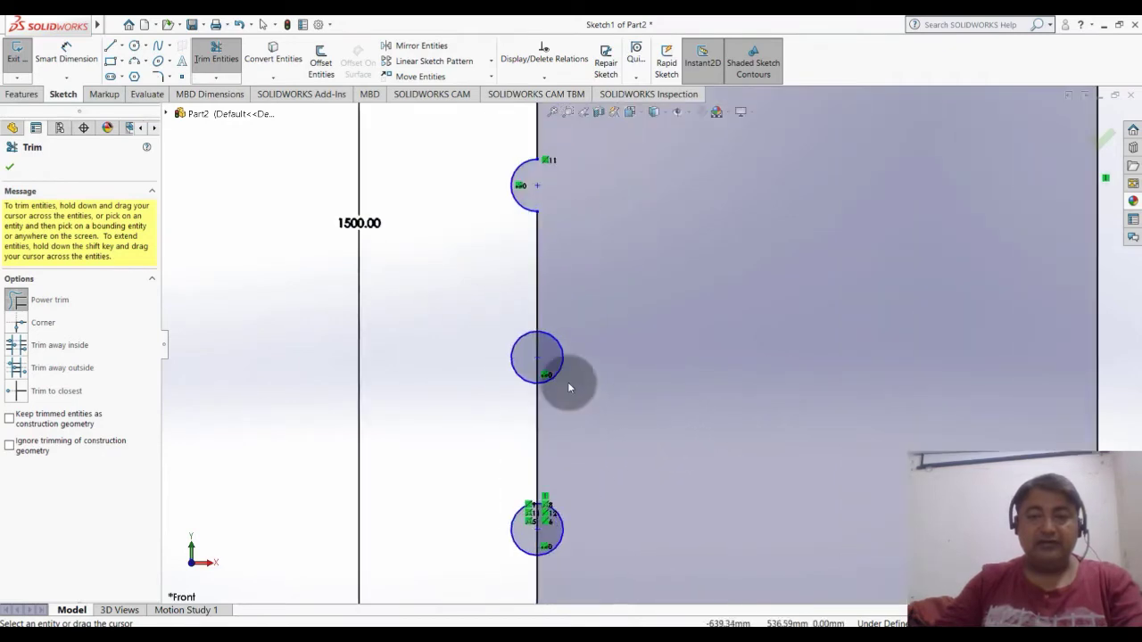
pyautogui.scroll(3, 453, 315)
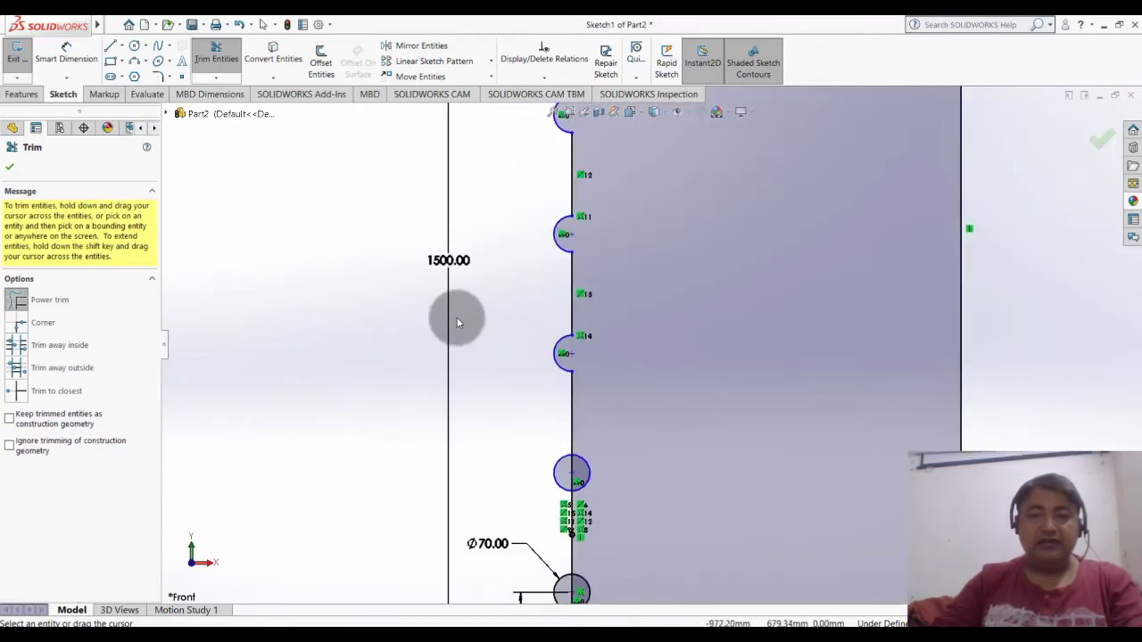
pyautogui.scroll(4, 630, 459)
pyautogui.scroll(-5, 639, 473)
pyautogui.scroll(-4, 635, 455)
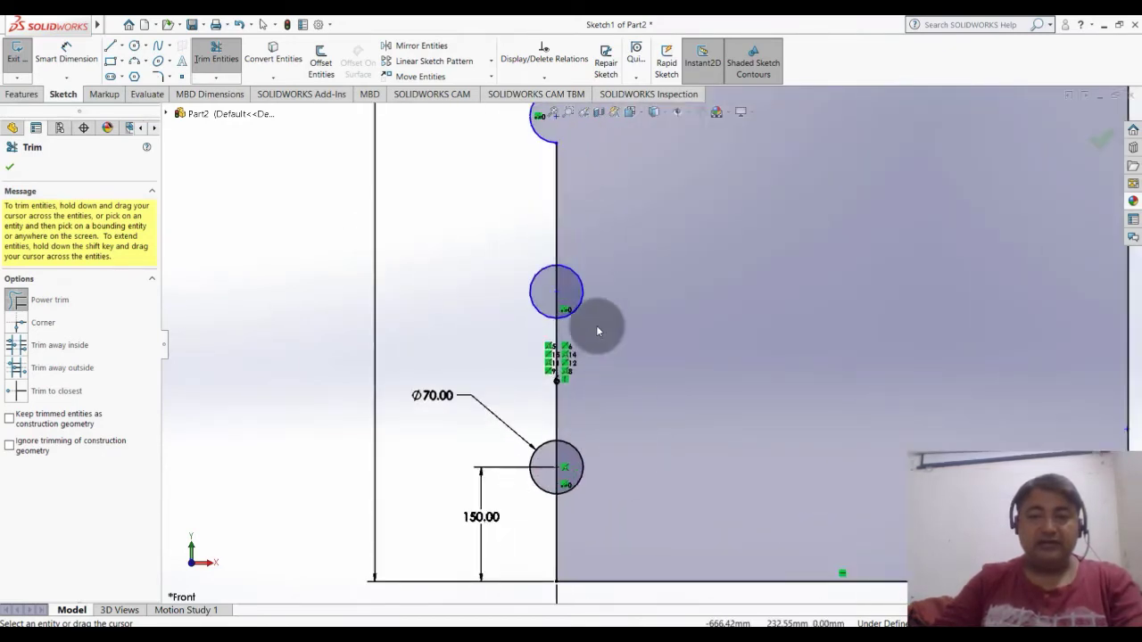
pyautogui.click(583, 230)
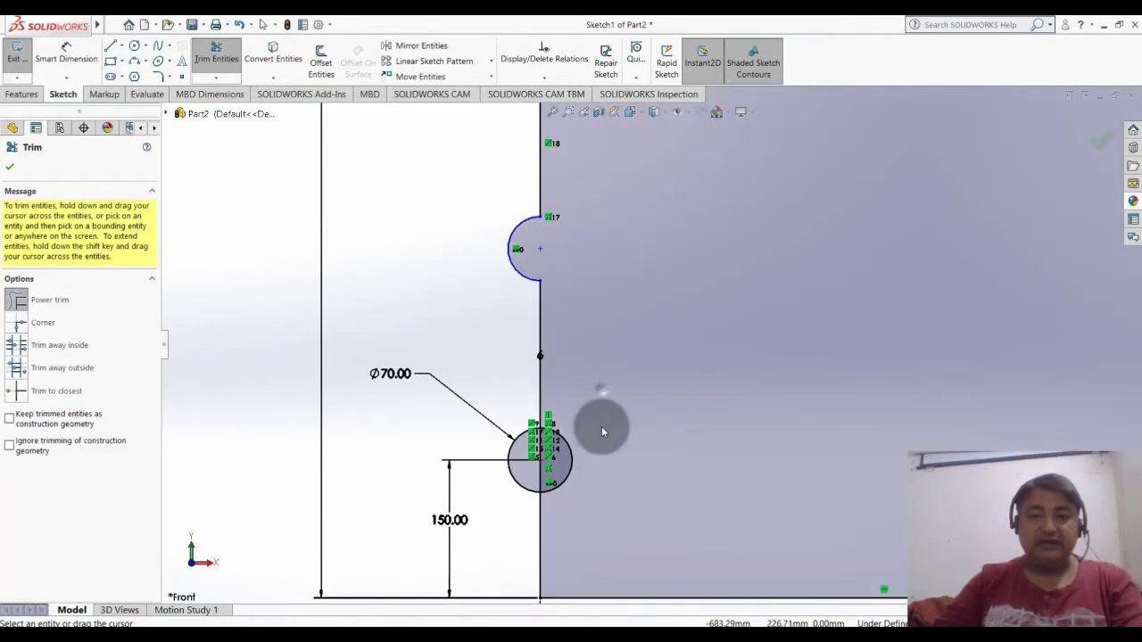
pyautogui.click(560, 462)
pyautogui.scroll(3, 455, 383)
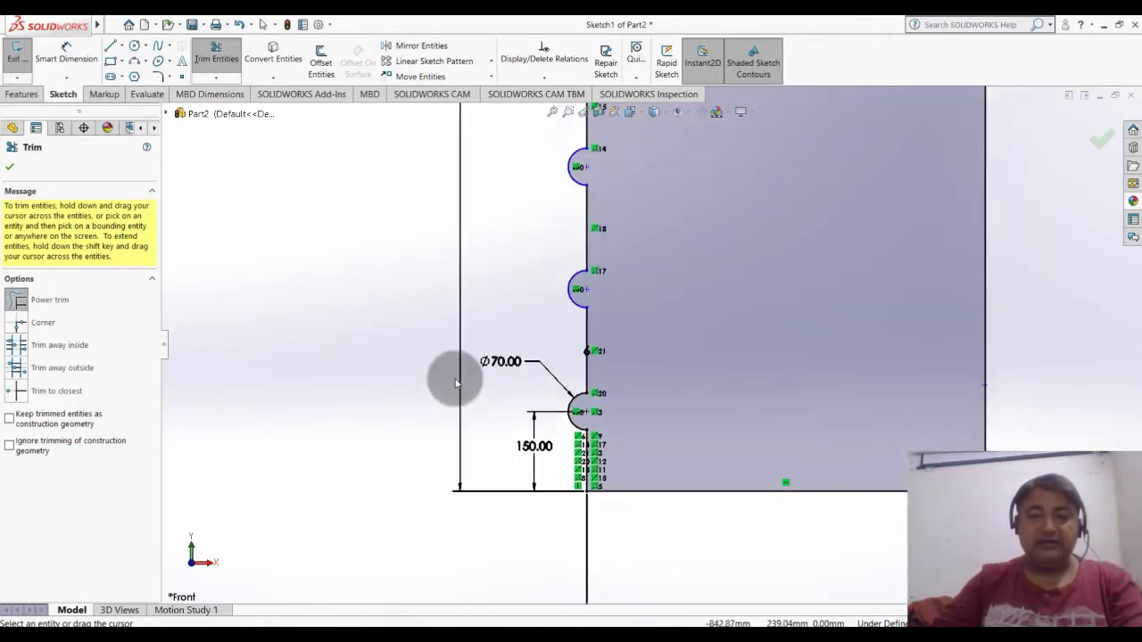
pyautogui.scroll(2, 951, 416)
pyautogui.scroll(-3, 951, 414)
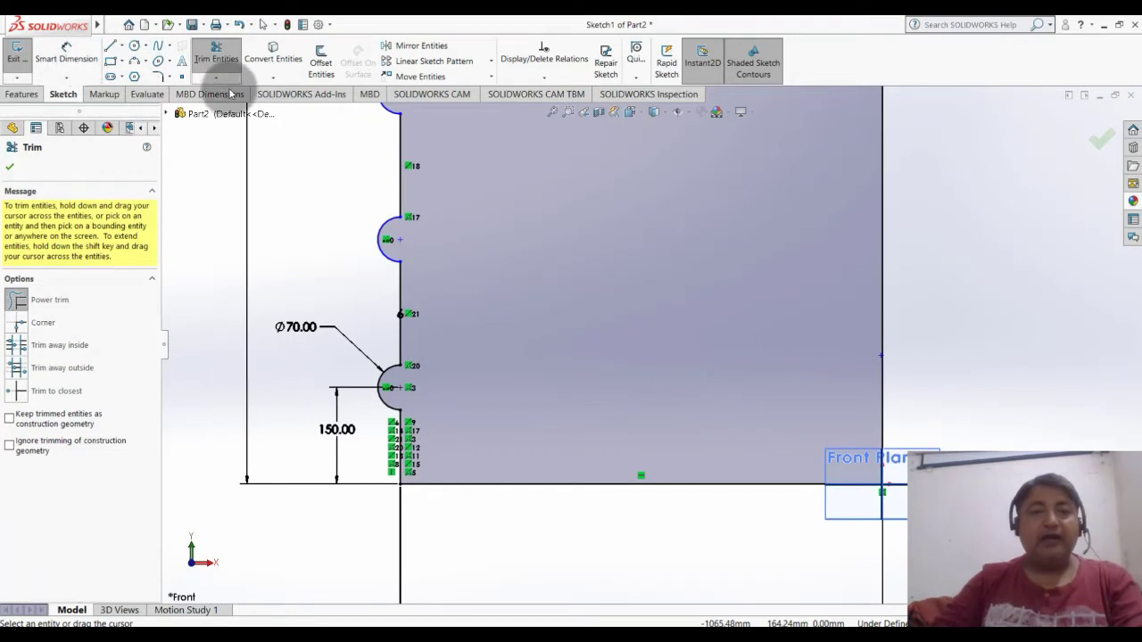
# Step: Round the profile's bottom-left corner with an R50 sketch fillet
pyautogui.click(170, 78)
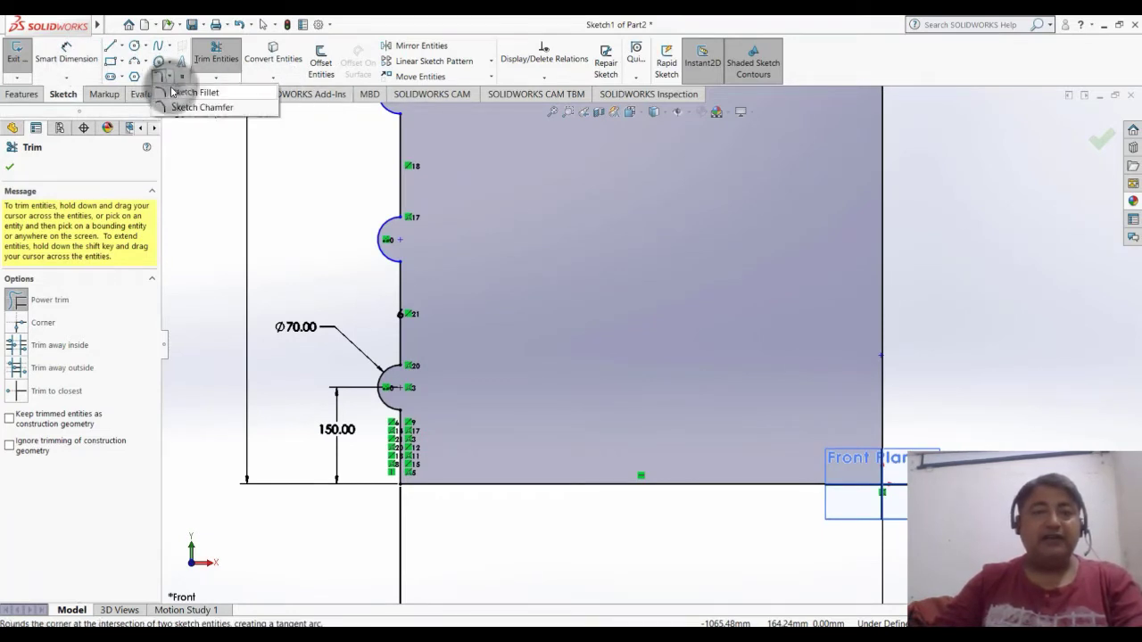
pyautogui.click(174, 92)
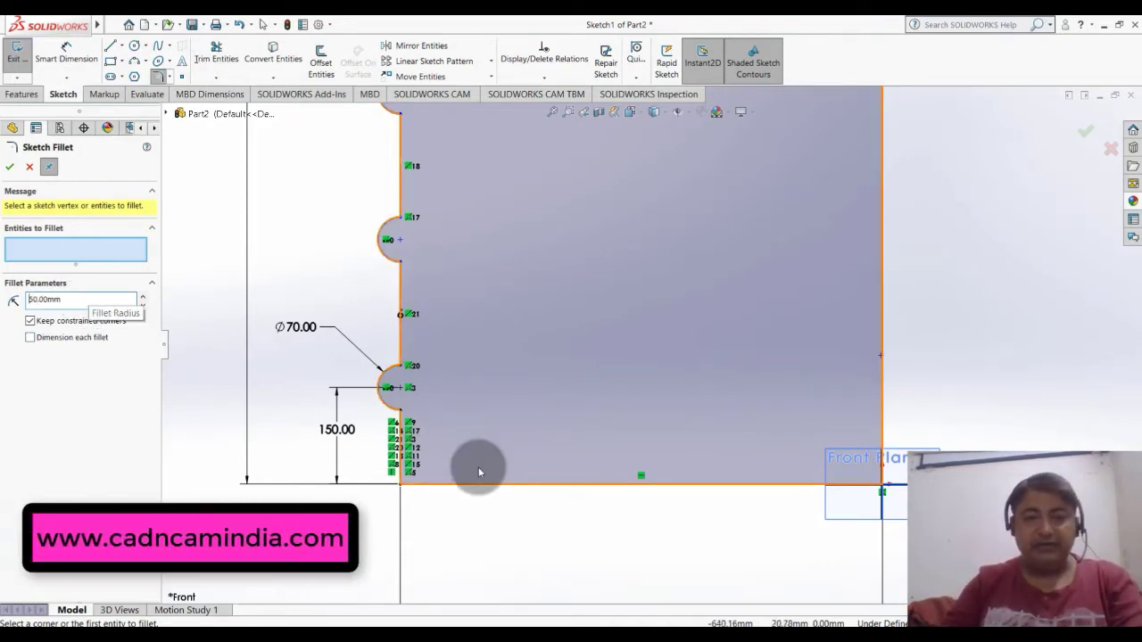
pyautogui.scroll(-2, 433, 494)
pyautogui.click(385, 480)
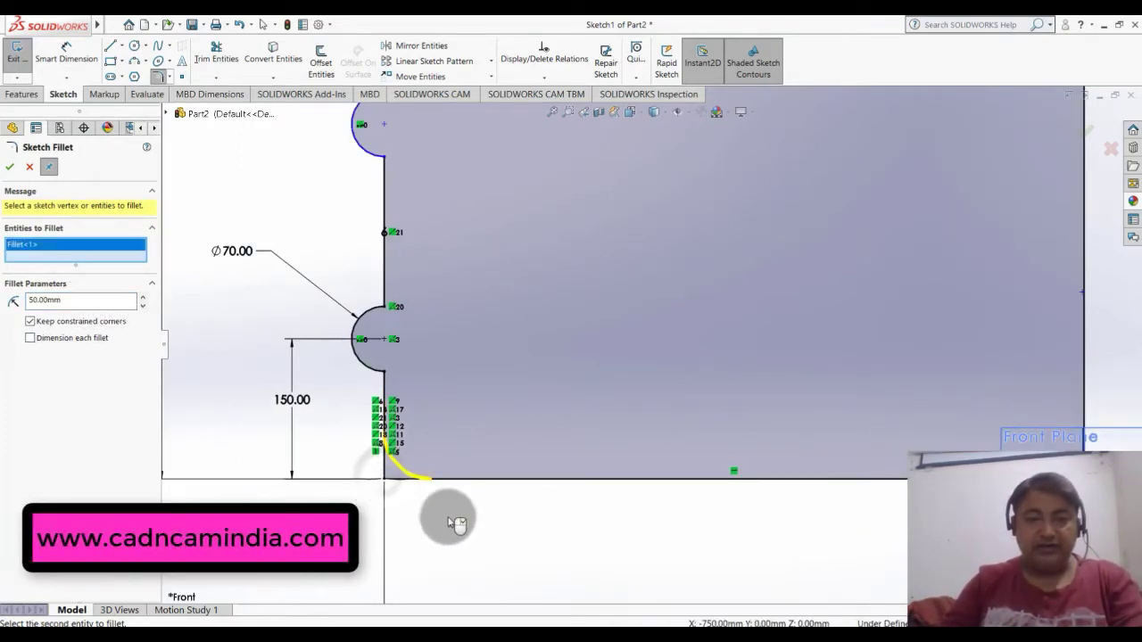
pyautogui.press('Return')
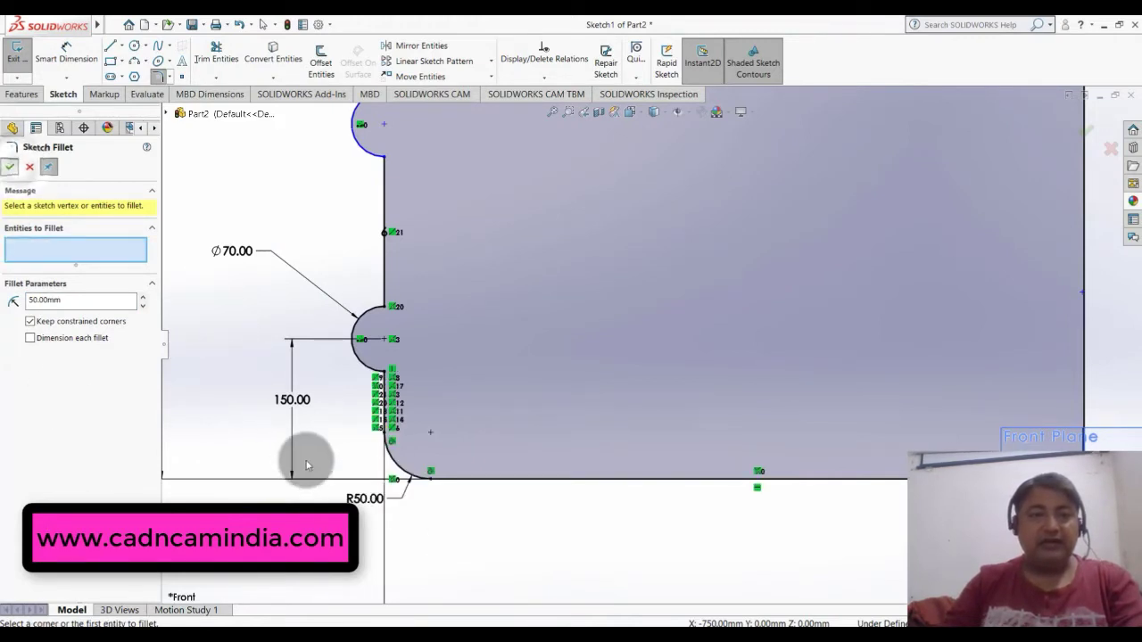
pyautogui.press('z')
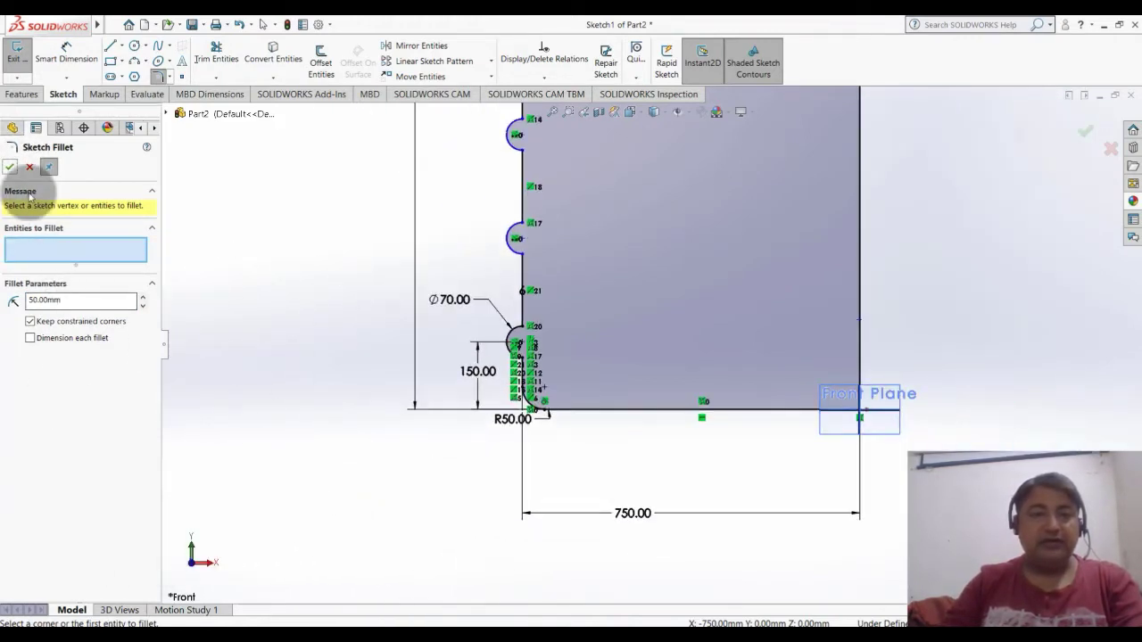
pyautogui.click(11, 170)
# Step: Revolve the sketch 360° about the vertical centre line into Revolve1, the domed ribbed tank
pyautogui.press('z')
pyautogui.press('z')
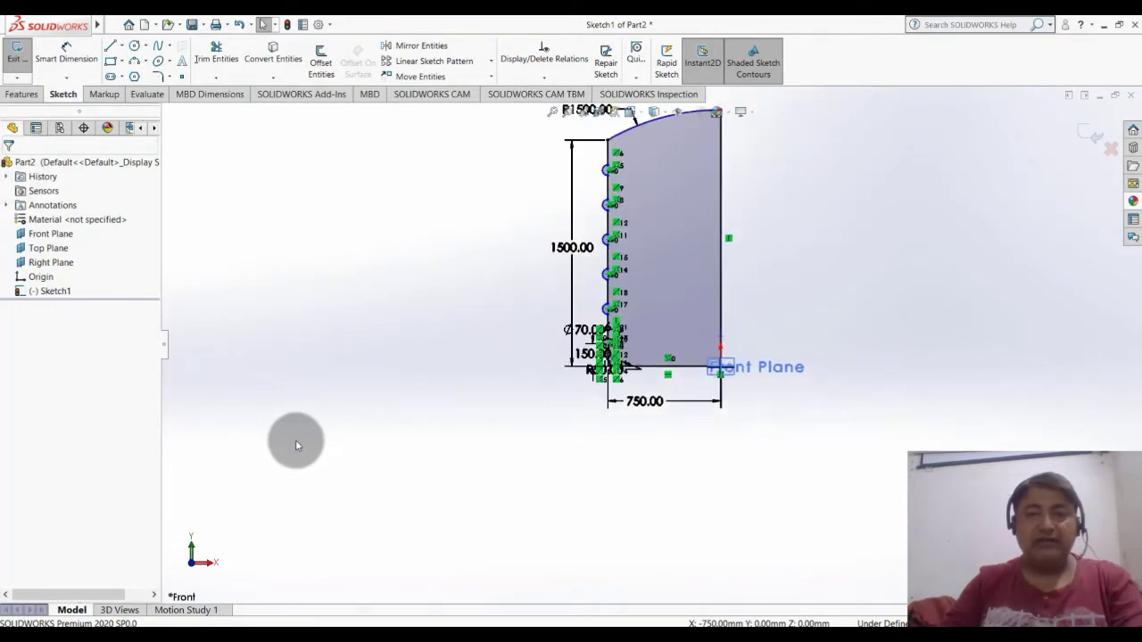
pyautogui.scroll(-2, 809, 199)
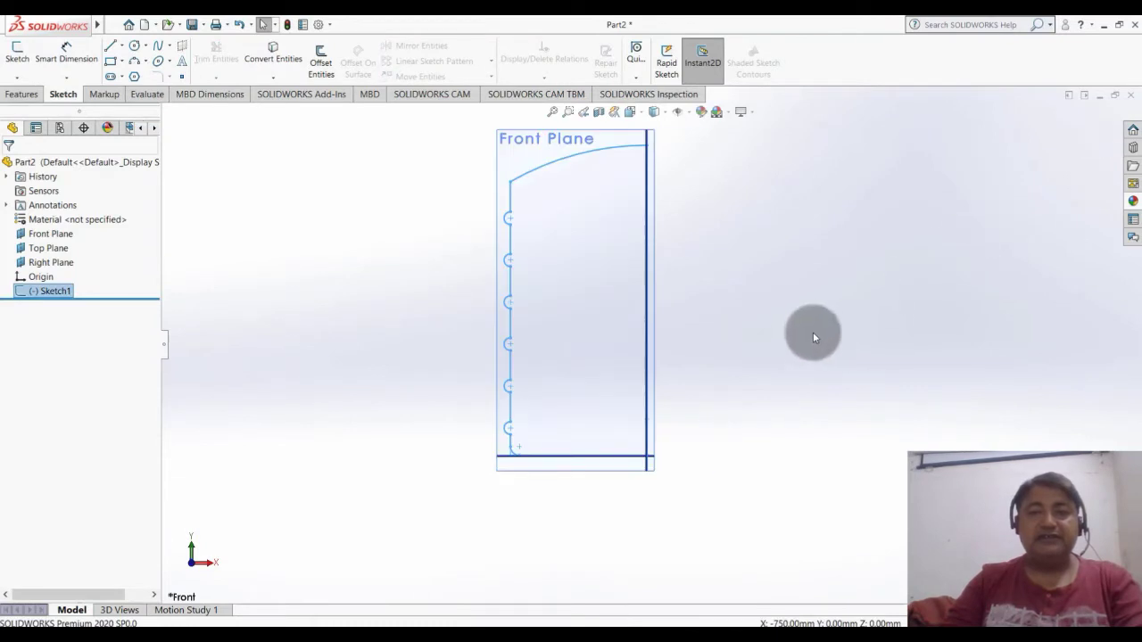
pyautogui.click(23, 94)
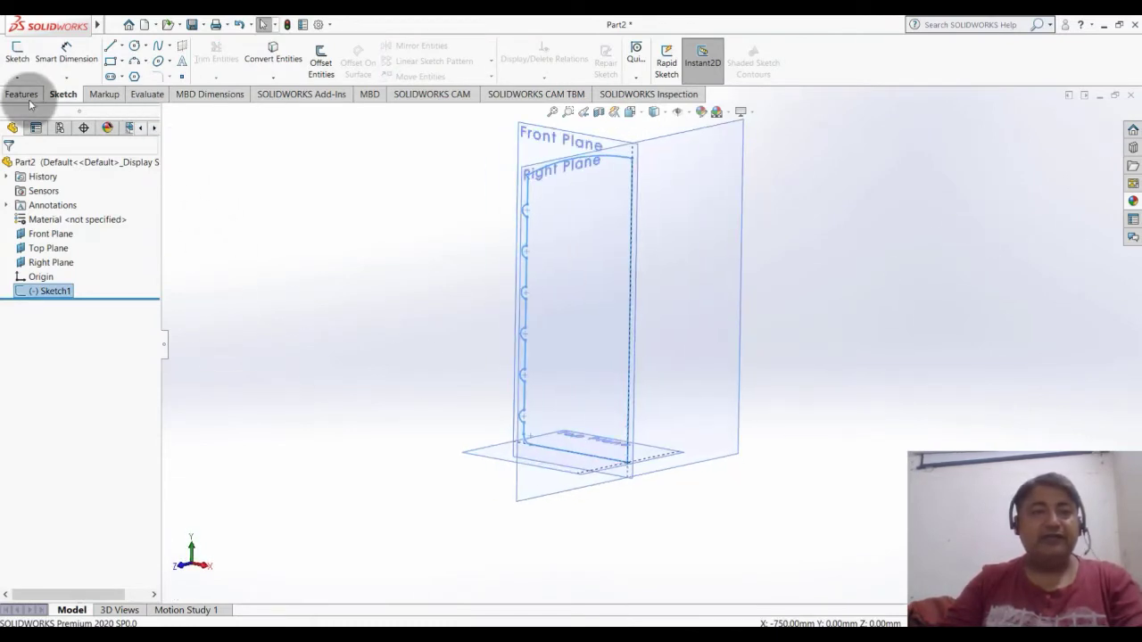
pyautogui.click(70, 65)
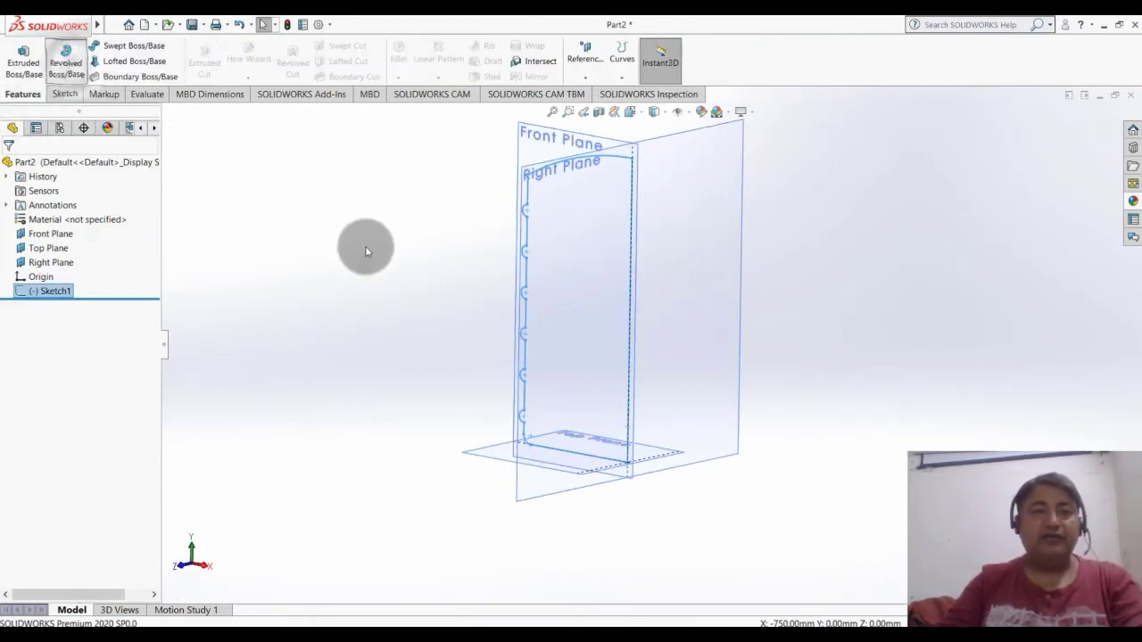
pyautogui.click(630, 271)
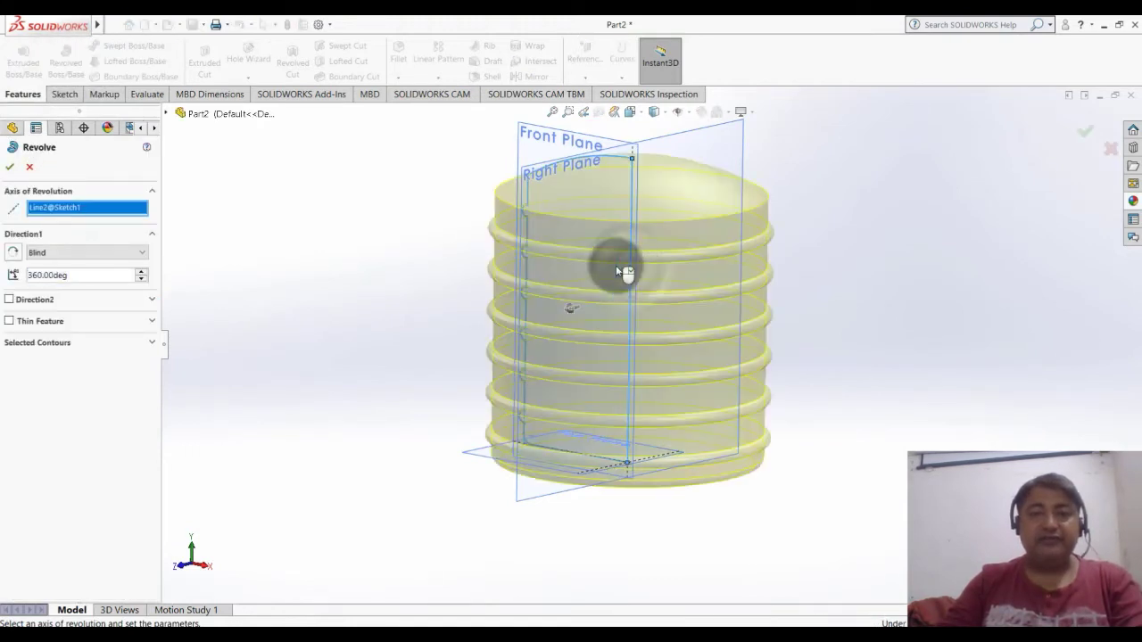
pyautogui.click(10, 168)
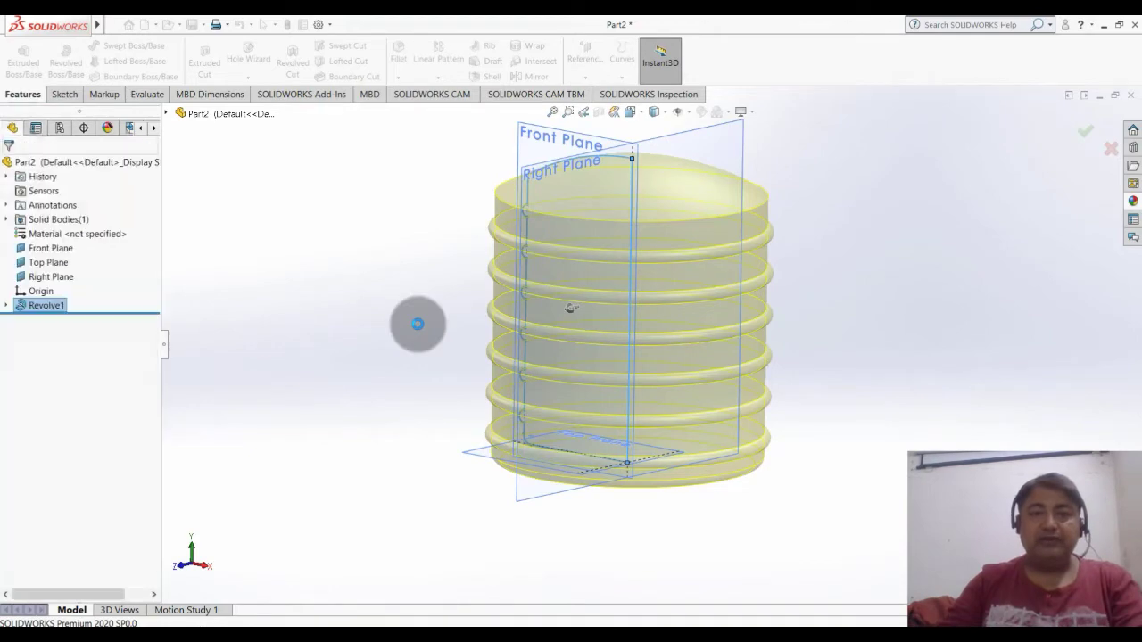
pyautogui.moveTo(404, 362)
pyautogui.mouseDown(button='middle')
pyautogui.moveTo(408, 311)
pyautogui.moveTo(407, 387)
pyautogui.moveTo(389, 400)
pyautogui.moveTo(775, 287)
pyautogui.moveTo(811, 242)
pyautogui.moveTo(741, 319)
pyautogui.mouseUp(button='middle')
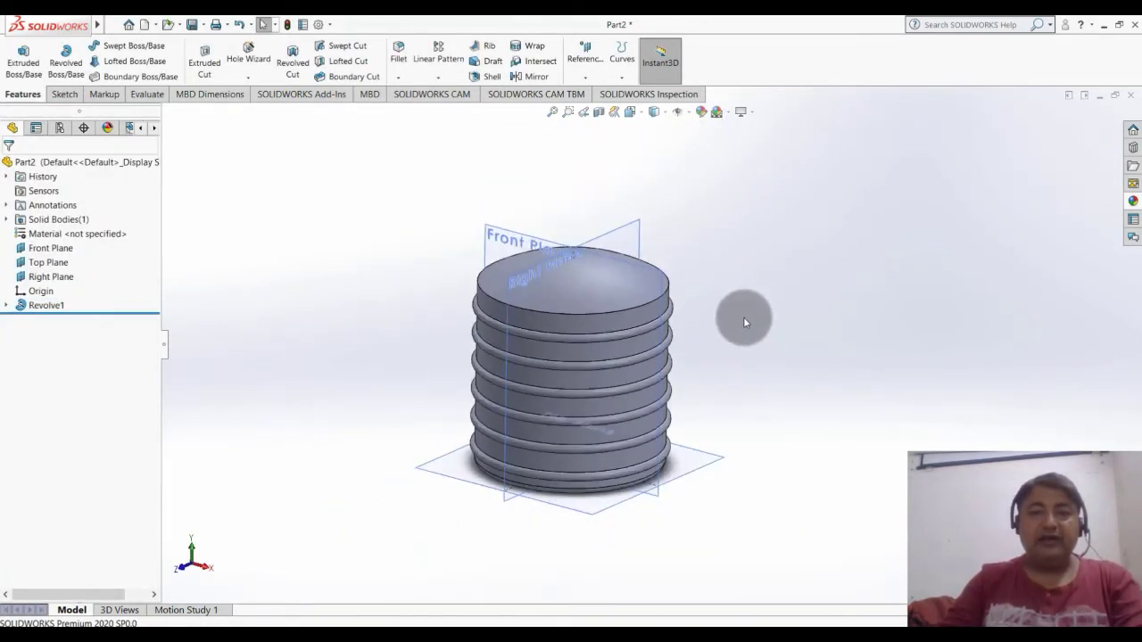
# Step: Create Plane1 as a reference plane offset 1710 mm from the Top Plane
pyautogui.click(592, 81)
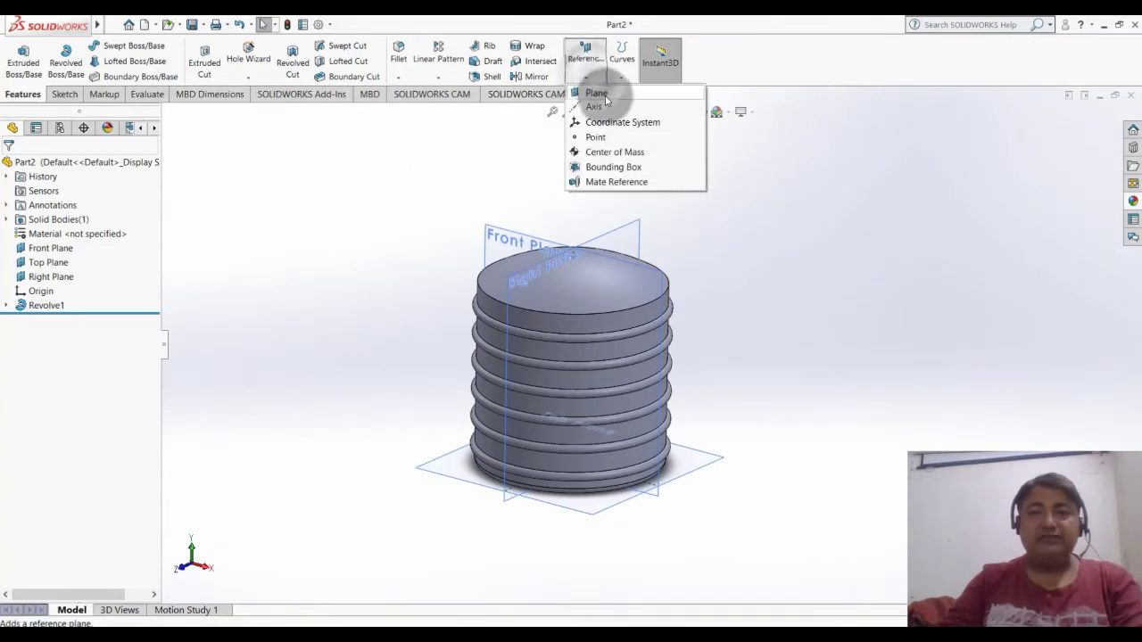
pyautogui.click(719, 465)
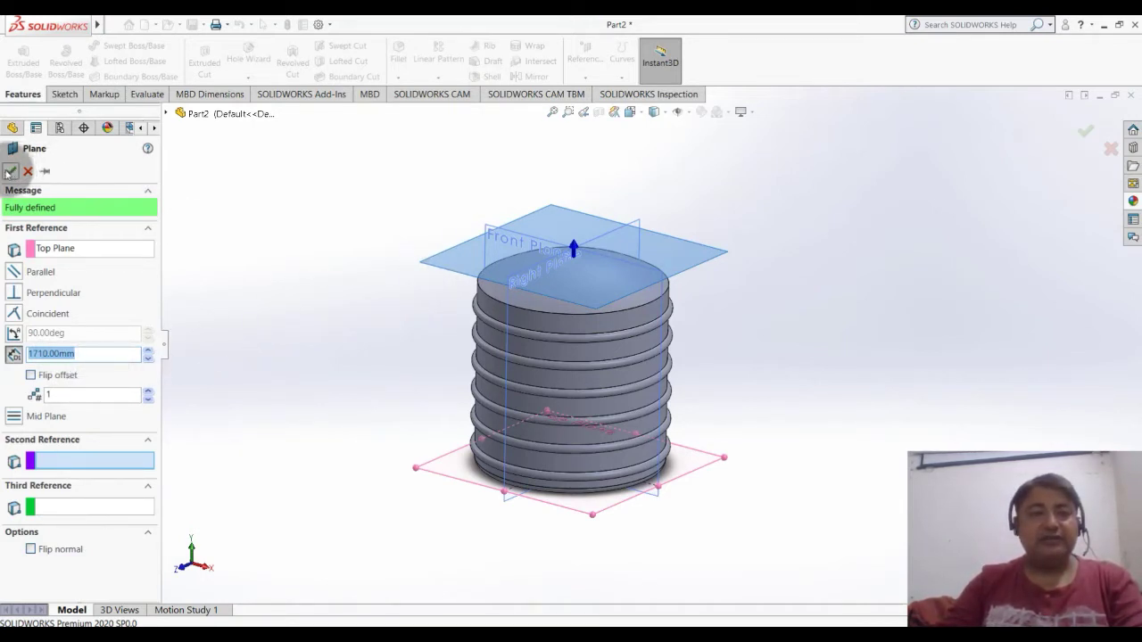
pyautogui.click(10, 171)
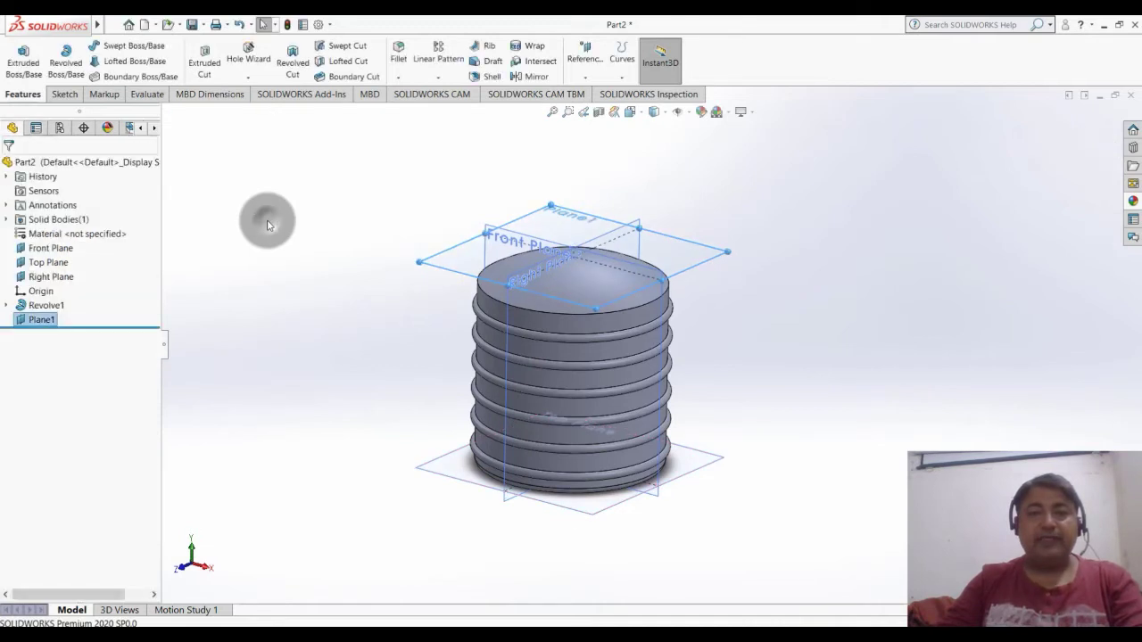
pyautogui.click(266, 224)
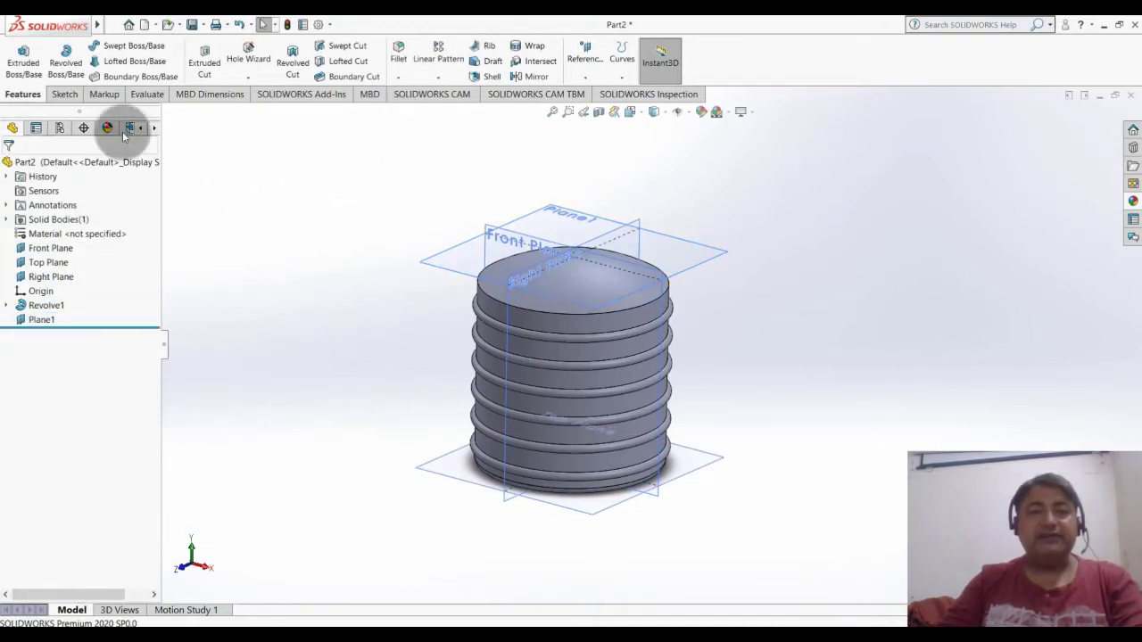
# Step: Start a new sketch on Plane1 and view it Normal To, looking down on the dome
pyautogui.click(65, 95)
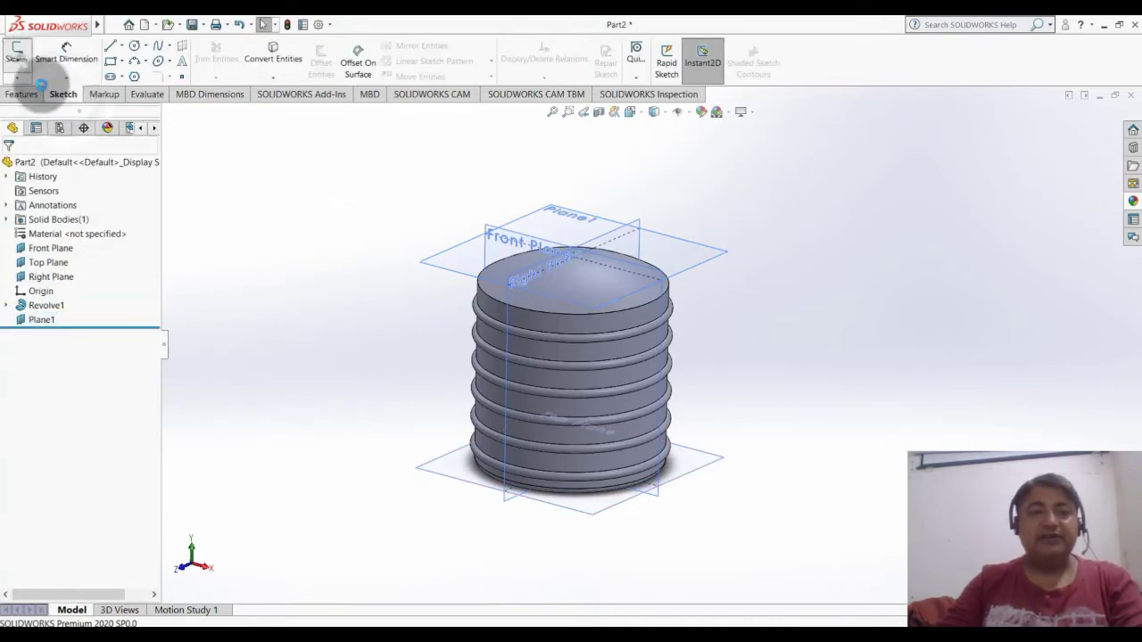
pyautogui.click(17, 54)
pyautogui.click(589, 212)
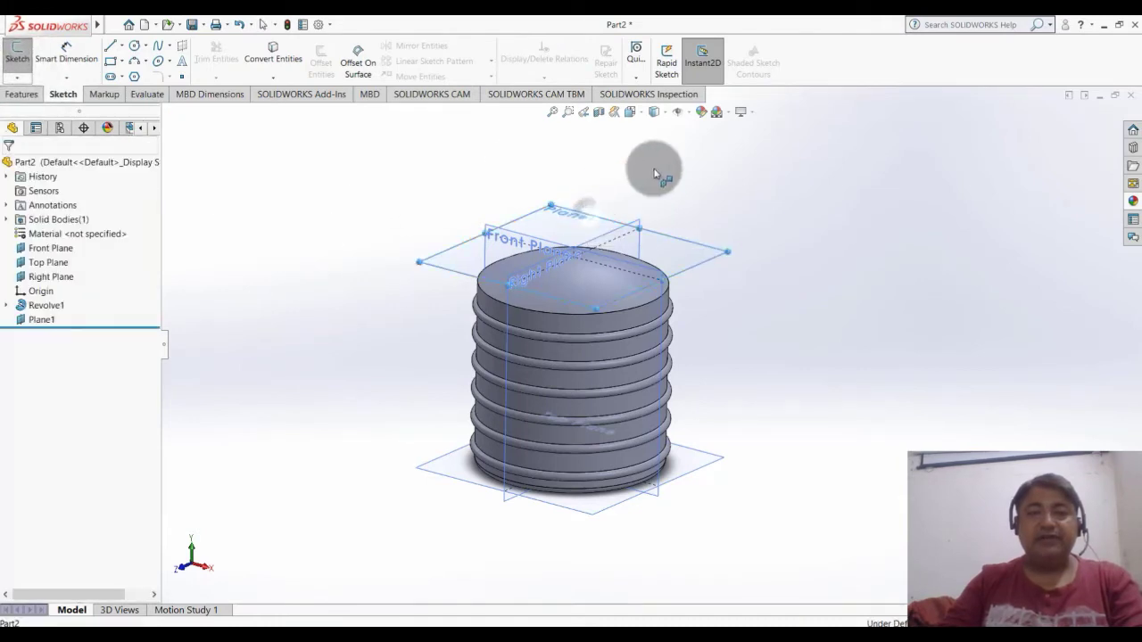
pyautogui.click(639, 118)
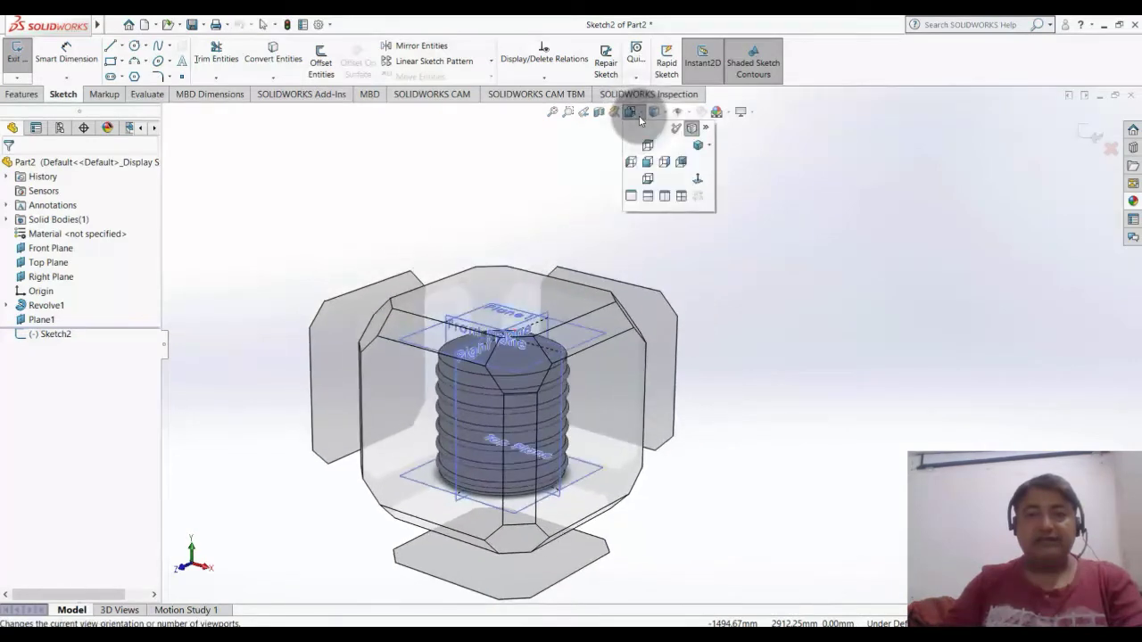
pyautogui.click(698, 182)
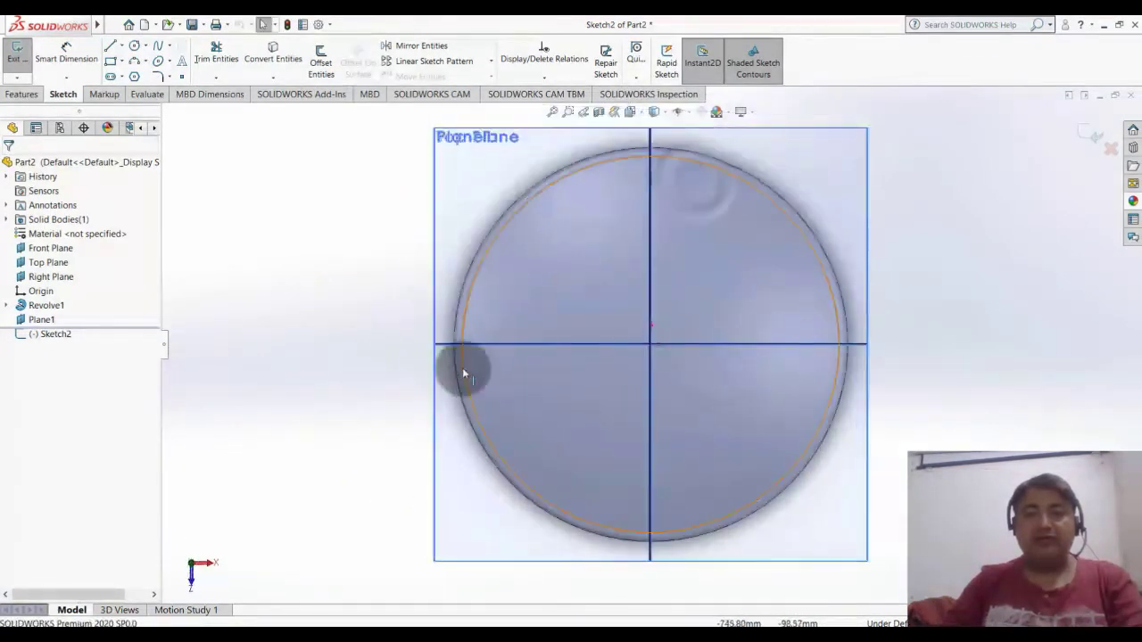
pyautogui.scroll(-2, 867, 336)
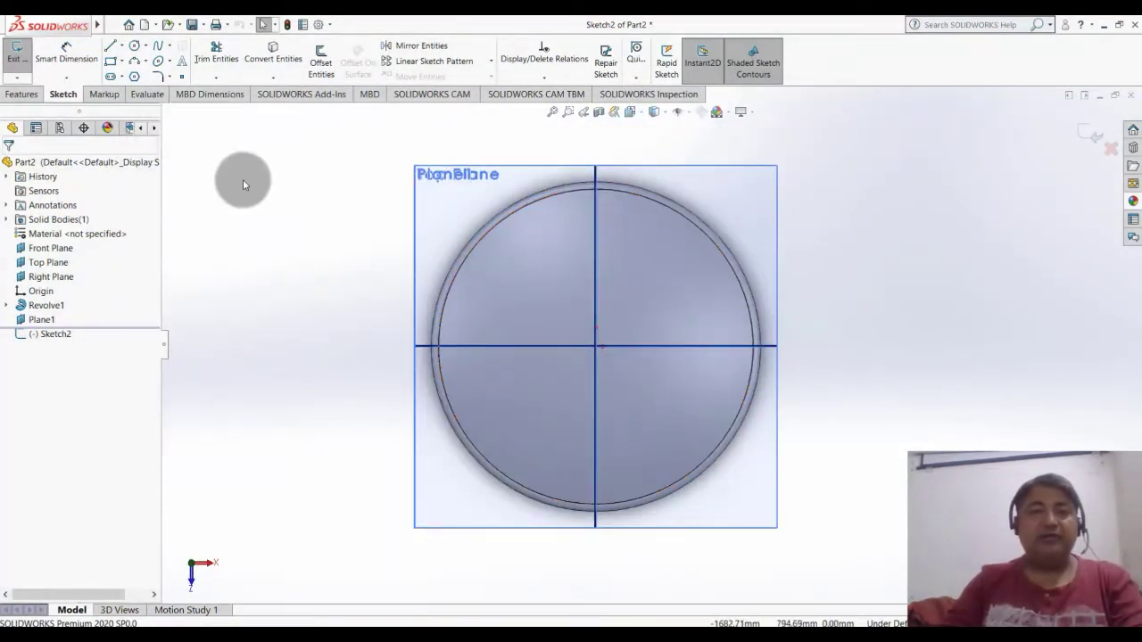
# Step: Draw two origin-centred rectangles: a wide horizontal bar and a tall vertical bar
pyautogui.click(123, 64)
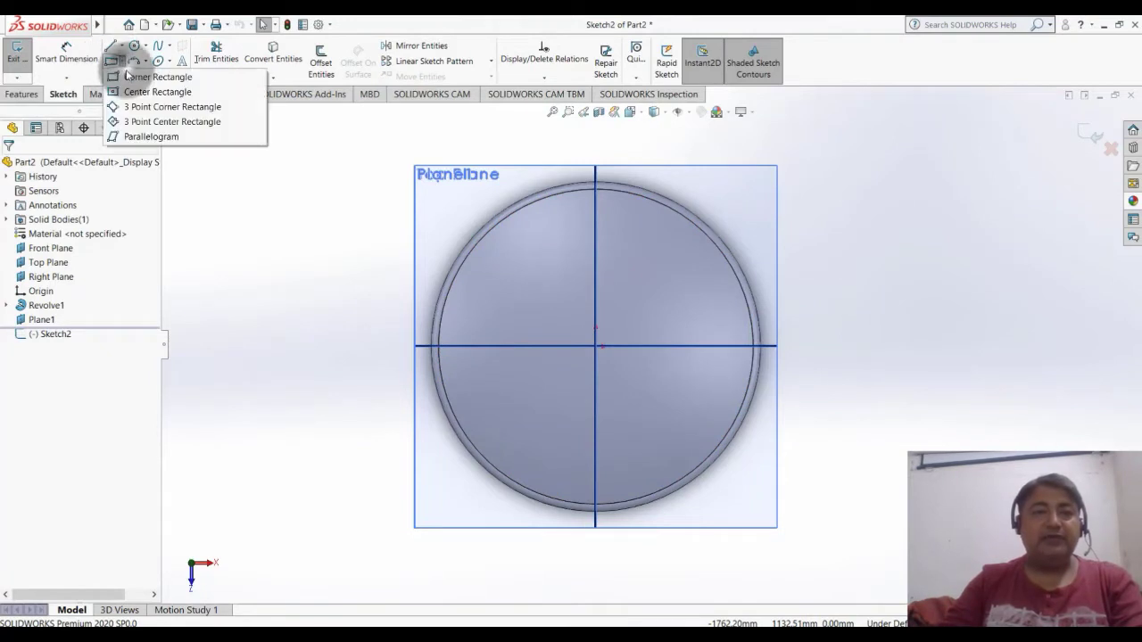
pyautogui.click(148, 90)
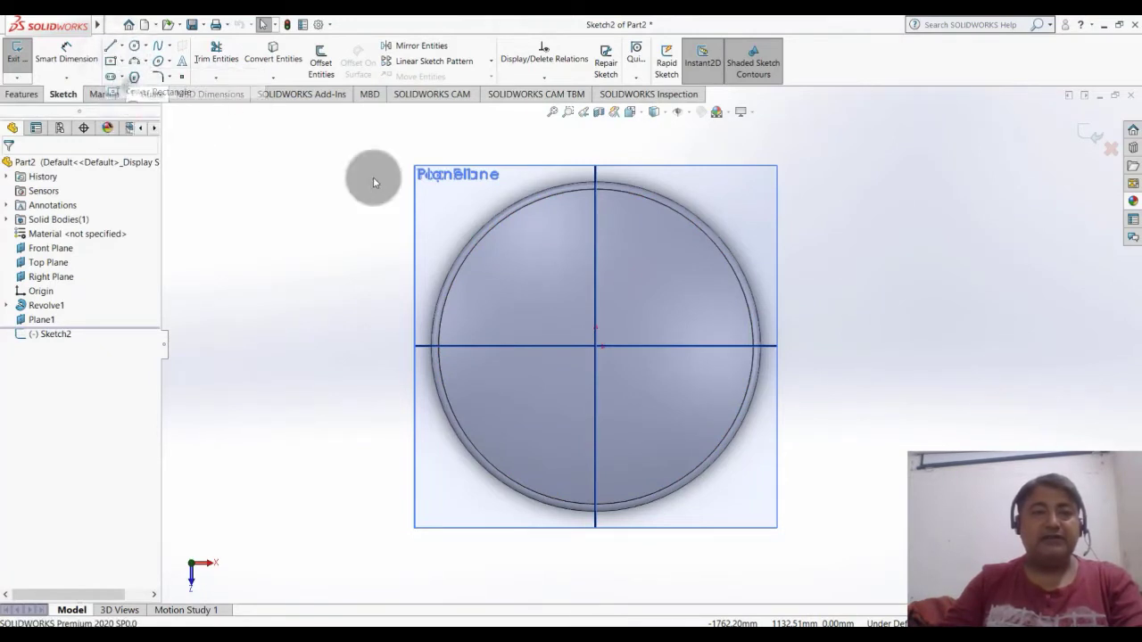
pyautogui.click(596, 346)
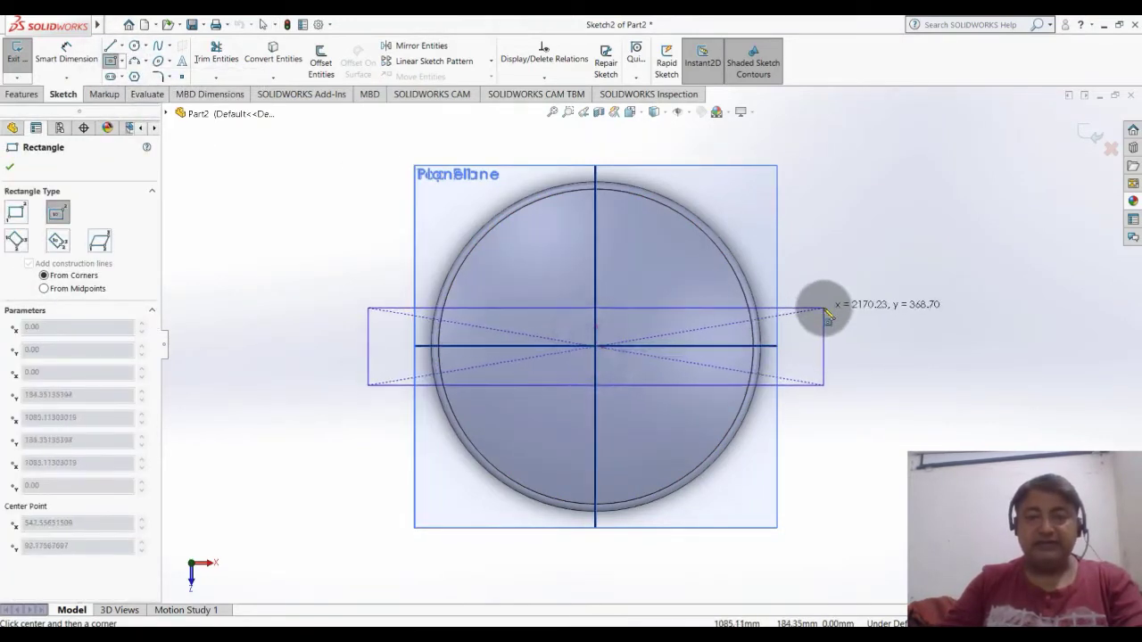
pyautogui.click(842, 286)
pyautogui.press('Escape')
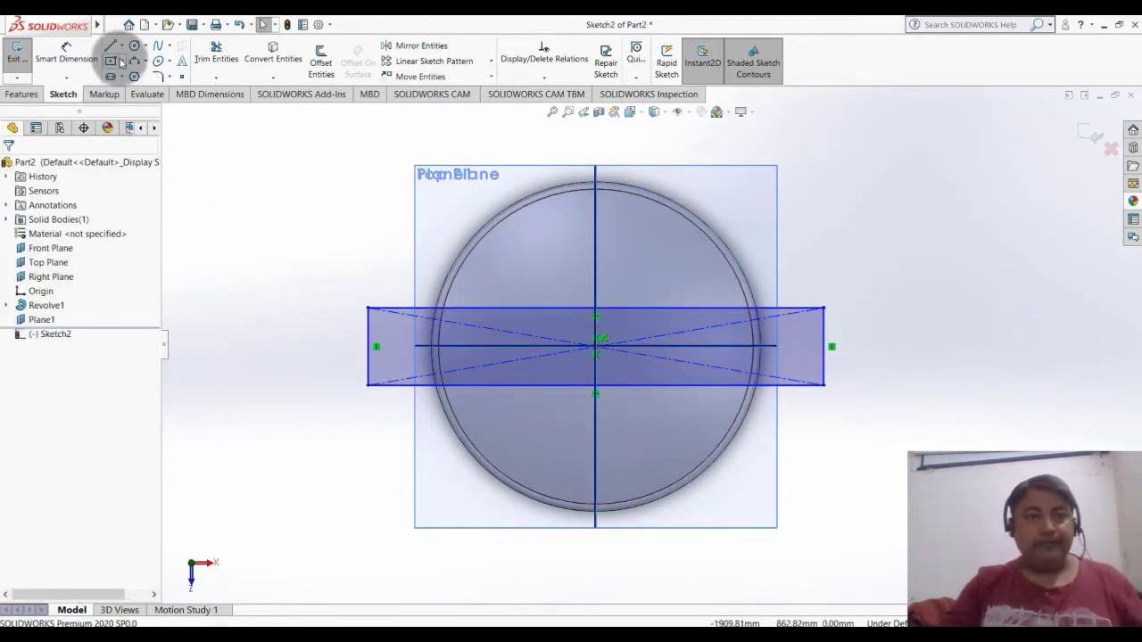
pyautogui.click(119, 62)
pyautogui.click(125, 92)
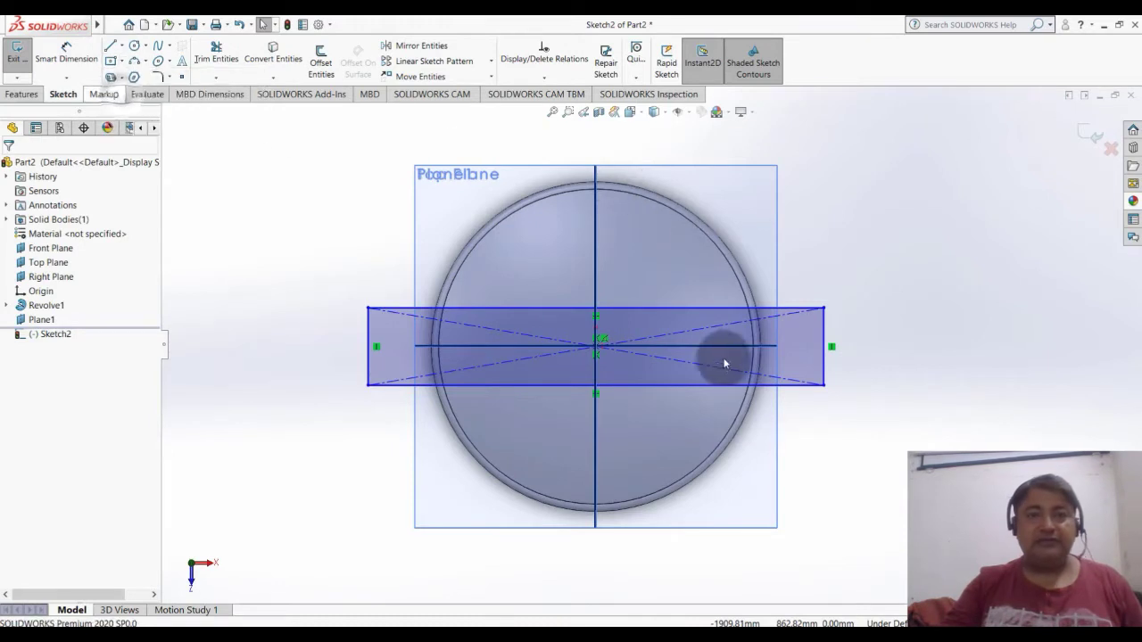
pyautogui.moveTo(600, 351); pyautogui.dragTo(844, 174)
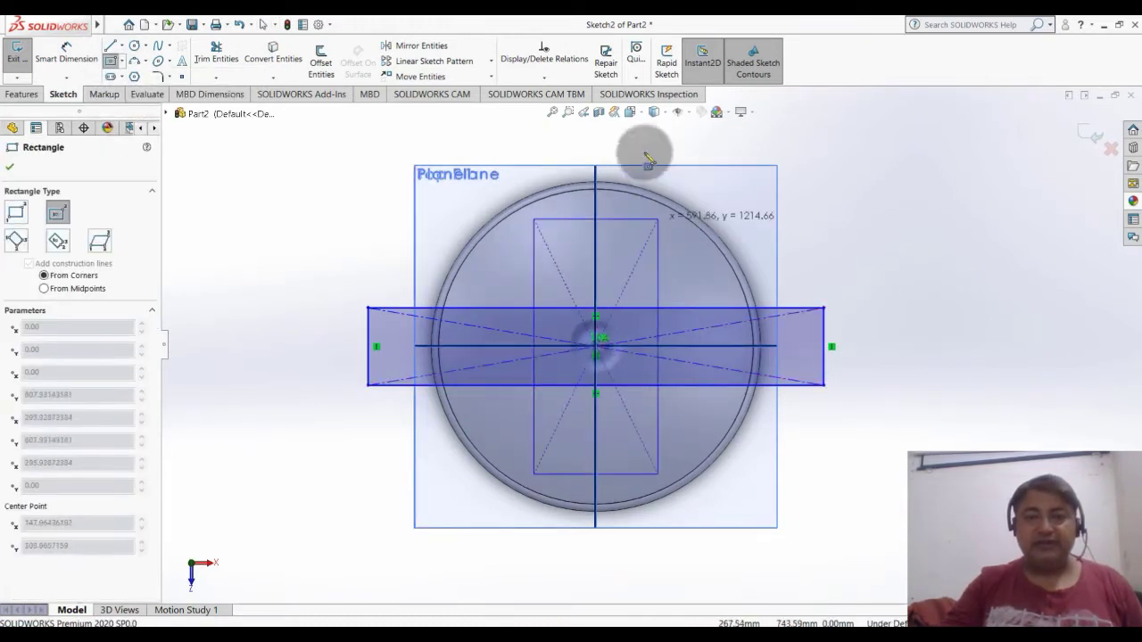
pyautogui.click(844, 174)
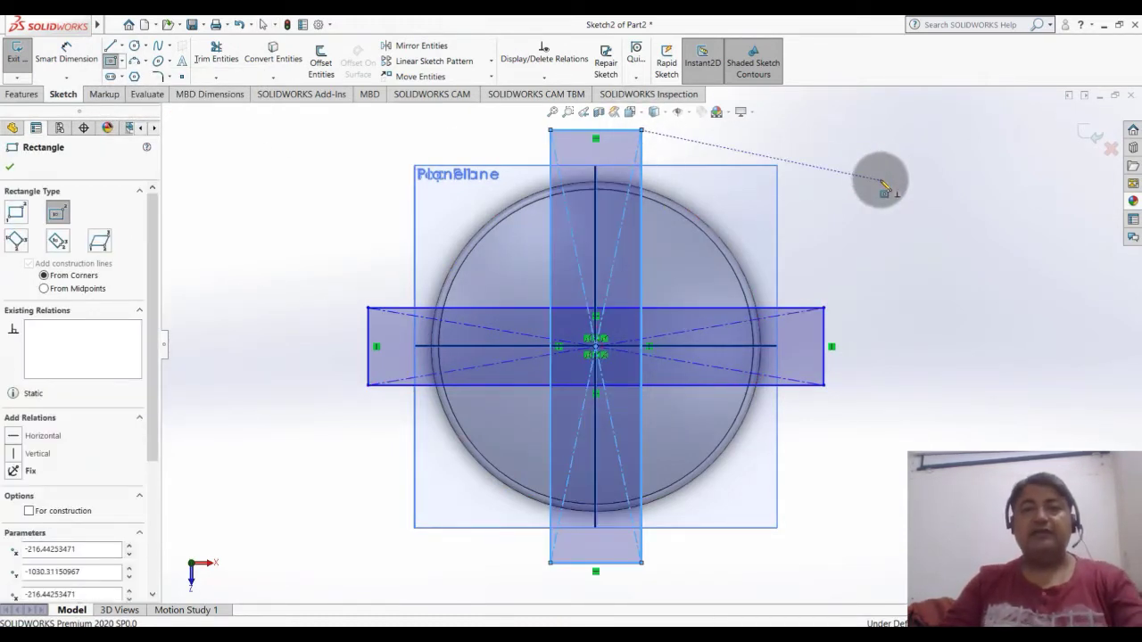
pyautogui.press('Escape')
# Step: Draw a third origin-centred rectangle as the central square
pyautogui.click(122, 62)
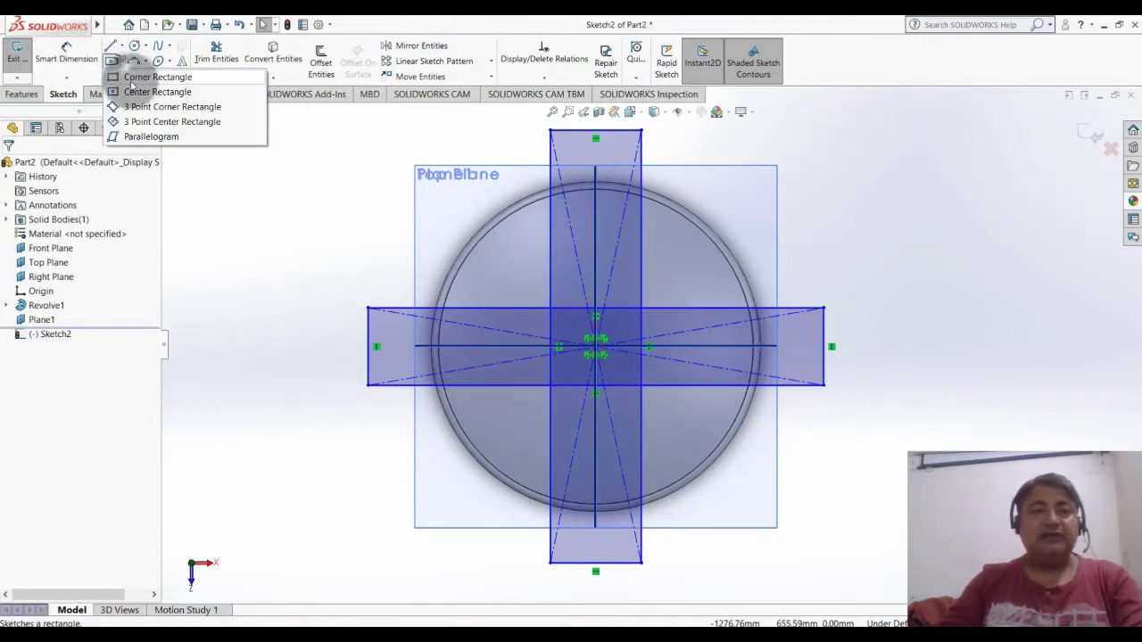
pyautogui.click(135, 95)
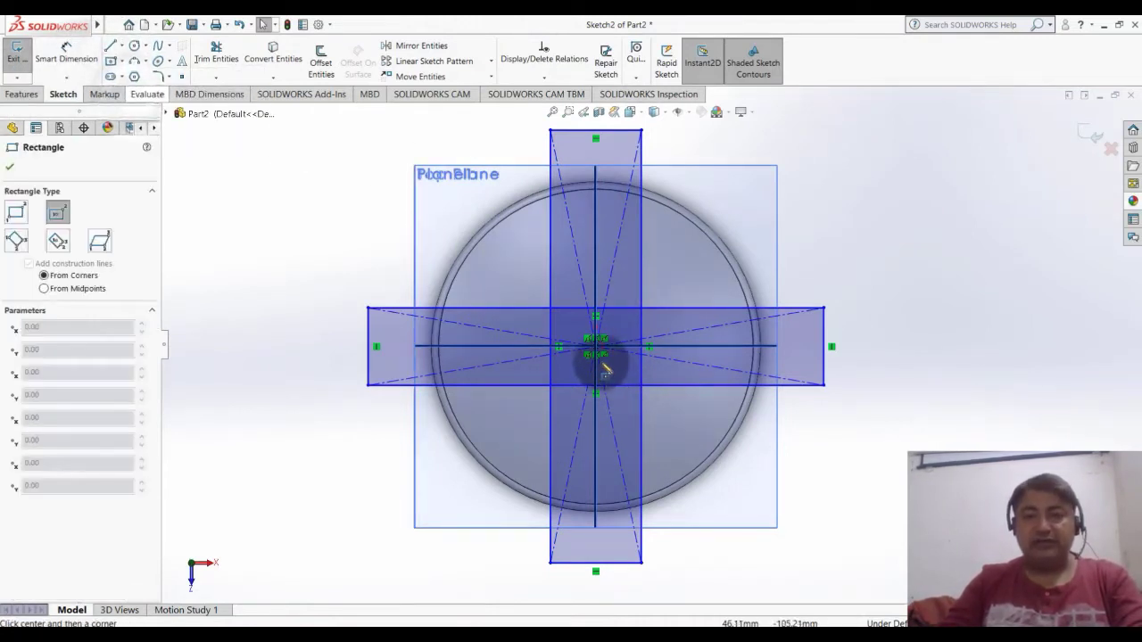
pyautogui.click(597, 349)
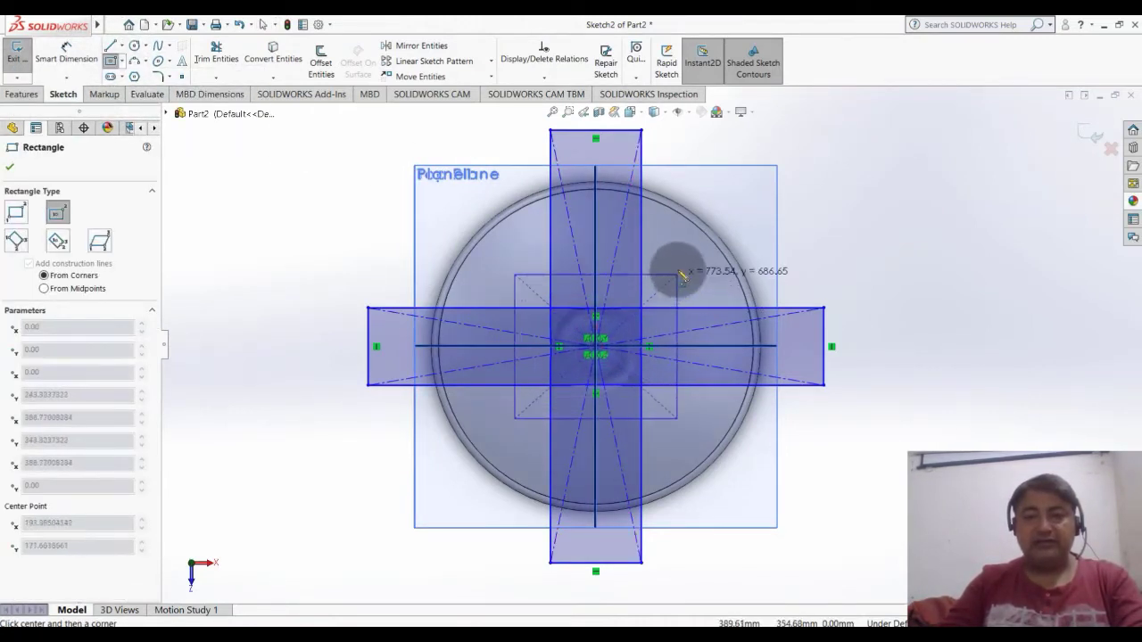
pyautogui.click(786, 243)
pyautogui.press('Escape')
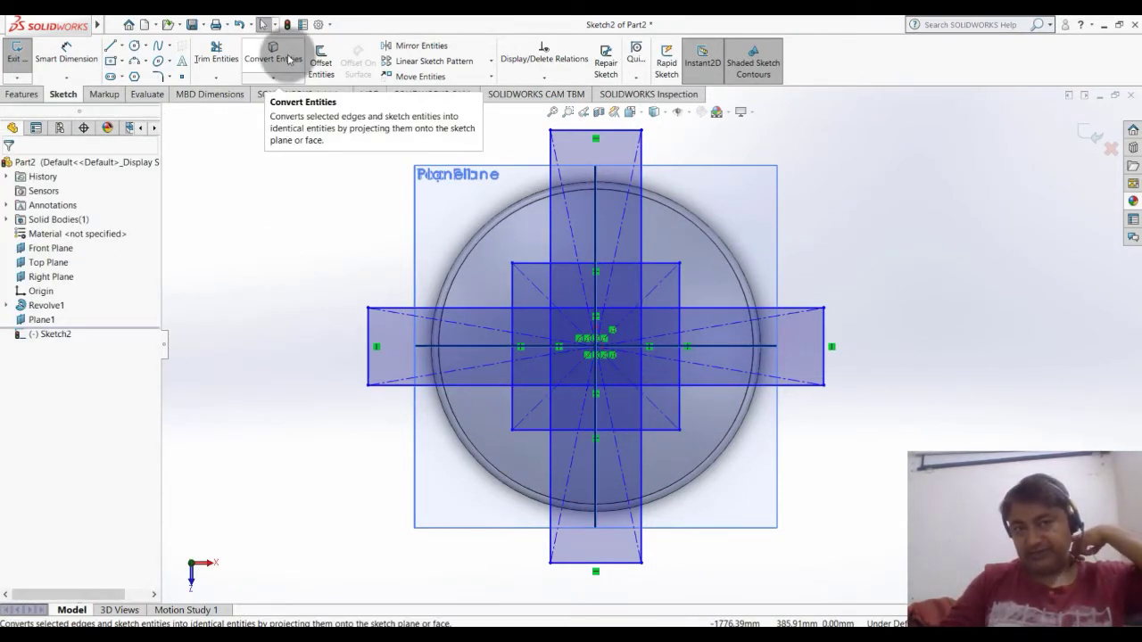
# Step: Dimension the horizontal bar's height and the vertical bar's width to 250 mm each
pyautogui.click(69, 59)
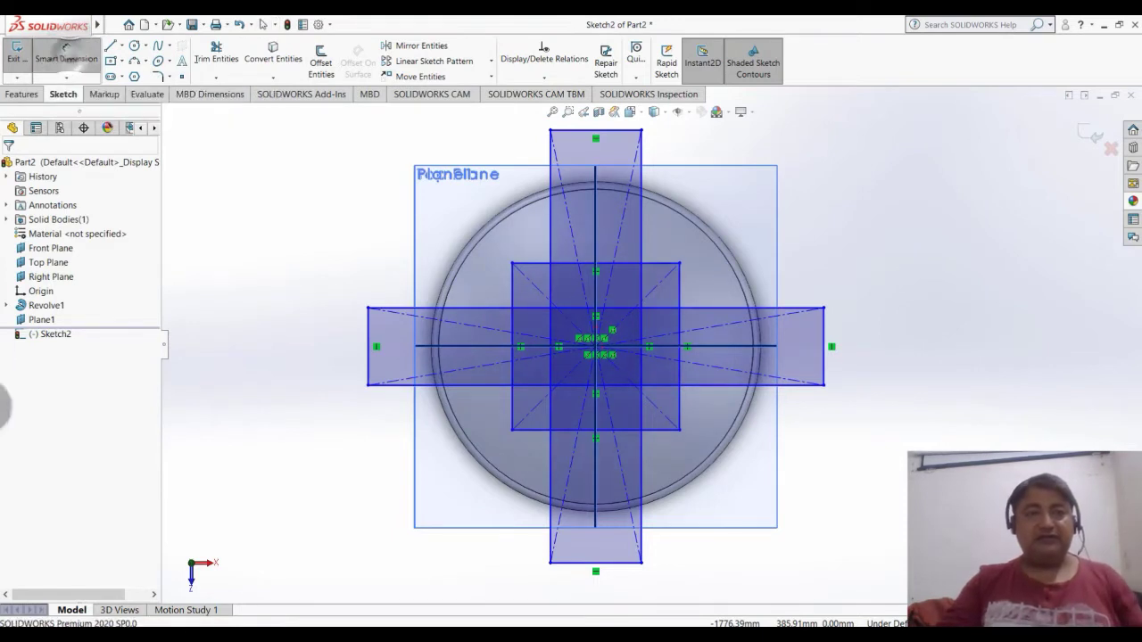
pyautogui.click(826, 368)
pyautogui.click(872, 350)
pyautogui.write('250')
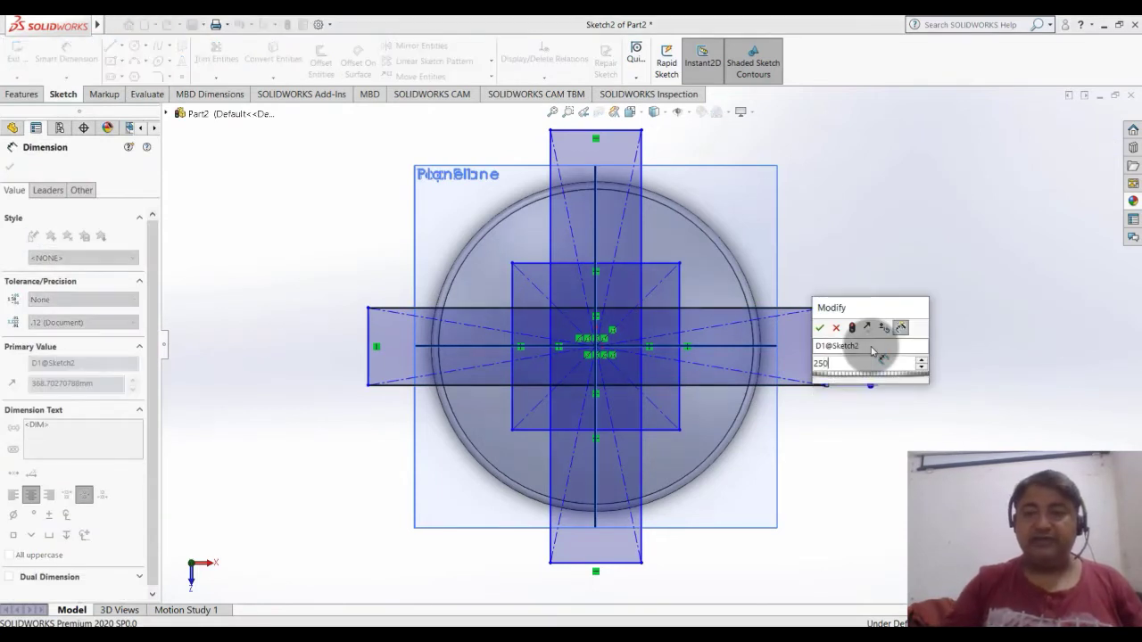
pyautogui.press('Return')
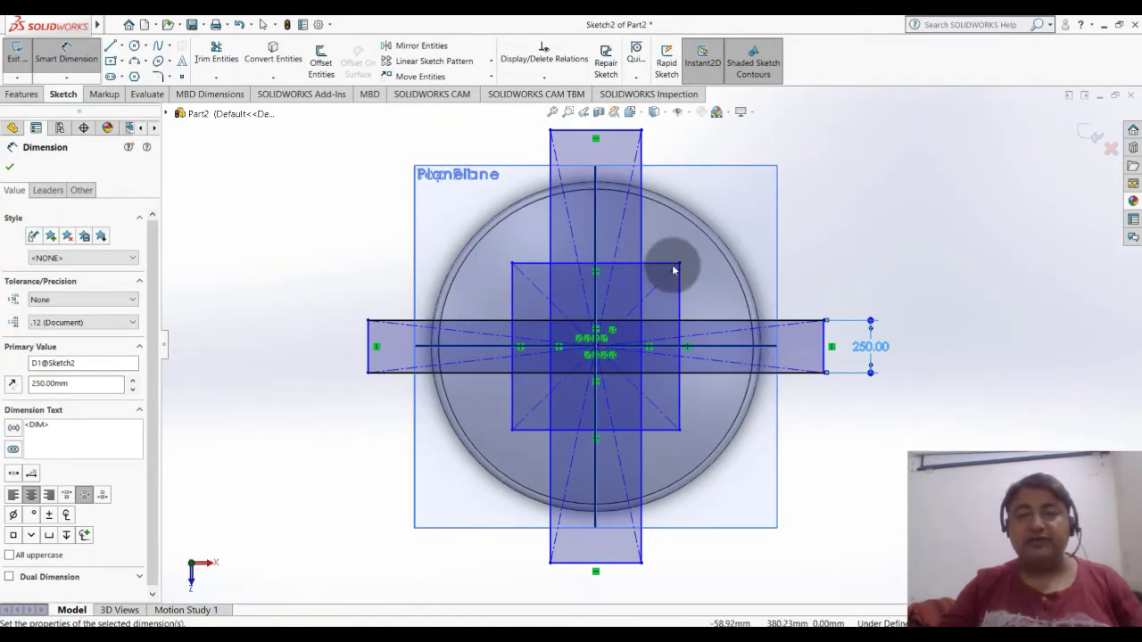
pyautogui.click(622, 591)
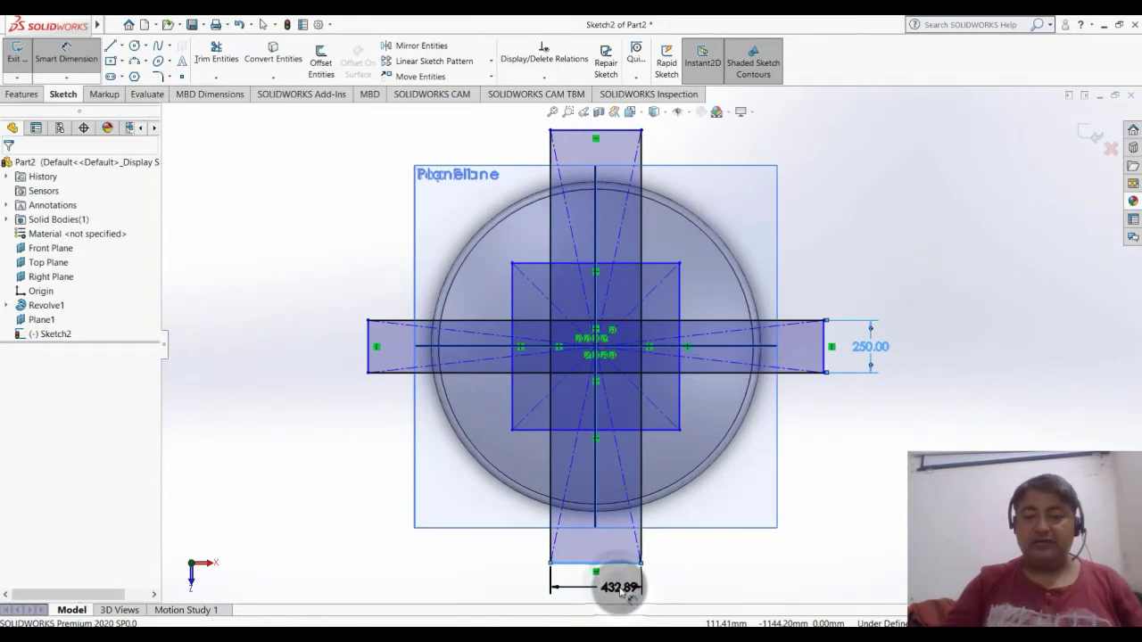
pyautogui.click(621, 591)
pyautogui.press('Return')
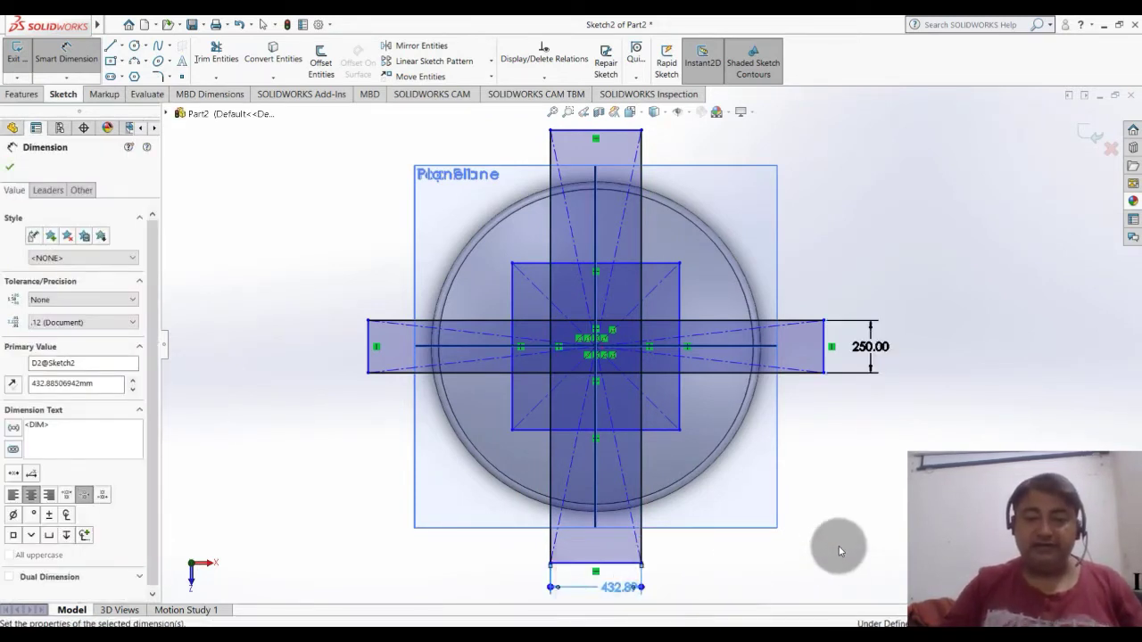
pyautogui.click(839, 533)
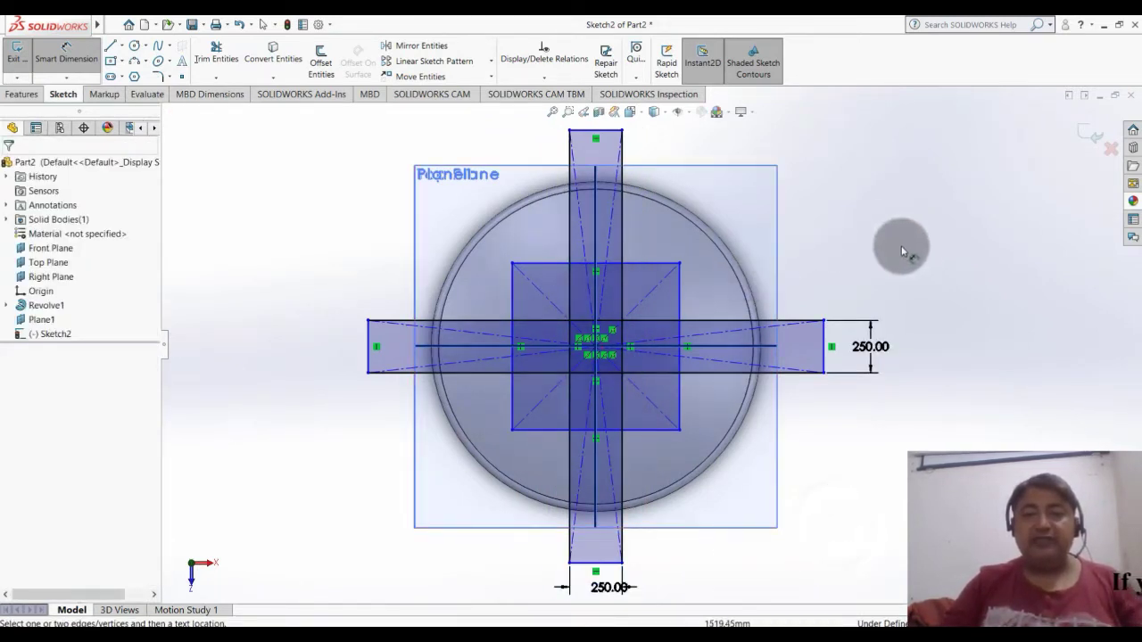
# Step: Dimension the central square's height and width to 600 mm
pyautogui.click(711, 308)
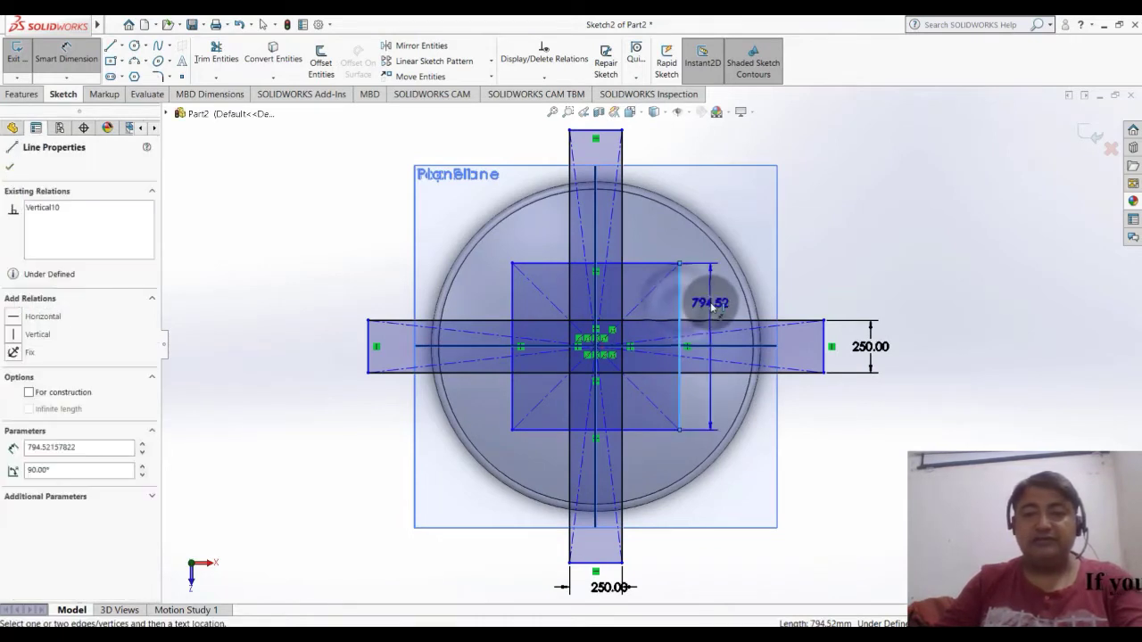
pyautogui.click(711, 306)
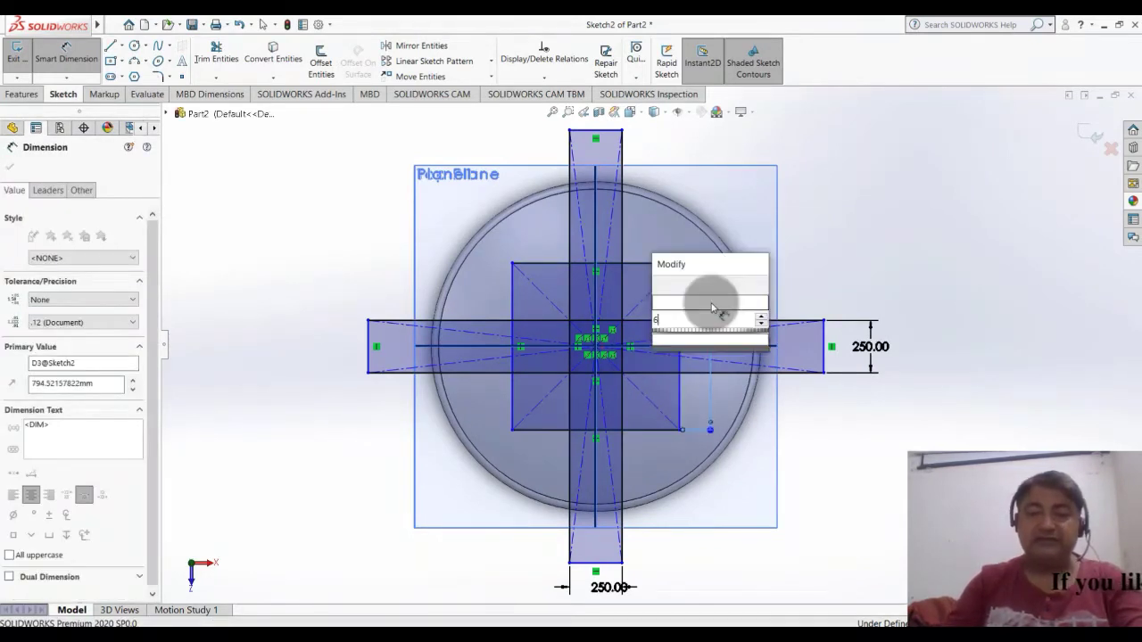
pyautogui.write('600')
pyautogui.press('Return')
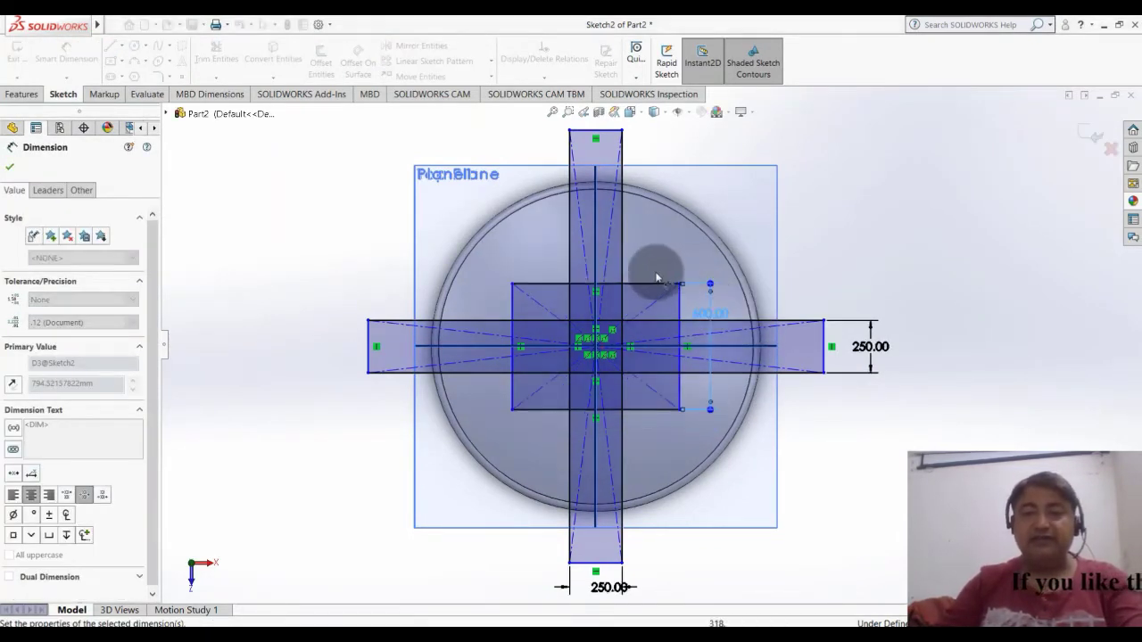
pyautogui.click(647, 269)
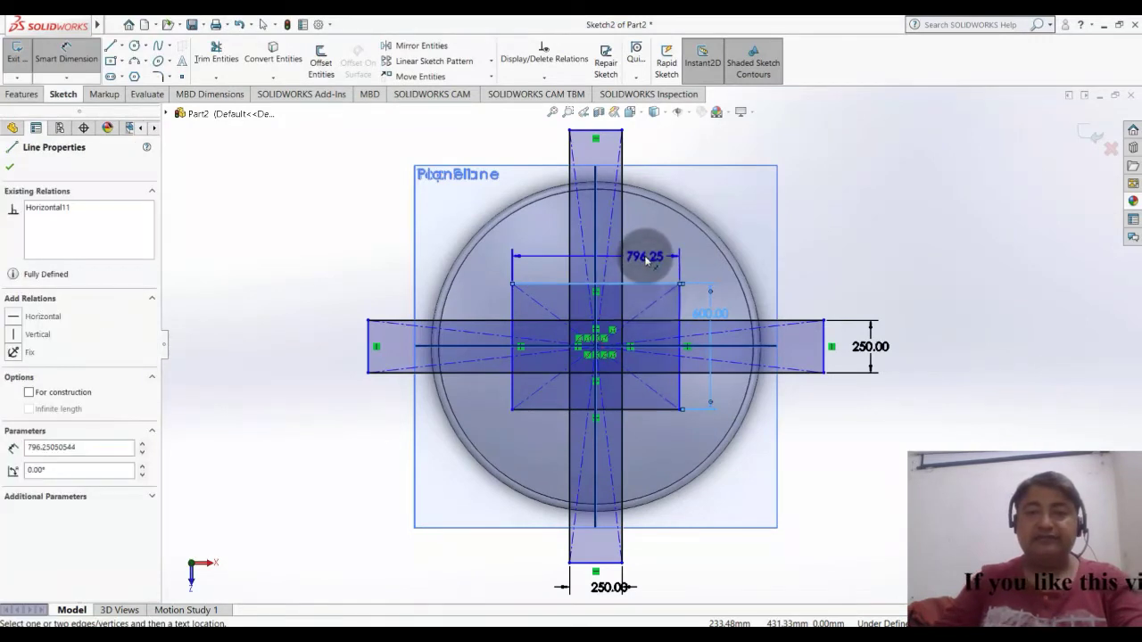
pyautogui.click(647, 258)
pyautogui.write('600')
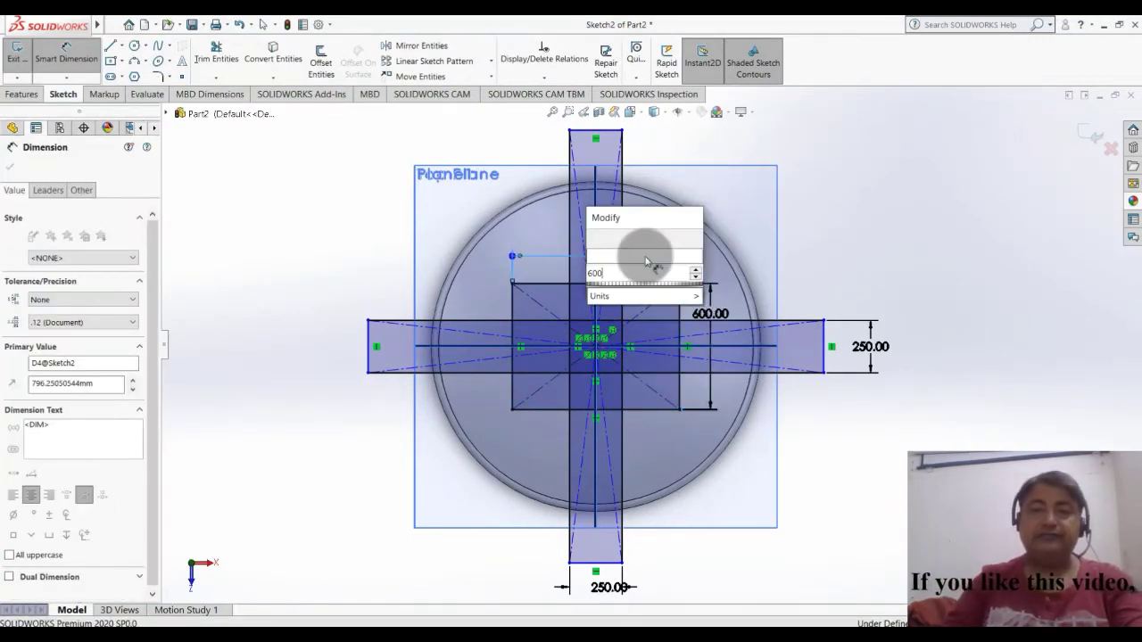
pyautogui.press('Return')
pyautogui.press('Escape')
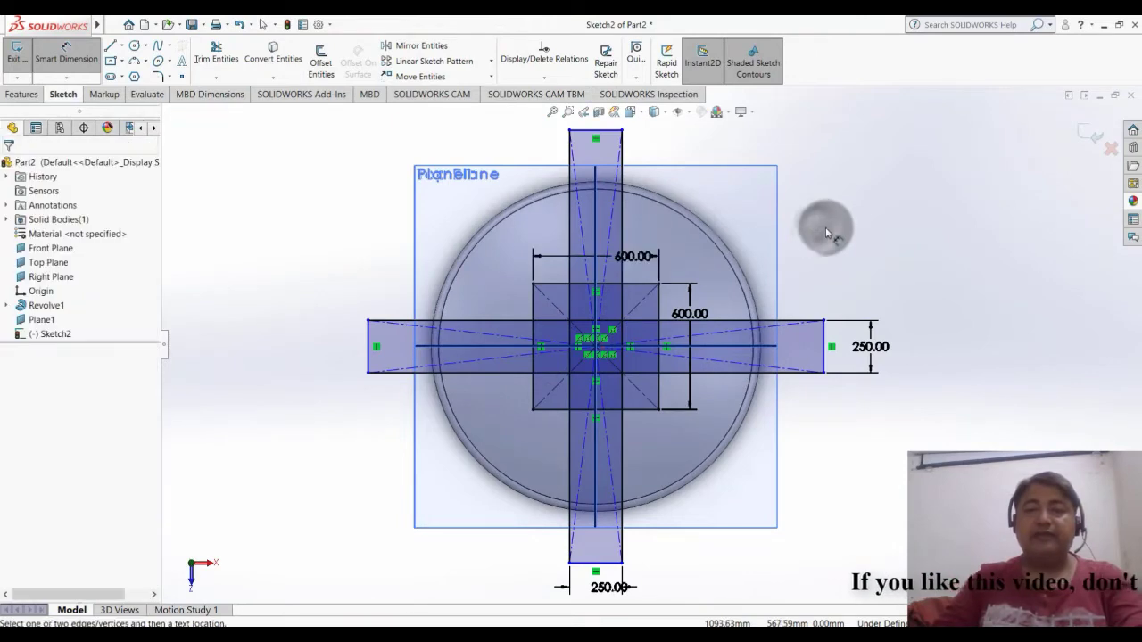
pyautogui.scroll(-2, 712, 385)
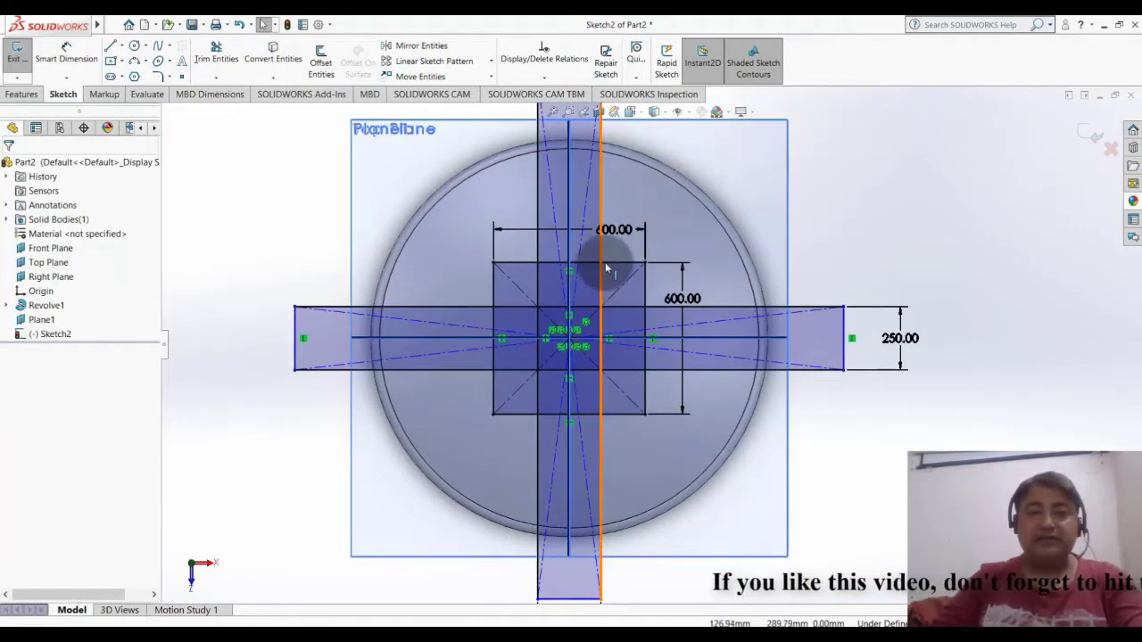
# Step: Rotate the square's edges 45° about the sketch origin so it becomes a diamond
pyautogui.click(491, 78)
pyautogui.click(448, 123)
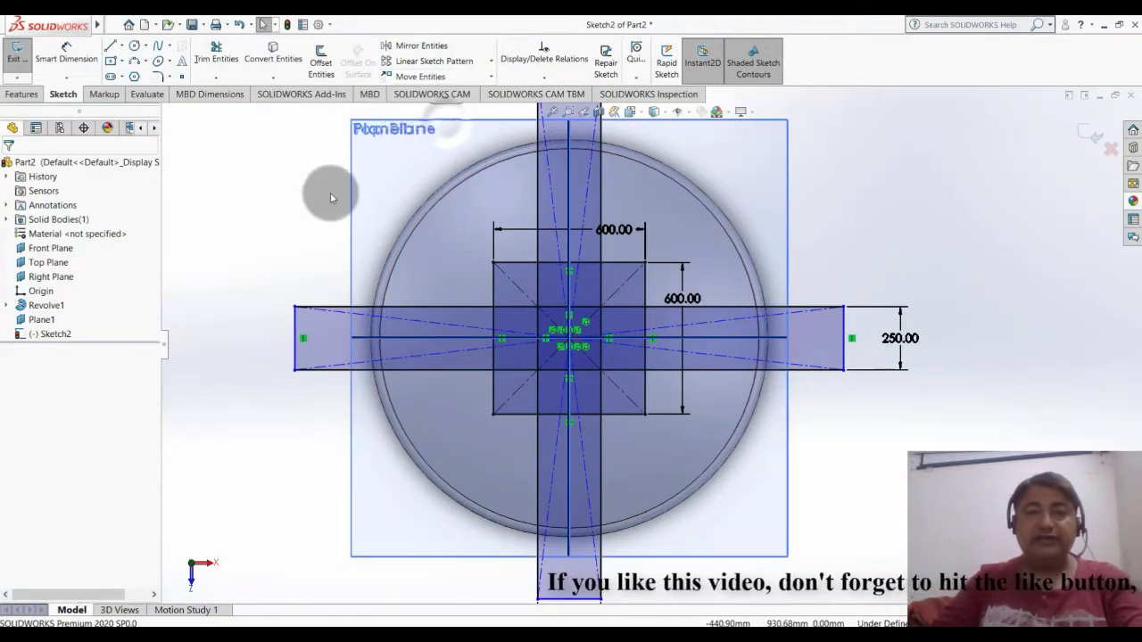
pyautogui.click(514, 278)
pyautogui.click(497, 298)
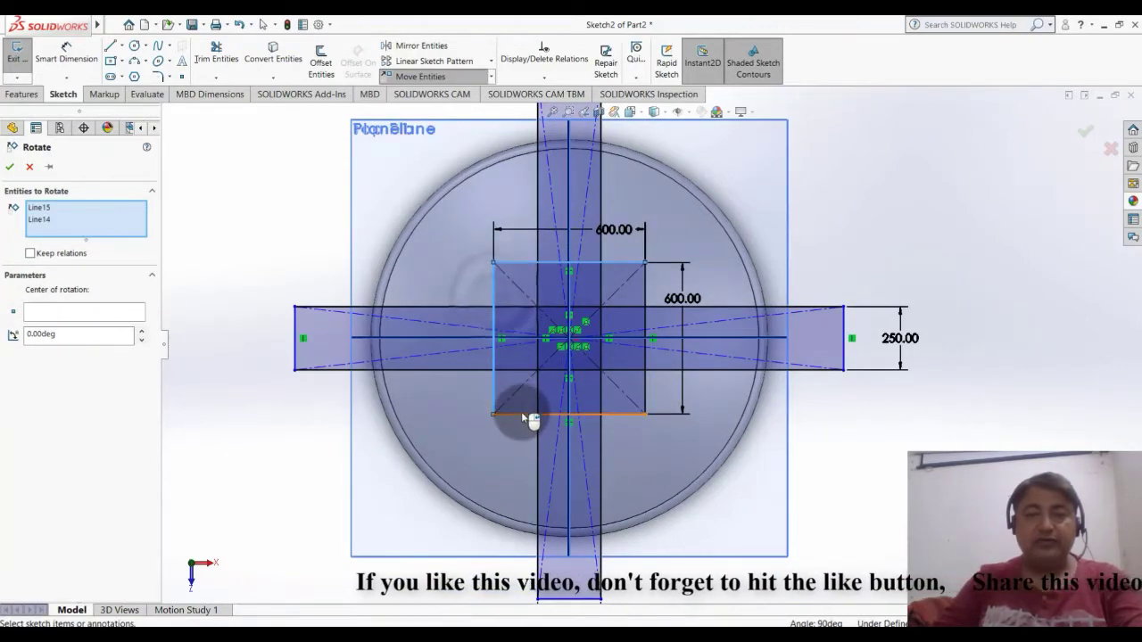
pyautogui.click(612, 415)
pyautogui.click(642, 398)
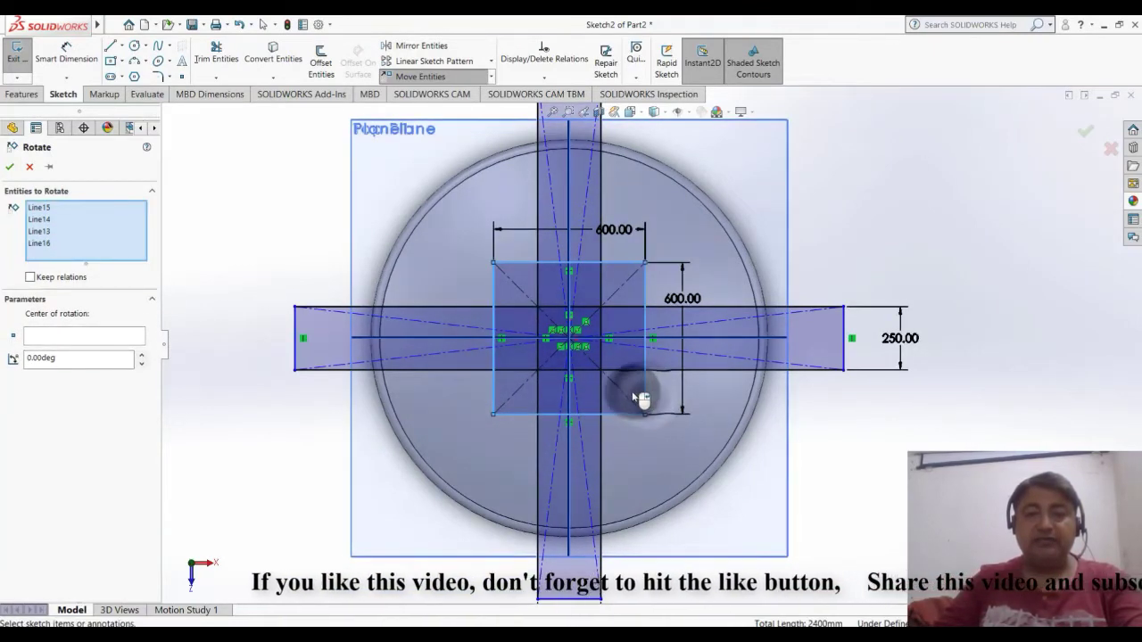
pyautogui.click(625, 293)
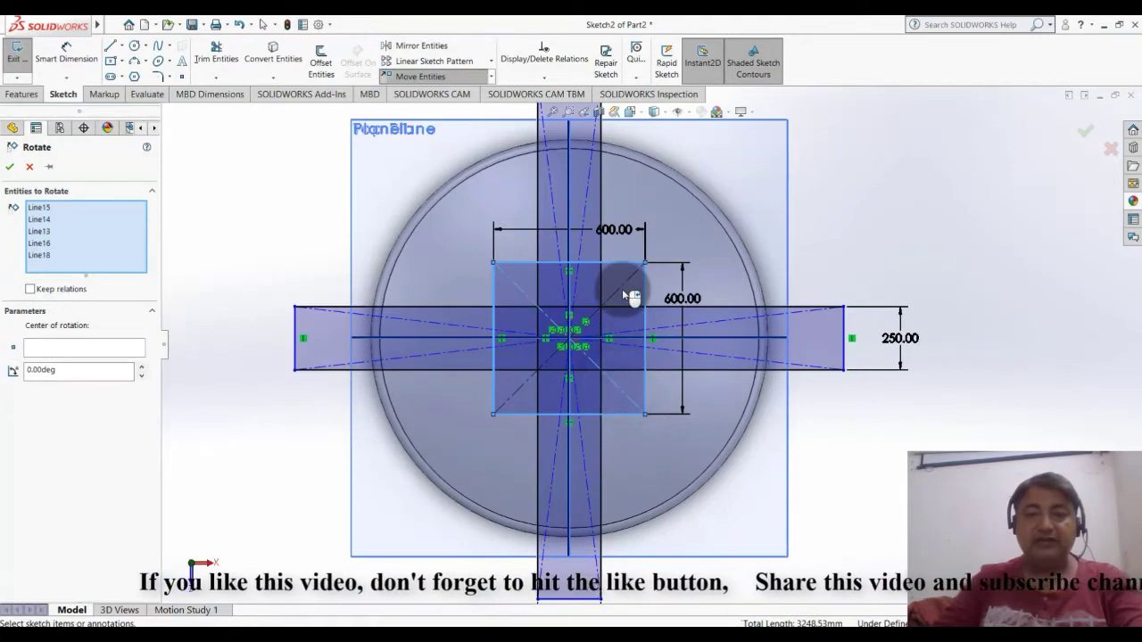
pyautogui.click(623, 287)
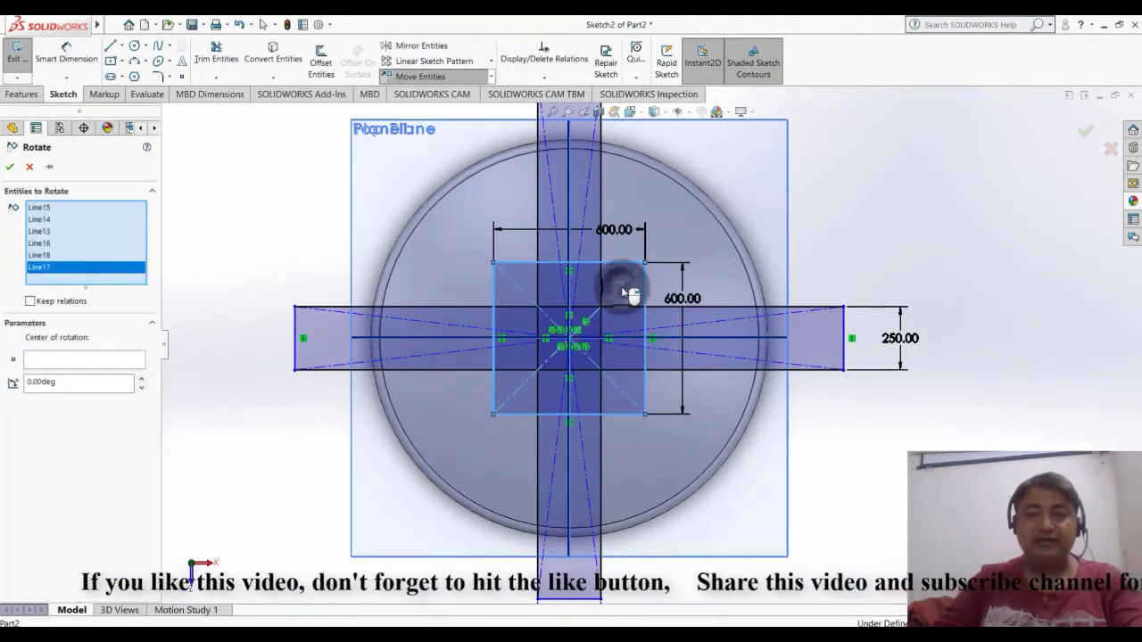
pyautogui.click(41, 361)
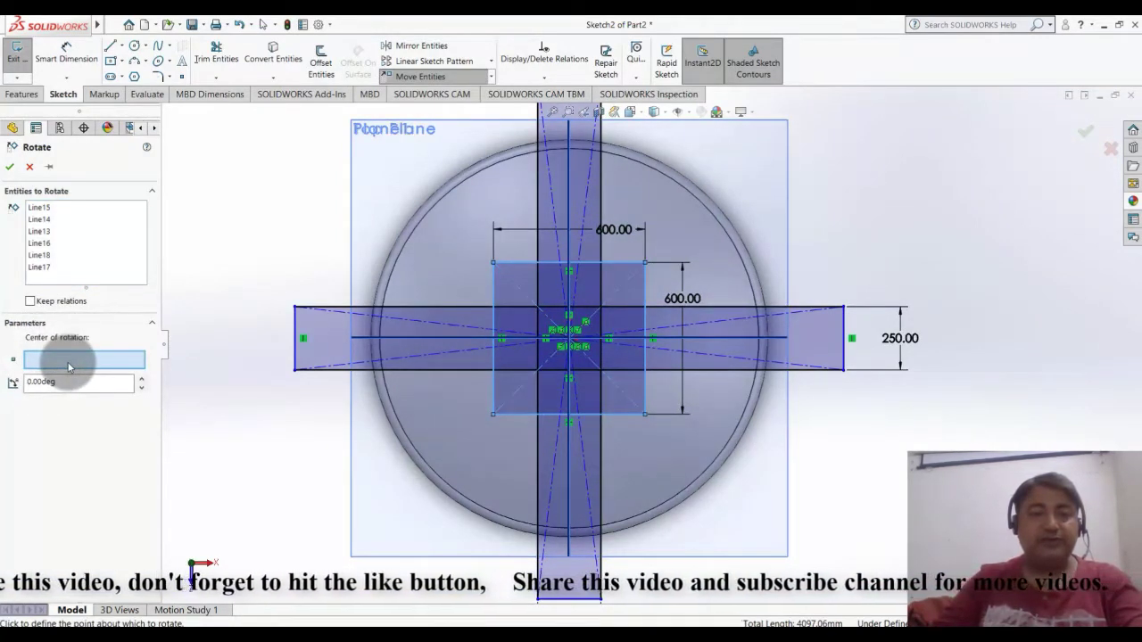
pyautogui.click(571, 344)
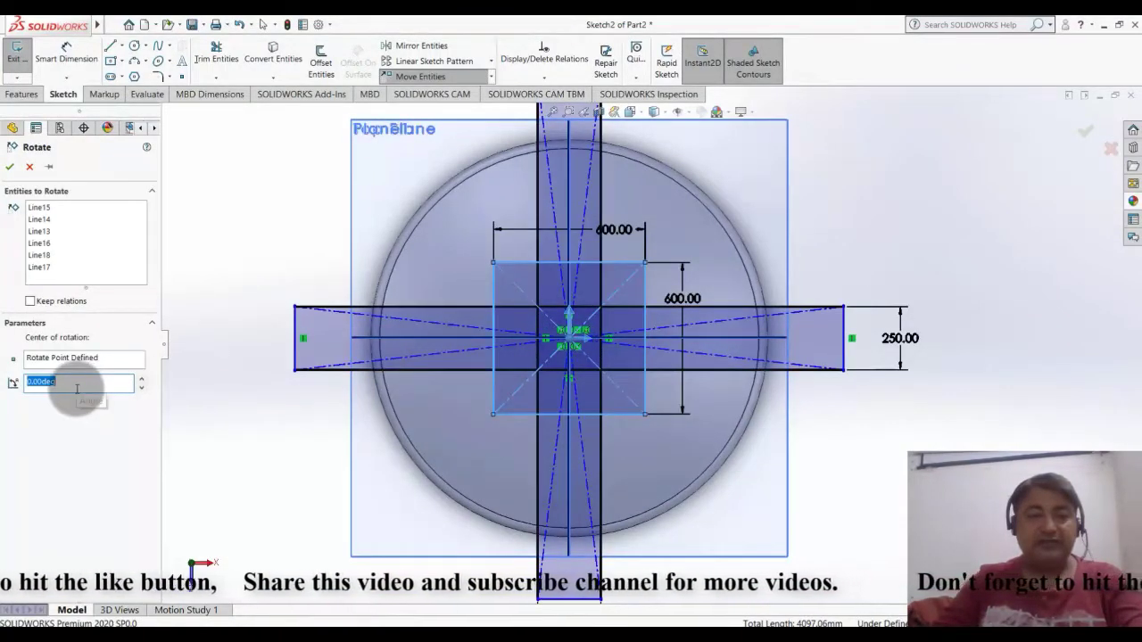
pyautogui.click(78, 382)
pyautogui.write('45')
pyautogui.press('Return')
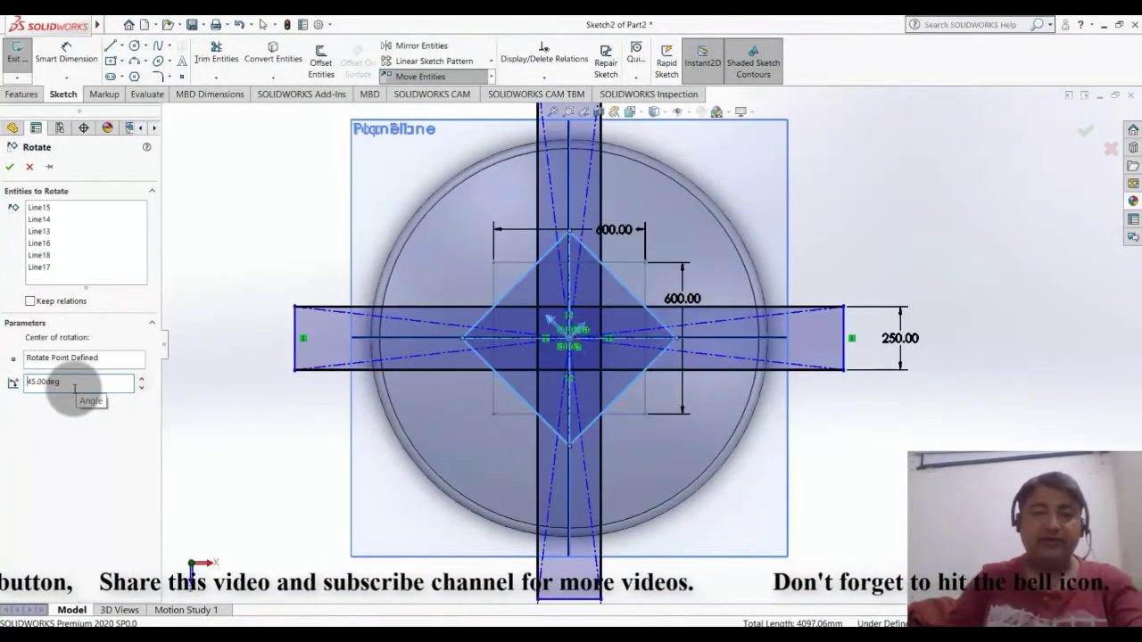
pyautogui.click(9, 167)
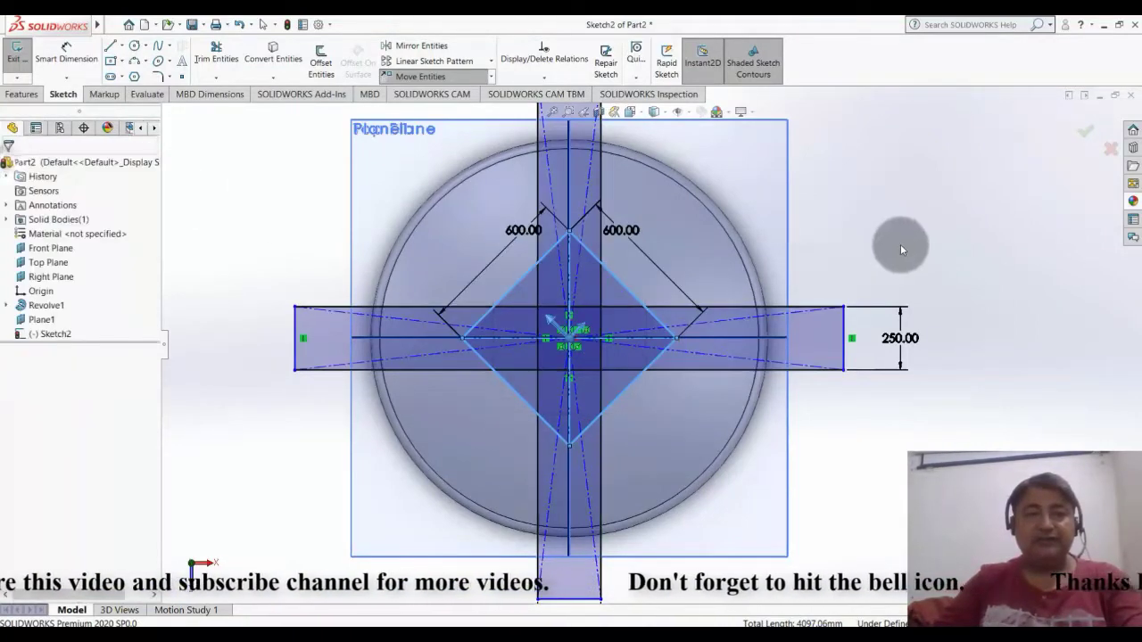
# Step: Draw an origin-centred circle beyond the tank rim and dimension its diameter to 1500 mm
pyautogui.scroll(2, 780, 369)
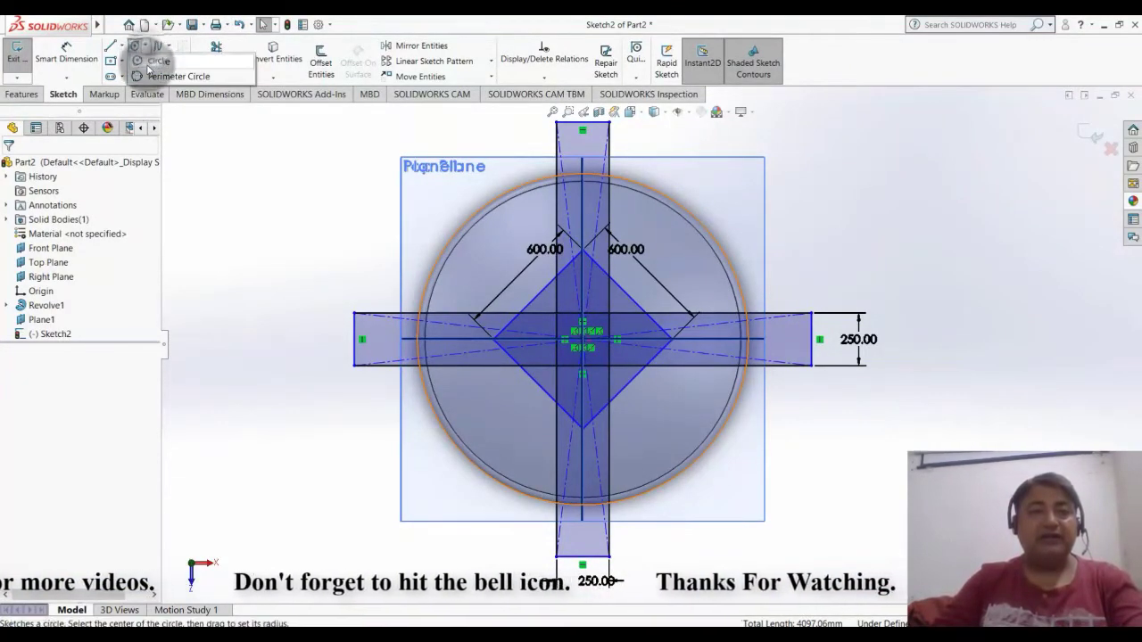
pyautogui.click(134, 46)
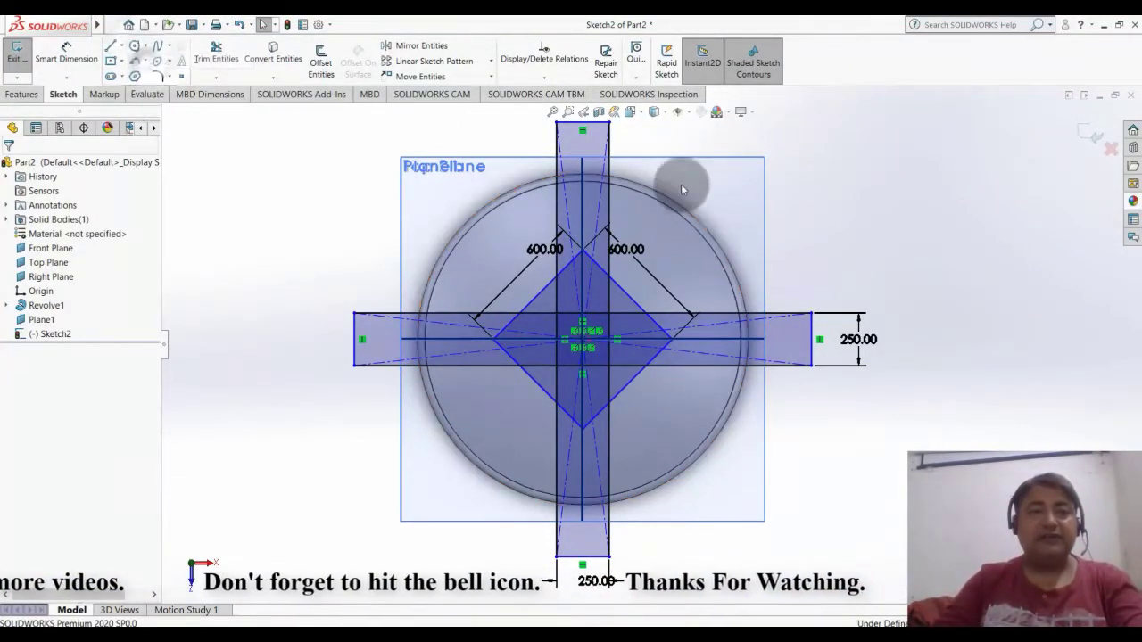
pyautogui.click(583, 340)
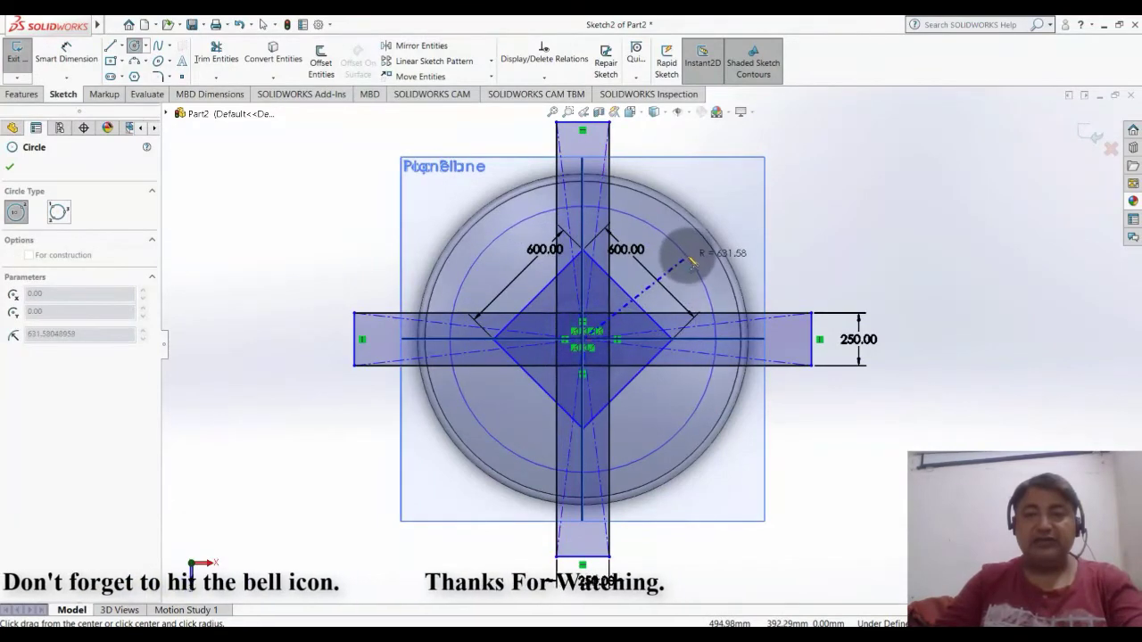
pyautogui.click(734, 204)
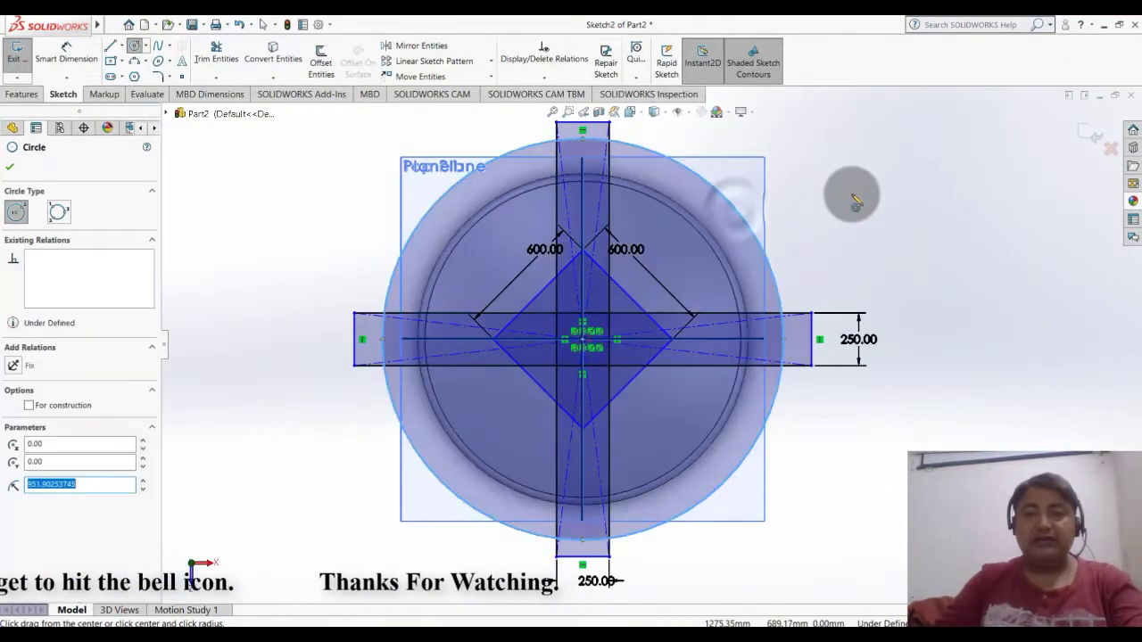
pyautogui.press('Escape')
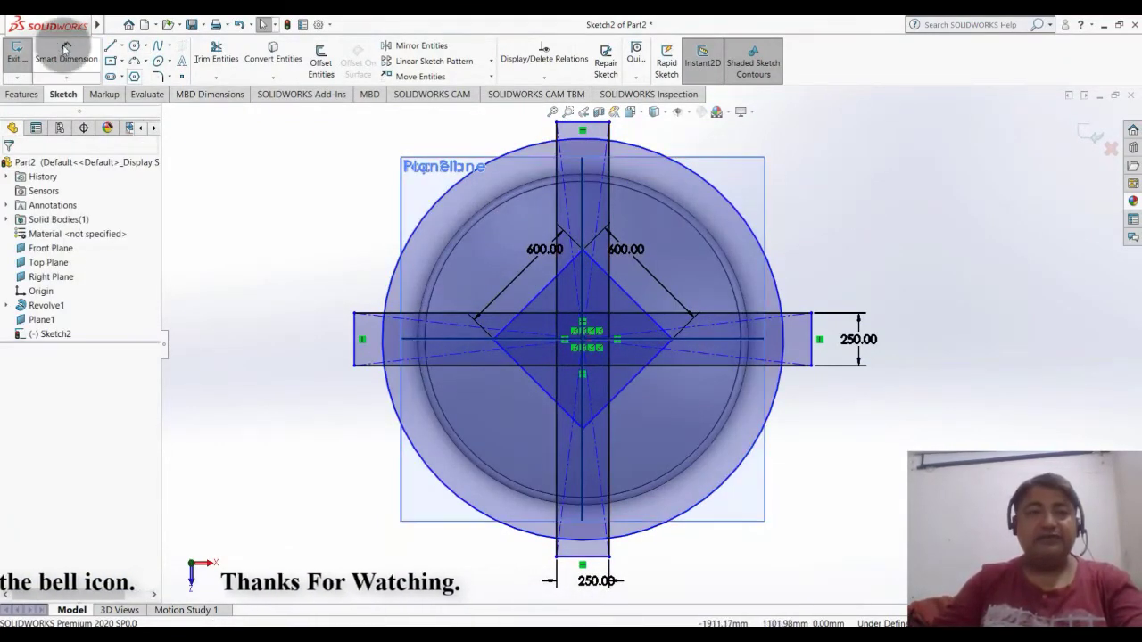
pyautogui.click(76, 54)
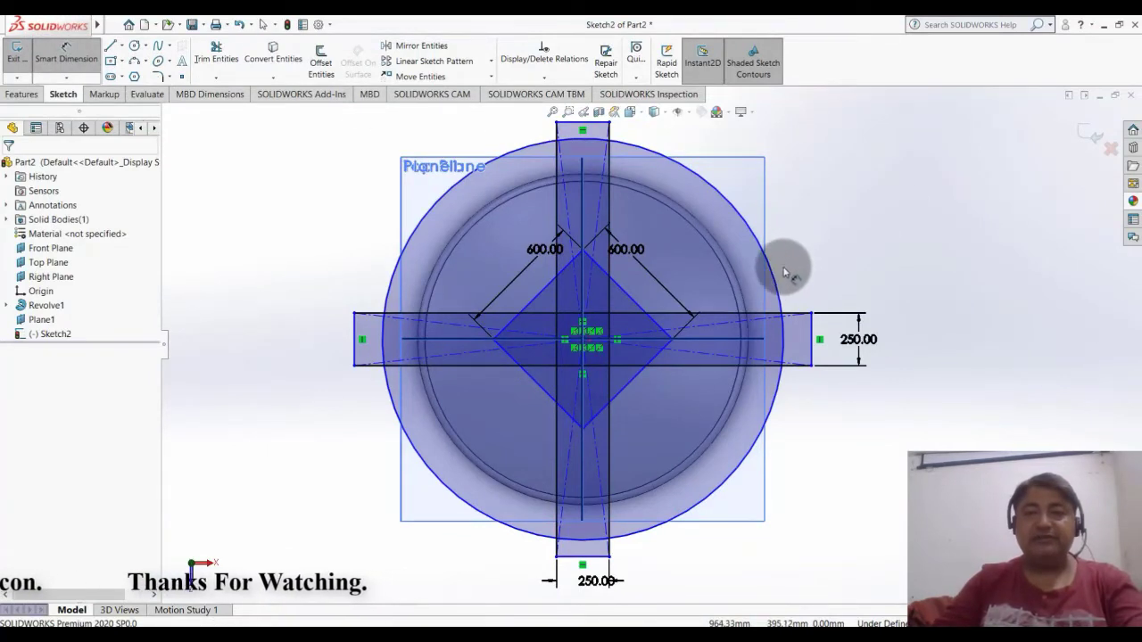
pyautogui.click(817, 258)
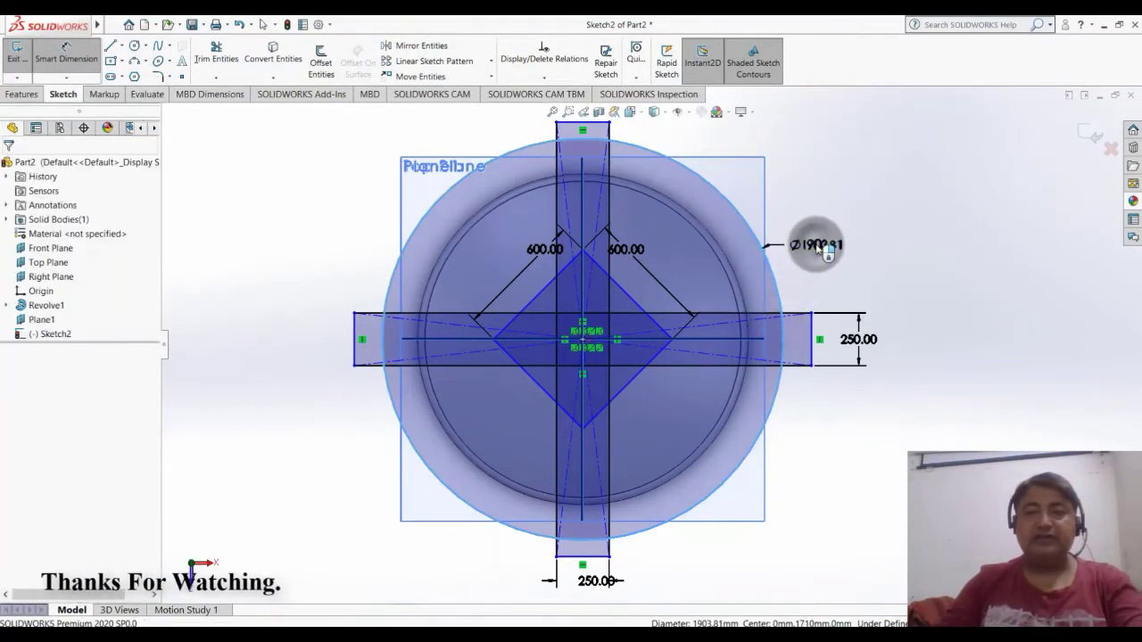
pyautogui.click(817, 247)
pyautogui.write('1500')
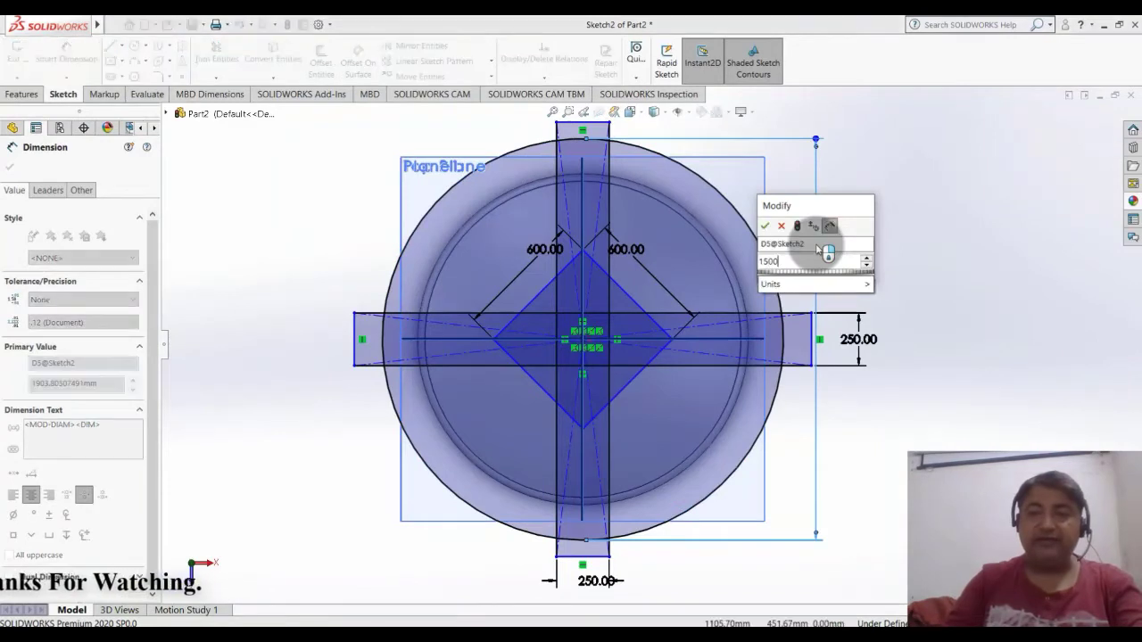
pyautogui.press('Return')
pyautogui.press('Escape')
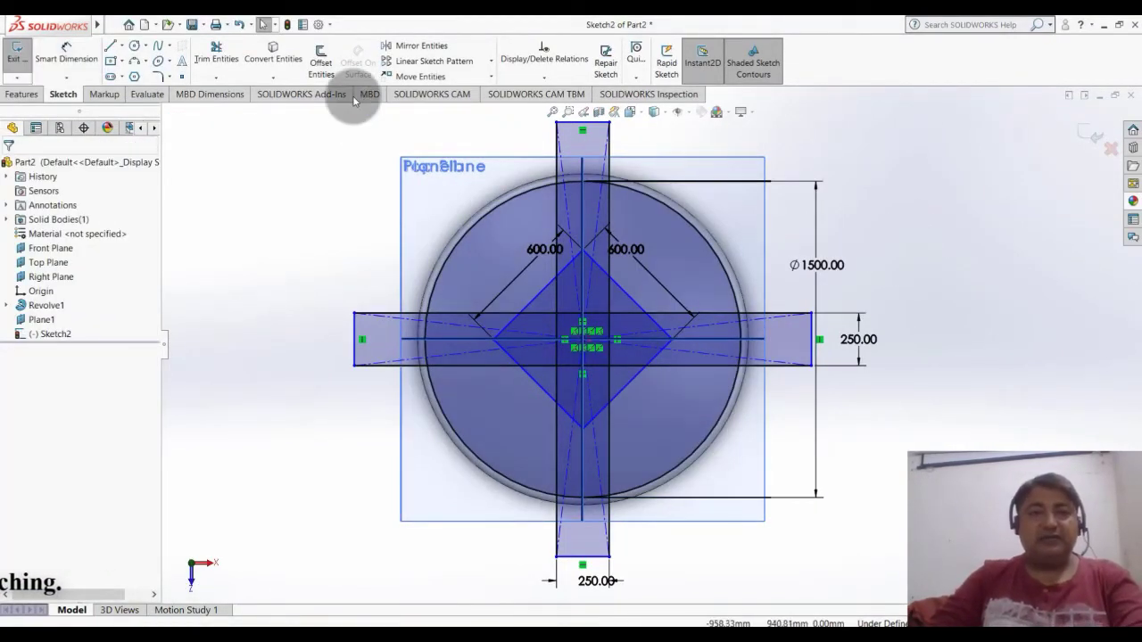
pyautogui.click(223, 63)
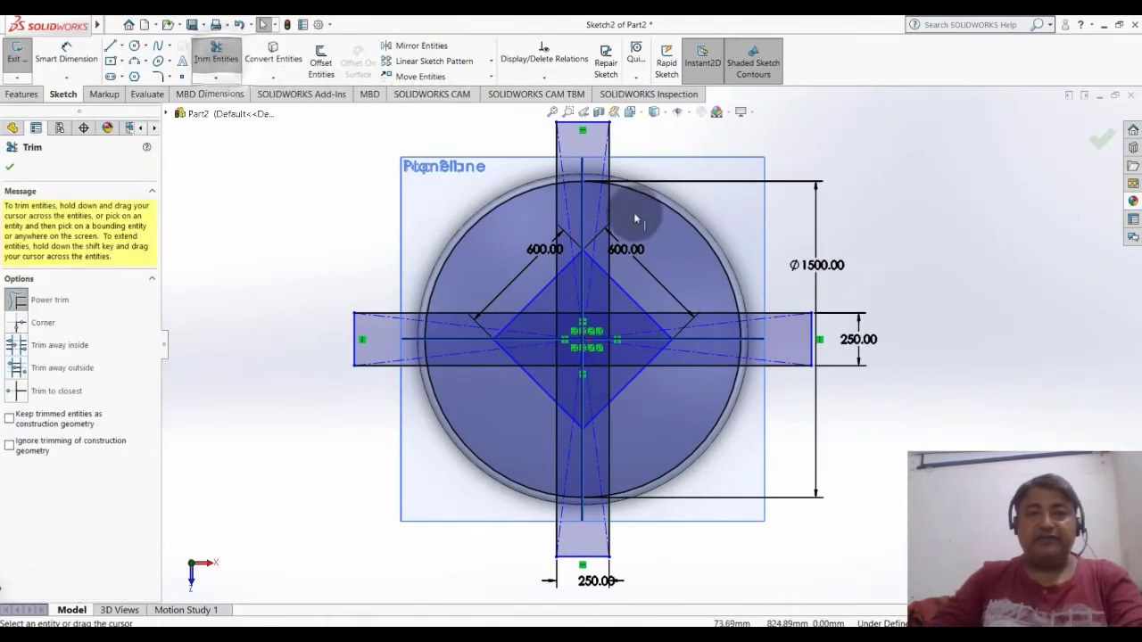
pyautogui.scroll(-3, 829, 339)
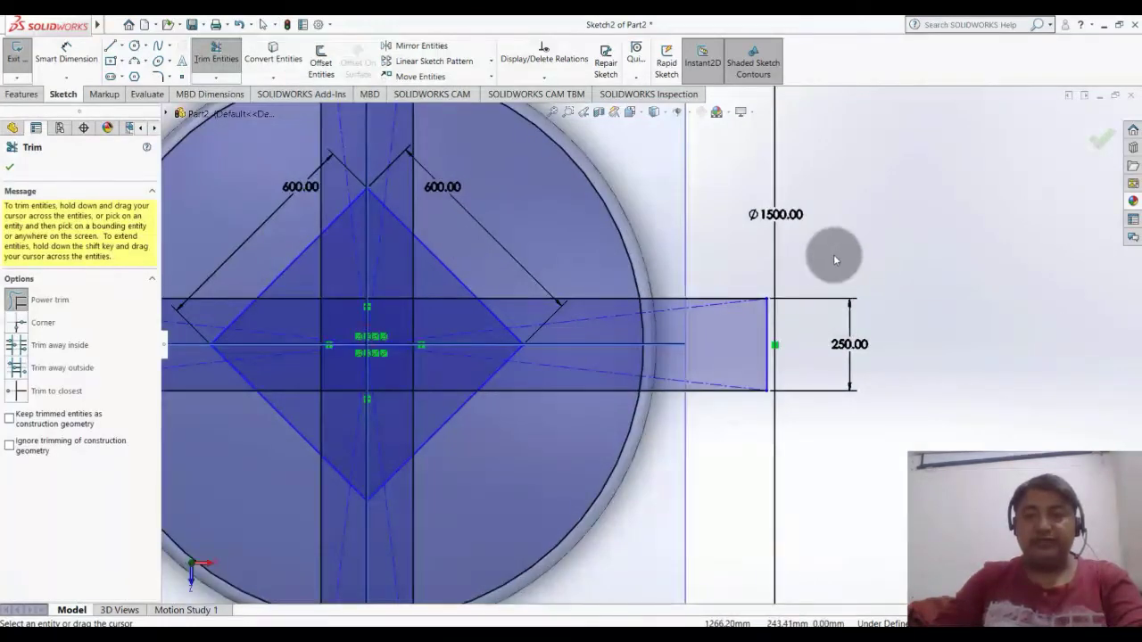
pyautogui.moveTo(831, 259)
pyautogui.mouseDown()
pyautogui.moveTo(715, 321)
pyautogui.moveTo(704, 306)
pyautogui.moveTo(708, 408)
pyautogui.moveTo(811, 398)
pyautogui.mouseUp()
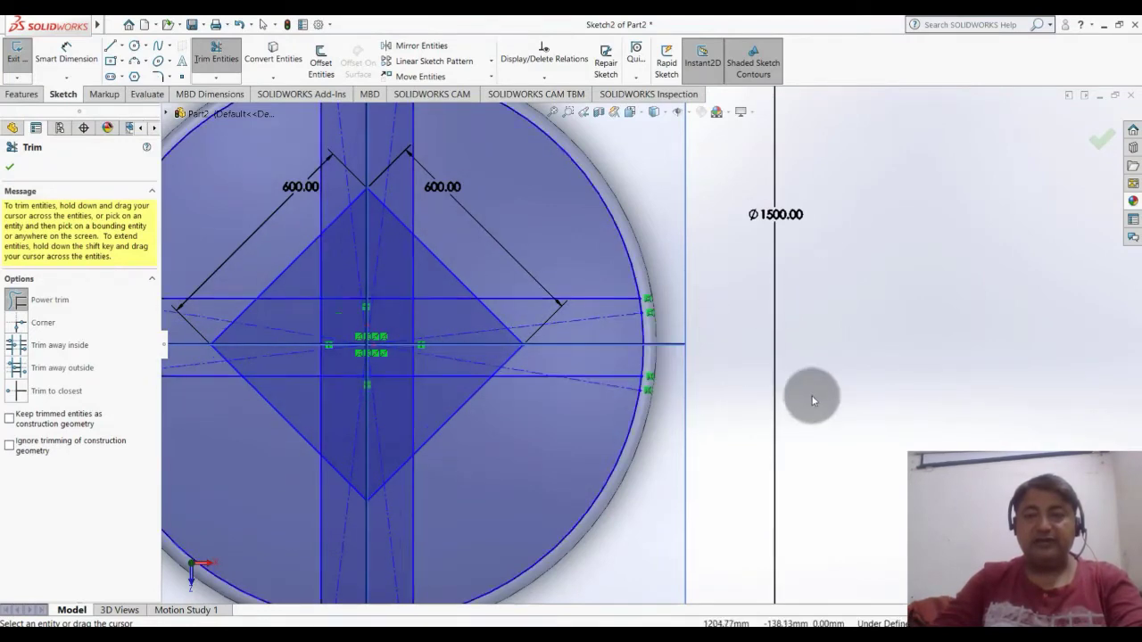
pyautogui.press('z')
pyautogui.moveTo(429, 163)
pyautogui.mouseDown()
pyautogui.moveTo(497, 127)
pyautogui.moveTo(527, 145)
pyautogui.moveTo(500, 134)
pyautogui.moveTo(270, 343)
pyautogui.mouseUp()
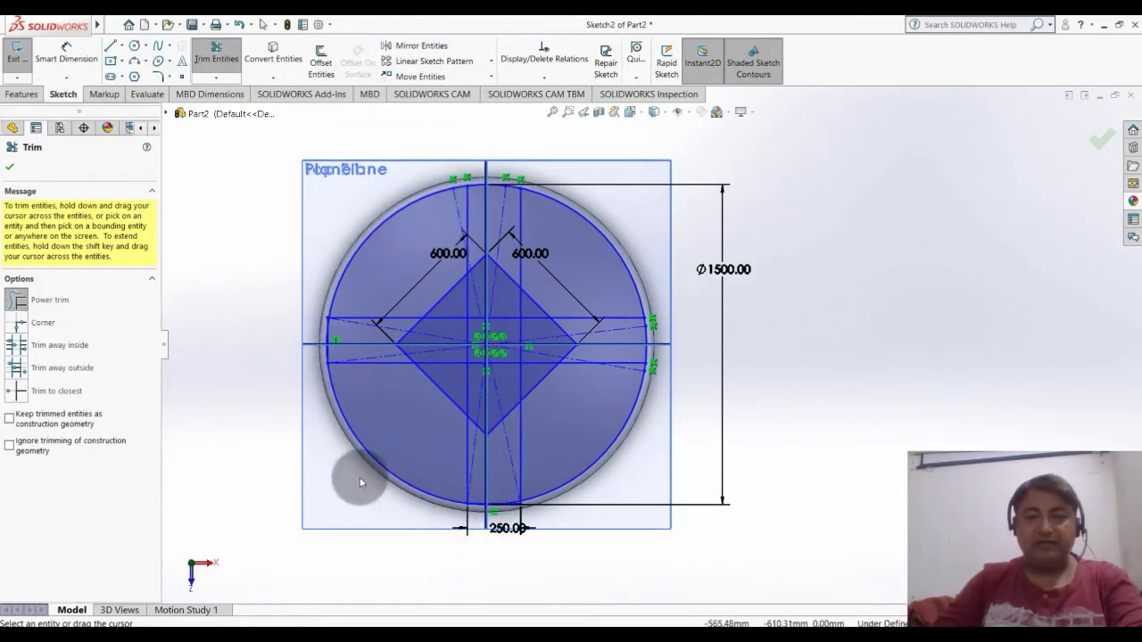
pyautogui.scroll(-3, 394, 408)
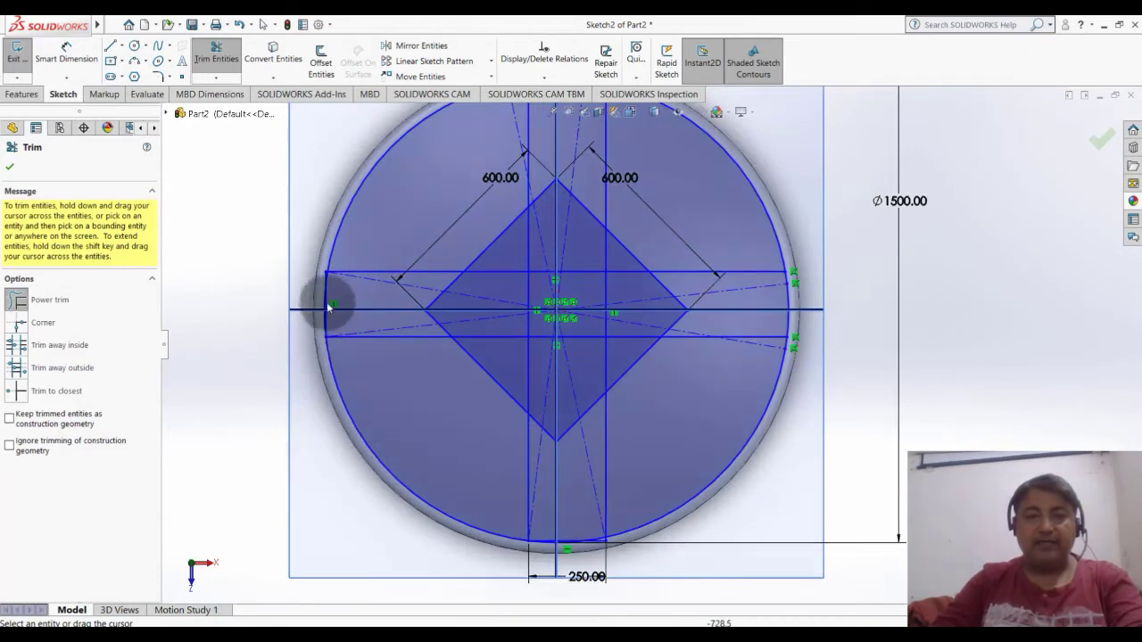
pyautogui.scroll(-3, 326, 284)
pyautogui.scroll(-2, 393, 266)
pyautogui.scroll(-1, 402, 283)
pyautogui.scroll(-2, 402, 284)
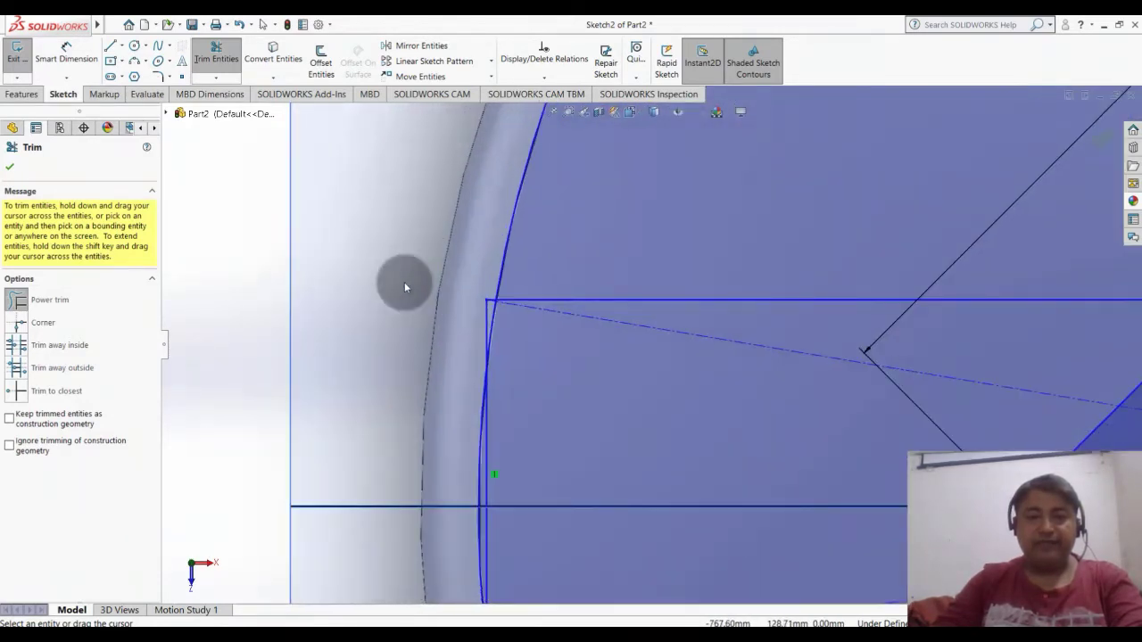
pyautogui.scroll(2, 393, 286)
pyautogui.scroll(2, 392, 286)
pyautogui.scroll(2, 389, 283)
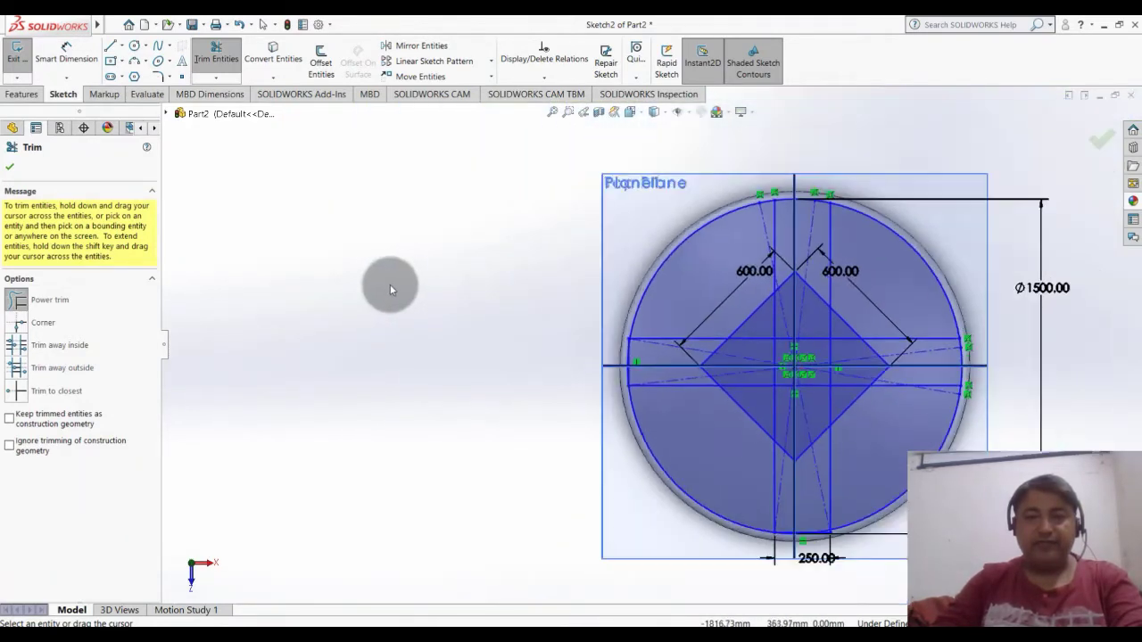
pyautogui.scroll(1, 390, 283)
pyautogui.scroll(-2, 972, 369)
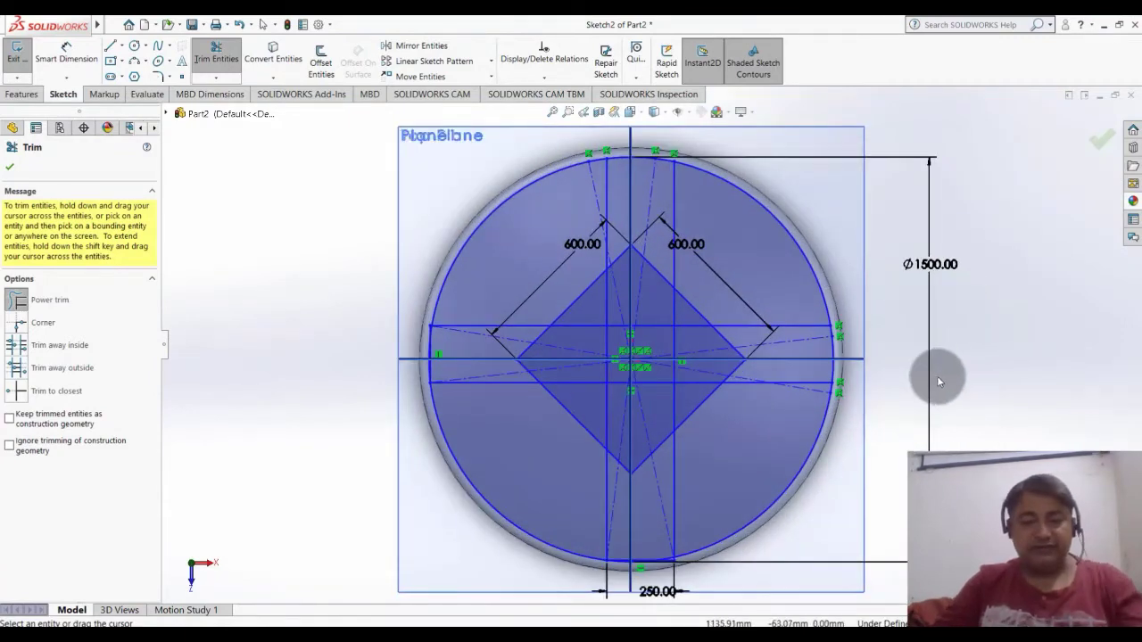
pyautogui.press('Escape')
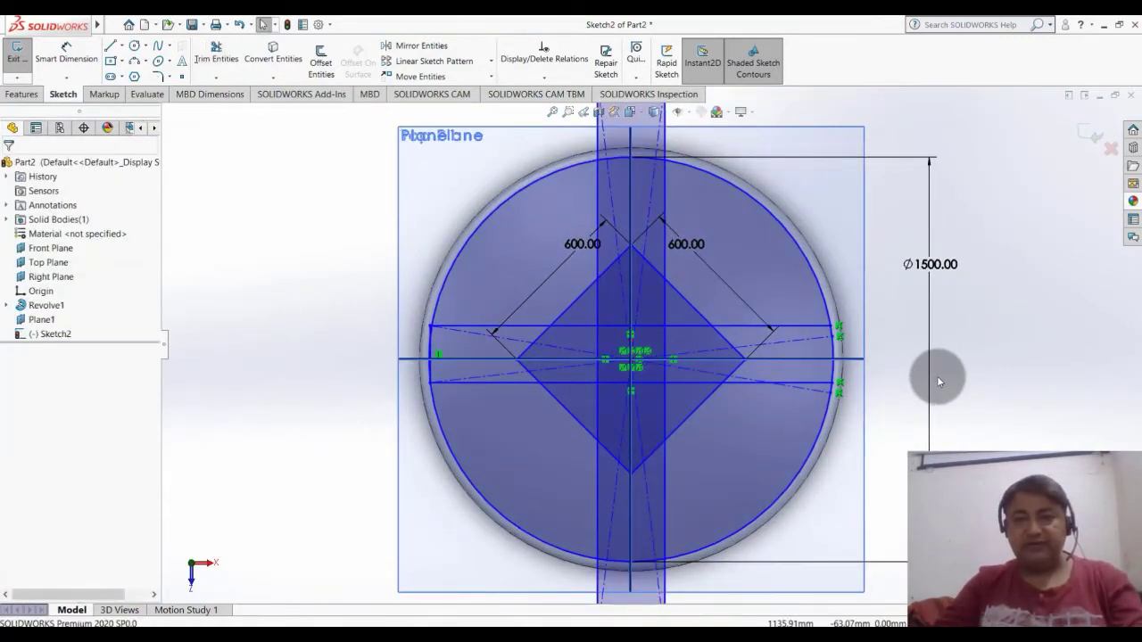
pyautogui.hotkey('ctrl', 'z')
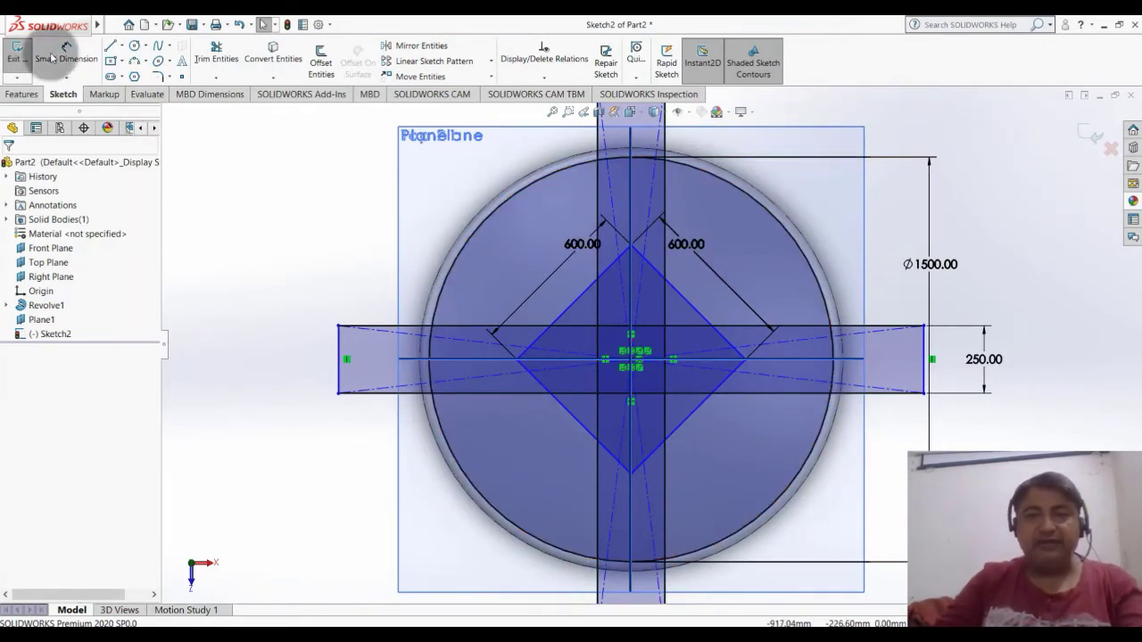
# Step: Power-trim three circle arcs and the horizontal bar's lower-left line as a trial
pyautogui.click(206, 63)
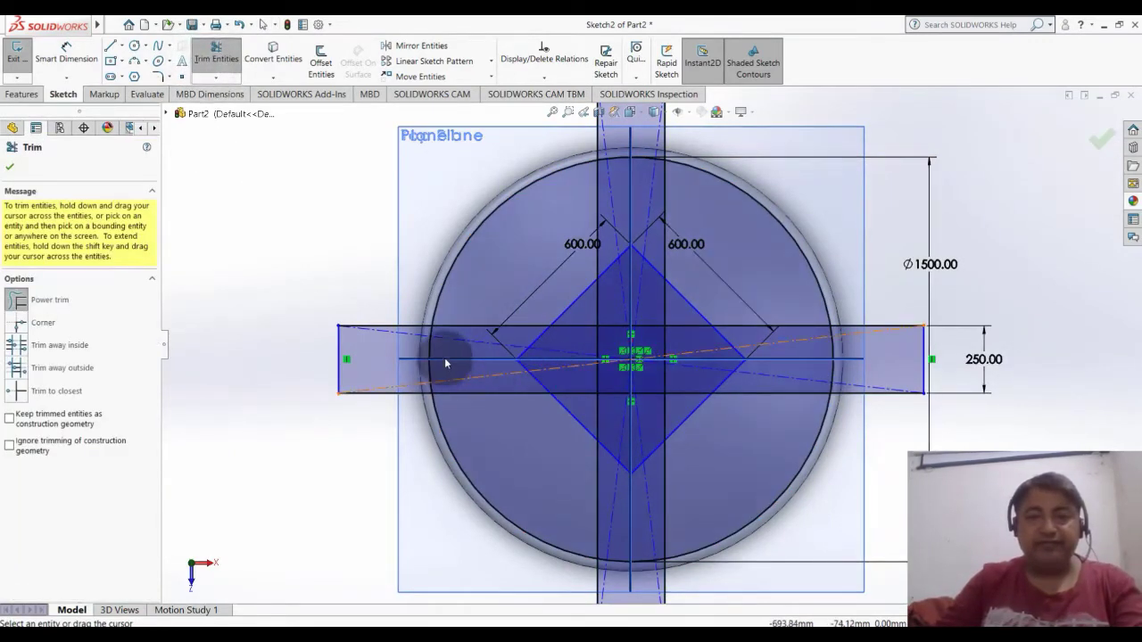
pyautogui.scroll(-2, 448, 350)
pyautogui.scroll(-2, 448, 350)
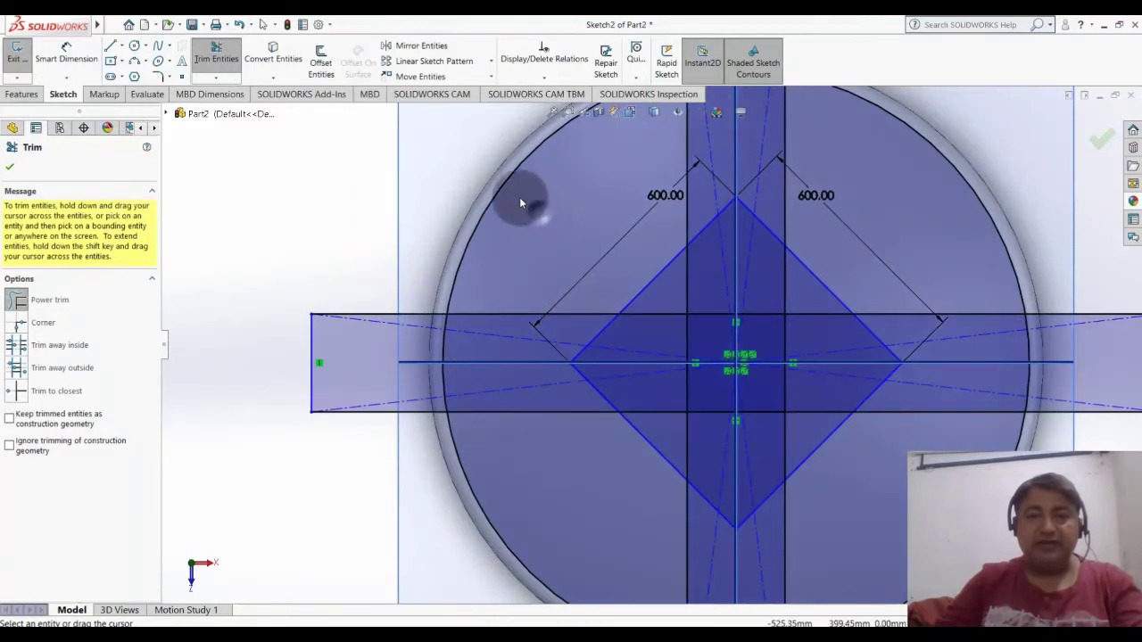
pyautogui.press('z')
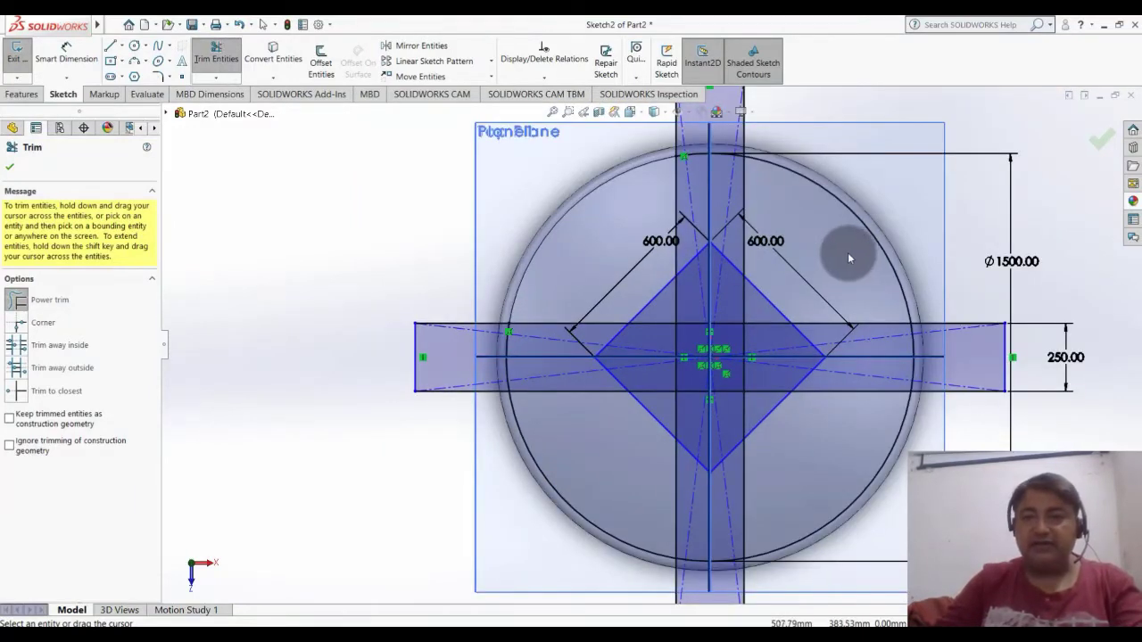
pyautogui.moveTo(861, 241); pyautogui.dragTo(879, 227)
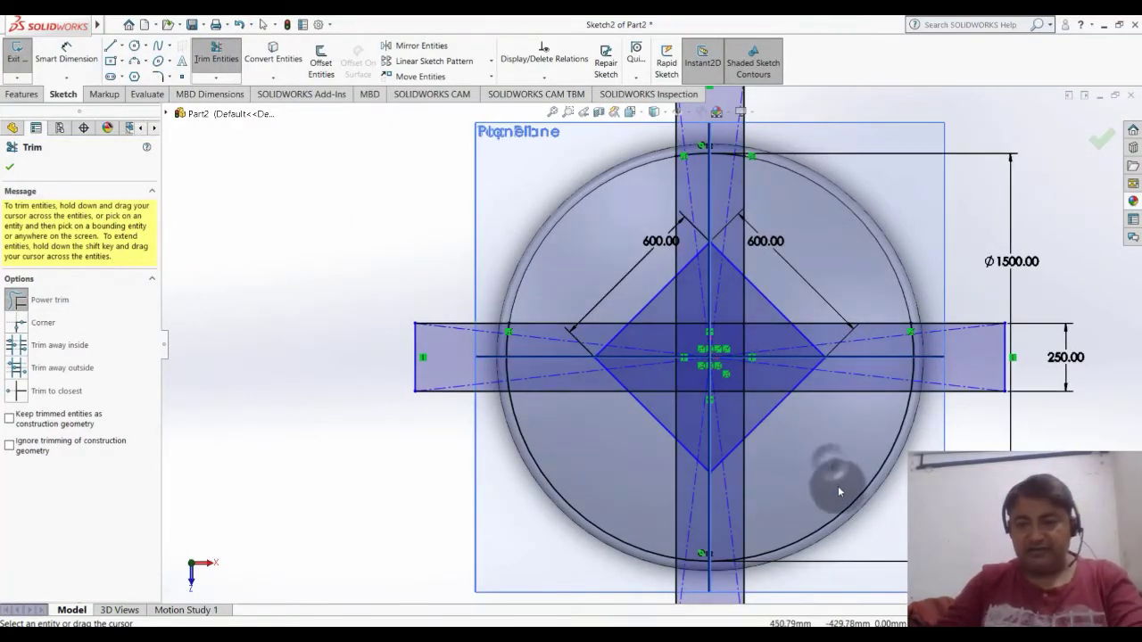
pyautogui.moveTo(830, 461); pyautogui.dragTo(859, 527)
pyautogui.moveTo(585, 459); pyautogui.dragTo(514, 412)
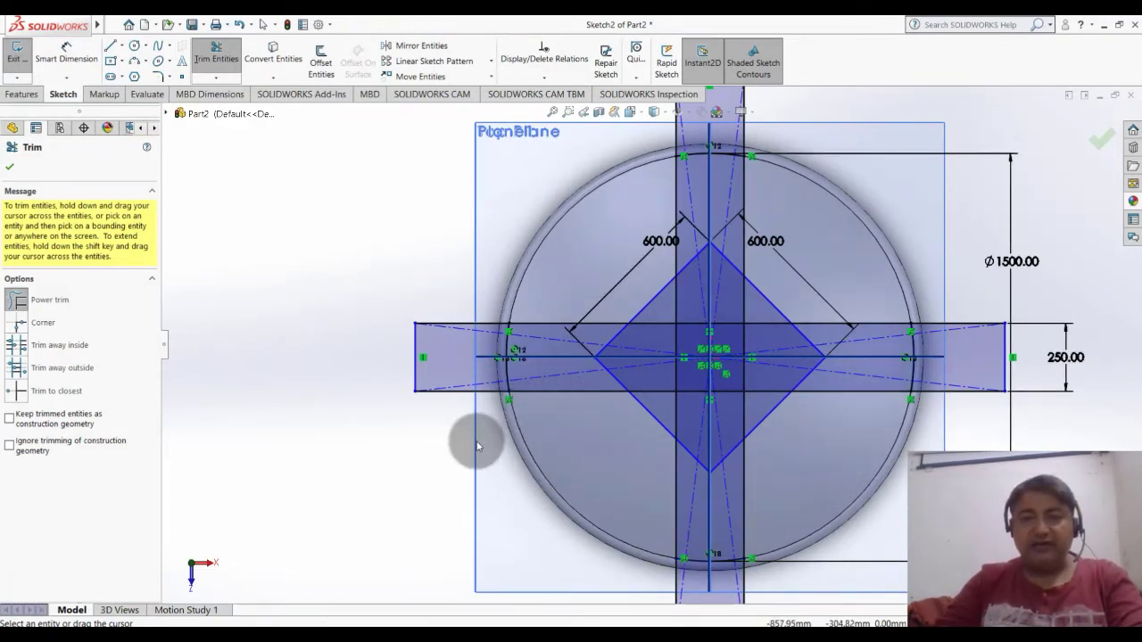
pyautogui.moveTo(479, 430)
pyautogui.mouseDown()
pyautogui.moveTo(473, 332)
pyautogui.moveTo(412, 353)
pyautogui.moveTo(442, 368)
pyautogui.mouseUp()
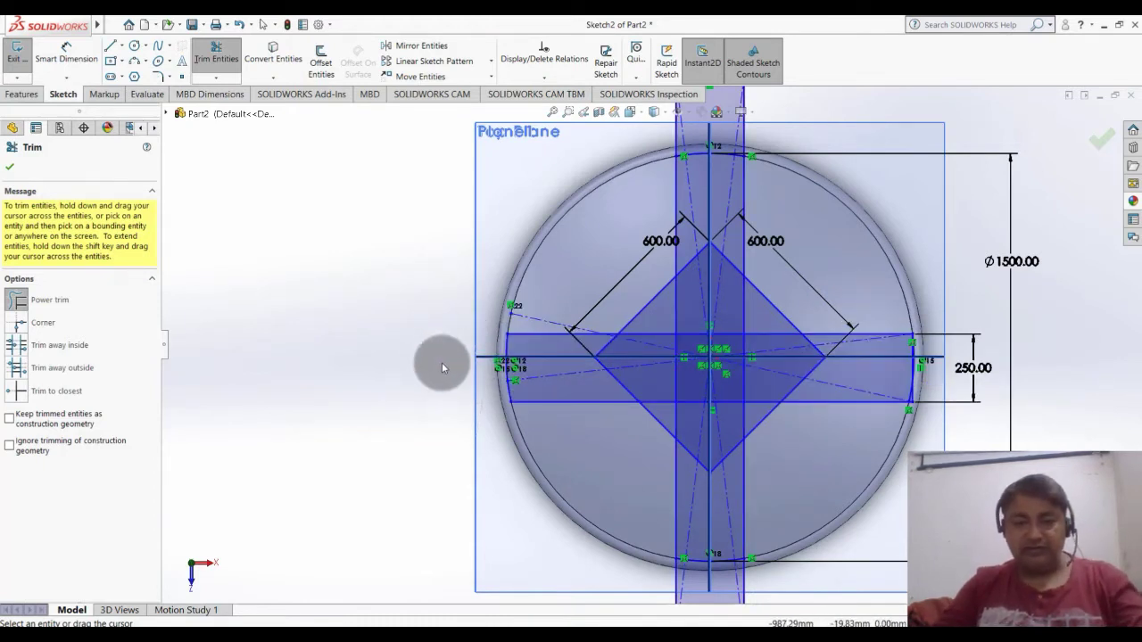
# Step: Undo the trial trims to restore the full bars and circle
pyautogui.press('Escape')
pyautogui.hotkey('ctrl', 'z')
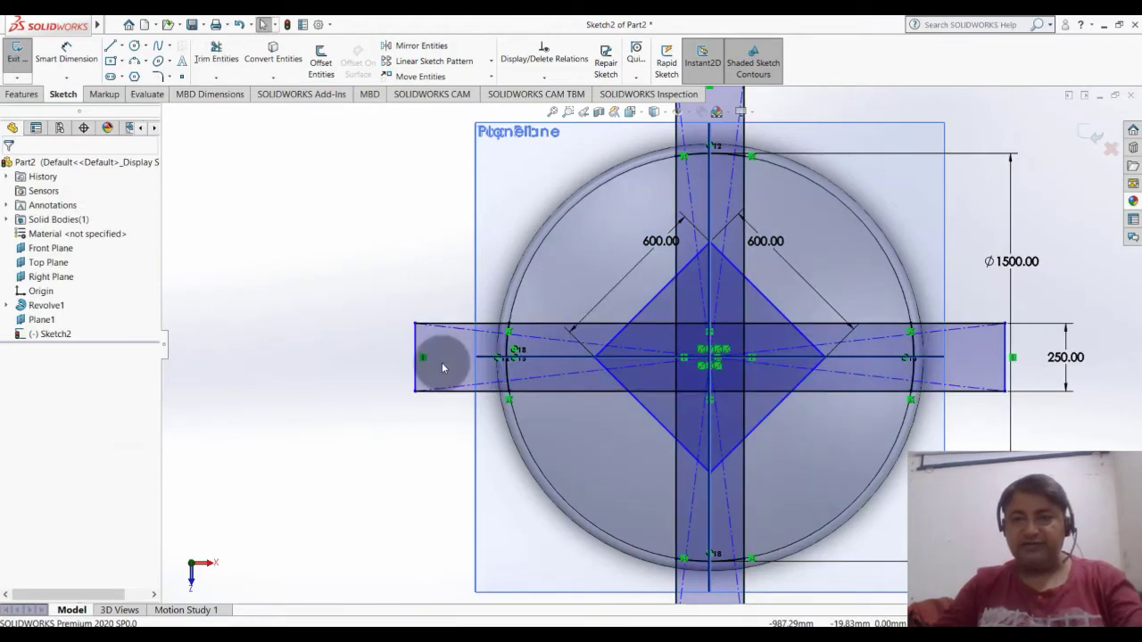
pyautogui.scroll(2, 420, 357)
# Step: Dimension the vertical bar length 2060.62 mm and the horizontal bar length 2170.23 mm
pyautogui.press('f')
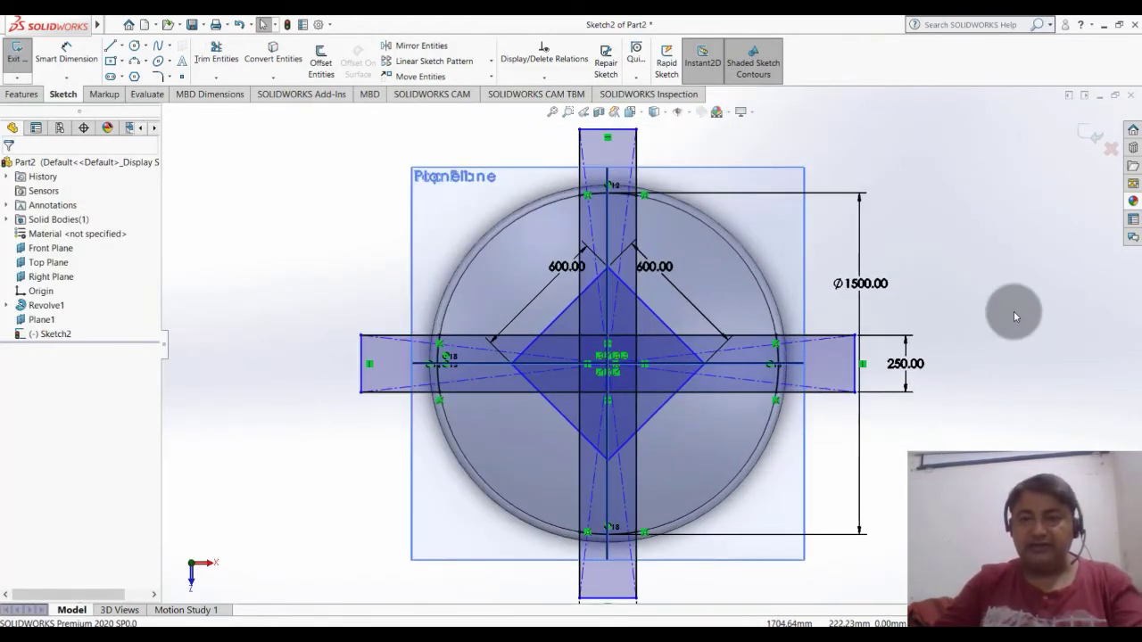
pyautogui.click(68, 54)
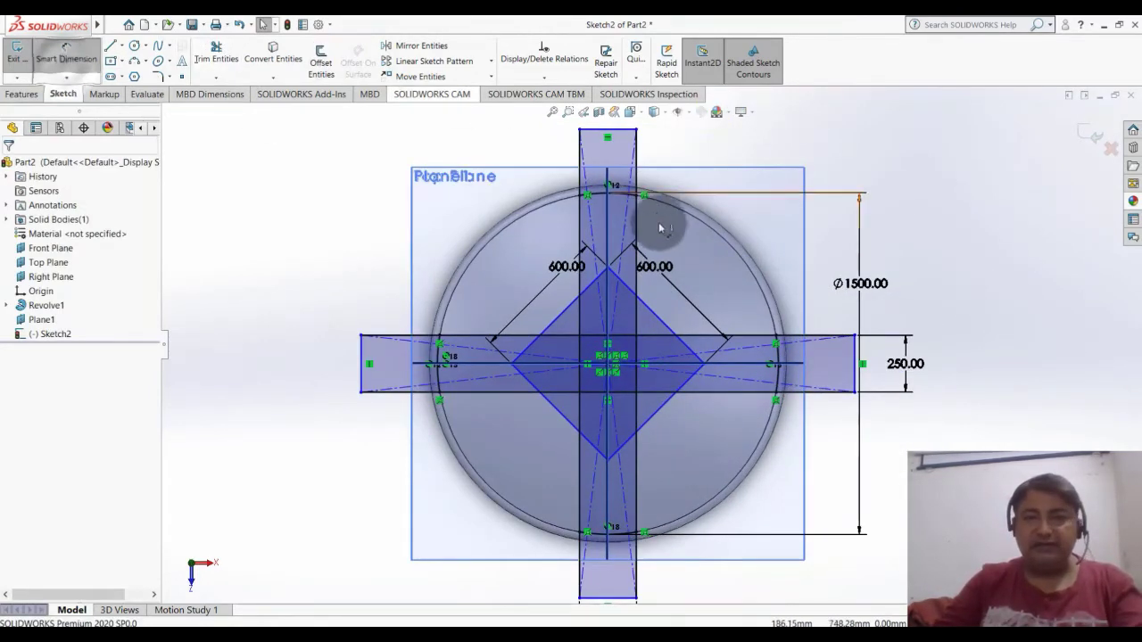
pyautogui.click(636, 239)
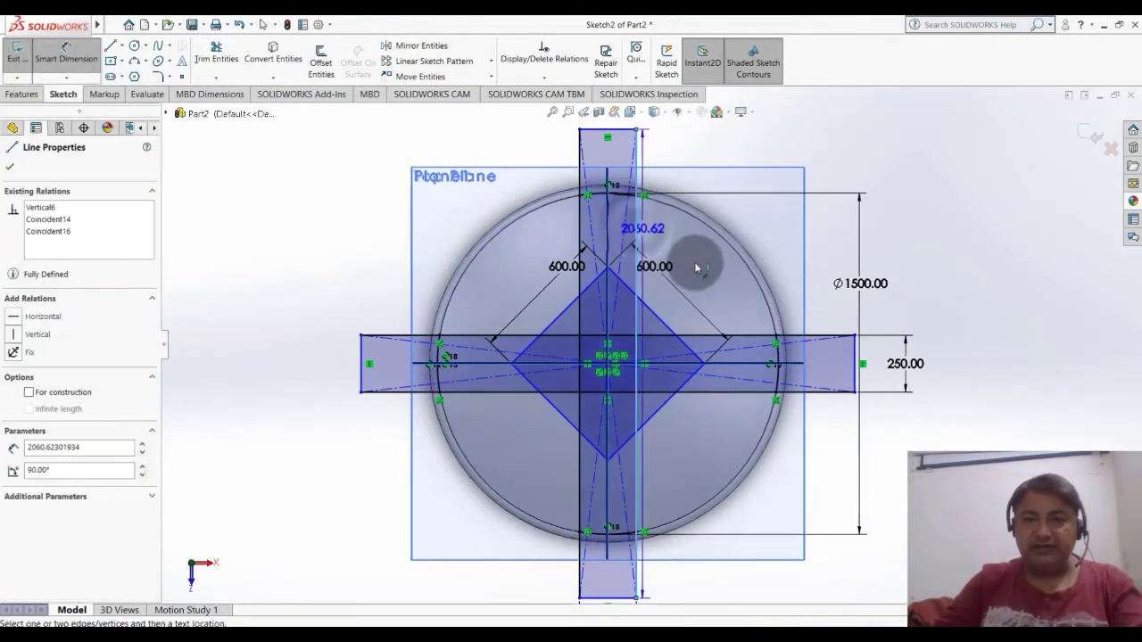
pyautogui.click(713, 279)
pyautogui.click(985, 282)
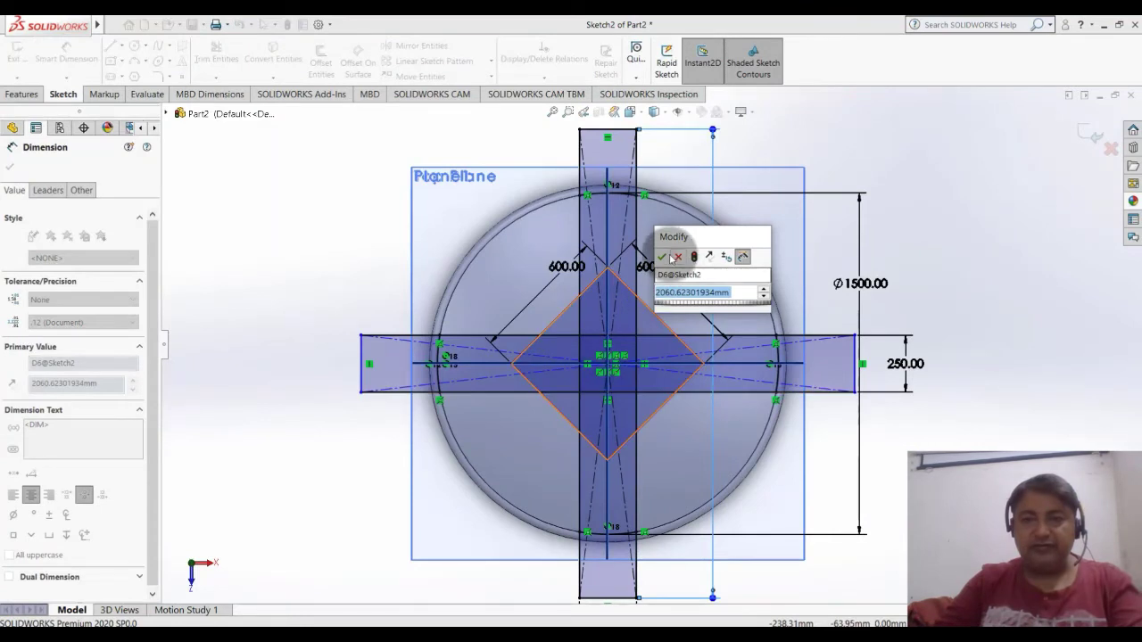
pyautogui.click(664, 257)
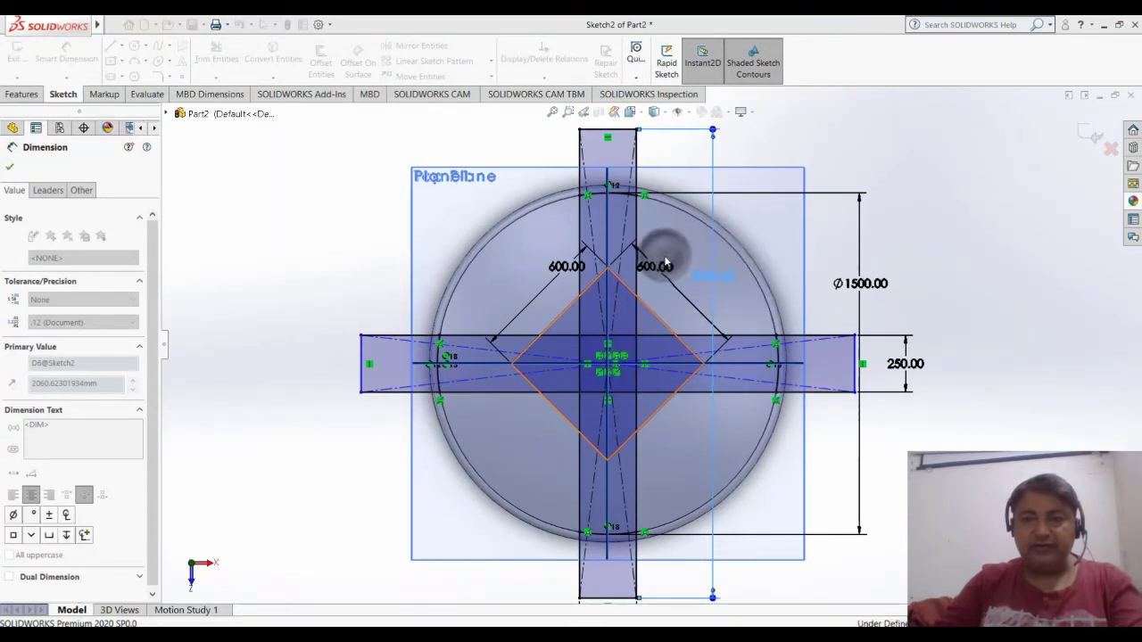
pyautogui.click(518, 391)
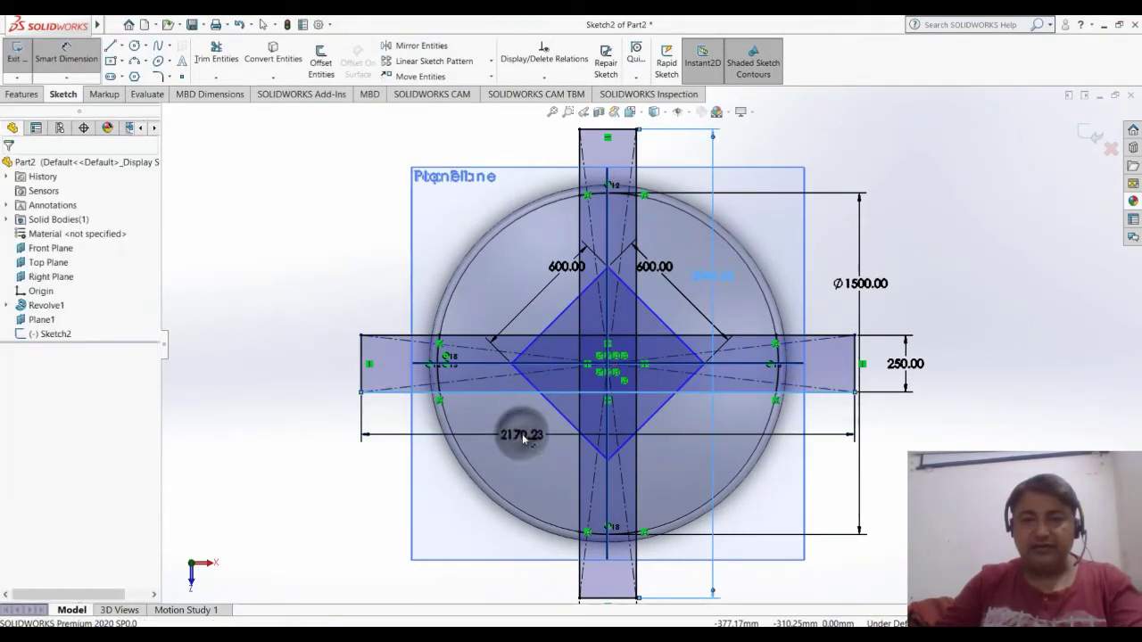
pyautogui.click(524, 436)
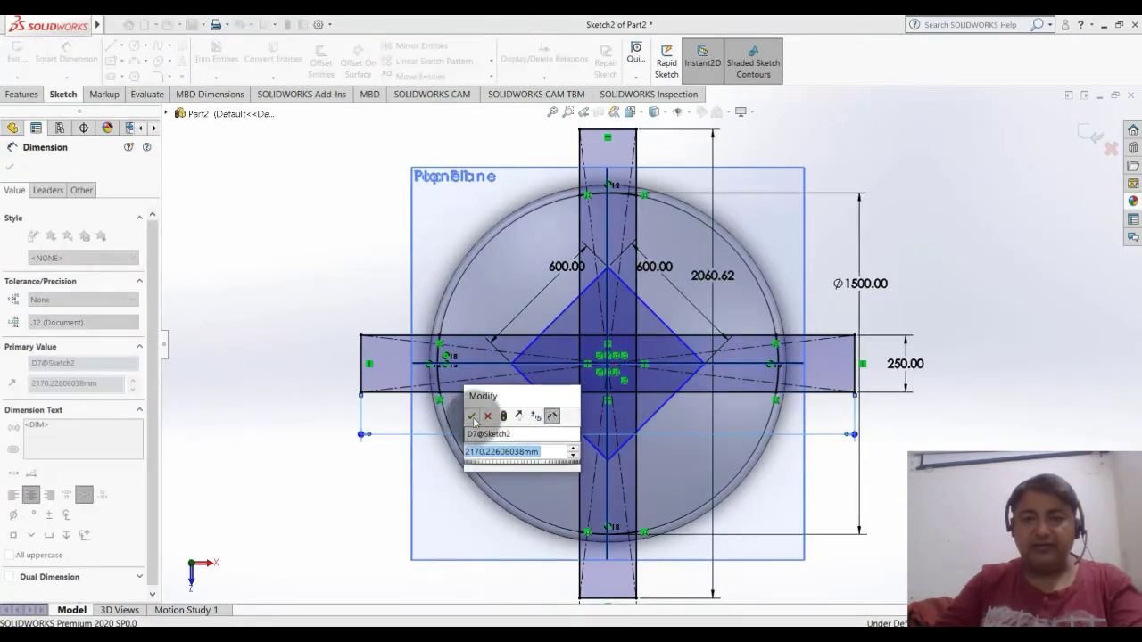
pyautogui.click(474, 418)
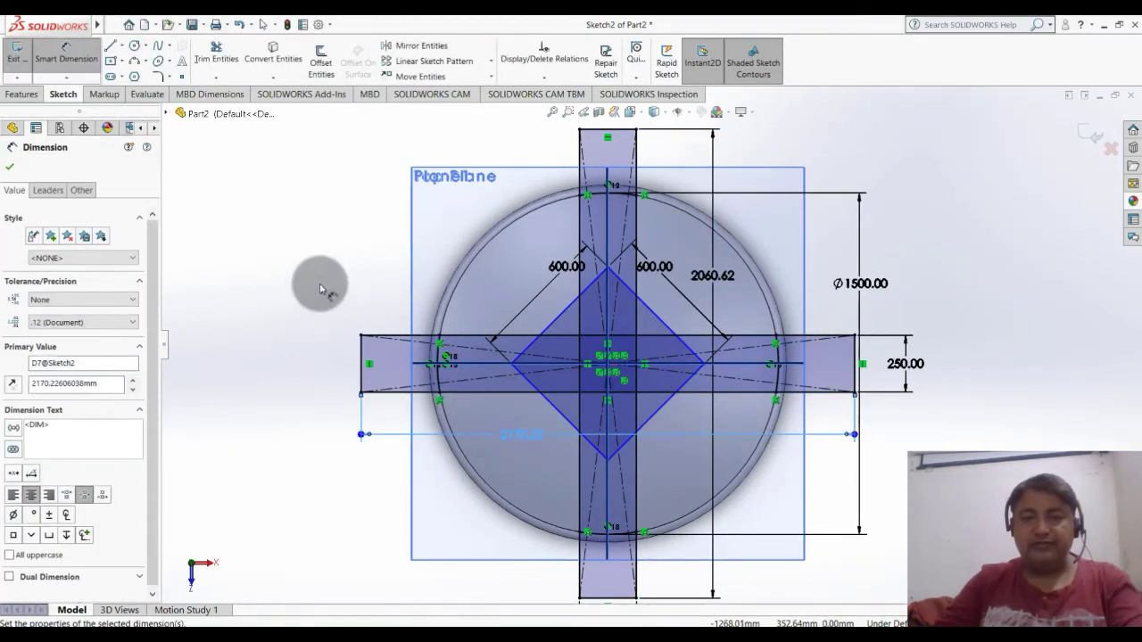
pyautogui.click(216, 52)
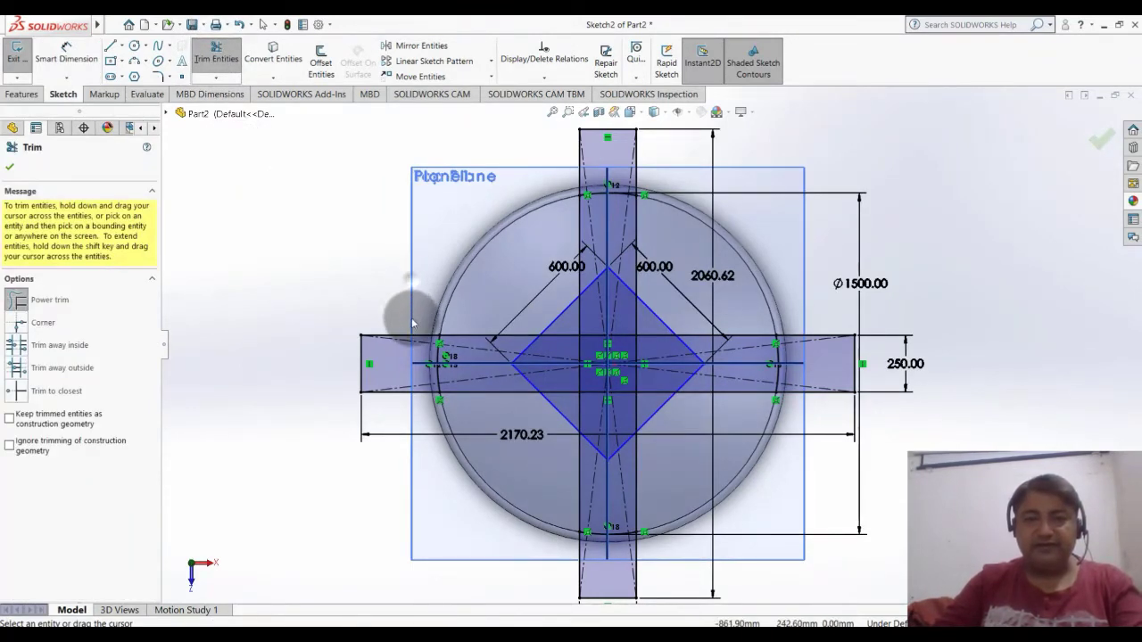
pyautogui.moveTo(408, 312)
pyautogui.mouseDown()
pyautogui.moveTo(401, 390)
pyautogui.moveTo(356, 375)
pyautogui.mouseUp()
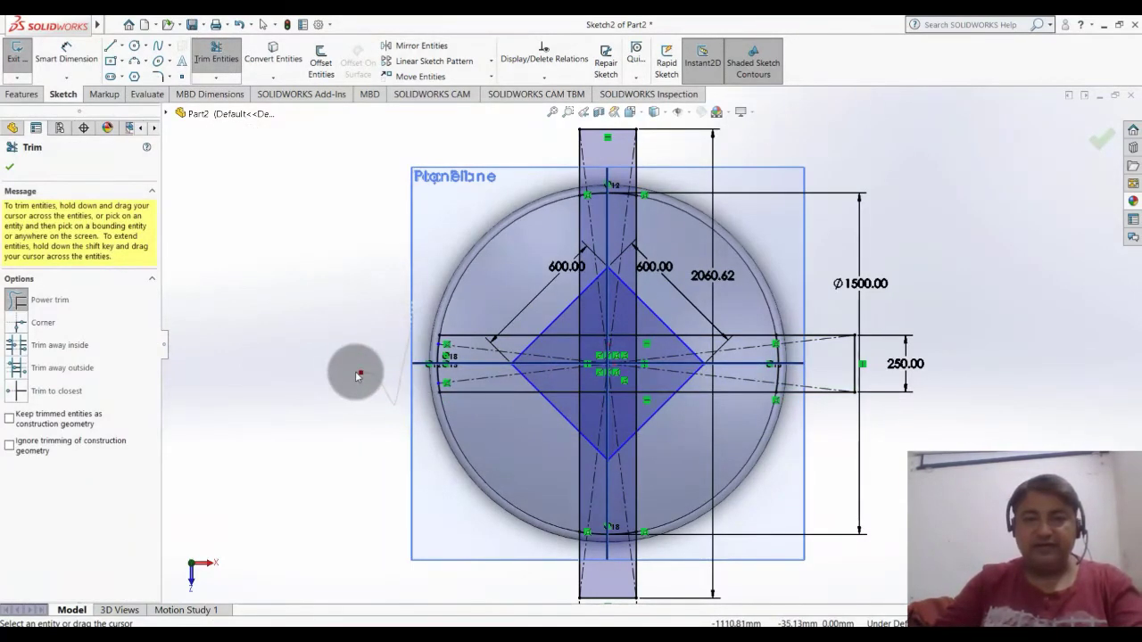
pyautogui.moveTo(843, 357); pyautogui.dragTo(867, 437)
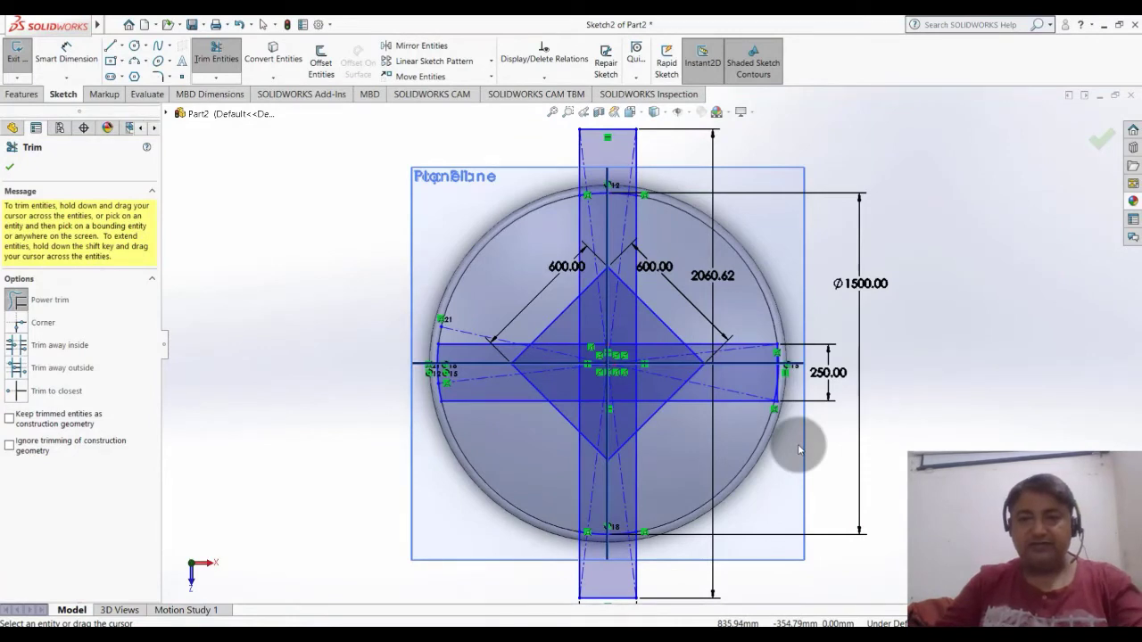
pyautogui.press('Escape')
pyautogui.hotkey('ctrl', 'z')
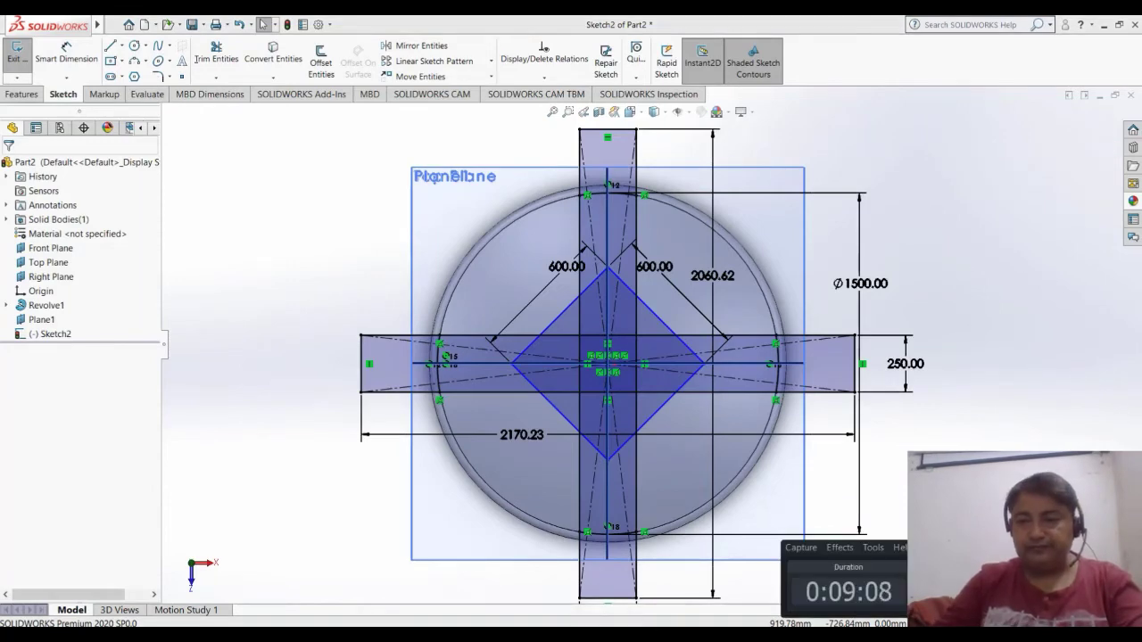
pyautogui.scroll(-1, 651, 339)
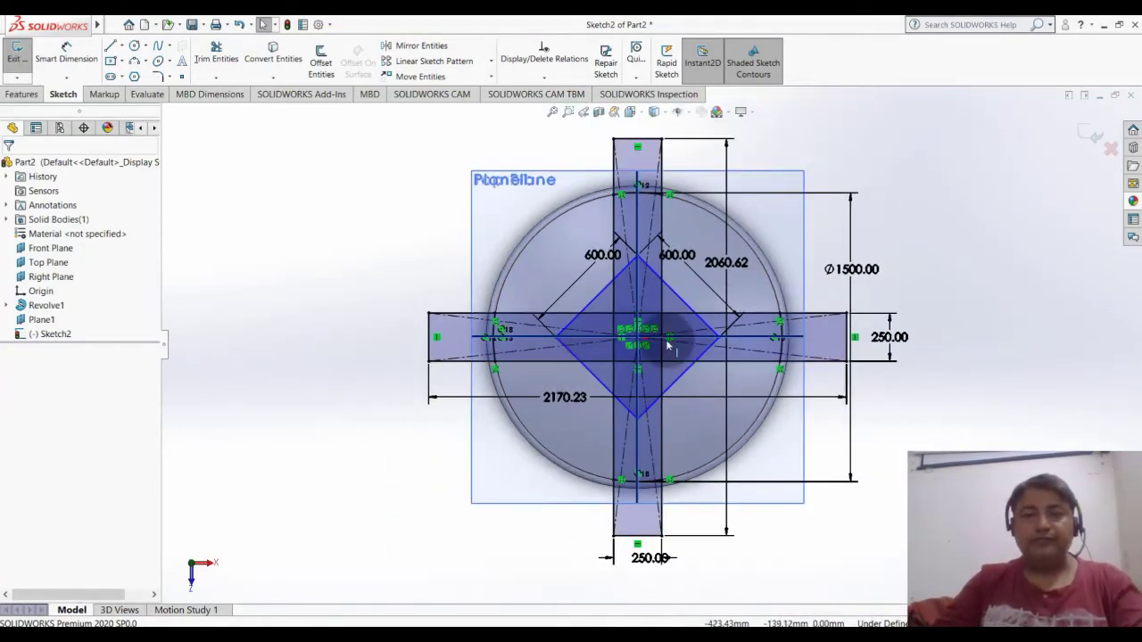
pyautogui.scroll(-1, 729, 315)
pyautogui.scroll(1, 730, 316)
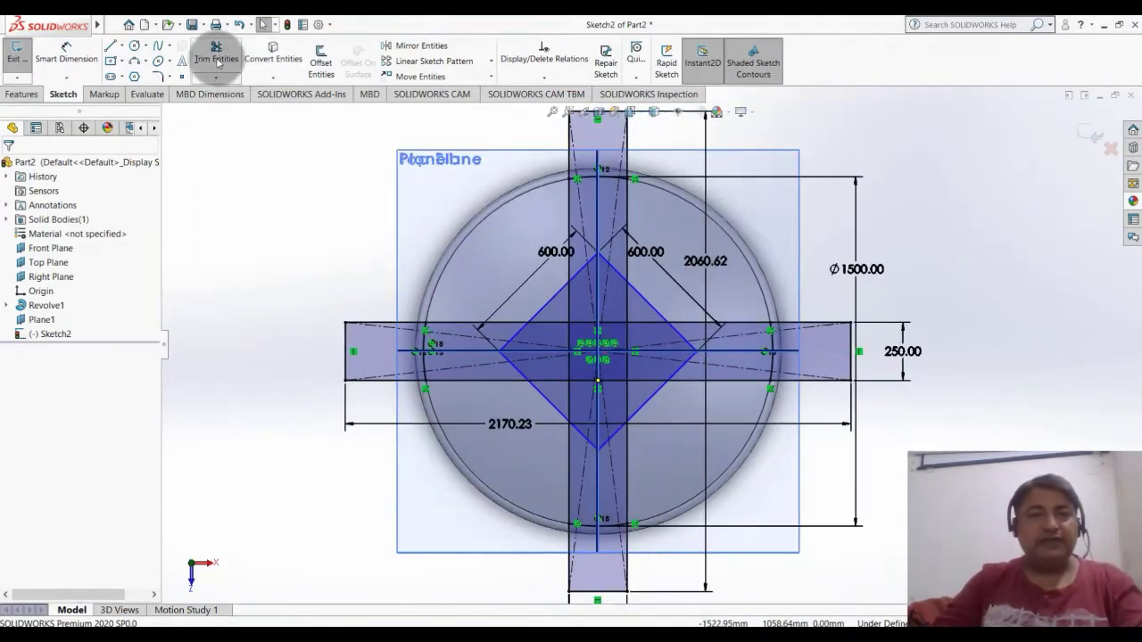
# Step: Power-trim the bar and construction lines lying inside the central diamond
pyautogui.scroll(-1, 395, 296)
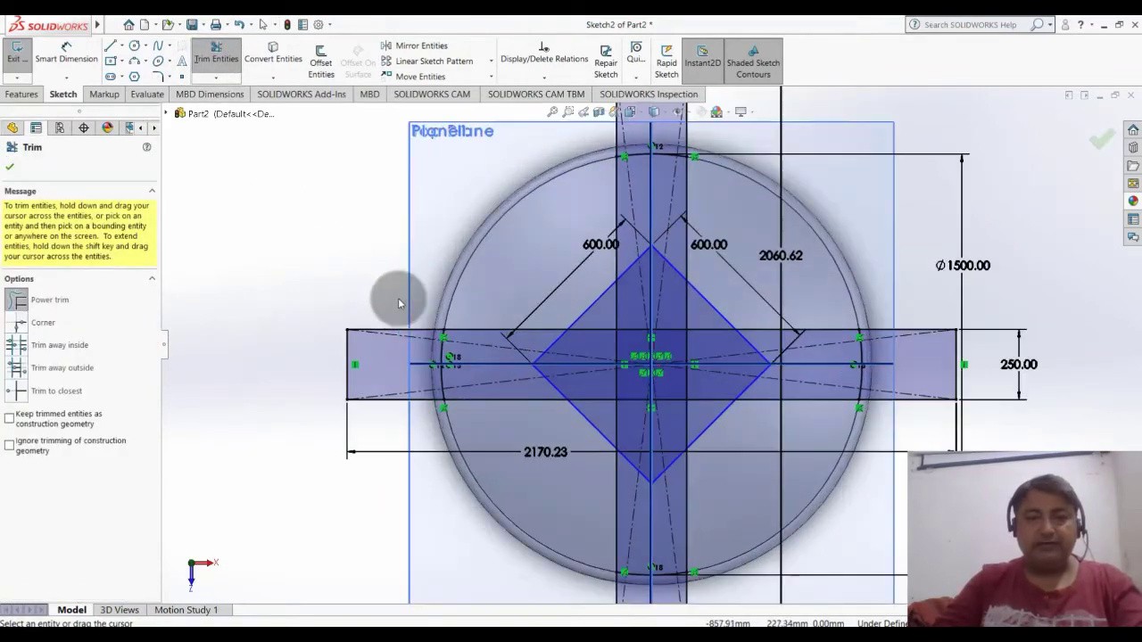
pyautogui.scroll(-1, 733, 386)
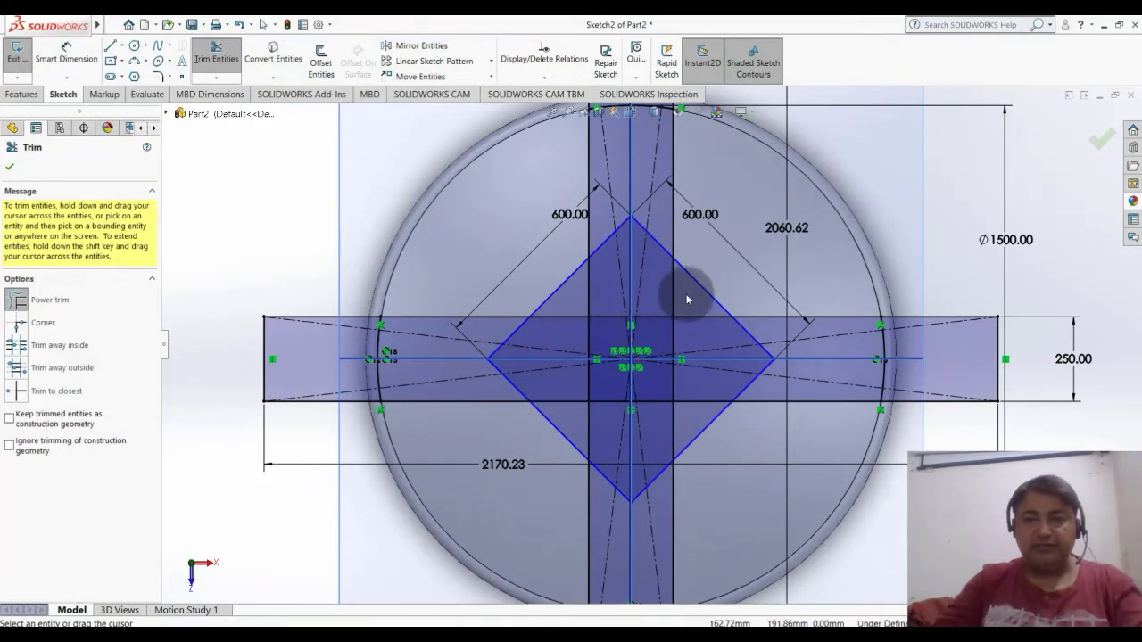
pyautogui.moveTo(680, 294)
pyautogui.mouseDown()
pyautogui.moveTo(619, 289)
pyautogui.moveTo(586, 306)
pyautogui.moveTo(568, 342)
pyautogui.mouseUp()
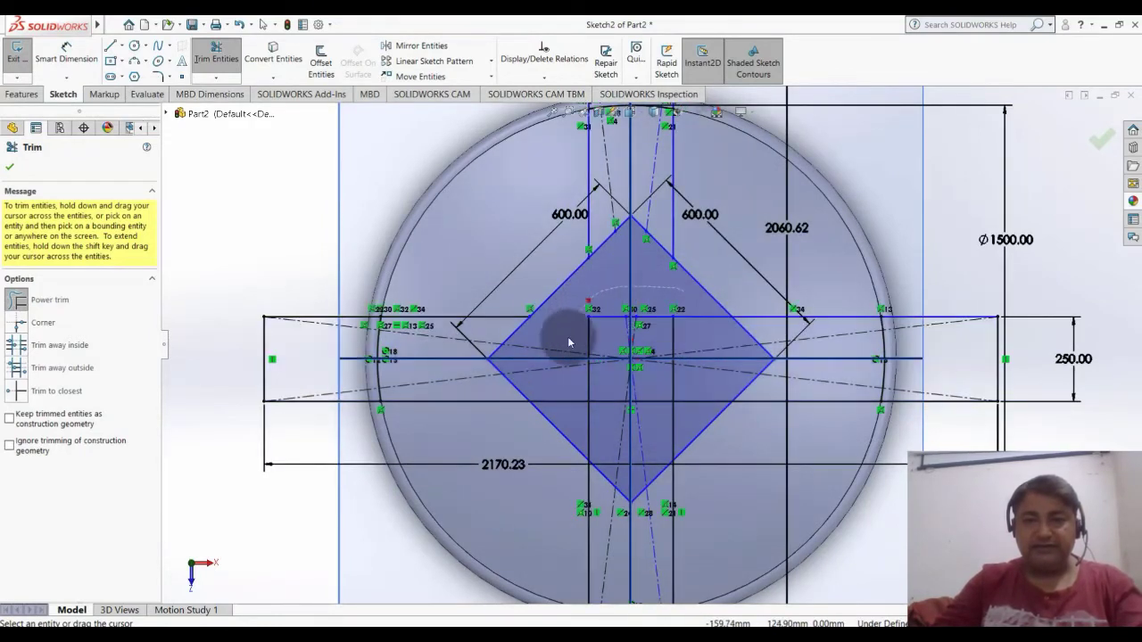
pyautogui.moveTo(568, 404)
pyautogui.mouseDown()
pyautogui.moveTo(654, 434)
pyautogui.moveTo(688, 413)
pyautogui.moveTo(713, 345)
pyautogui.moveTo(690, 306)
pyautogui.moveTo(668, 324)
pyautogui.moveTo(606, 316)
pyautogui.moveTo(572, 341)
pyautogui.moveTo(679, 362)
pyautogui.moveTo(660, 398)
pyautogui.moveTo(586, 396)
pyautogui.moveTo(605, 360)
pyautogui.moveTo(620, 384)
pyautogui.mouseUp()
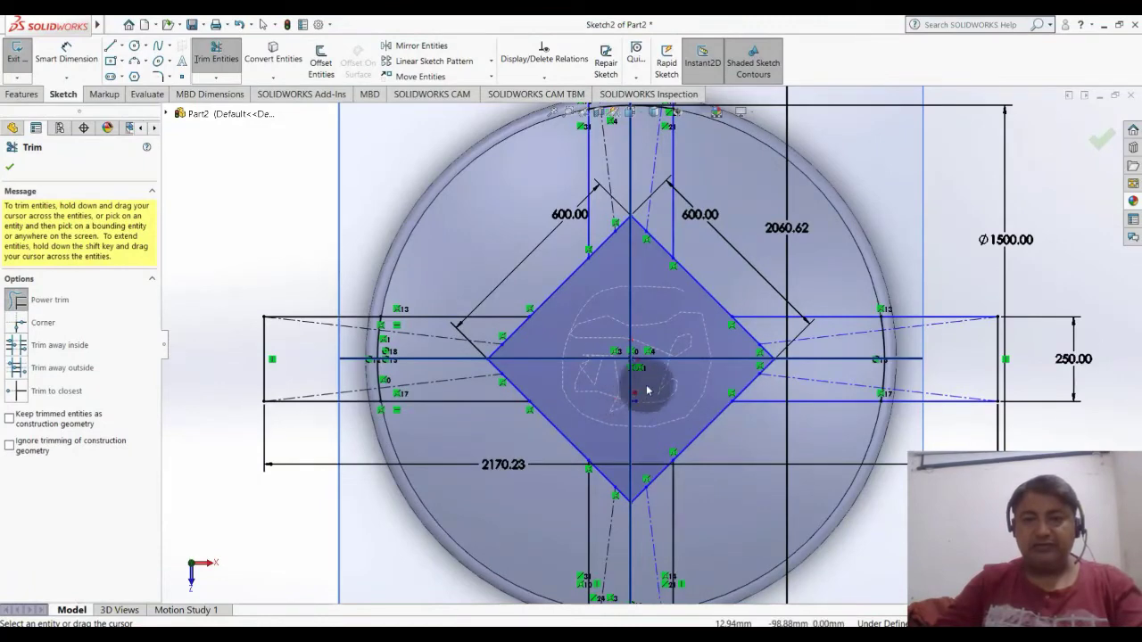
pyautogui.scroll(-3, 637, 402)
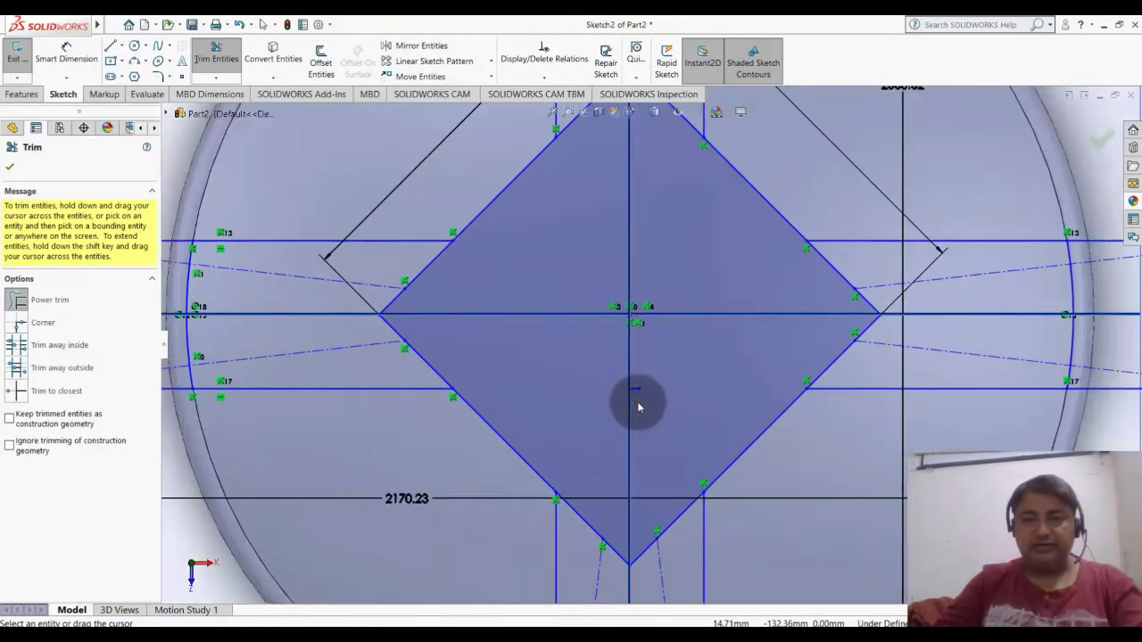
pyautogui.scroll(-2, 640, 341)
pyautogui.scroll(2, 632, 380)
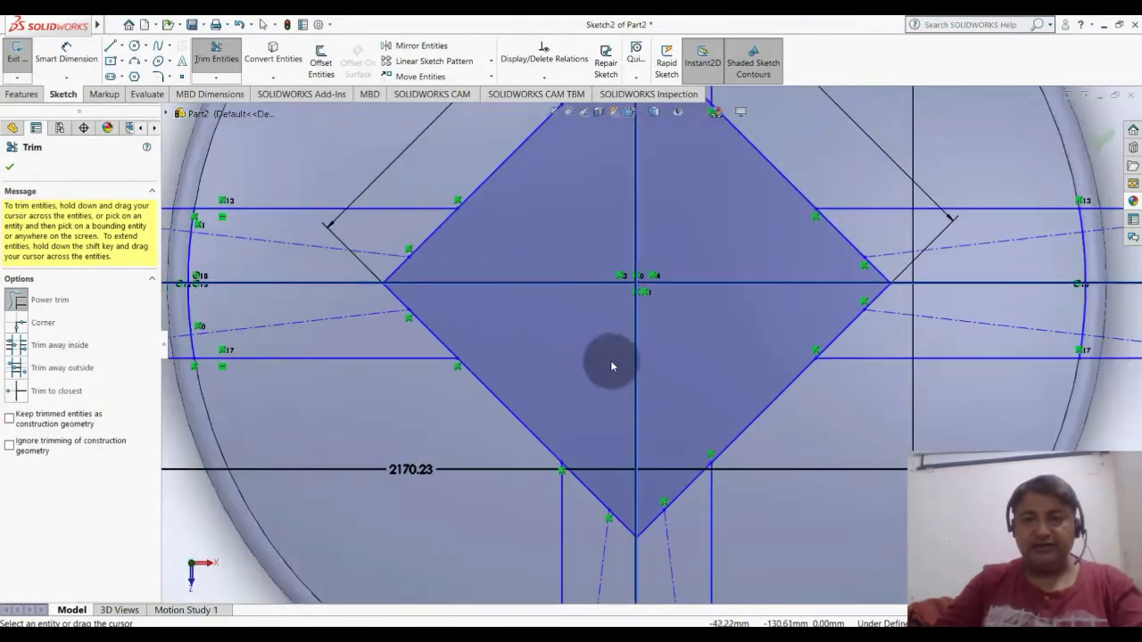
pyautogui.scroll(2, 612, 362)
pyautogui.scroll(1, 612, 358)
pyautogui.scroll(-1, 634, 334)
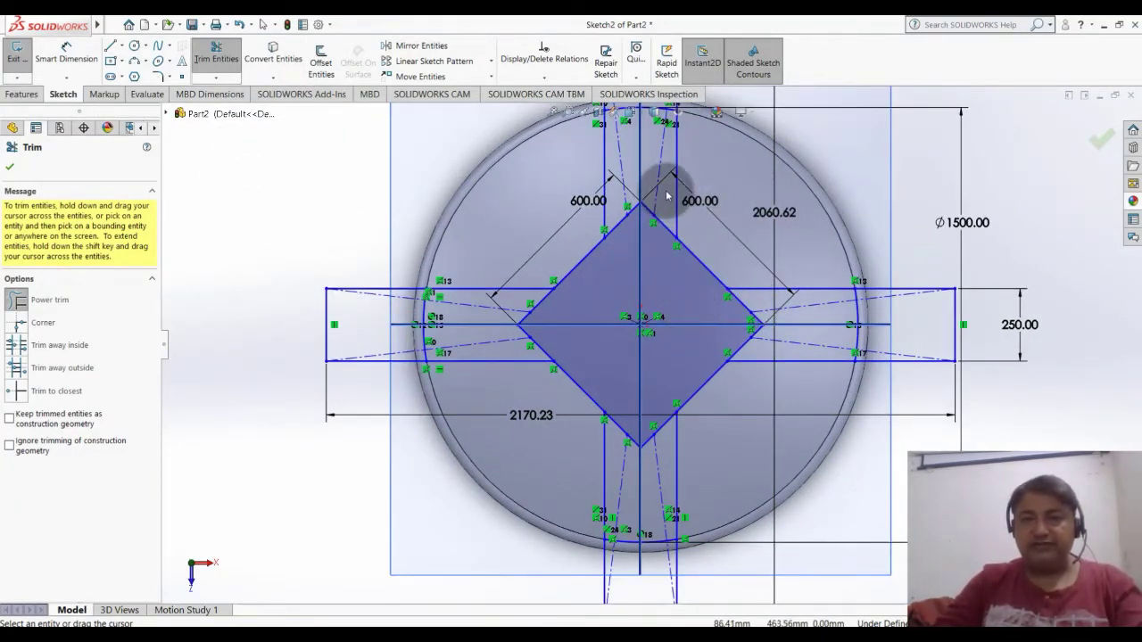
pyautogui.scroll(-2, 667, 196)
pyautogui.scroll(-2, 660, 210)
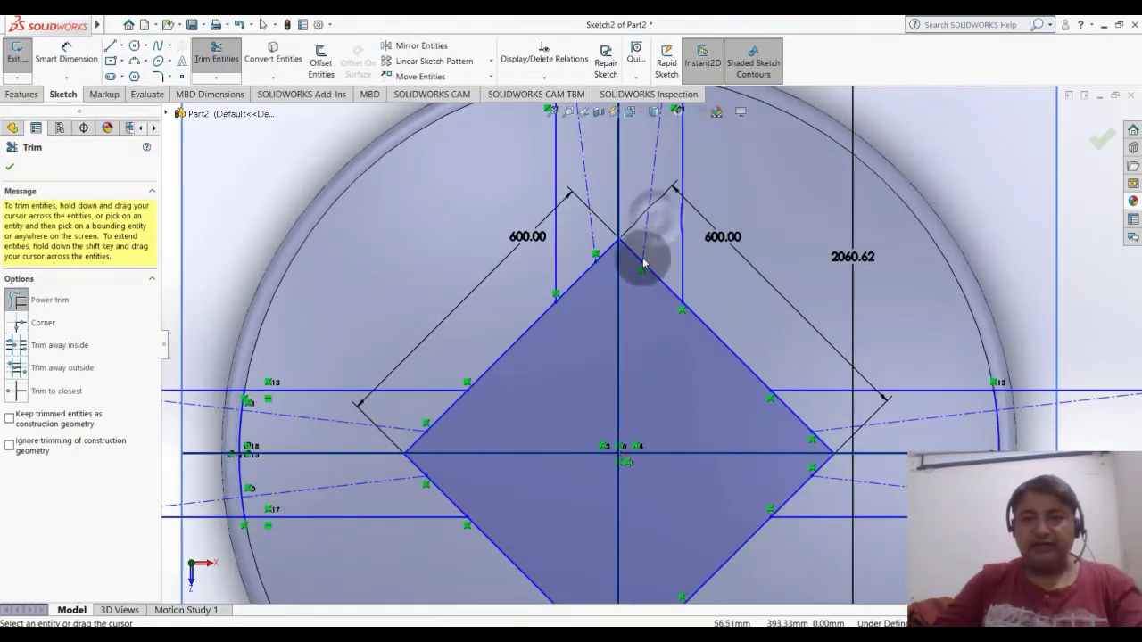
# Step: Trim the diamond's upper edges and the segments around its bottom vertex
pyautogui.moveTo(644, 263); pyautogui.dragTo(597, 269)
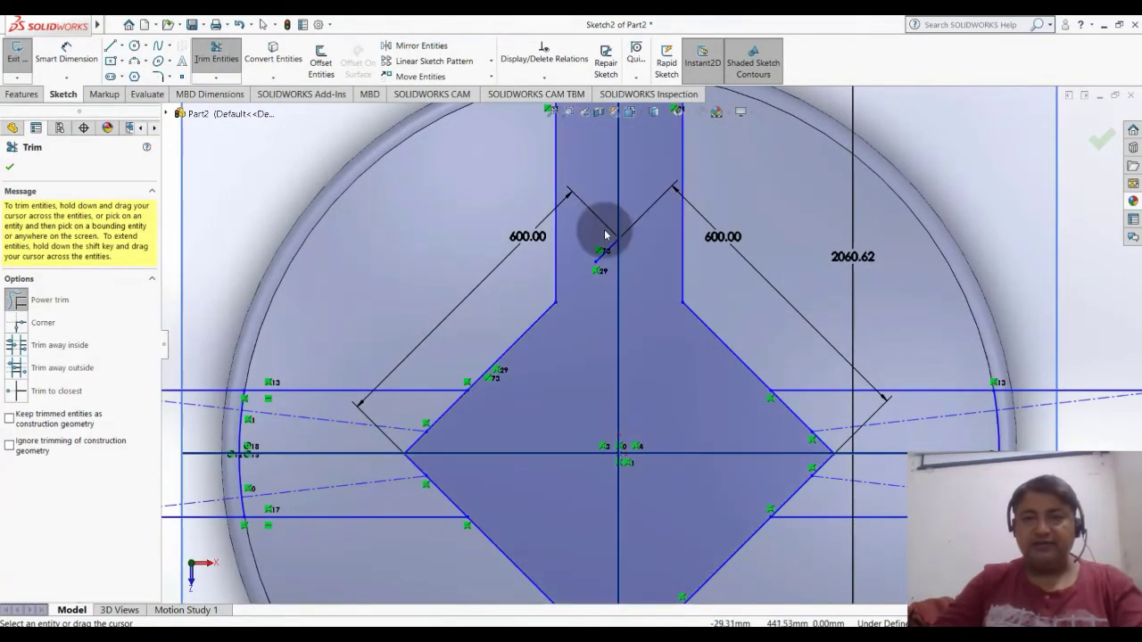
pyautogui.scroll(3, 601, 234)
pyautogui.scroll(2, 603, 330)
pyautogui.scroll(-2, 641, 499)
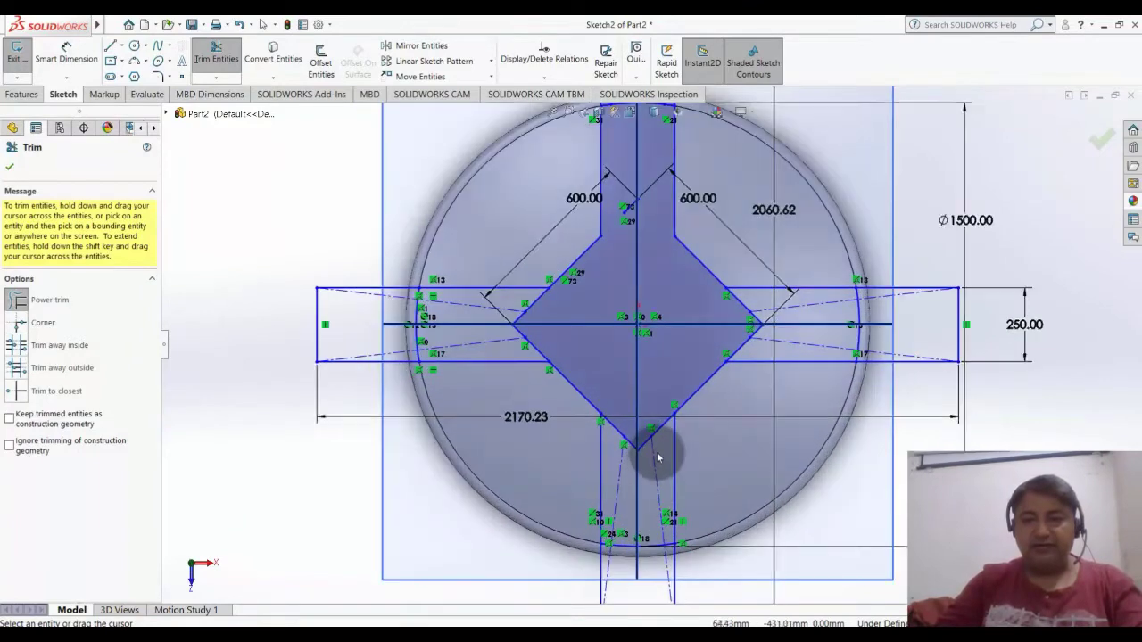
pyautogui.scroll(-1, 657, 454)
pyautogui.moveTo(580, 408)
pyautogui.mouseDown()
pyautogui.moveTo(621, 393)
pyautogui.moveTo(584, 470)
pyautogui.mouseUp()
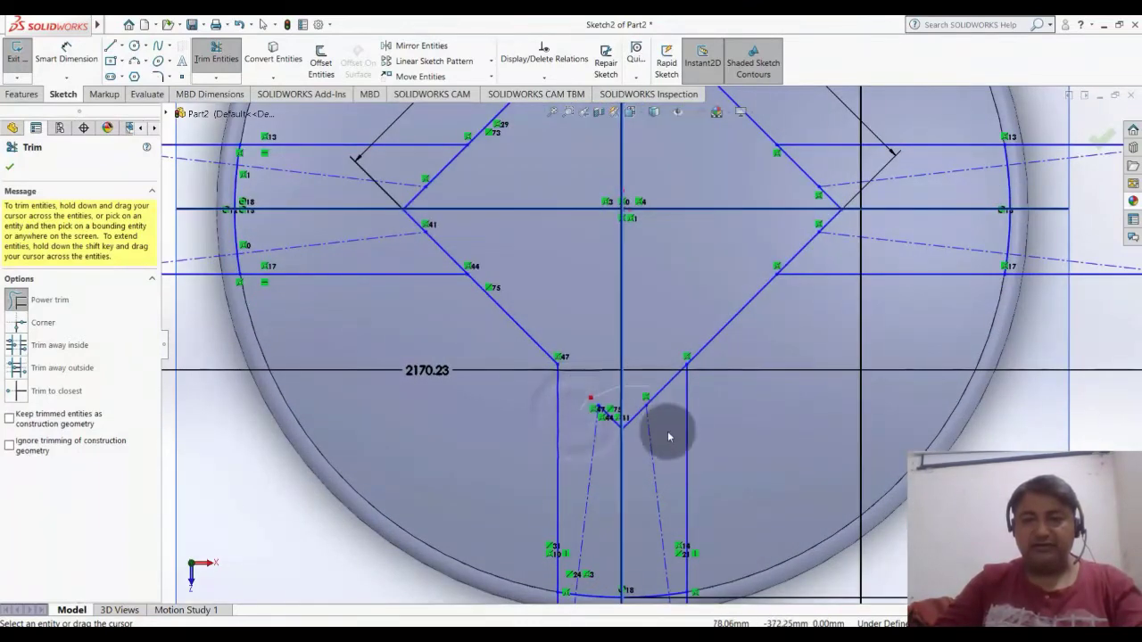
pyautogui.moveTo(603, 428); pyautogui.dragTo(643, 425)
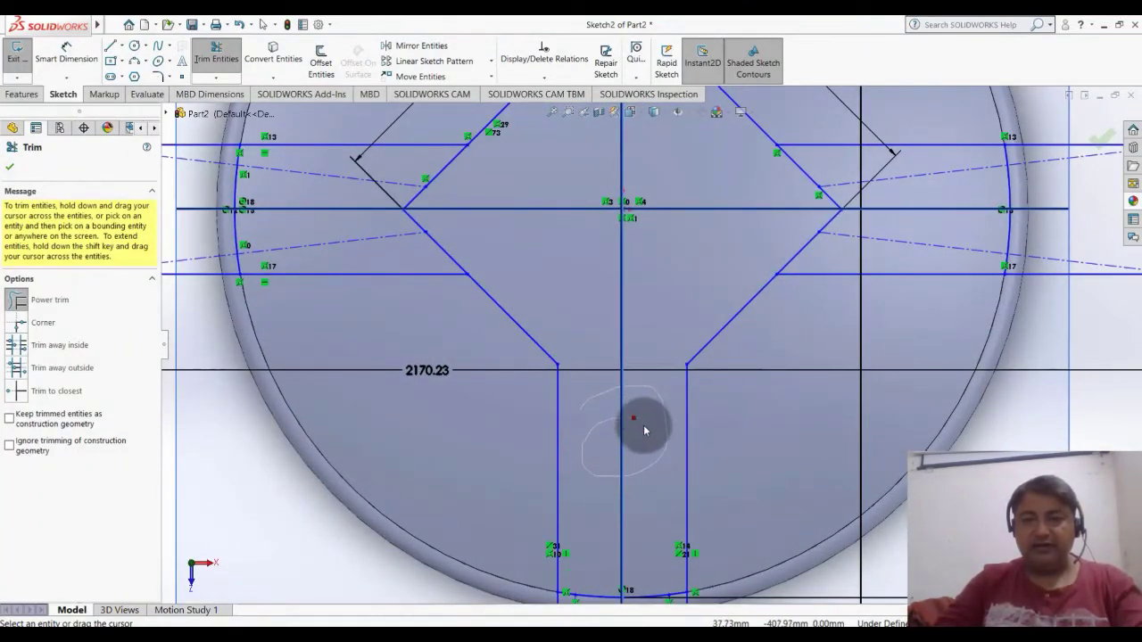
pyautogui.scroll(3, 578, 461)
pyautogui.scroll(-1, 778, 304)
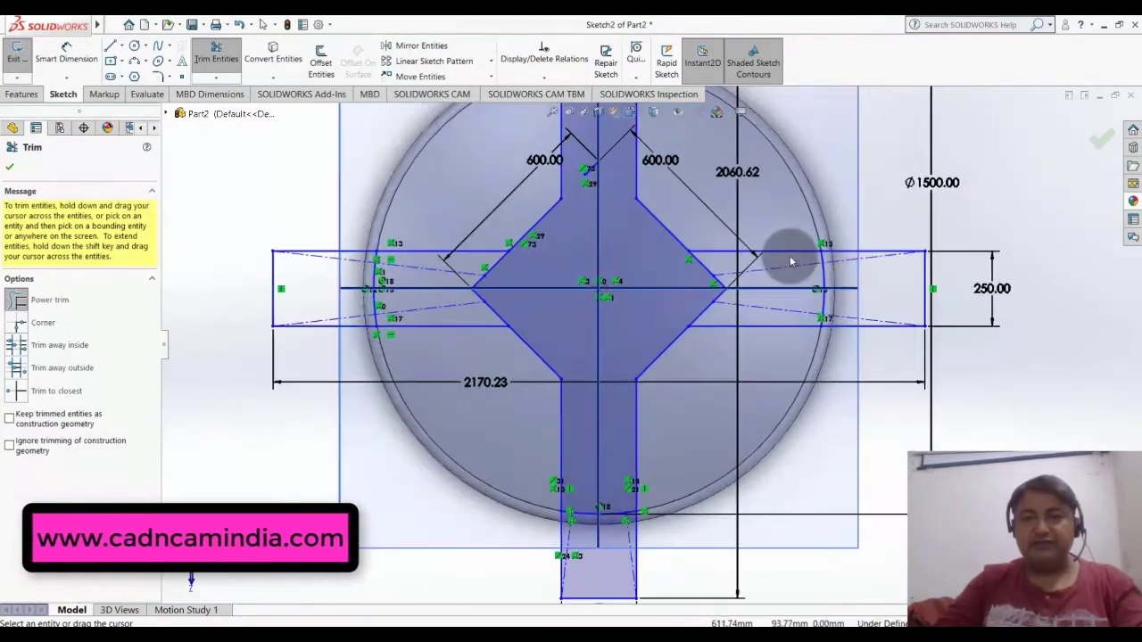
pyautogui.scroll(-1, 777, 290)
pyautogui.scroll(-1, 775, 284)
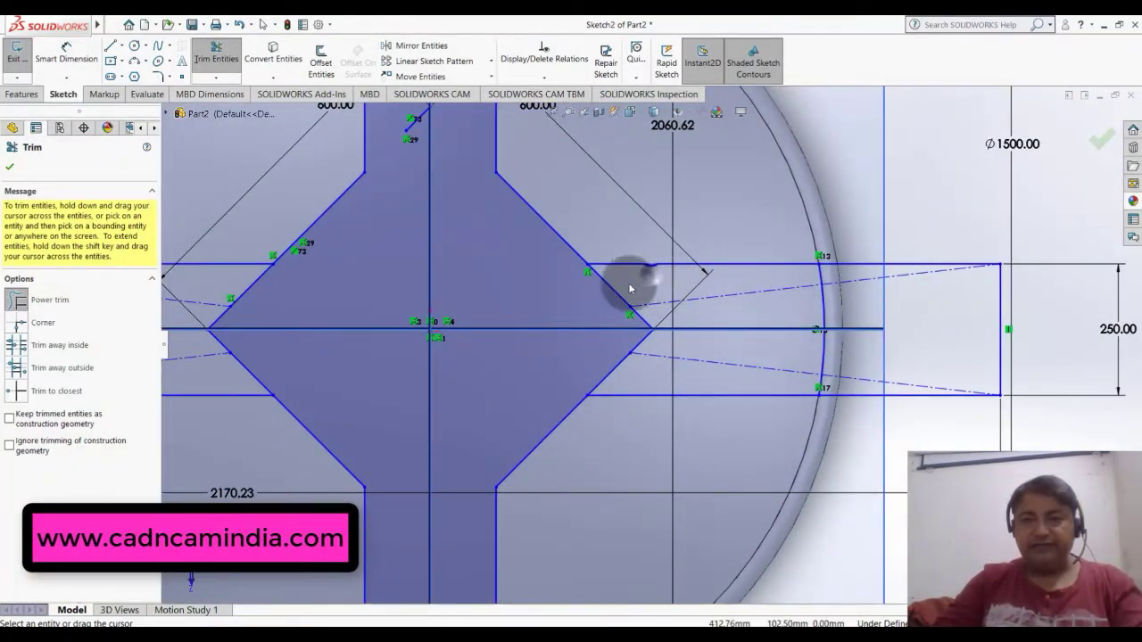
# Step: Trim the remaining diagonals, the arc between the right ribs, and the left bar extension beyond the circle
pyautogui.moveTo(629, 289)
pyautogui.mouseDown()
pyautogui.moveTo(604, 311)
pyautogui.moveTo(657, 305)
pyautogui.moveTo(726, 331)
pyautogui.moveTo(680, 392)
pyautogui.mouseUp()
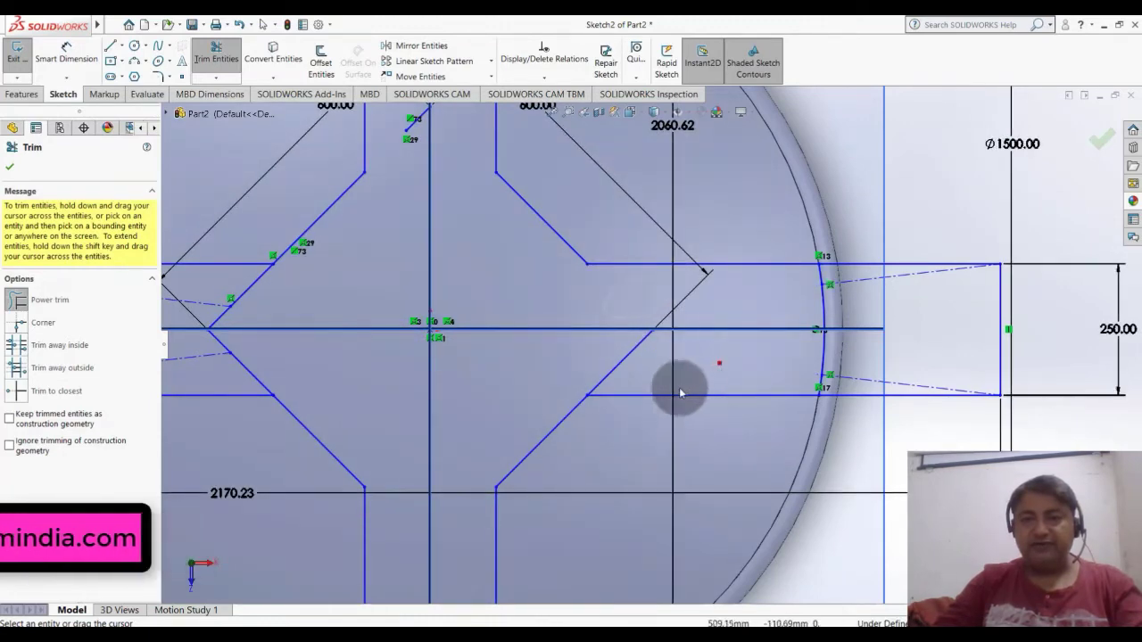
pyautogui.moveTo(613, 369); pyautogui.dragTo(821, 301)
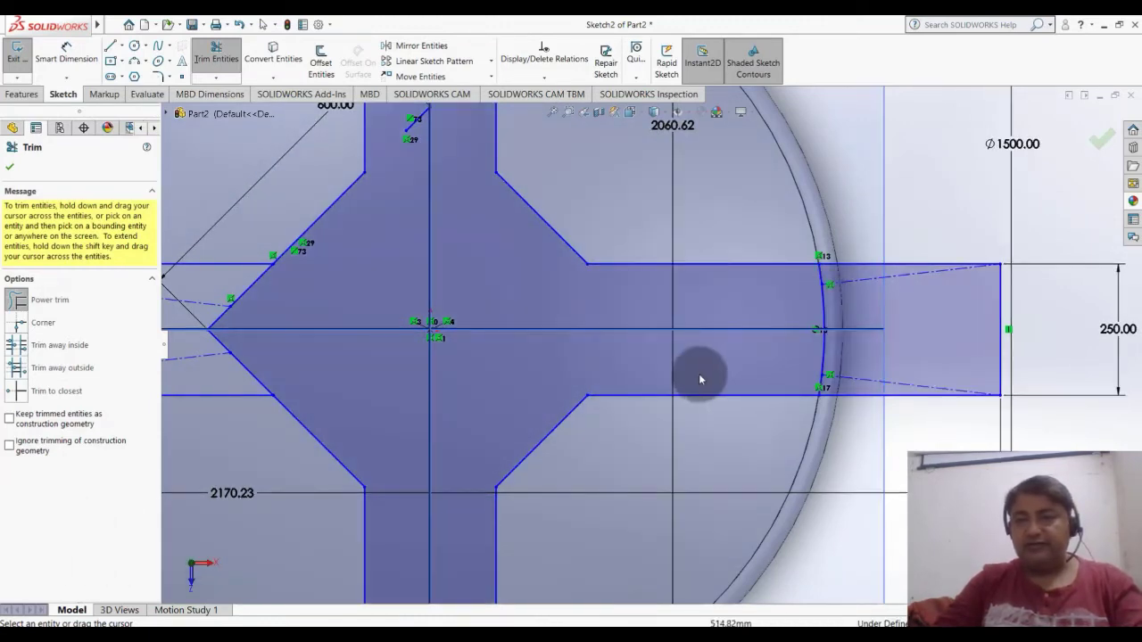
pyautogui.press('f')
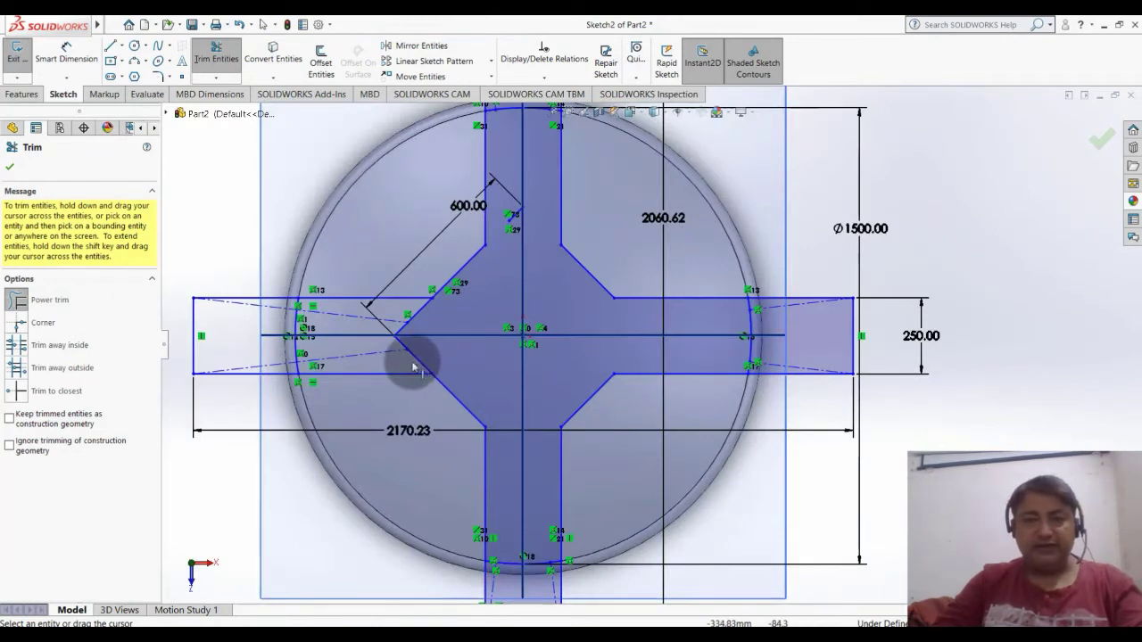
pyautogui.scroll(2, 671, 342)
pyautogui.scroll(-1, 347, 335)
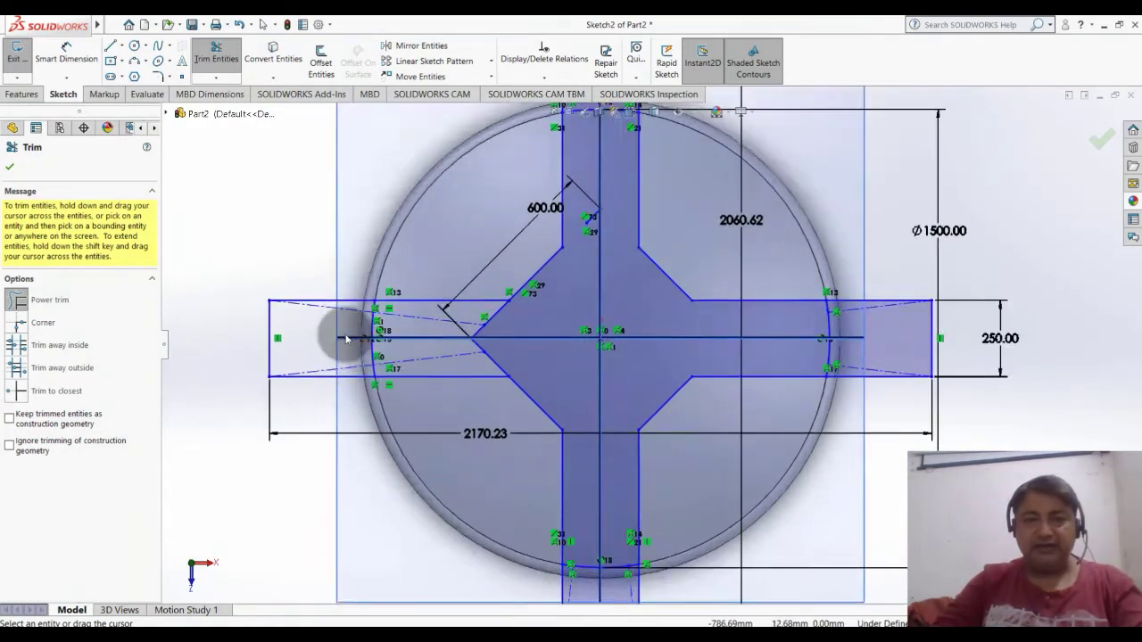
pyautogui.scroll(-1, 345, 331)
pyautogui.moveTo(561, 317)
pyautogui.mouseDown()
pyautogui.moveTo(522, 312)
pyautogui.moveTo(524, 358)
pyautogui.mouseUp()
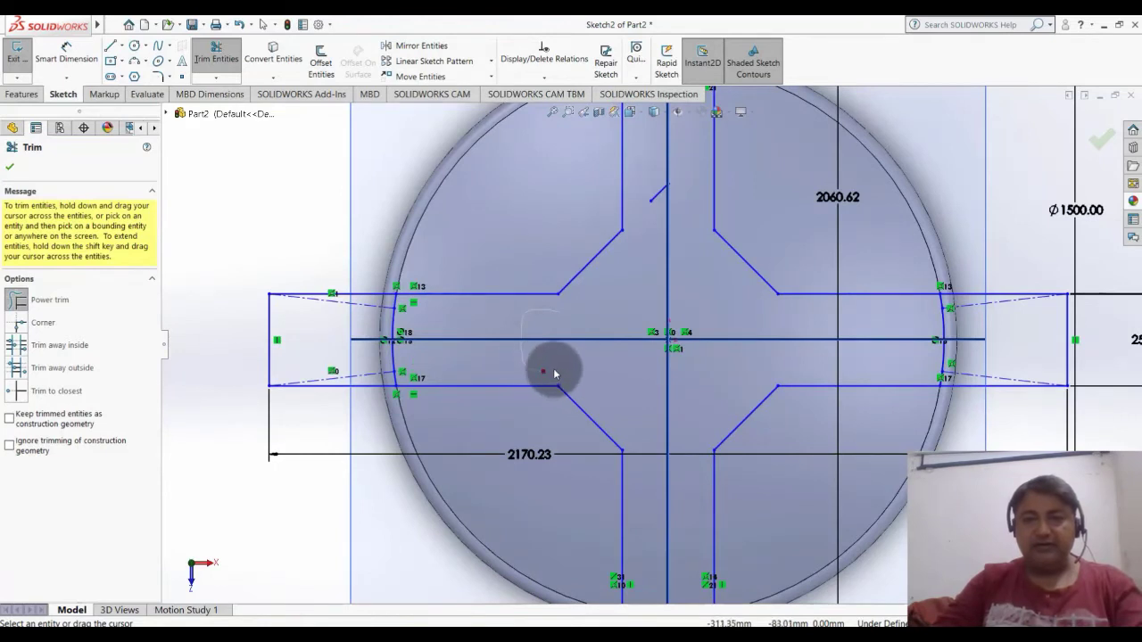
pyautogui.moveTo(654, 249); pyautogui.dragTo(655, 186)
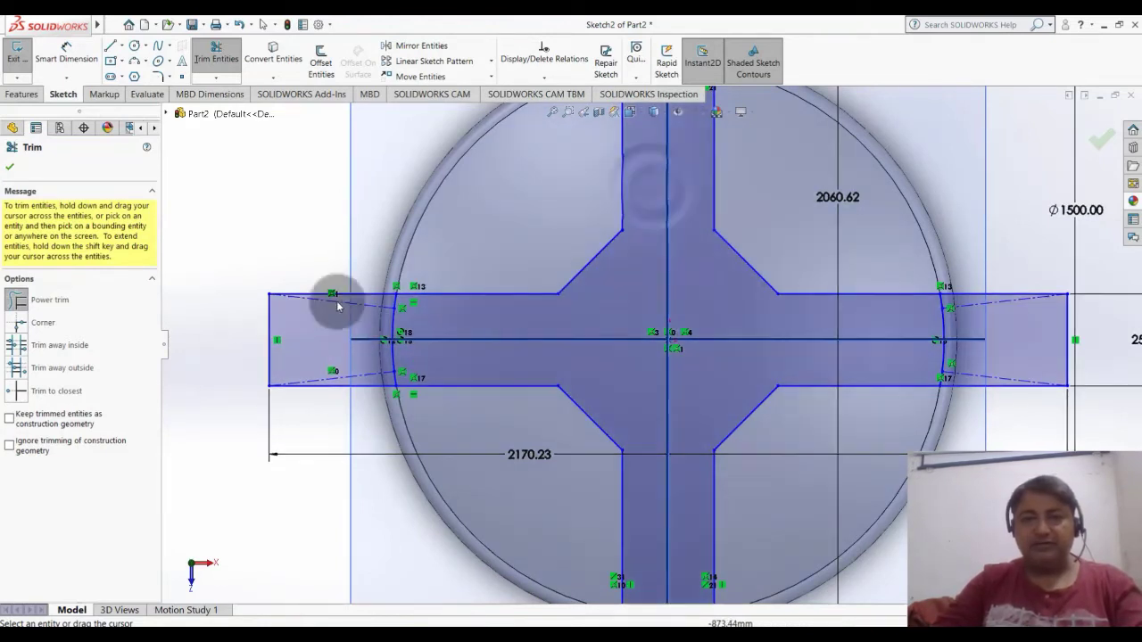
pyautogui.moveTo(346, 270)
pyautogui.mouseDown()
pyautogui.moveTo(339, 401)
pyautogui.moveTo(262, 368)
pyautogui.mouseUp()
# Step: Power-trim the right and bottom rectangle extensions outside the Ø1500 circle
pyautogui.press('f')
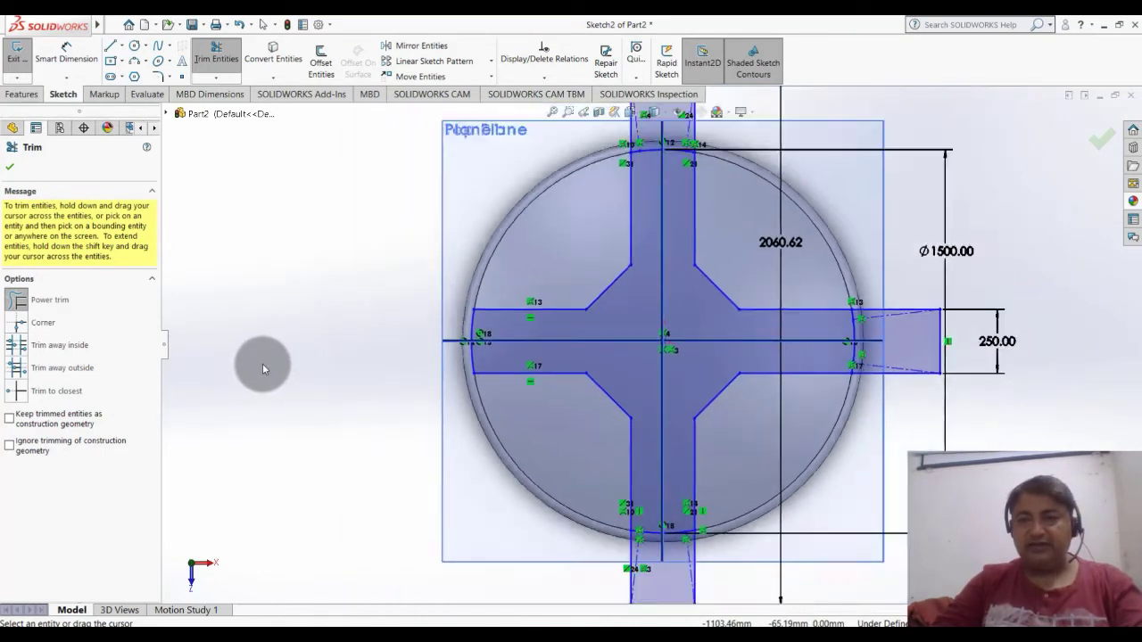
pyautogui.scroll(-2, 1033, 367)
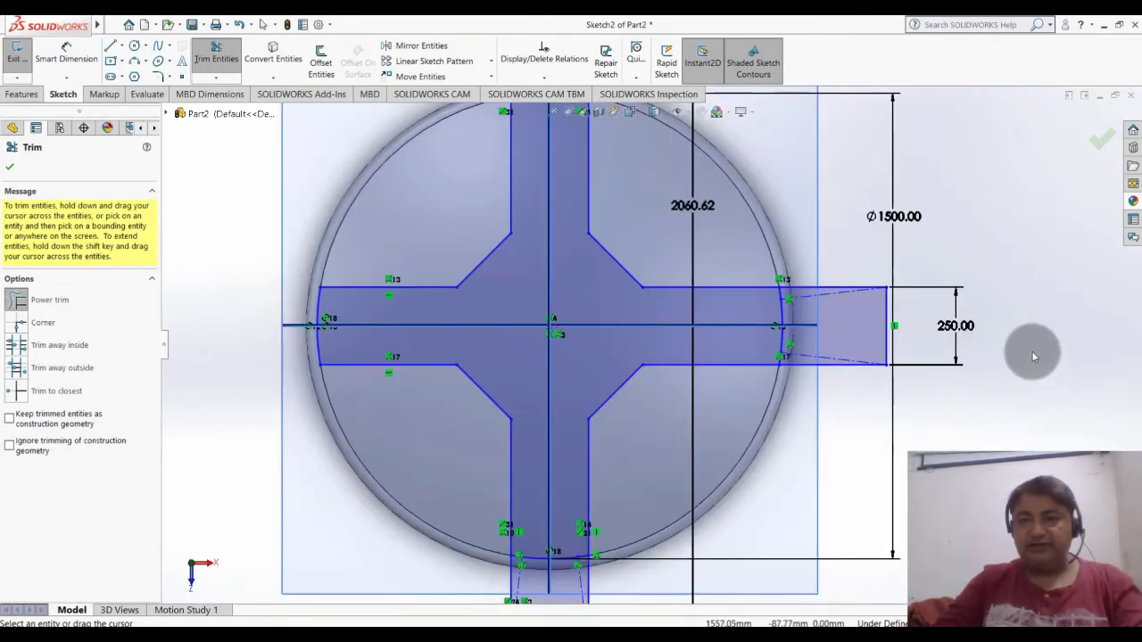
pyautogui.scroll(-2, 1027, 348)
pyautogui.moveTo(670, 177); pyautogui.dragTo(660, 393)
pyautogui.press('f')
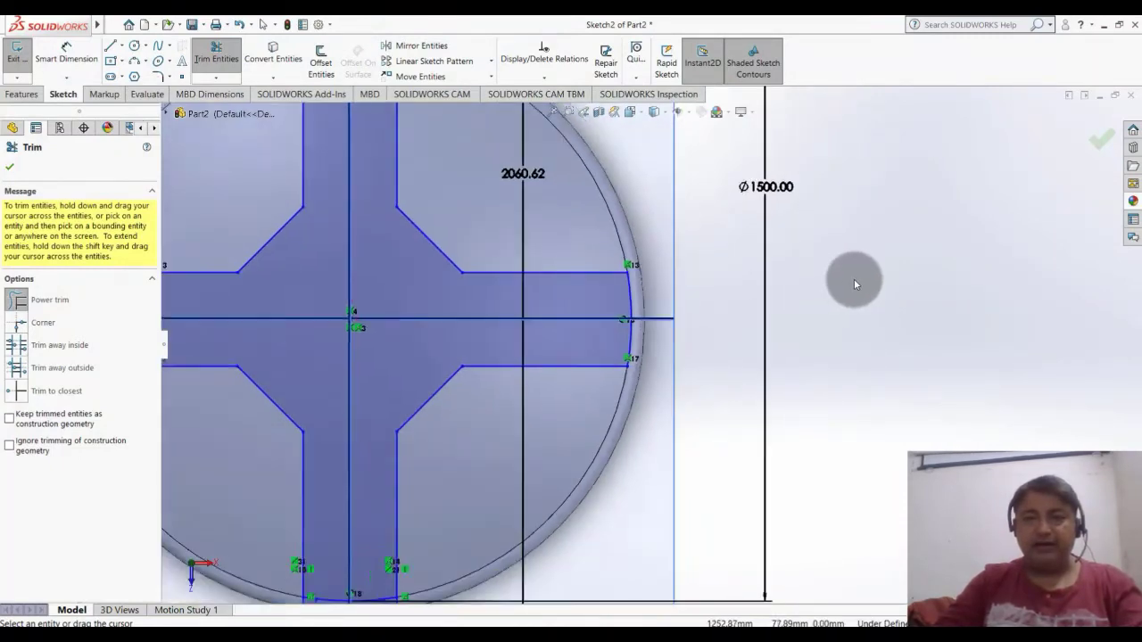
pyautogui.scroll(-1, 523, 471)
pyautogui.scroll(-3, 523, 467)
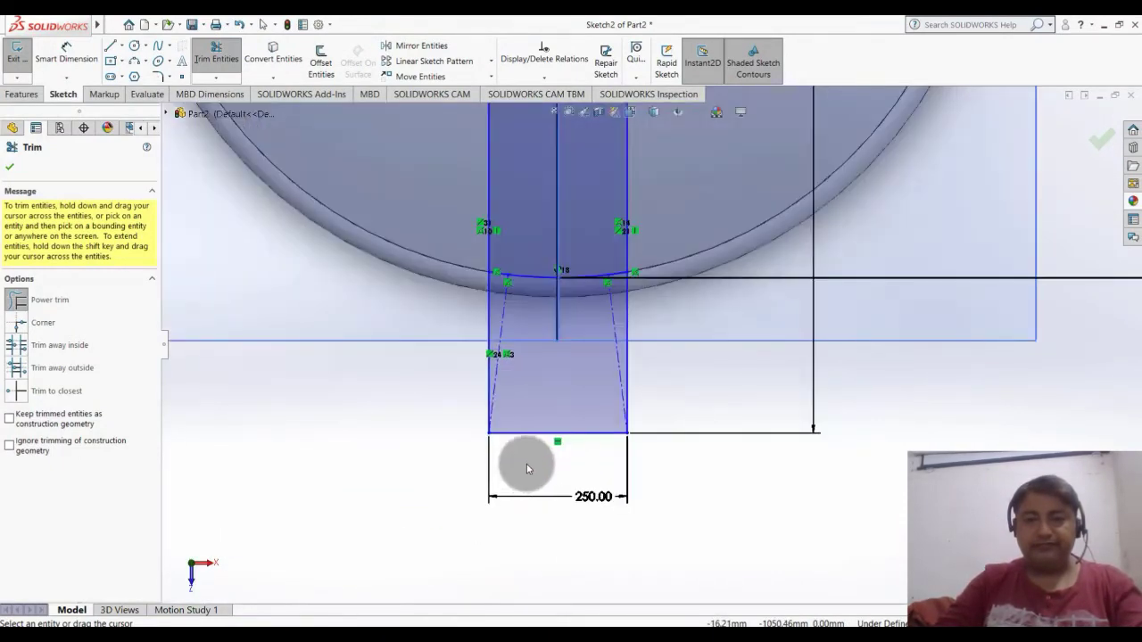
pyautogui.moveTo(463, 352); pyautogui.dragTo(588, 328)
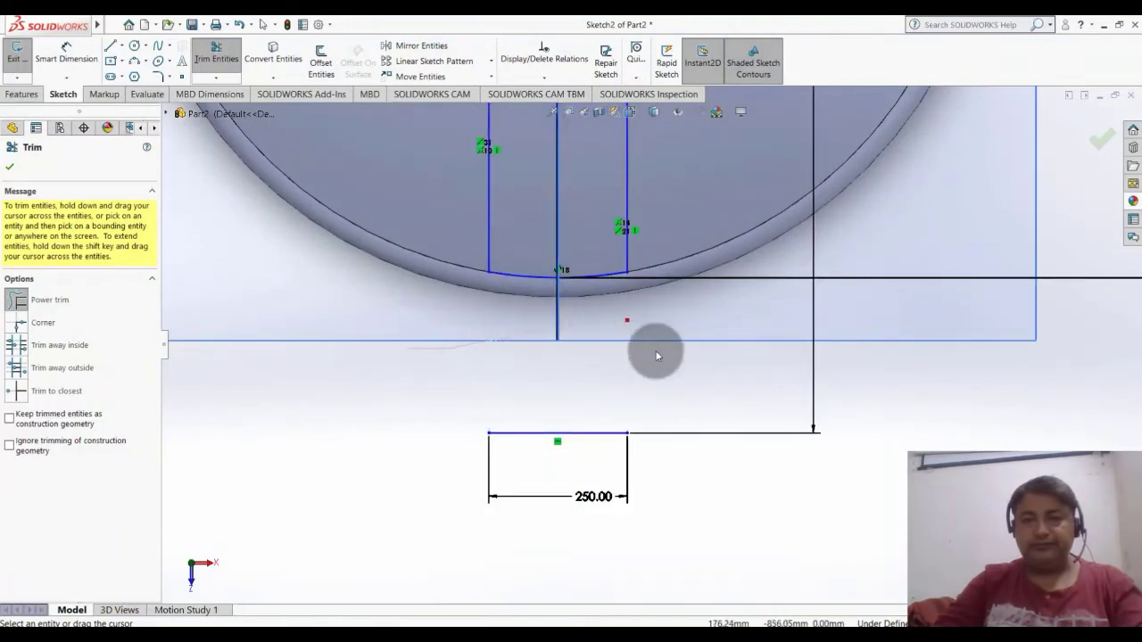
pyautogui.moveTo(655, 356); pyautogui.dragTo(556, 453)
# Step: Trim the top slot lines above the circle and end Trim Entities
pyautogui.scroll(3, 543, 524)
pyautogui.scroll(2, 615, 386)
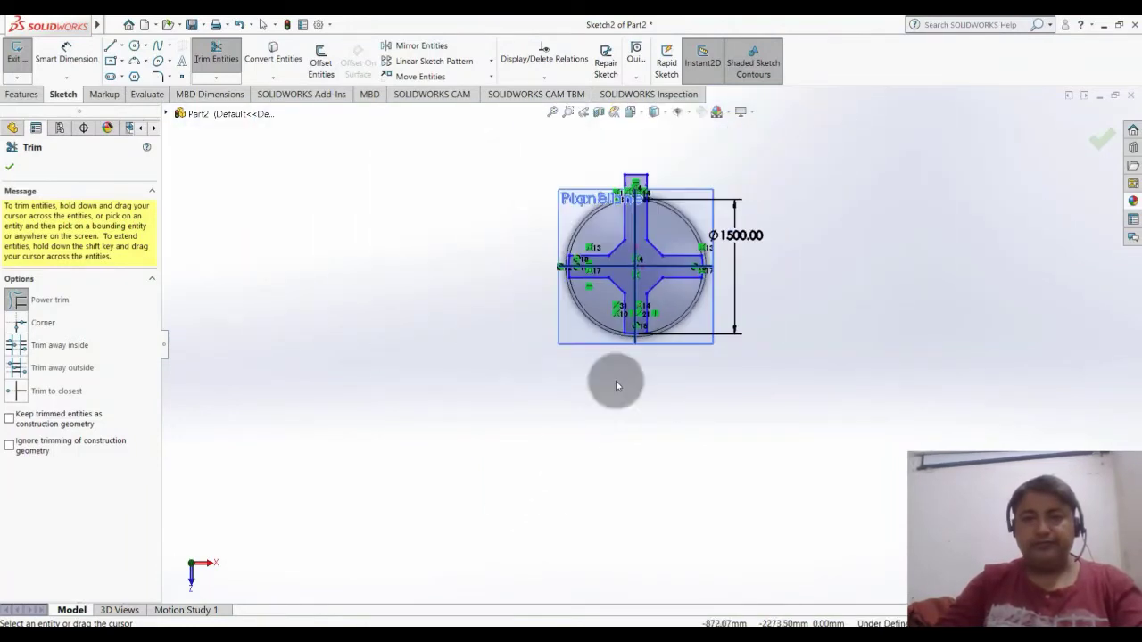
pyautogui.scroll(-2, 665, 197)
pyautogui.scroll(-3, 633, 231)
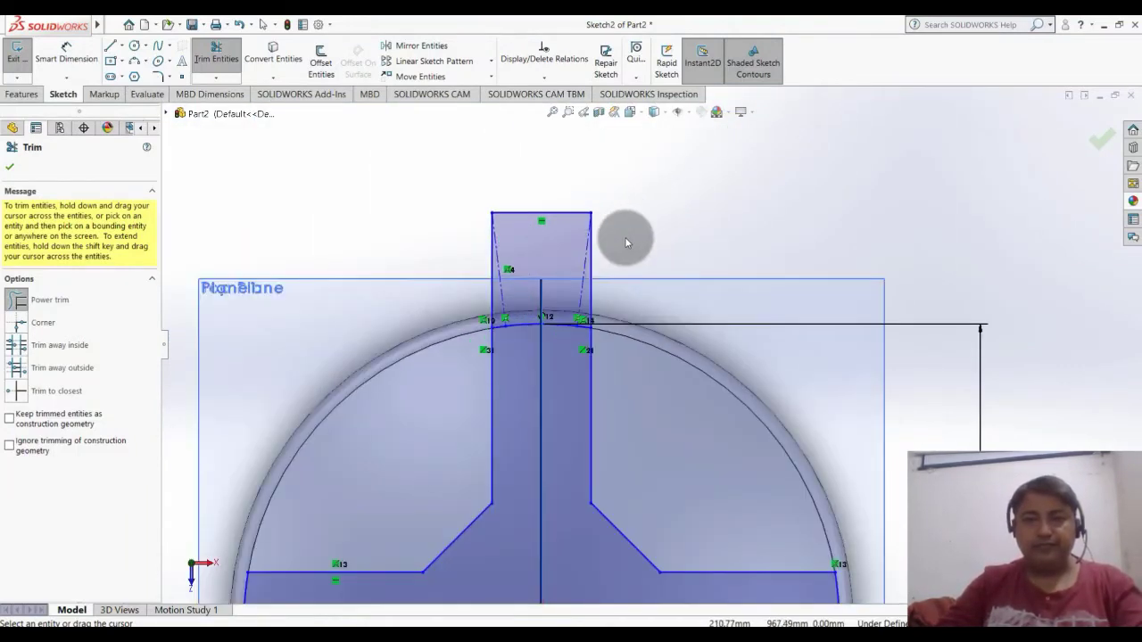
pyautogui.scroll(-1, 625, 242)
pyautogui.moveTo(629, 265)
pyautogui.mouseDown()
pyautogui.moveTo(502, 207)
pyautogui.moveTo(617, 186)
pyautogui.mouseUp()
pyautogui.scroll(3, 617, 185)
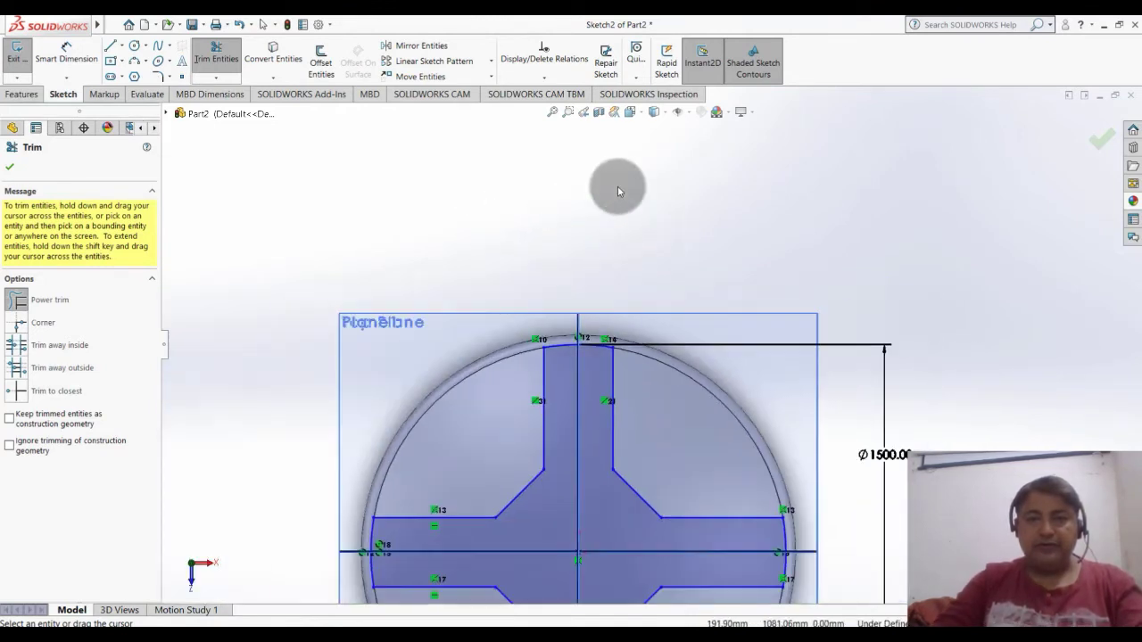
pyautogui.scroll(2, 618, 185)
pyautogui.moveTo(656, 484); pyautogui.dragTo(641, 508)
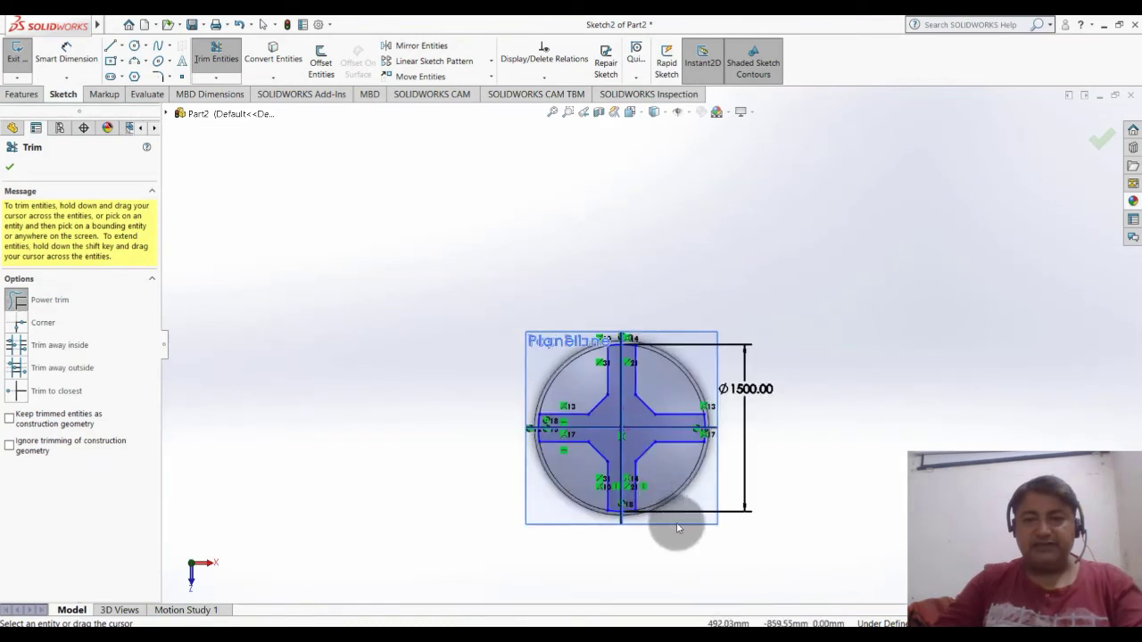
pyautogui.scroll(-1, 651, 486)
pyautogui.scroll(-2, 632, 443)
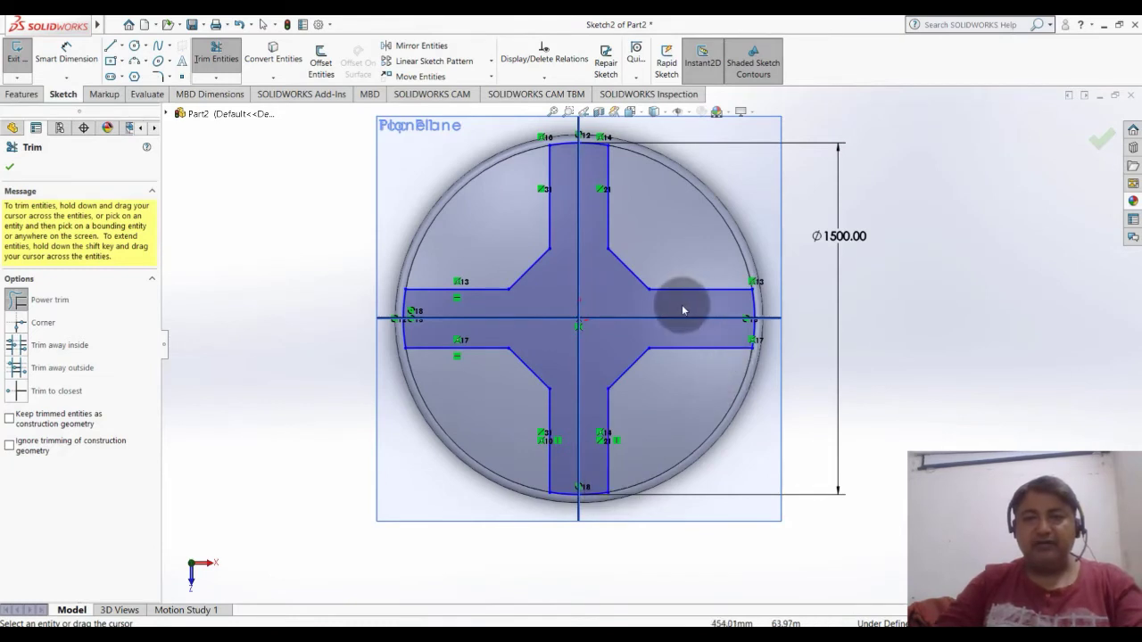
pyautogui.scroll(2, 795, 546)
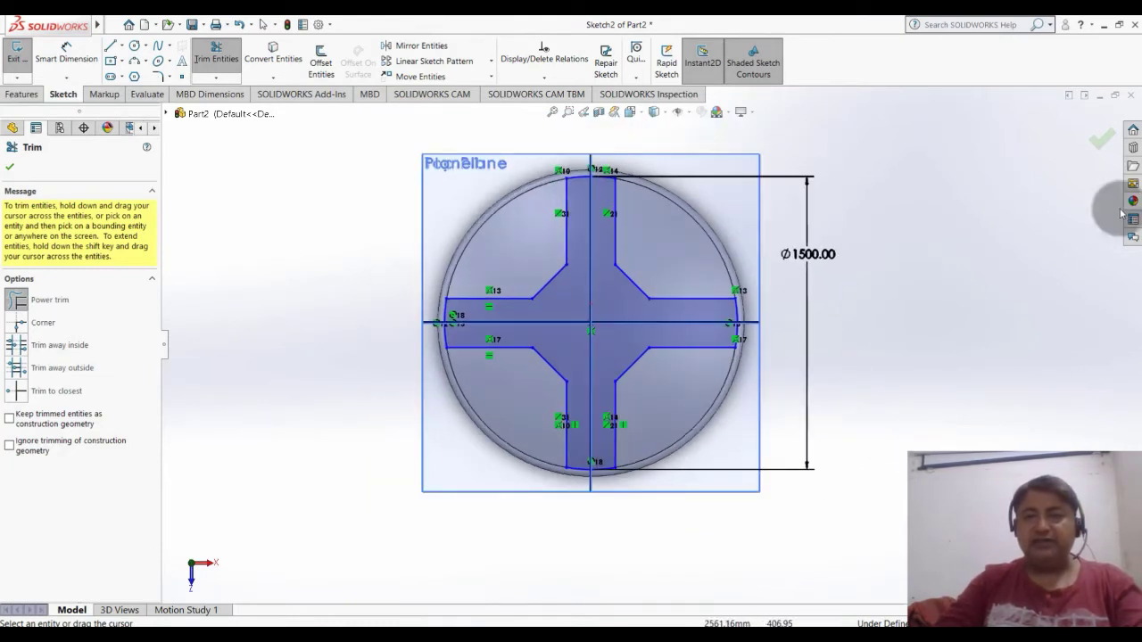
pyautogui.click(1100, 140)
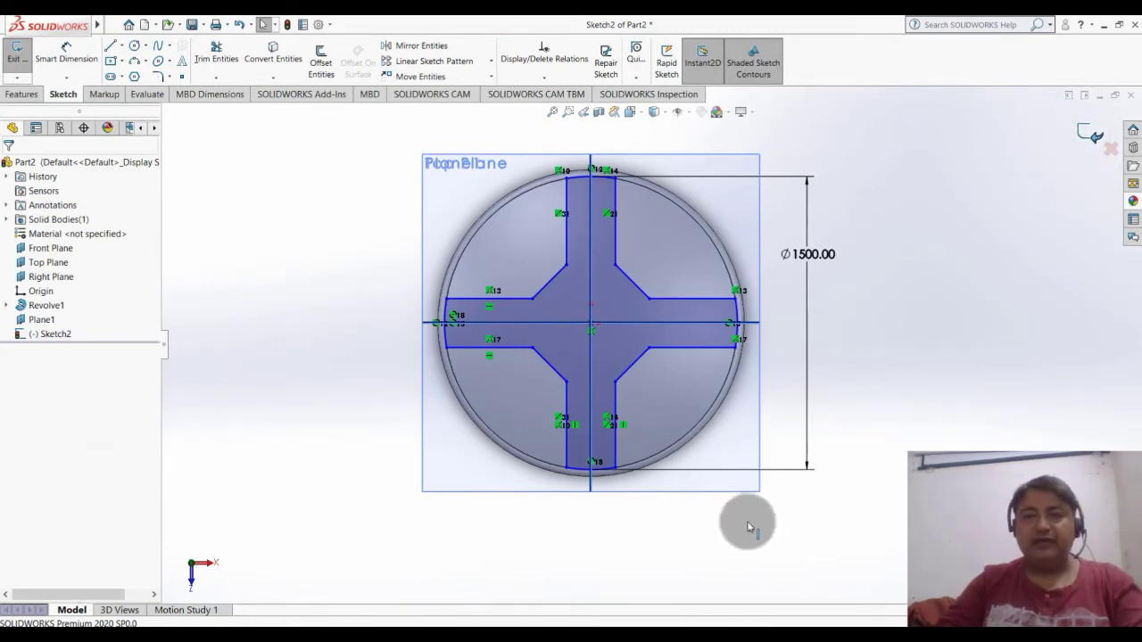
# Step: Exit the cross rib sketch and start an Extruded Boss/Base from it
pyautogui.moveTo(748, 527); pyautogui.dragTo(697, 541, button='right')
pyautogui.moveTo(691, 540)
pyautogui.mouseDown(button='middle')
pyautogui.moveTo(716, 438)
pyautogui.moveTo(770, 451)
pyautogui.moveTo(754, 499)
pyautogui.mouseUp(button='middle')
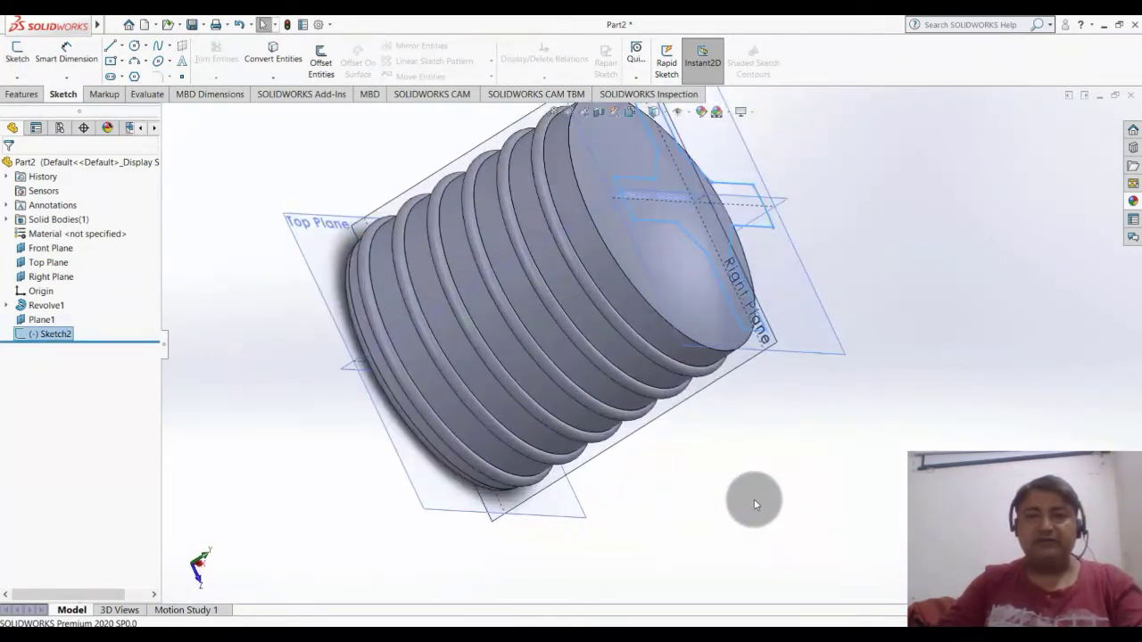
pyautogui.click(20, 94)
pyautogui.click(20, 76)
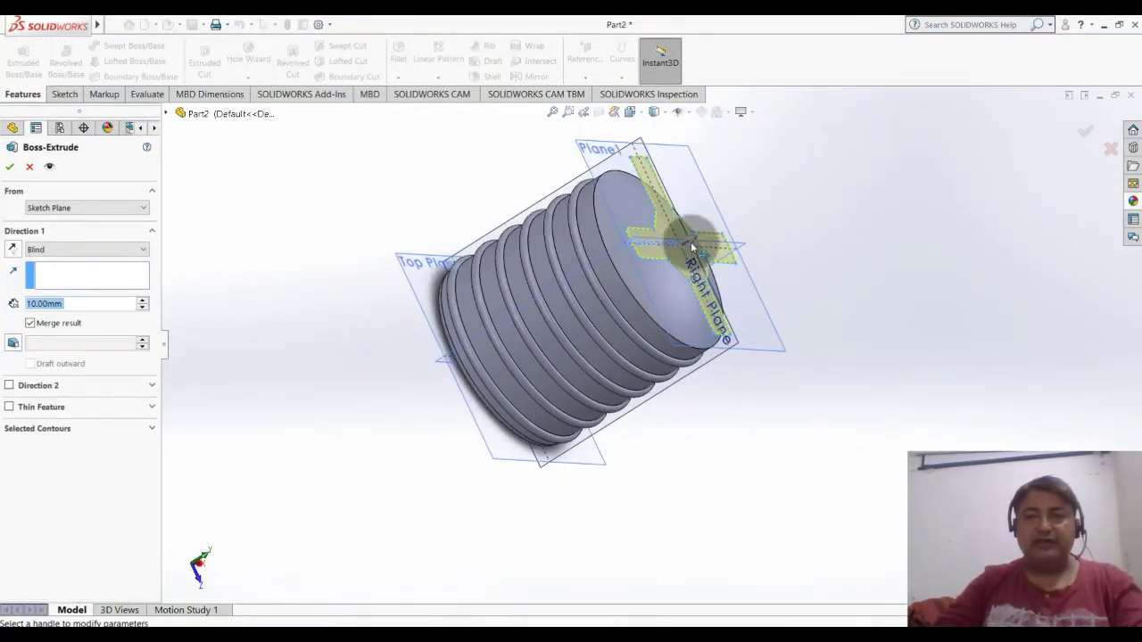
# Step: Set Direction 1 to Up To Surface, ending on the tank's domed top face
pyautogui.moveTo(692, 247); pyautogui.dragTo(721, 198)
pyautogui.scroll(-2, 721, 199)
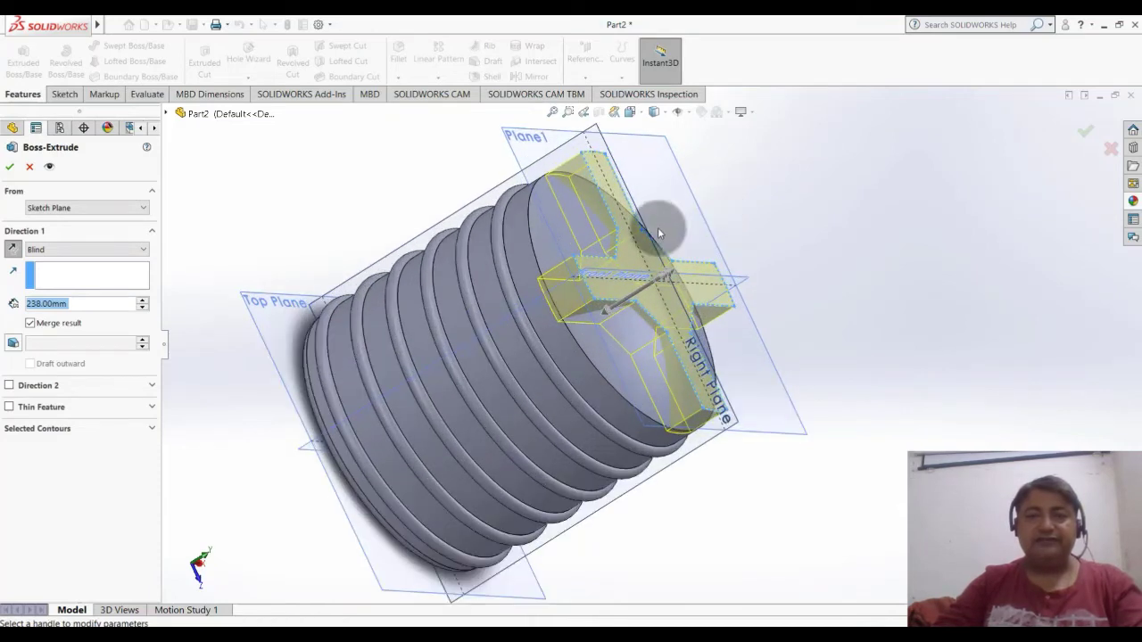
pyautogui.click(115, 251)
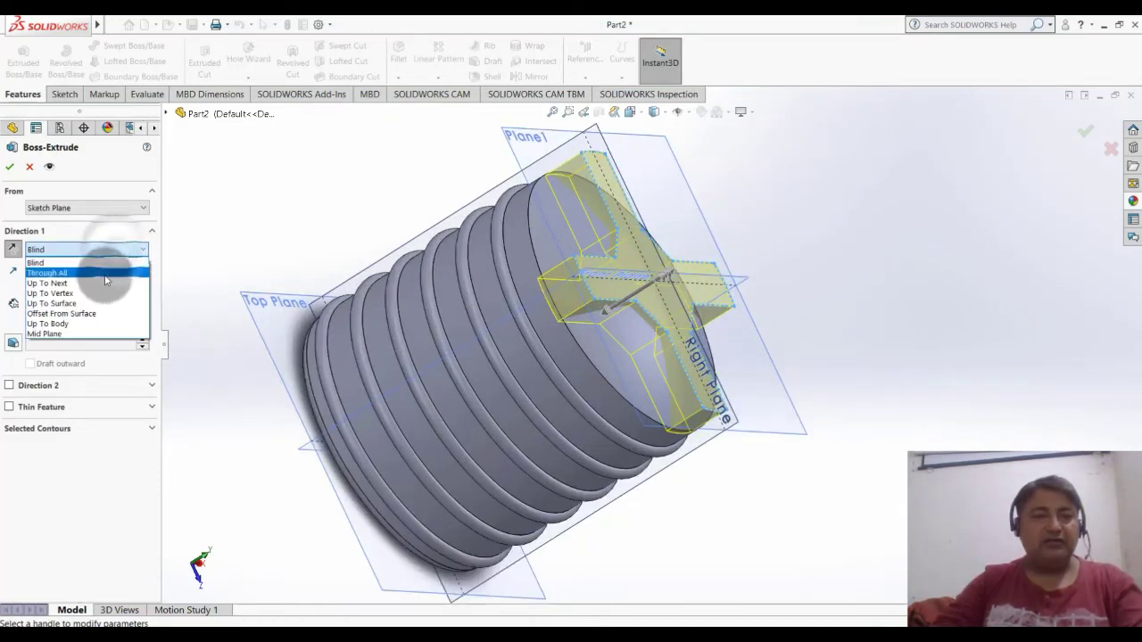
pyautogui.click(104, 304)
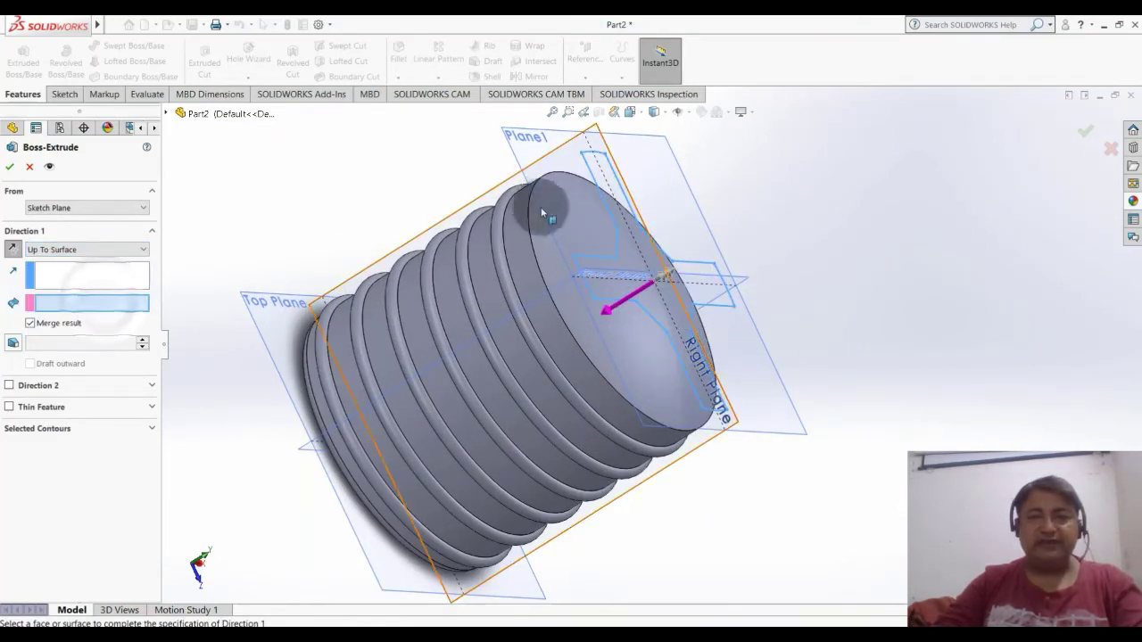
pyautogui.click(543, 244)
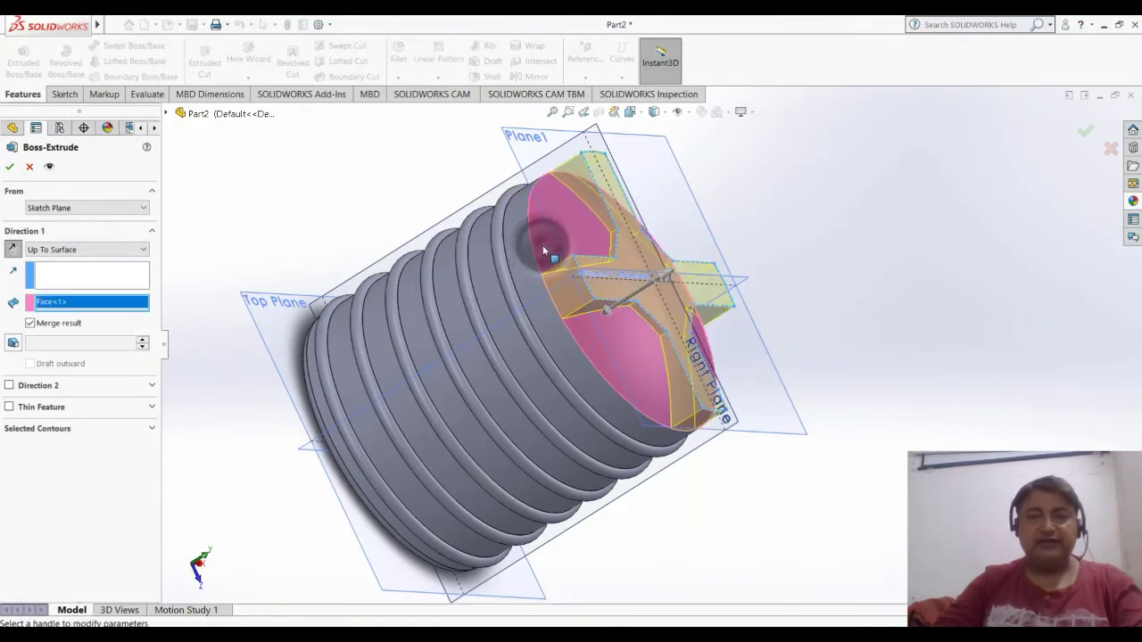
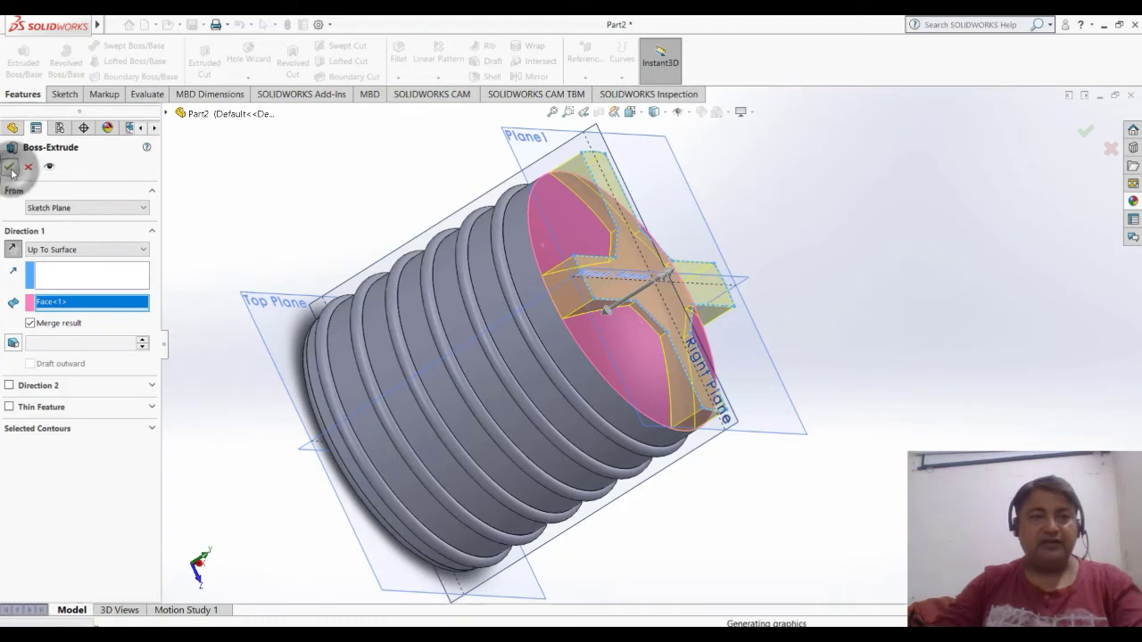
# Step: Accept the cross-shaped extrusion and start a sketch on the tank's top face
pyautogui.press('Return')
pyautogui.moveTo(850, 334)
pyautogui.mouseDown(button='middle')
pyautogui.moveTo(795, 306)
pyautogui.moveTo(806, 276)
pyautogui.mouseUp(button='middle')
pyautogui.click(288, 174)
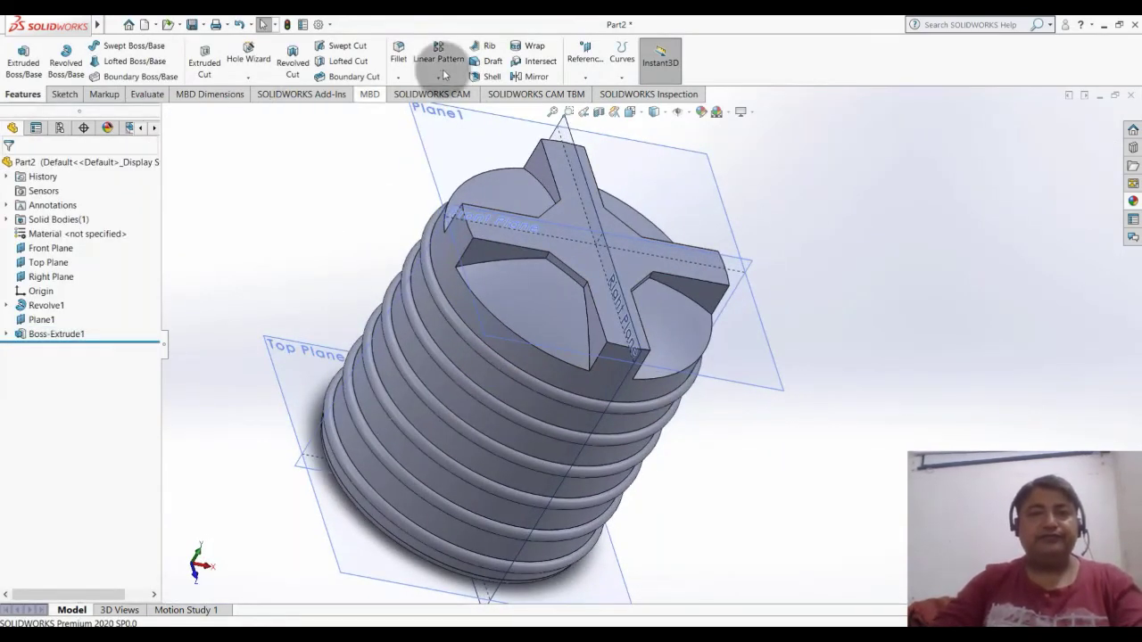
pyautogui.click(64, 93)
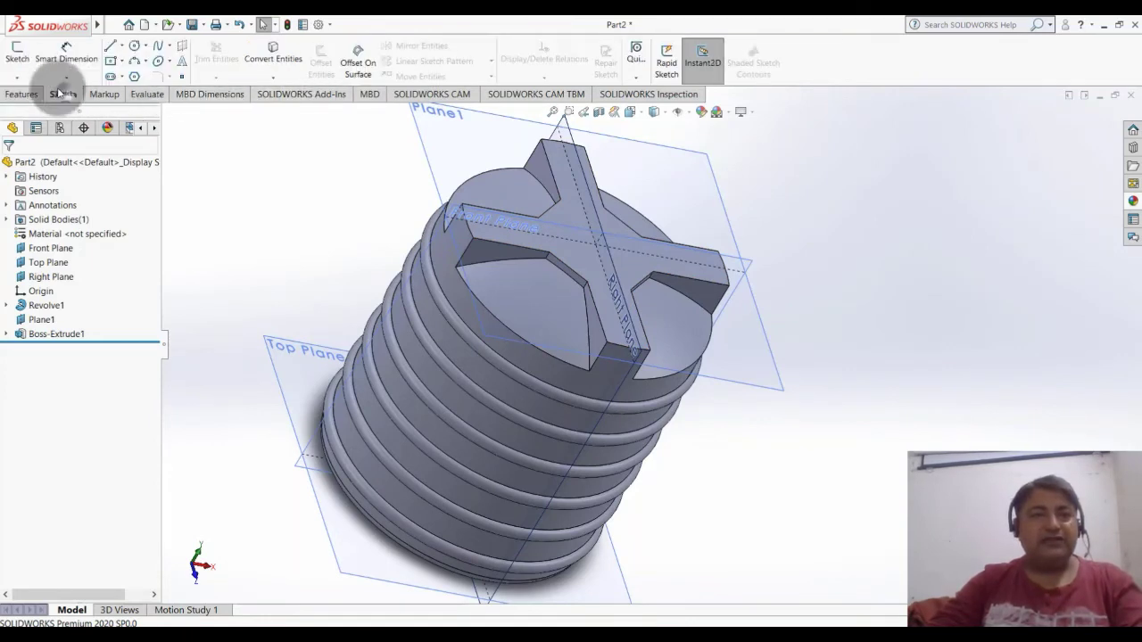
pyautogui.click(18, 56)
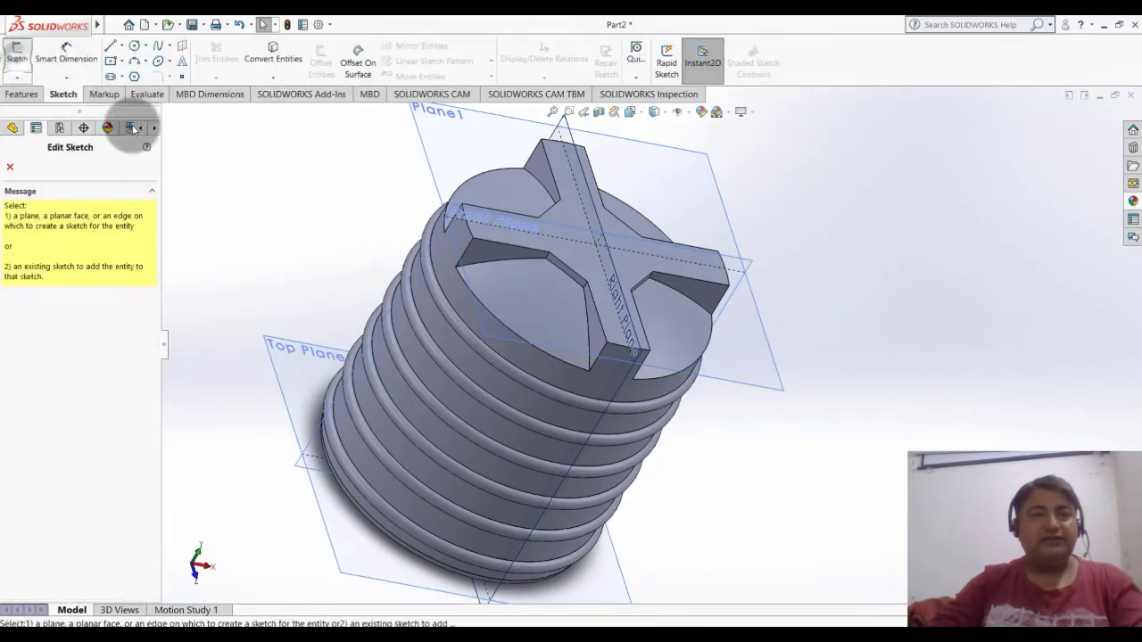
pyautogui.click(570, 214)
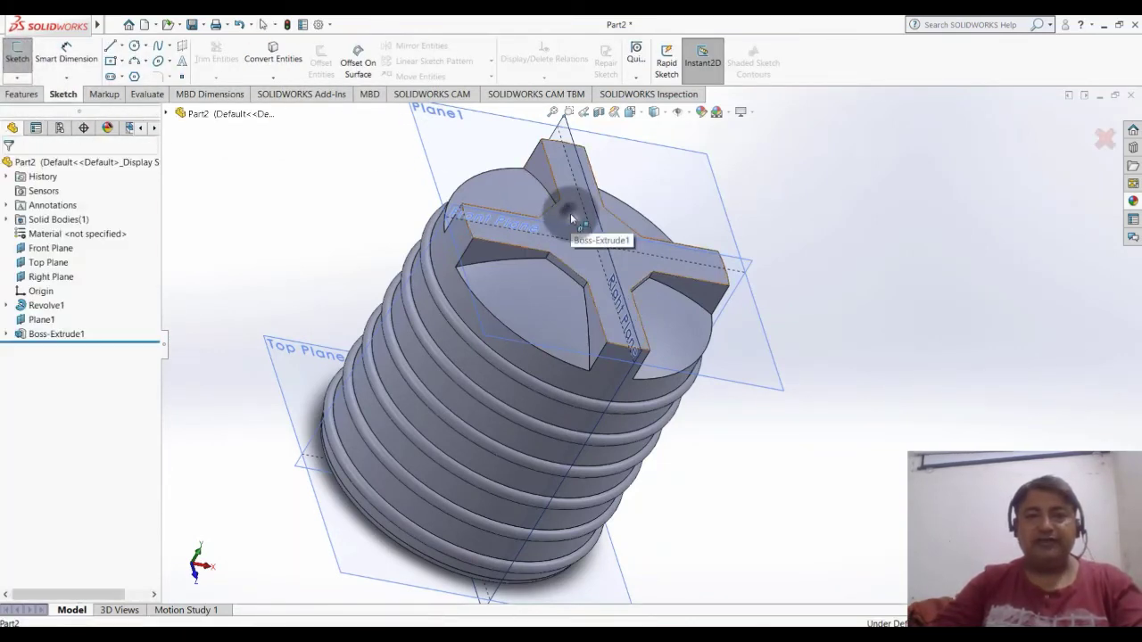
# Step: Sketch a circle at the origin and dimension it to Ø400 mm
pyautogui.click(132, 45)
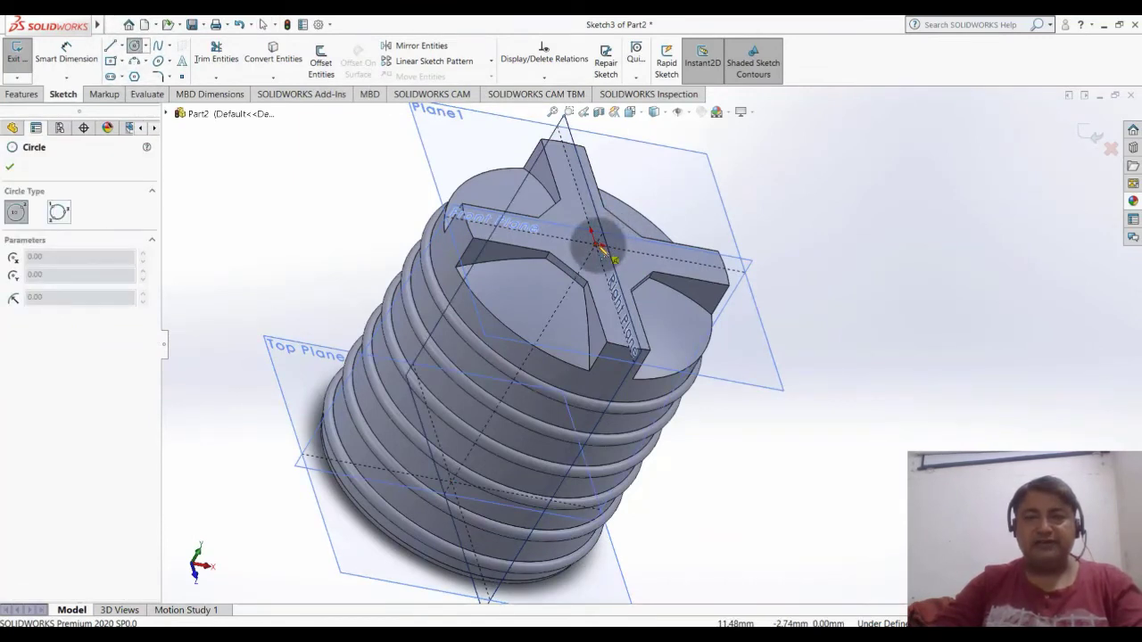
pyautogui.click(596, 242)
pyautogui.click(629, 225)
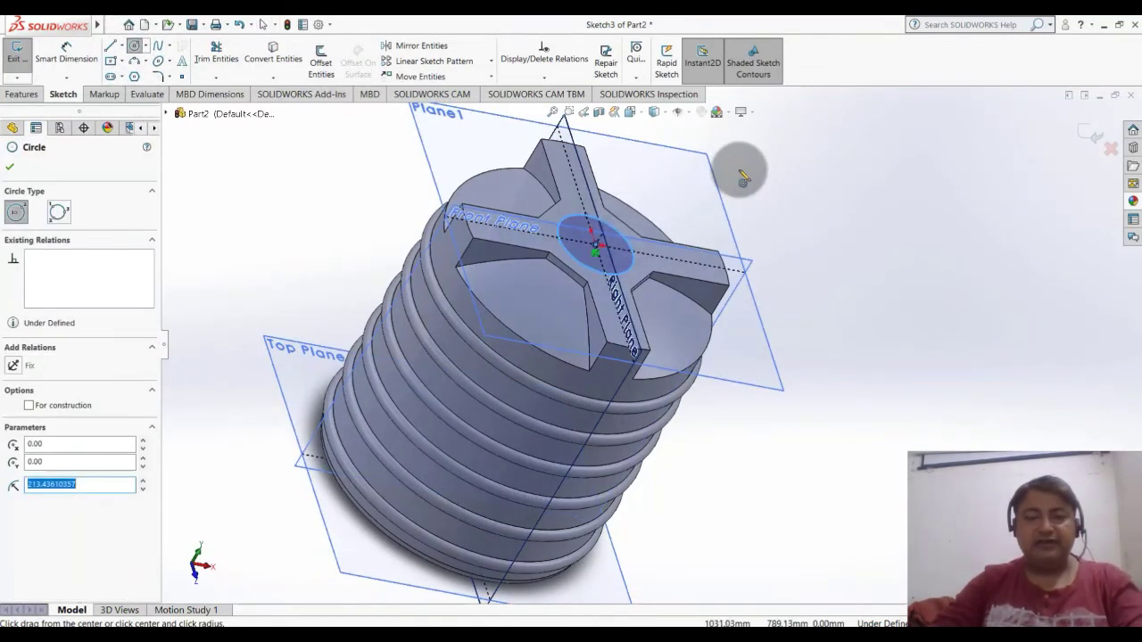
pyautogui.press('Escape')
pyautogui.click(66, 53)
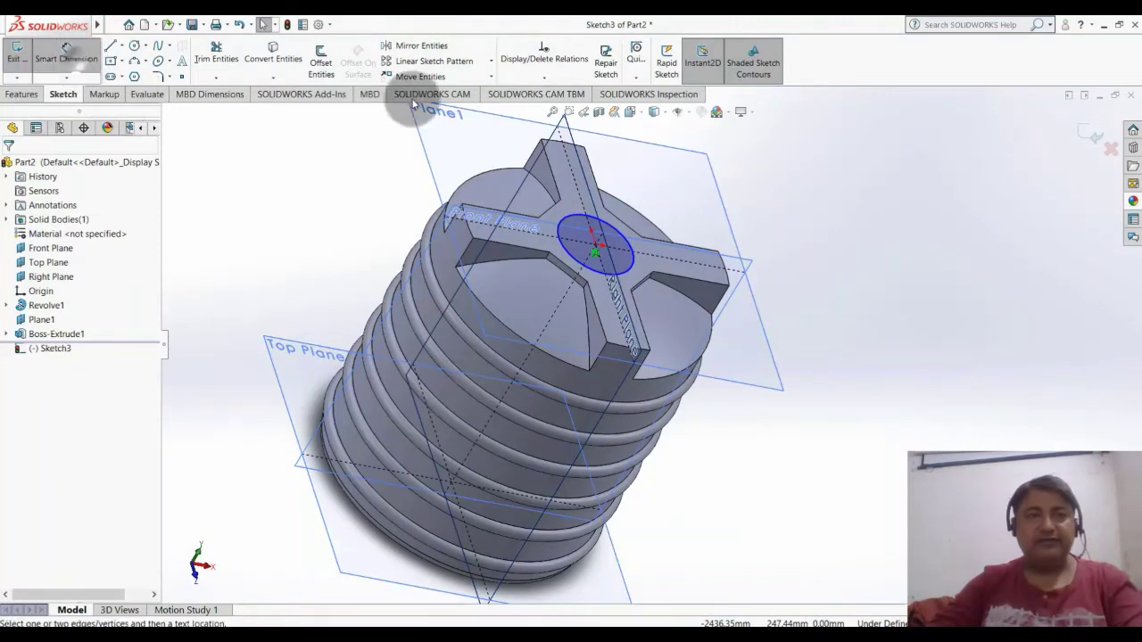
pyautogui.click(628, 246)
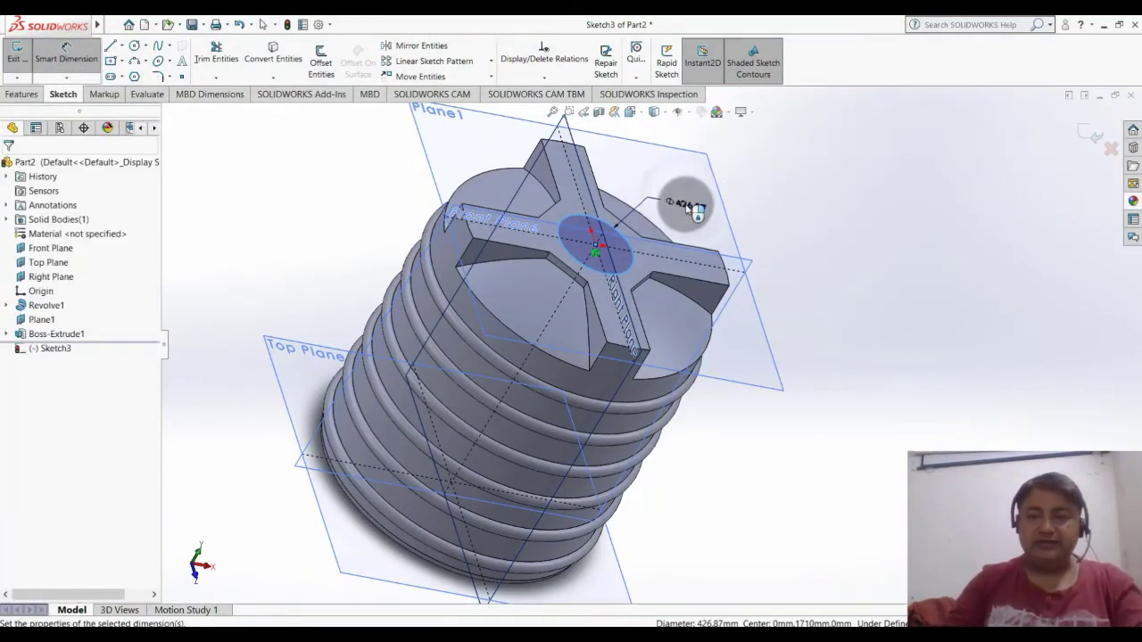
pyautogui.click(688, 207)
pyautogui.write('400')
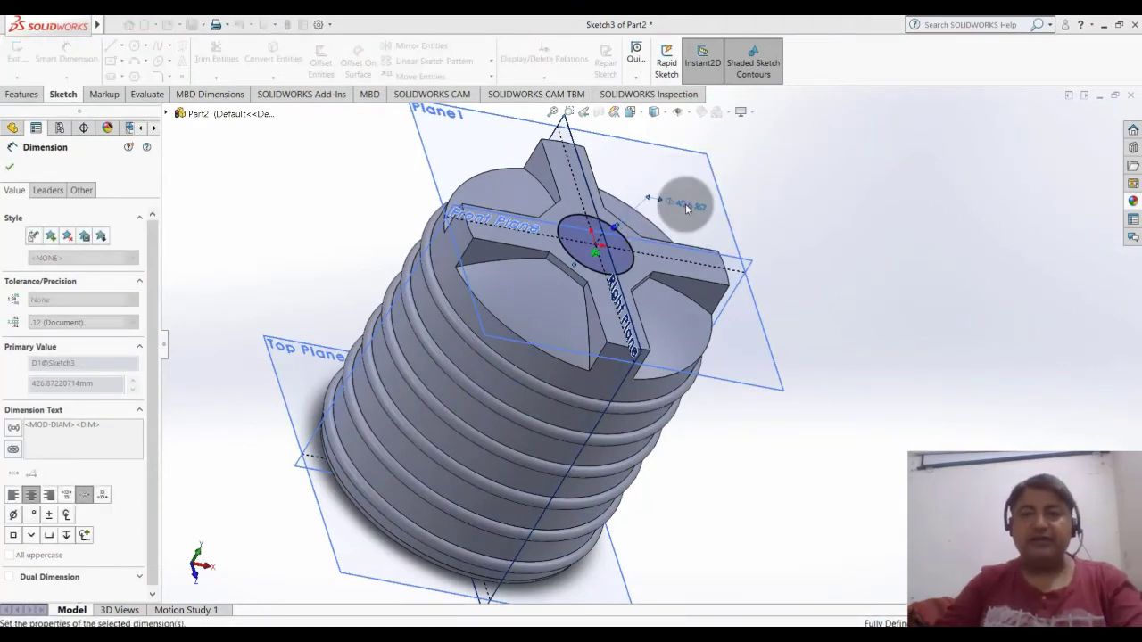
pyautogui.press('Return')
# Step: Extrude the 400 mm circle 60 mm as a boss to form the hub
pyautogui.click(22, 94)
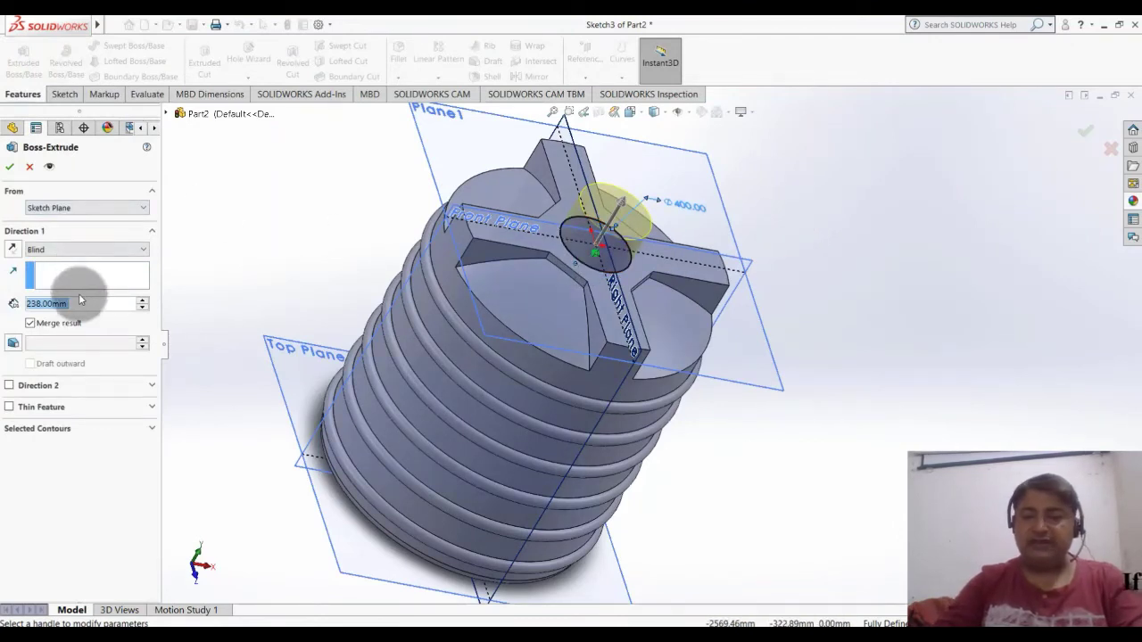
pyautogui.write('0')
pyautogui.press('Return')
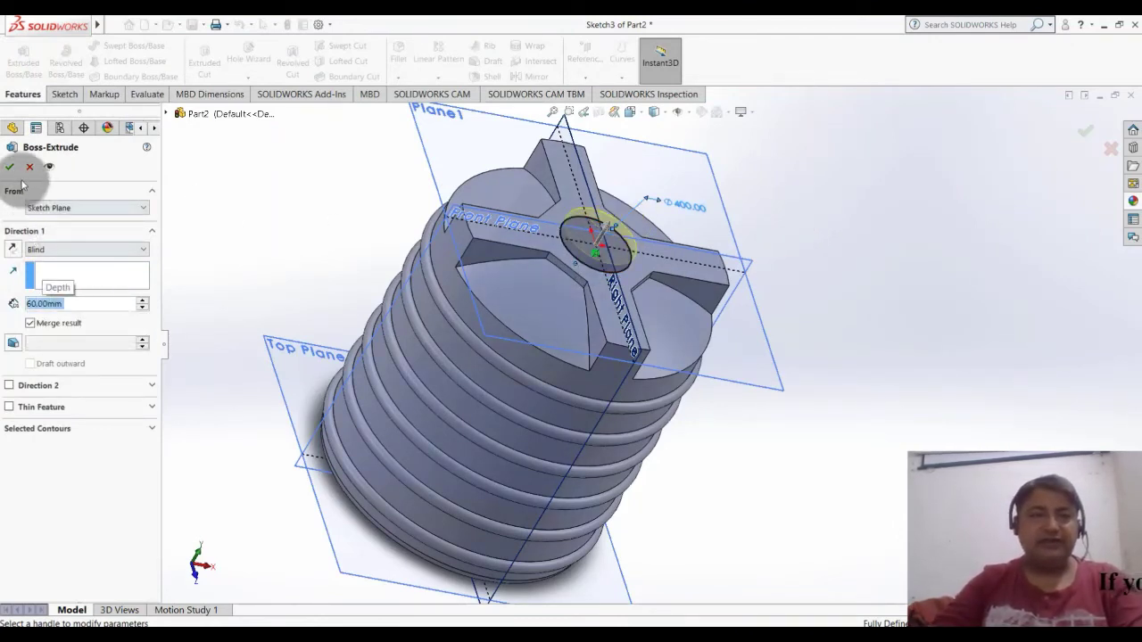
pyautogui.click(10, 167)
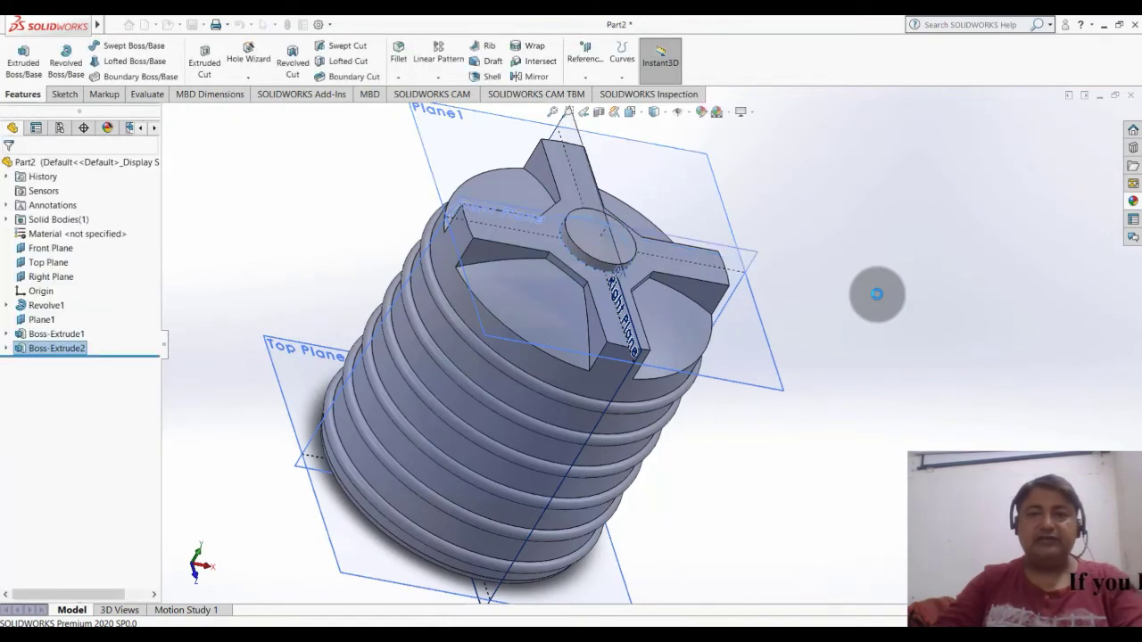
# Step: Apply a 20 mm fillet to the four recessed top faces between the cross ribs
pyautogui.click(850, 318)
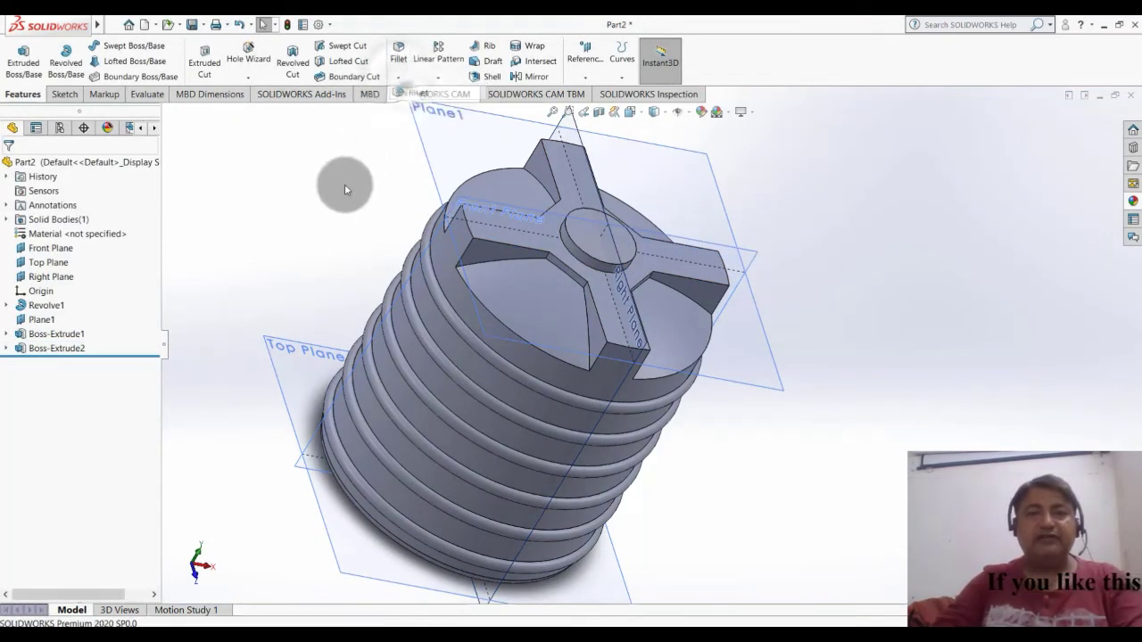
pyautogui.hotkey('ctrl', 'f')
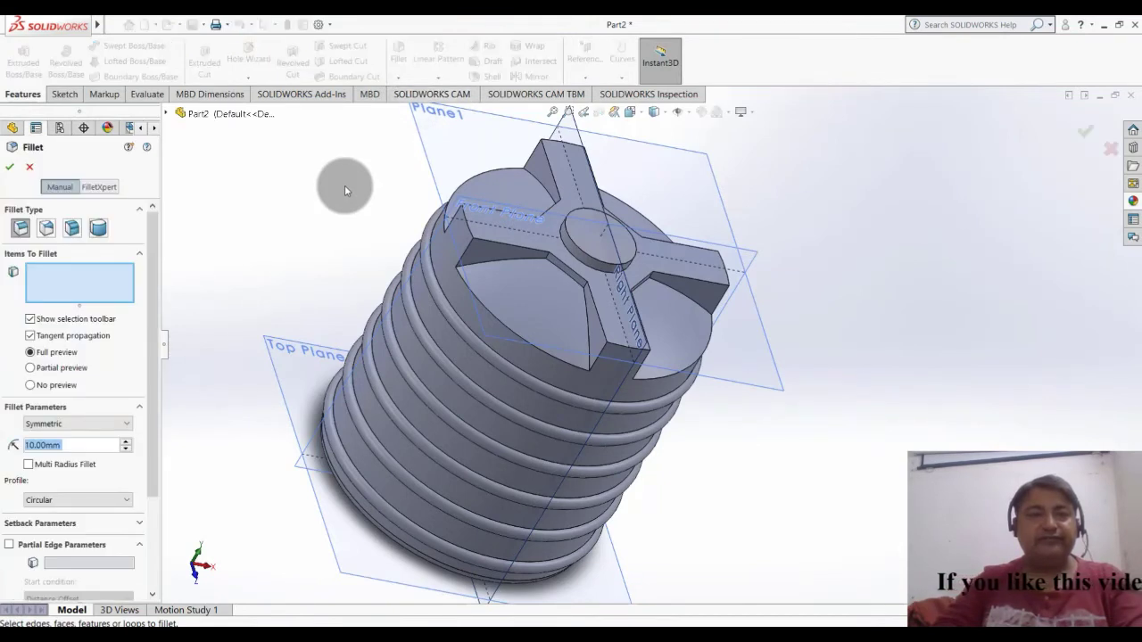
pyautogui.write('2')
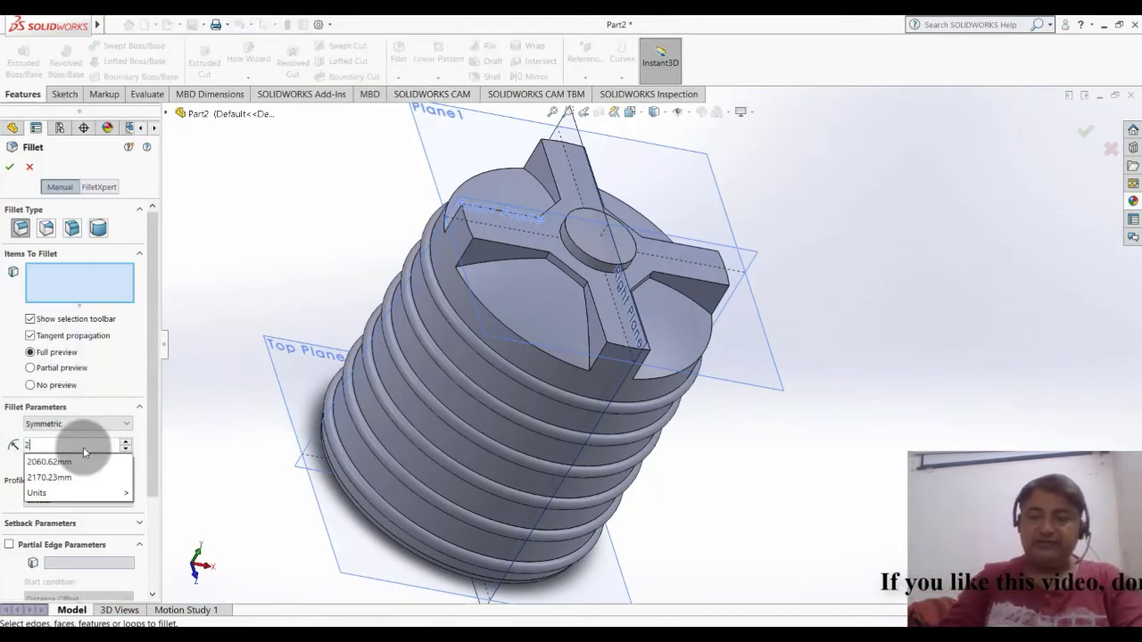
pyautogui.write('0')
pyautogui.press('Return')
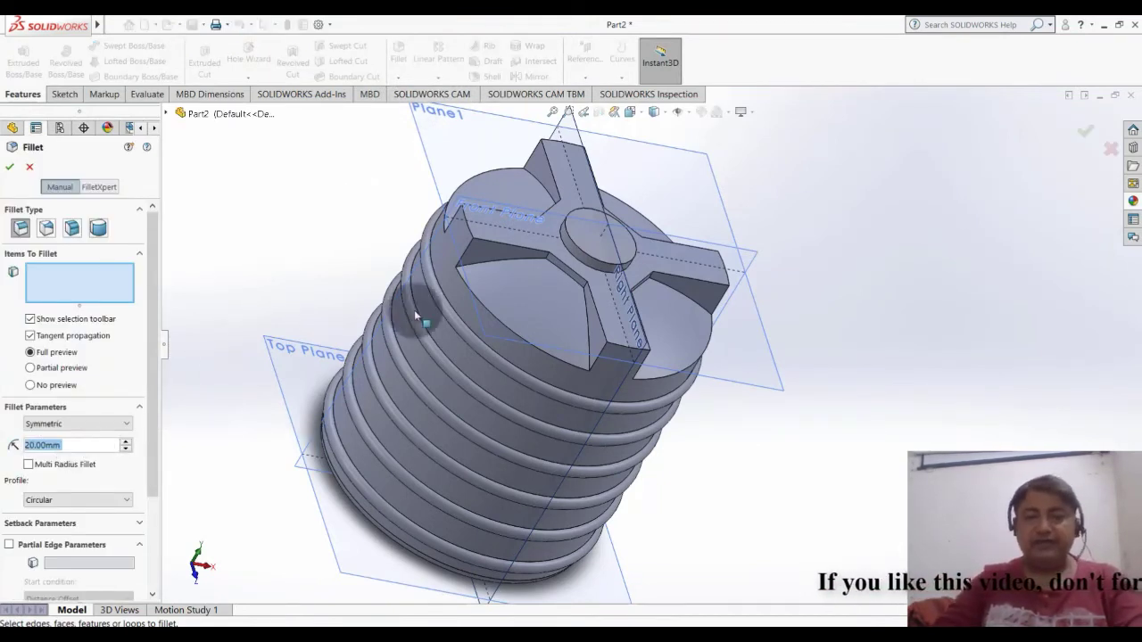
pyautogui.click(522, 307)
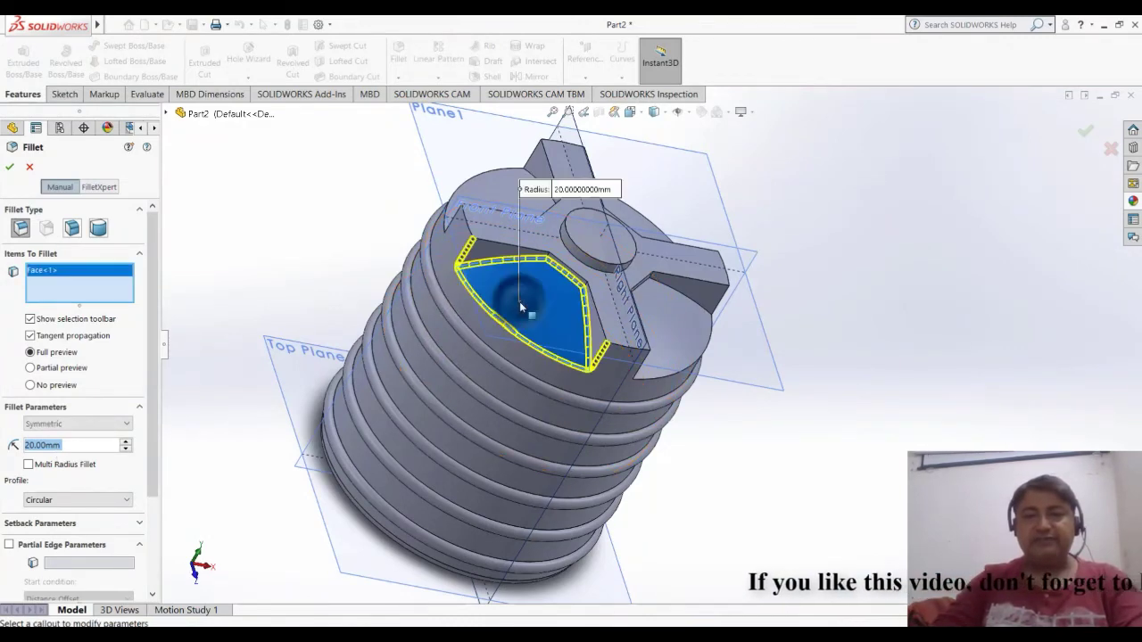
pyautogui.click(666, 310)
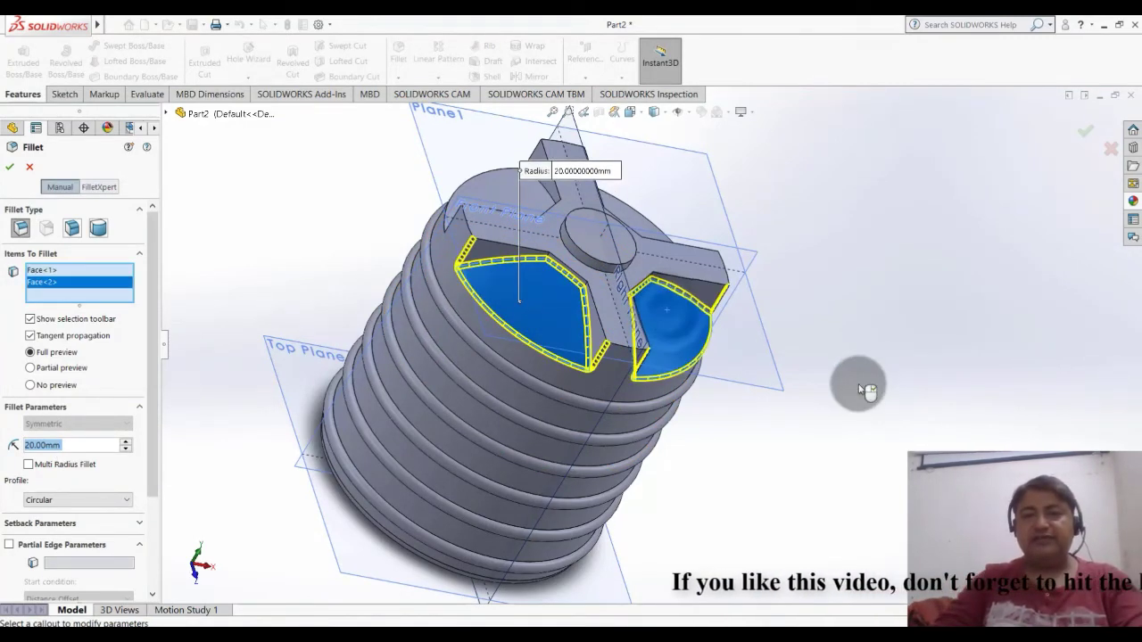
pyautogui.moveTo(767, 357); pyautogui.dragTo(599, 293, button='middle')
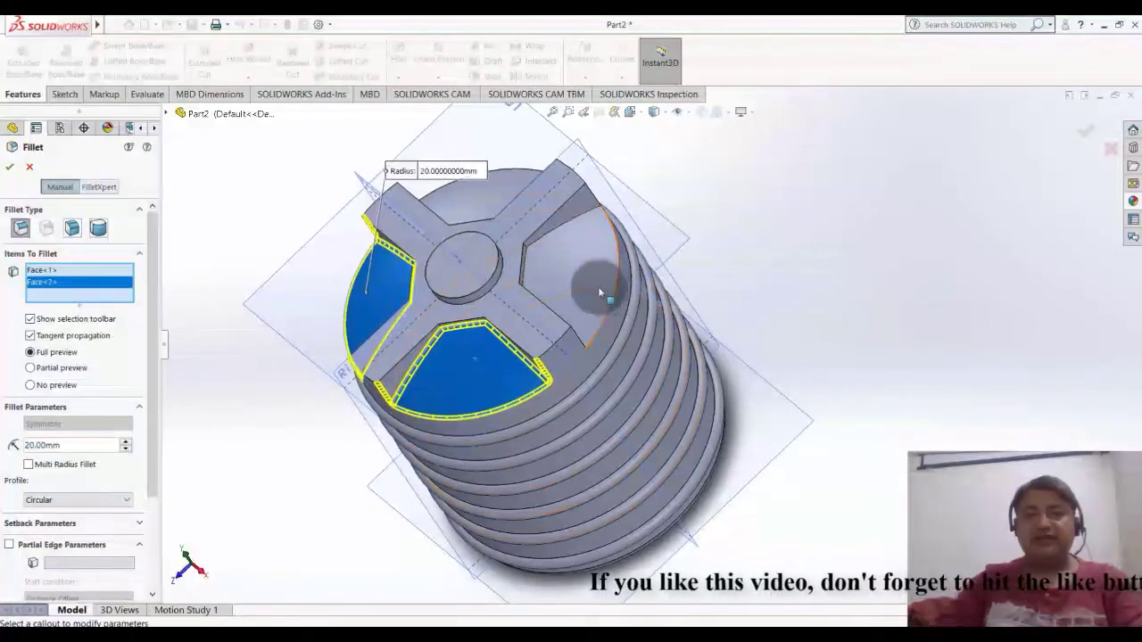
pyautogui.click(582, 247)
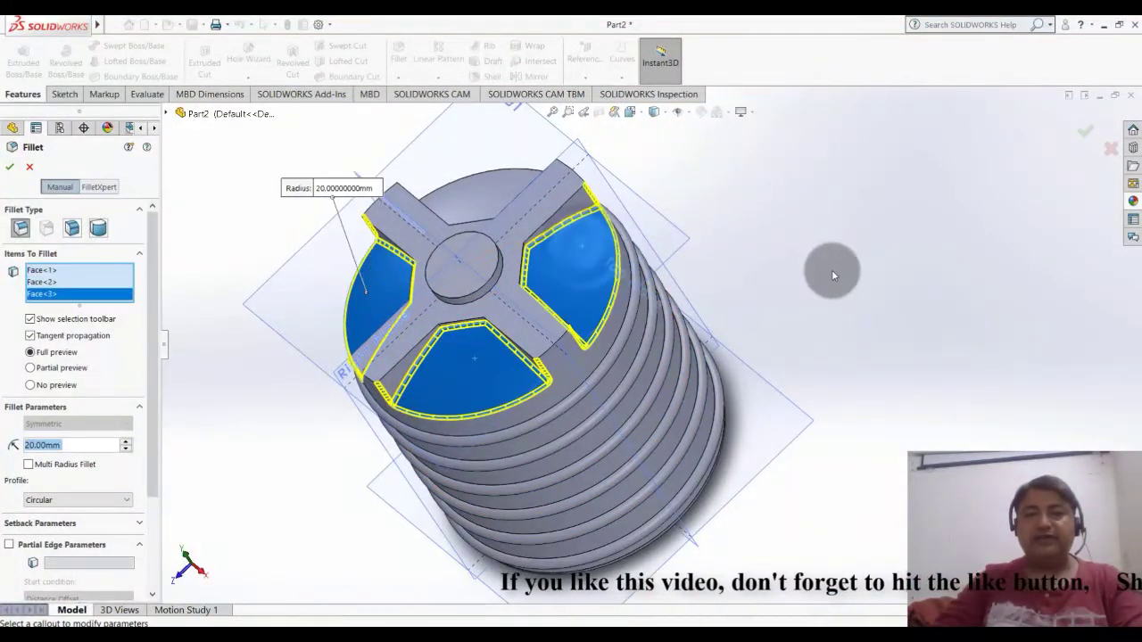
pyautogui.moveTo(856, 325); pyautogui.dragTo(879, 359, button='middle')
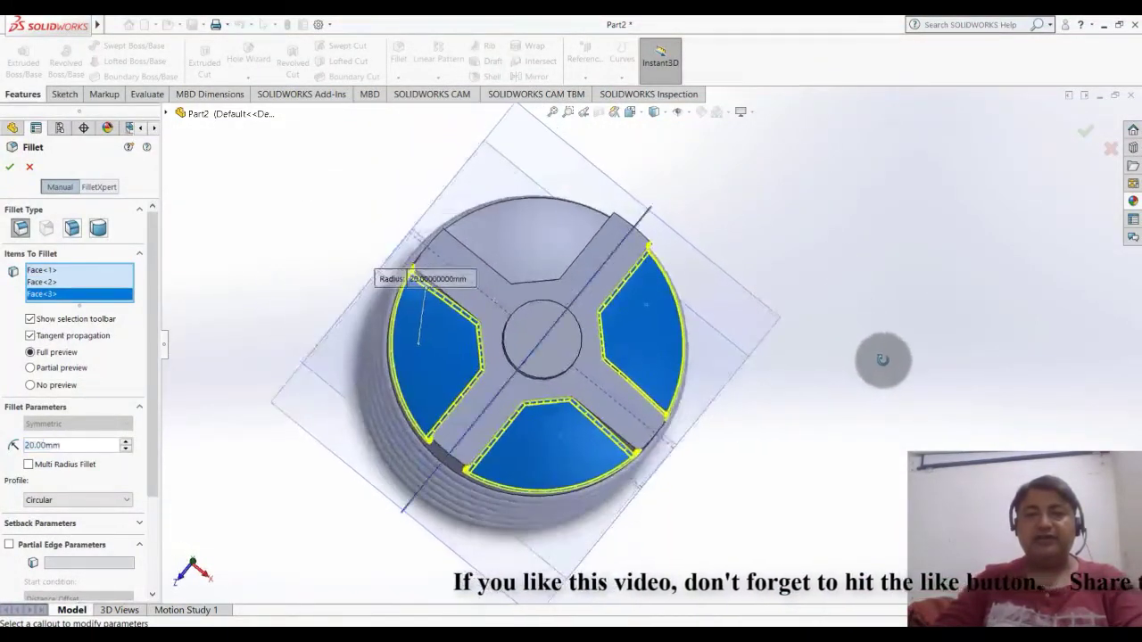
pyautogui.click(543, 239)
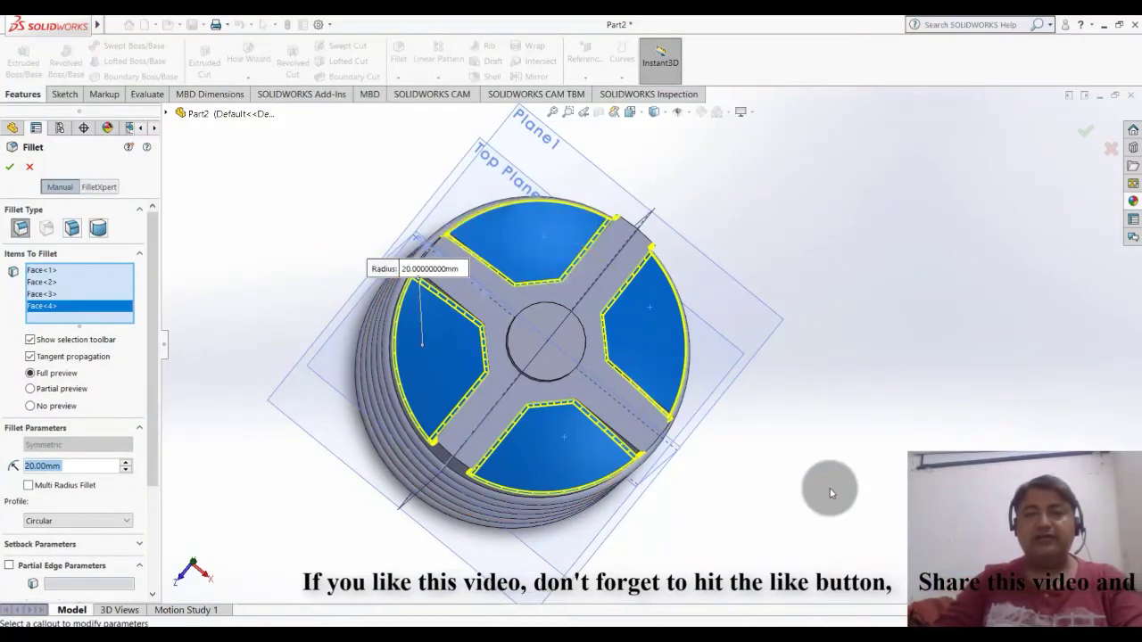
pyautogui.moveTo(830, 492); pyautogui.dragTo(821, 347, button='middle')
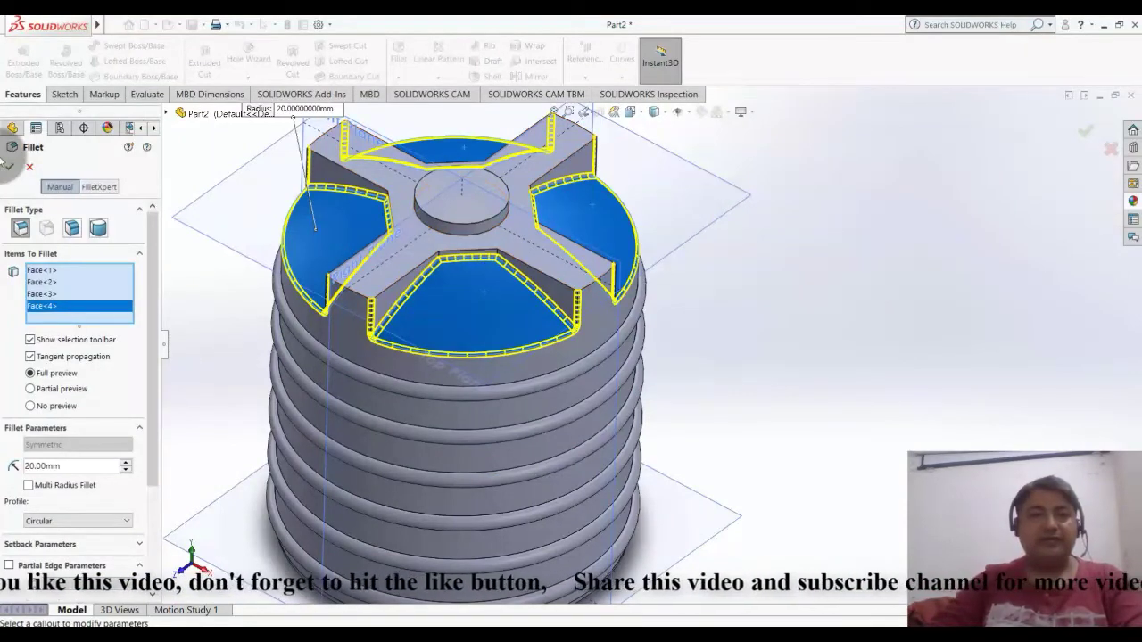
pyautogui.click(10, 169)
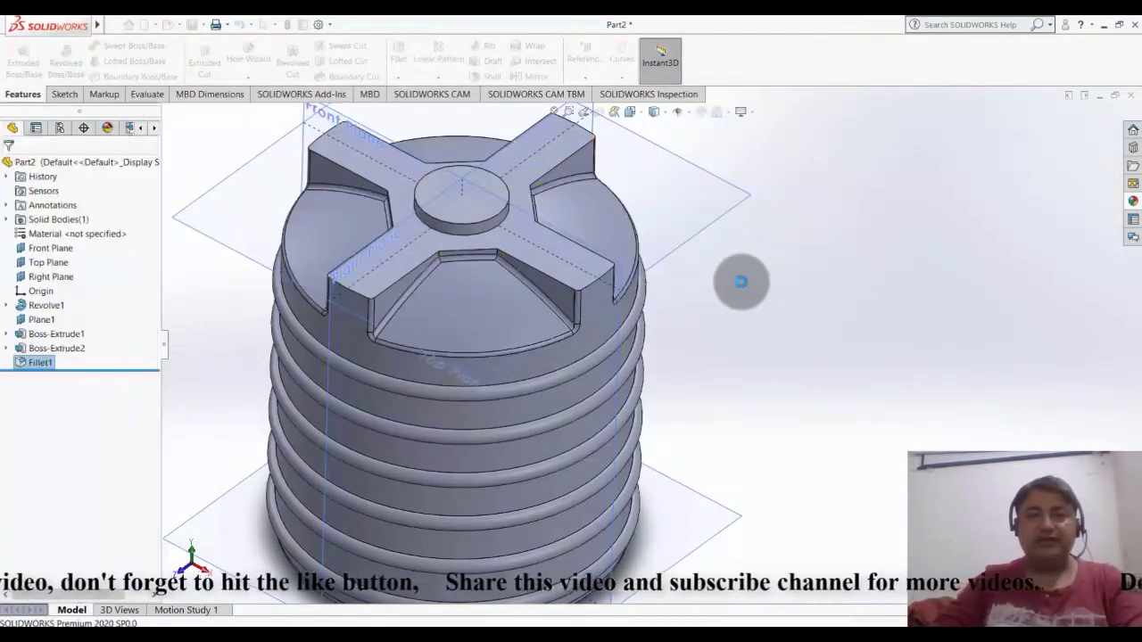
# Step: Fillet the raised cross top face, keeping the 20 mm radius
pyautogui.click(788, 304)
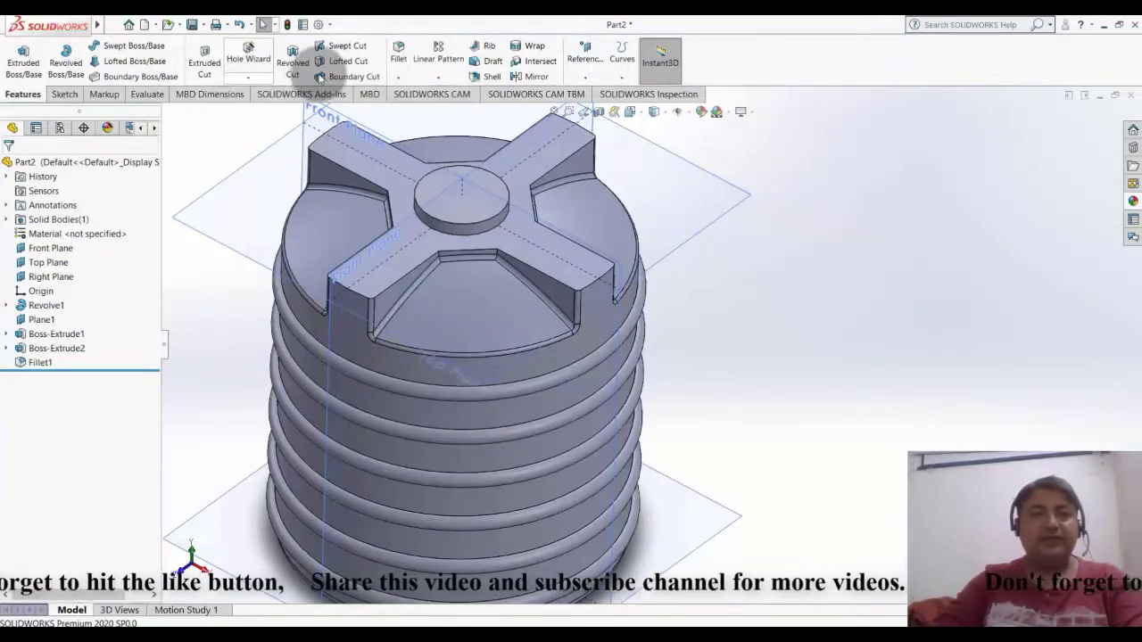
pyautogui.click(398, 56)
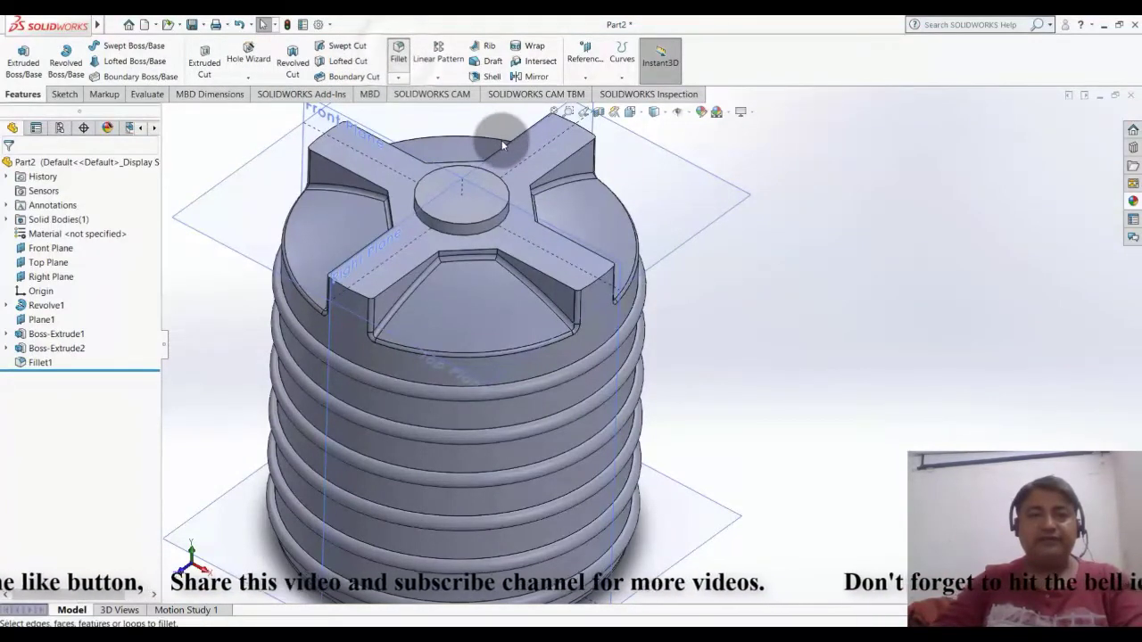
pyautogui.click(414, 255)
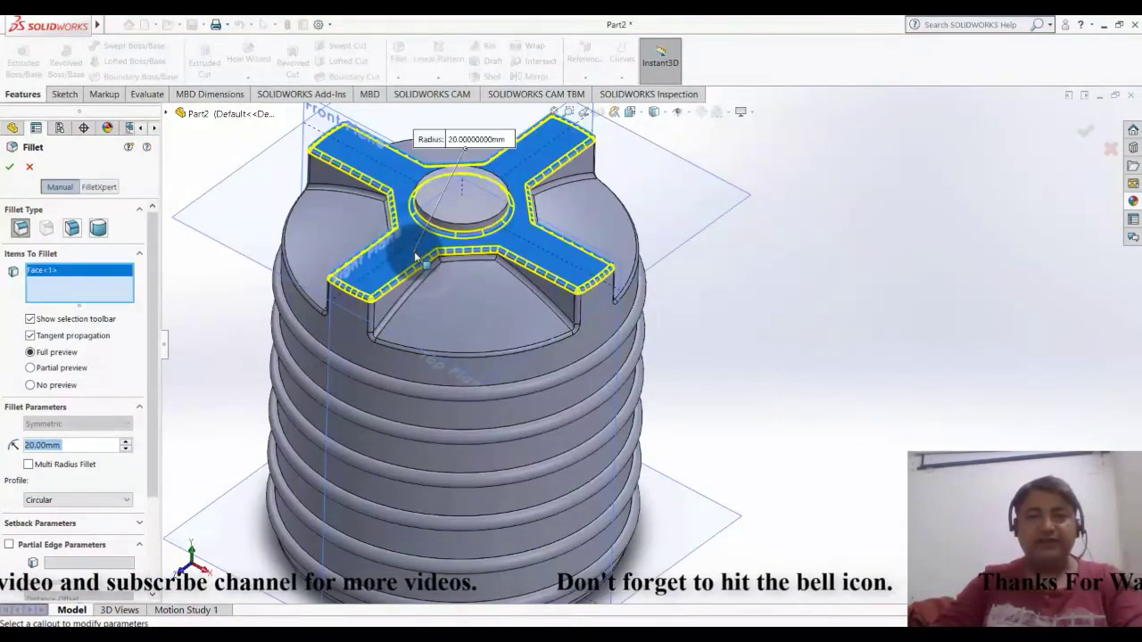
pyautogui.click(16, 167)
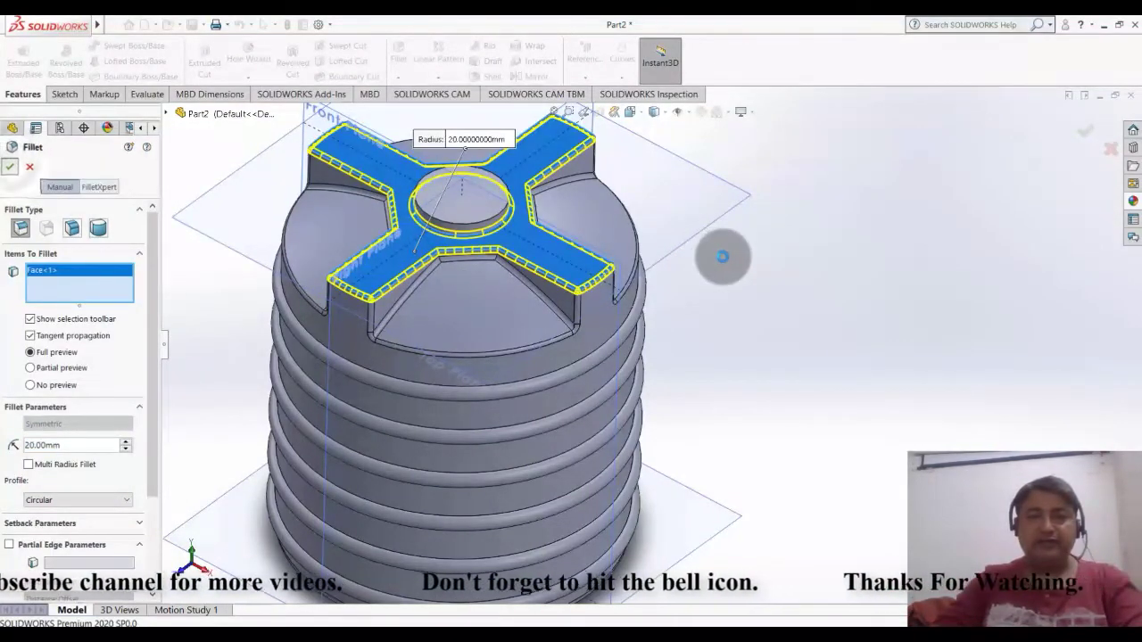
# Step: Zoom and orbit around the tank to inspect the rounded cross top
pyautogui.scroll(3, 727, 267)
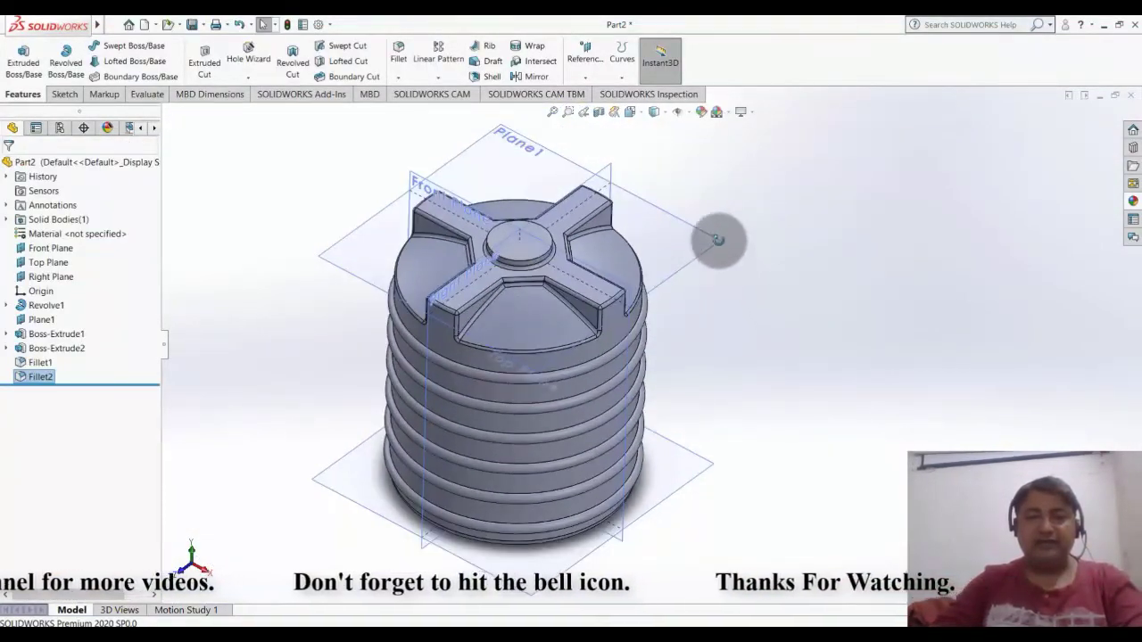
pyautogui.moveTo(718, 239)
pyautogui.mouseDown(button='middle')
pyautogui.moveTo(726, 211)
pyautogui.moveTo(752, 235)
pyautogui.moveTo(732, 273)
pyautogui.moveTo(736, 294)
pyautogui.moveTo(696, 230)
pyautogui.moveTo(688, 293)
pyautogui.moveTo(658, 330)
pyautogui.mouseUp(button='middle')
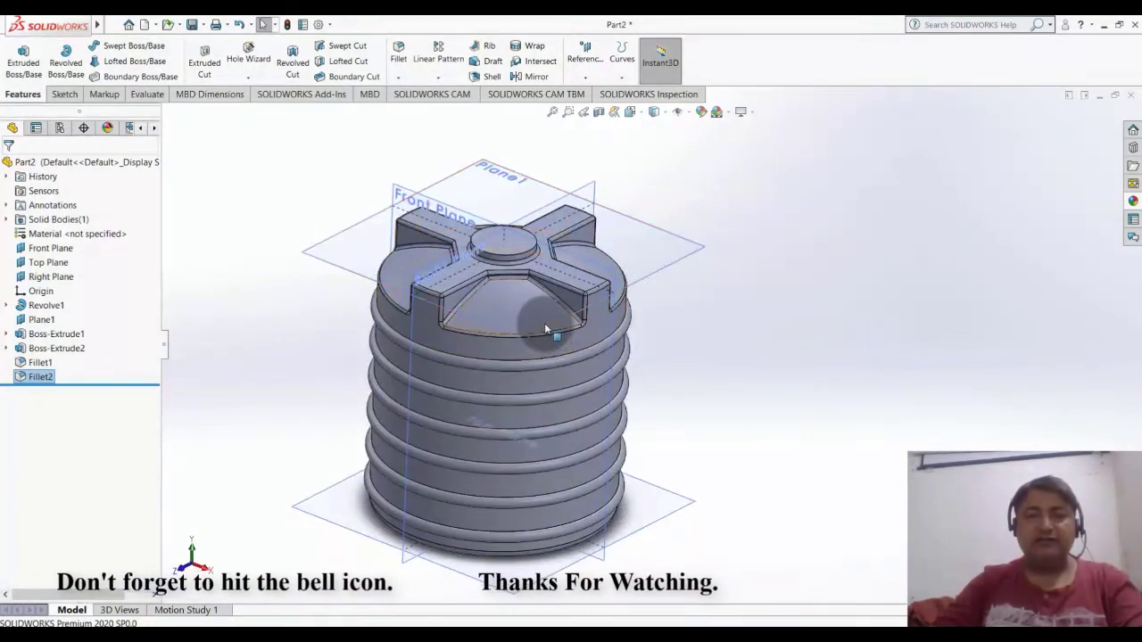
pyautogui.scroll(-1, 546, 329)
pyautogui.scroll(-3, 529, 283)
pyautogui.scroll(-3, 529, 281)
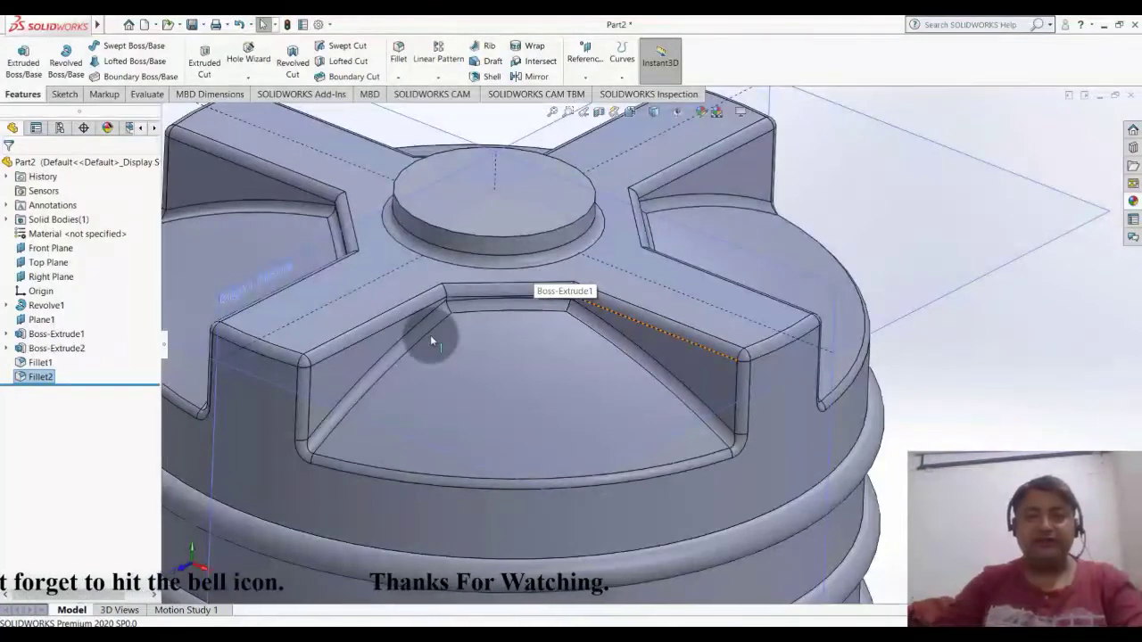
pyautogui.scroll(4, 430, 337)
pyautogui.scroll(-2, 942, 375)
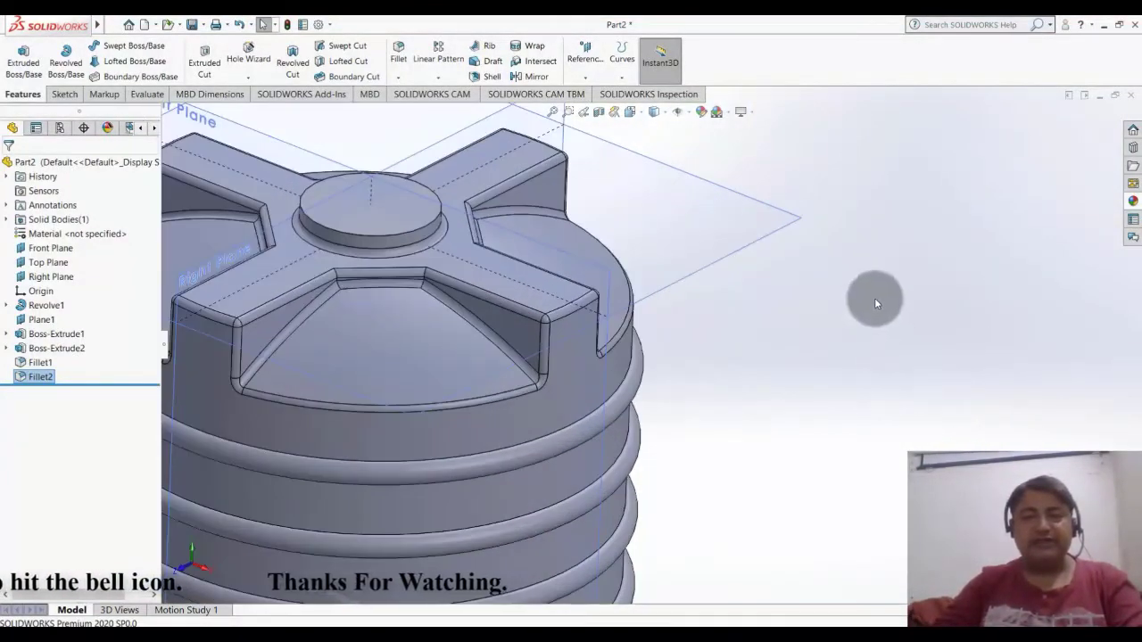
pyautogui.scroll(2, 875, 304)
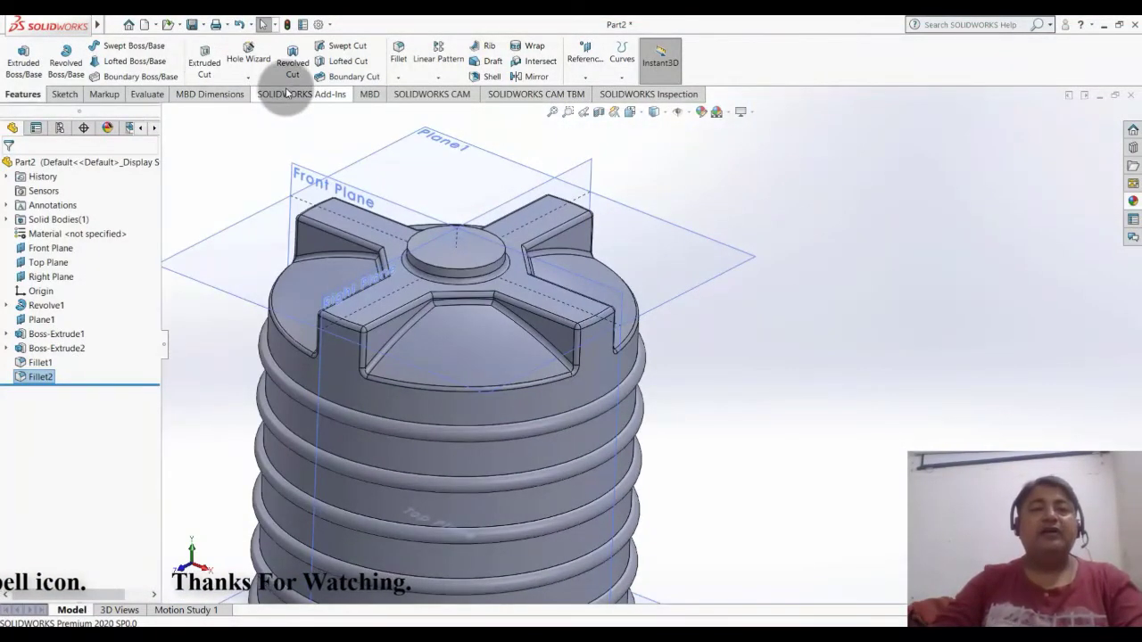
pyautogui.scroll(2, 726, 191)
pyautogui.scroll(1, 727, 196)
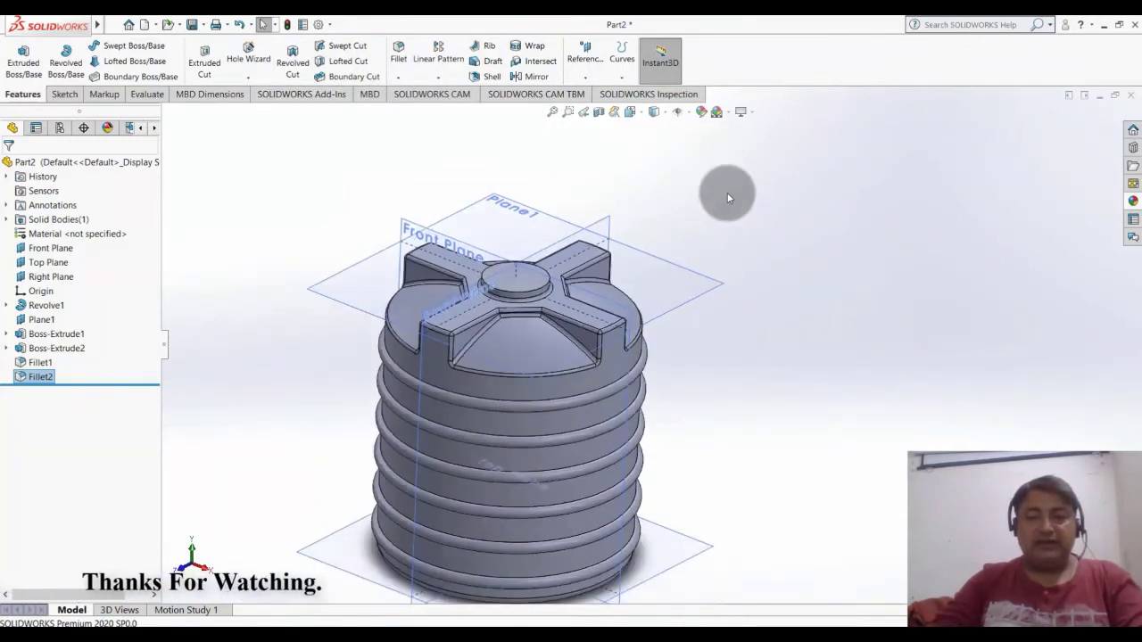
# Step: Shell the tank to a 3 mm wall, removing the round hub's top face
pyautogui.click(489, 79)
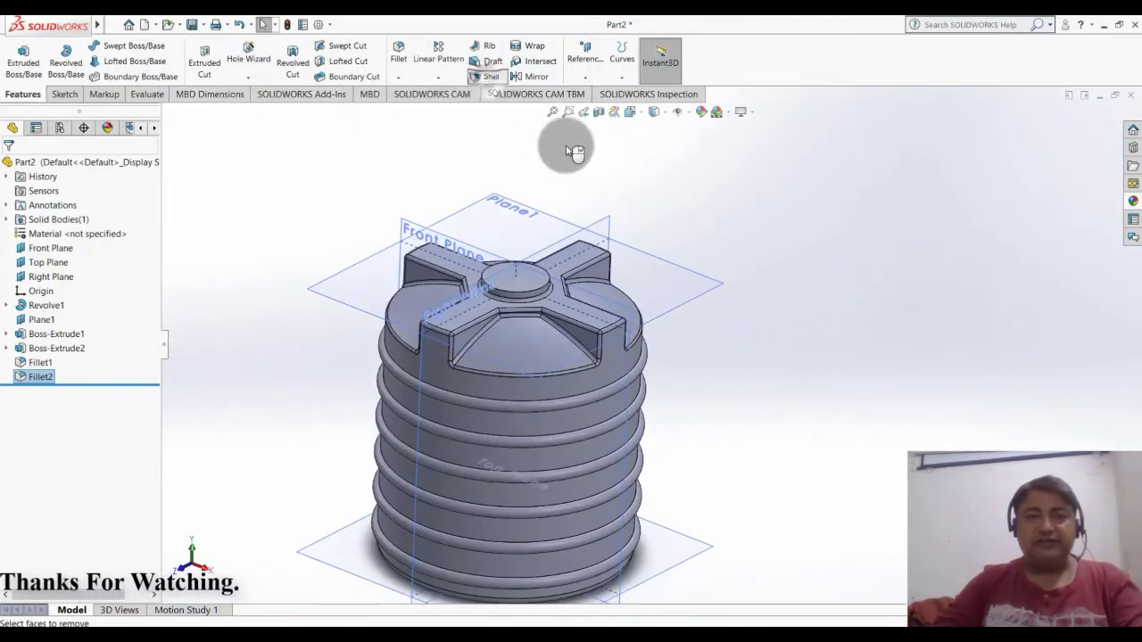
pyautogui.scroll(-3, 501, 295)
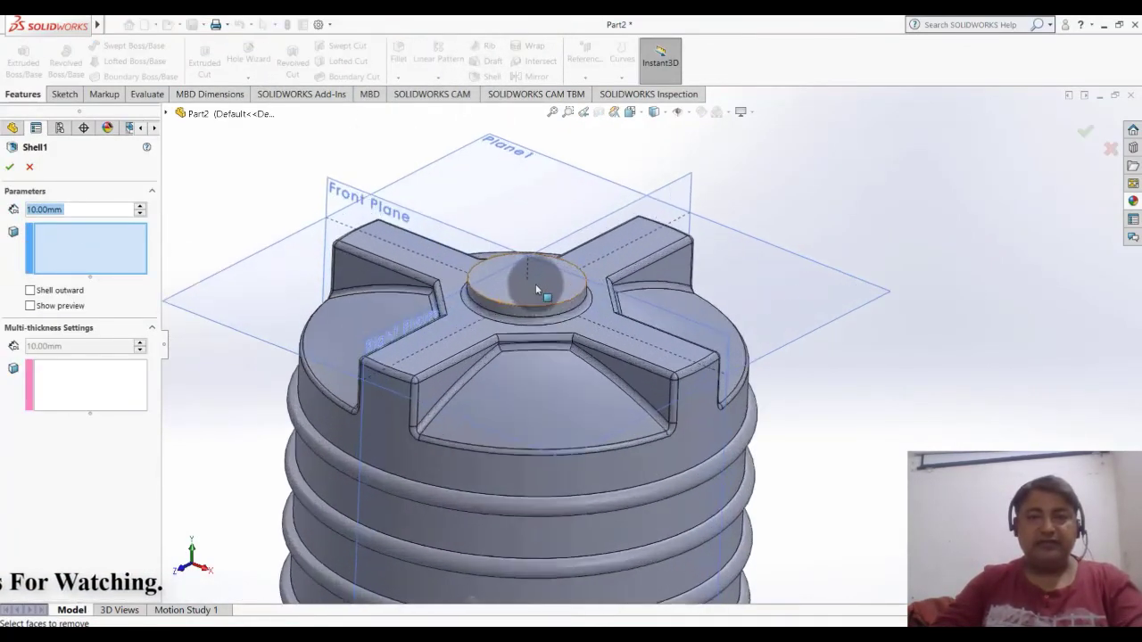
pyautogui.click(537, 282)
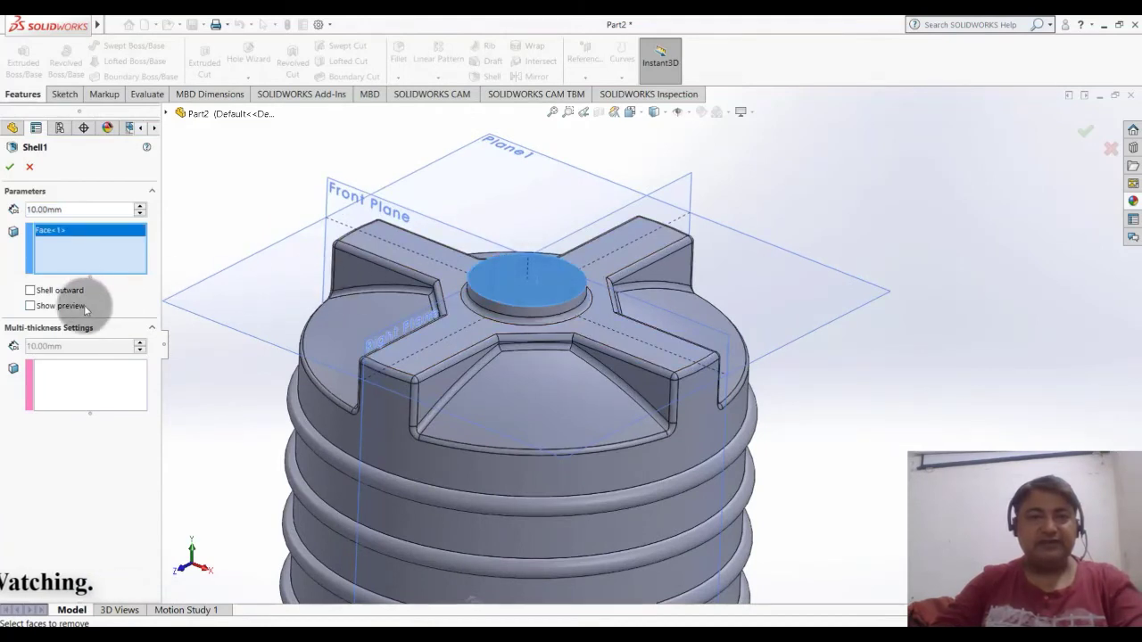
pyautogui.write('3')
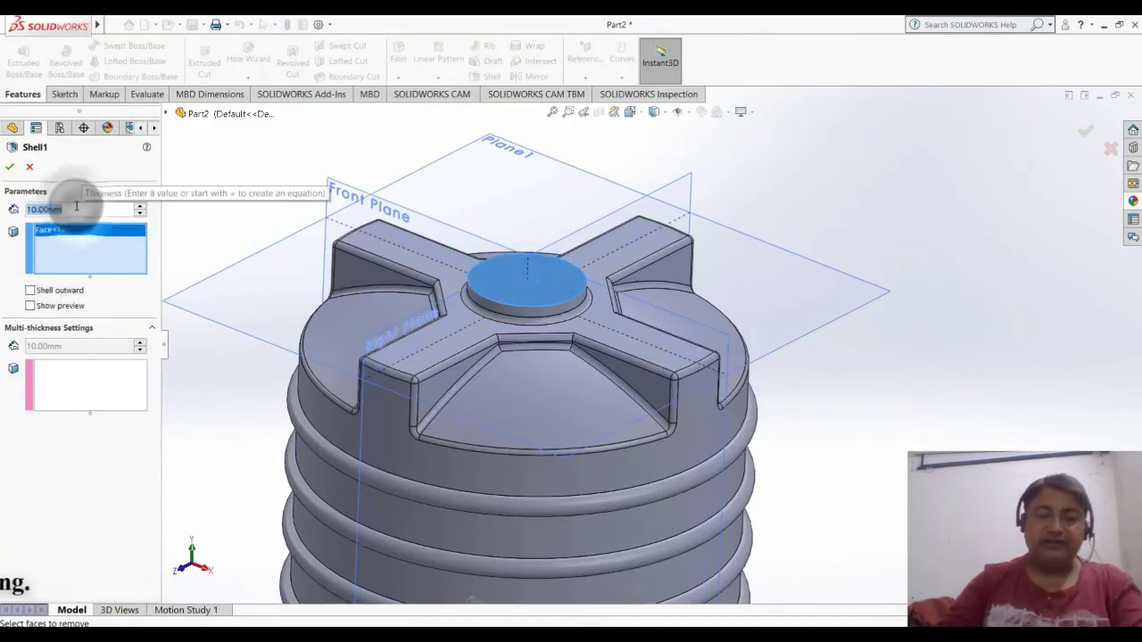
pyautogui.press('Return')
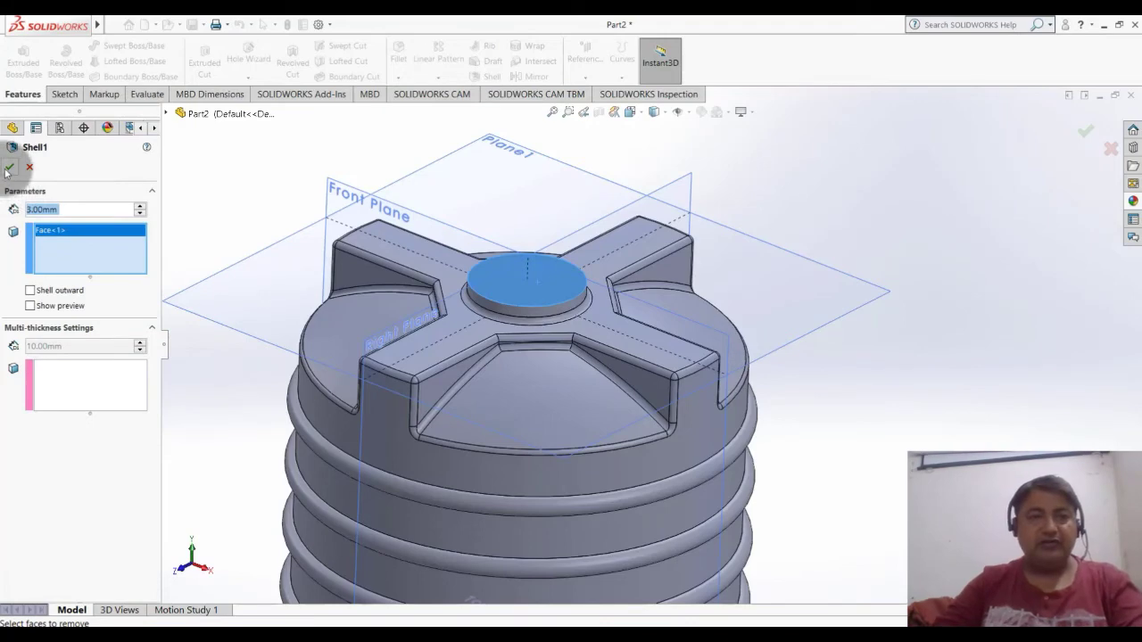
pyautogui.click(8, 168)
pyautogui.scroll(3, 467, 192)
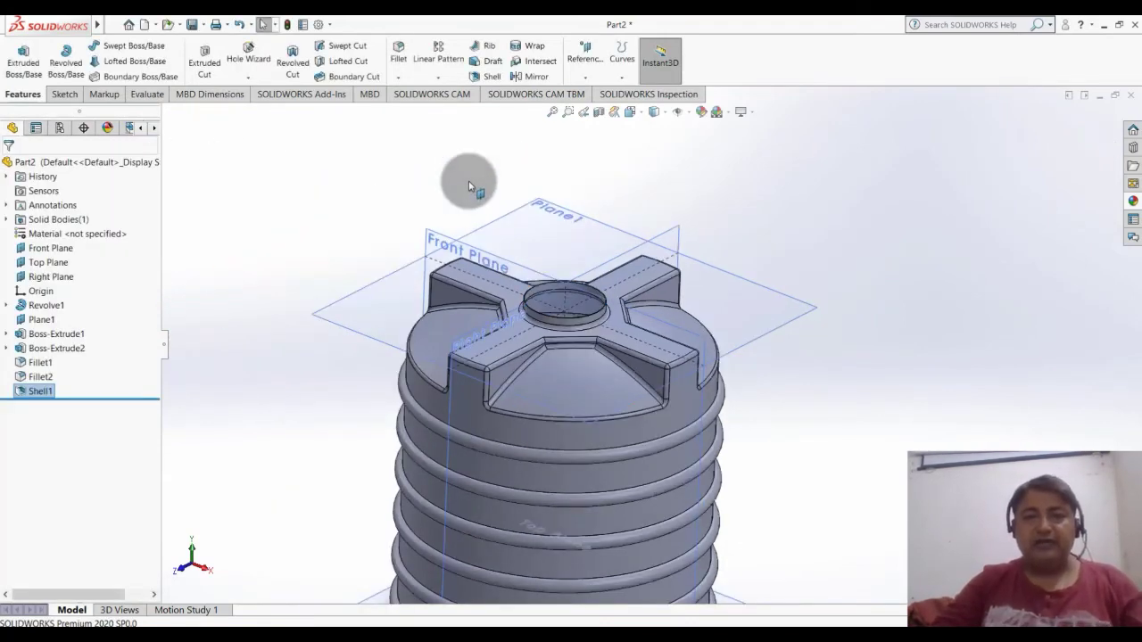
pyautogui.moveTo(772, 226)
pyautogui.mouseDown(button='middle')
pyautogui.moveTo(568, 217)
pyautogui.moveTo(528, 152)
pyautogui.mouseUp(button='middle')
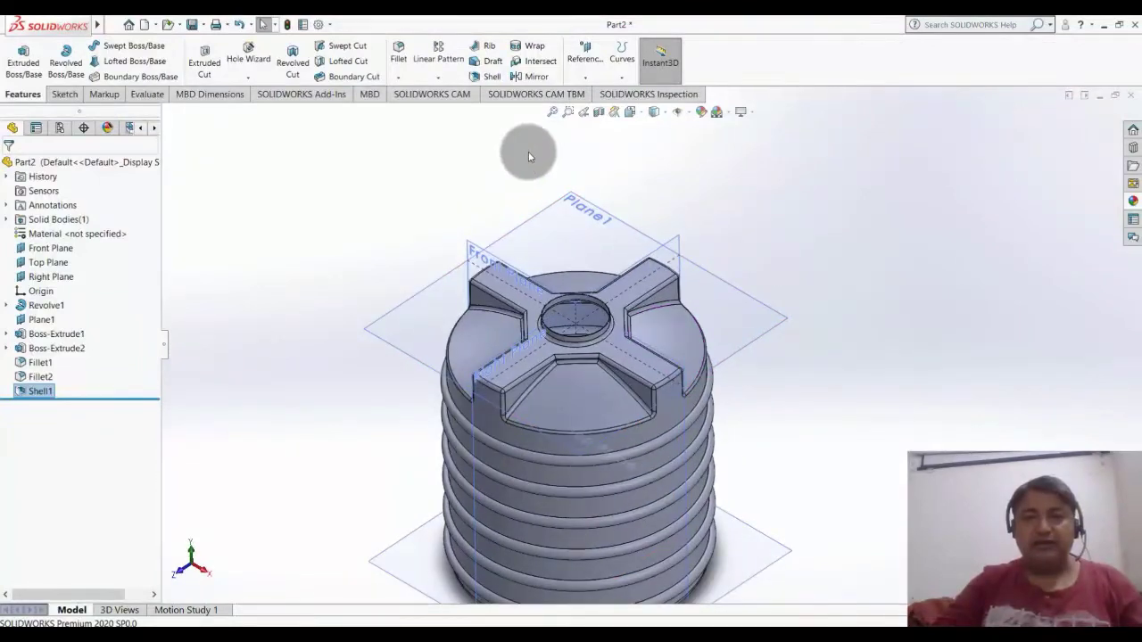
pyautogui.click(598, 113)
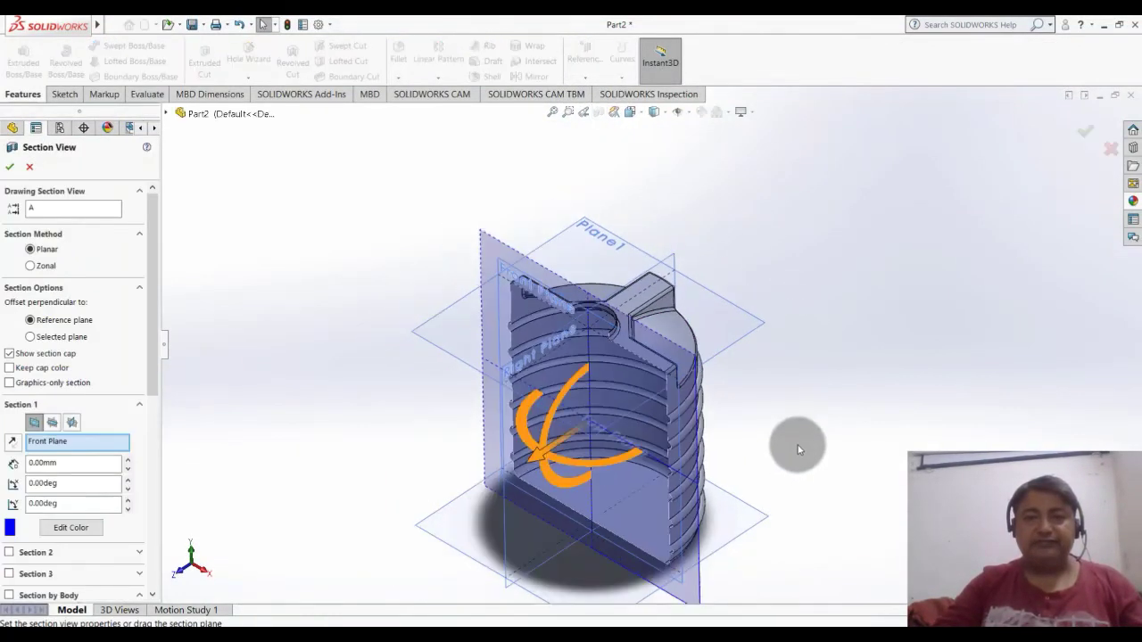
pyautogui.moveTo(798, 449)
pyautogui.mouseDown(button='middle')
pyautogui.moveTo(810, 380)
pyautogui.moveTo(815, 390)
pyautogui.mouseUp(button='middle')
pyautogui.scroll(-3, 815, 390)
pyautogui.scroll(-5, 643, 355)
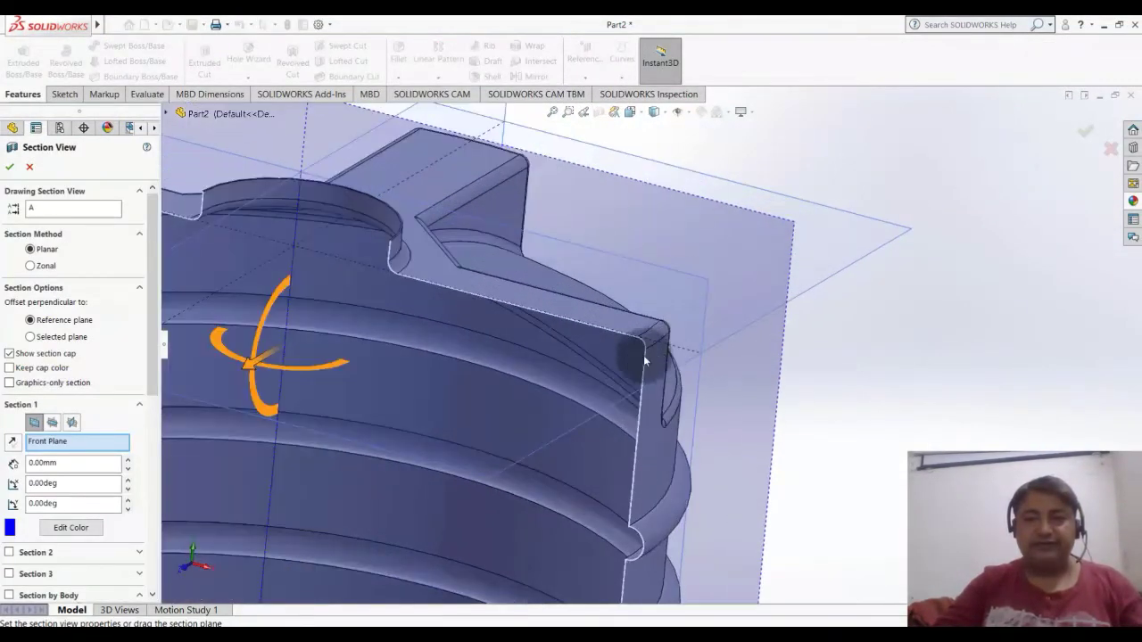
pyautogui.scroll(-3, 643, 355)
pyautogui.scroll(-2, 650, 331)
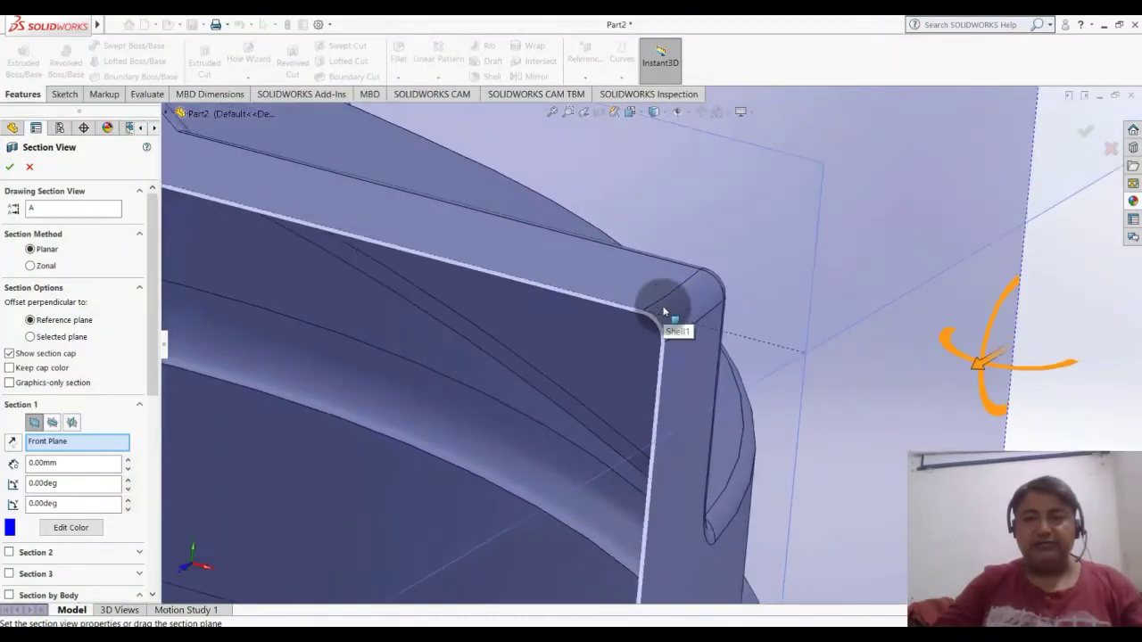
pyautogui.press('f')
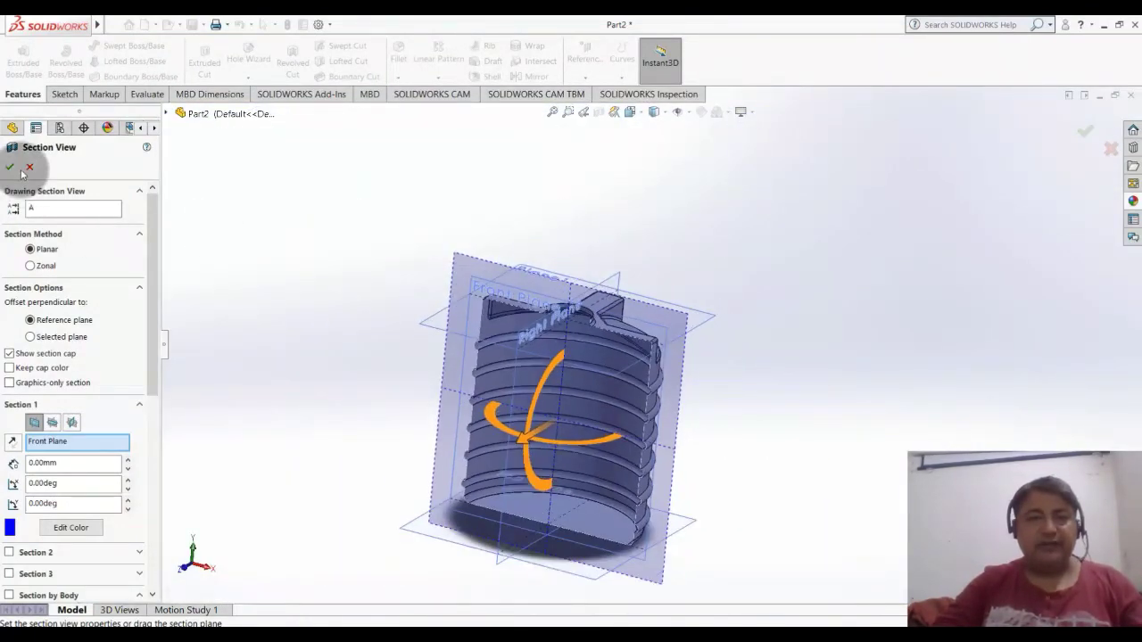
pyautogui.click(664, 236)
pyautogui.scroll(2, 725, 249)
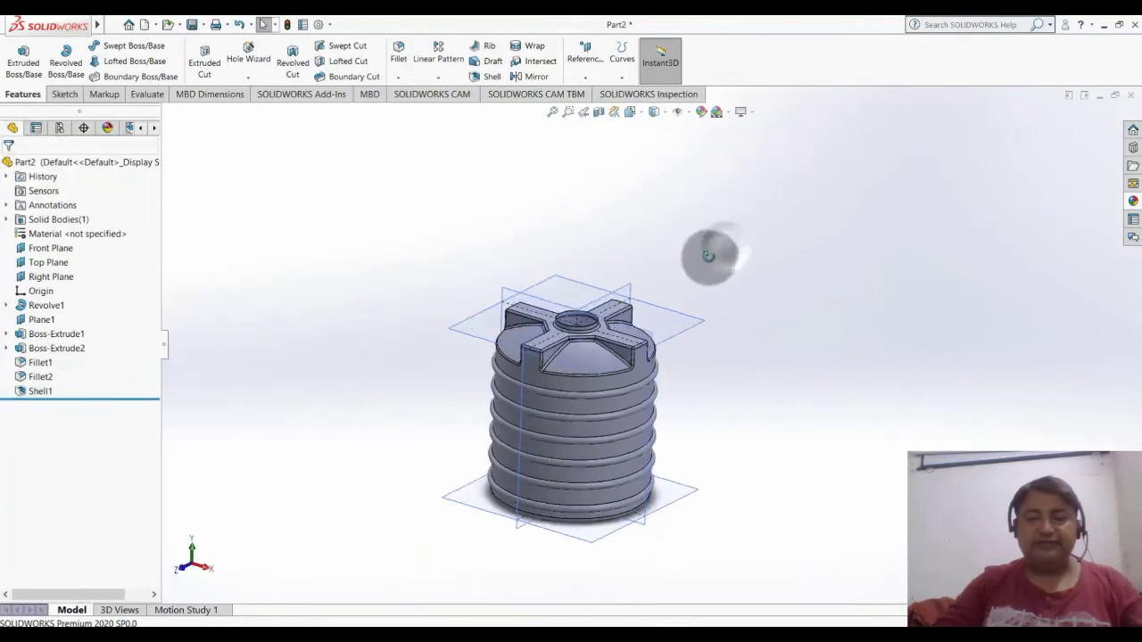
pyautogui.scroll(2, 598, 260)
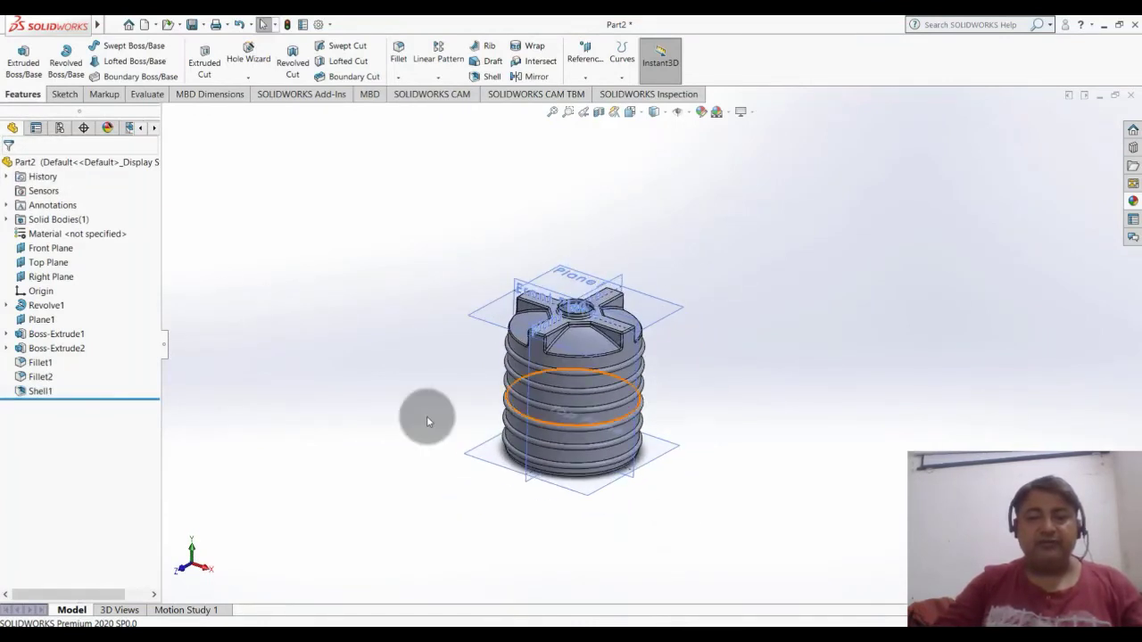
# Step: Hide the Front, Top and Right planes
pyautogui.click(51, 249)
pyautogui.keyDown('ctrl'); pyautogui.click(61, 262); pyautogui.keyUp('ctrl')
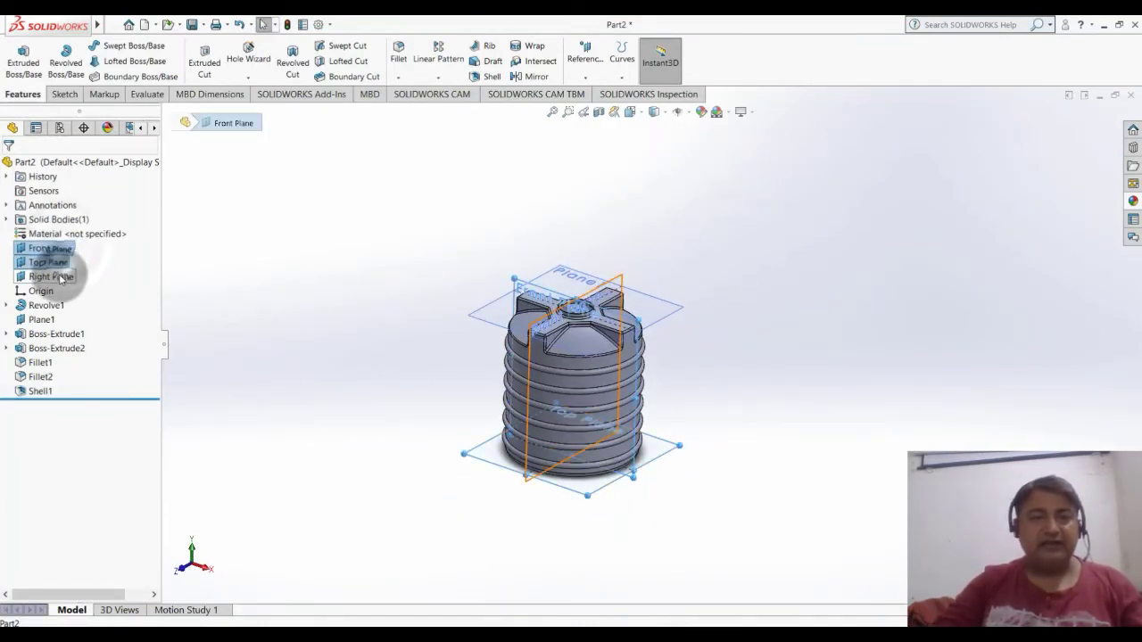
pyautogui.keyDown('ctrl'); pyautogui.click(61, 276); pyautogui.keyUp('ctrl')
pyautogui.rightClick(60, 278)
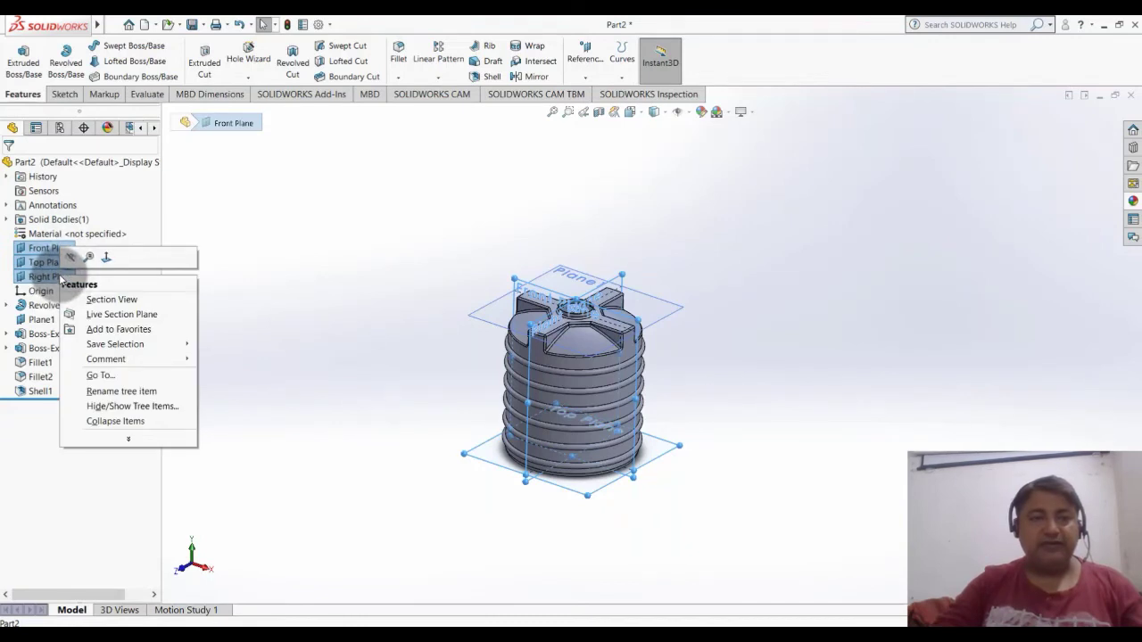
pyautogui.click(70, 257)
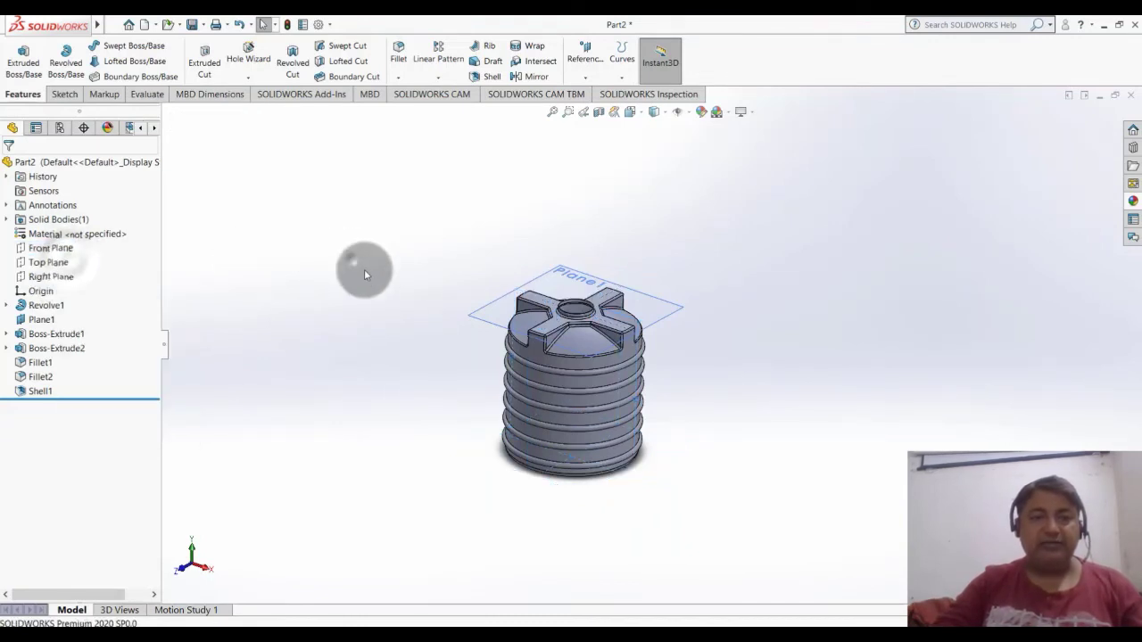
# Step: Dismiss the Plane1 context menu, then zoom in and orbit the tank slightly
pyautogui.rightClick(622, 286)
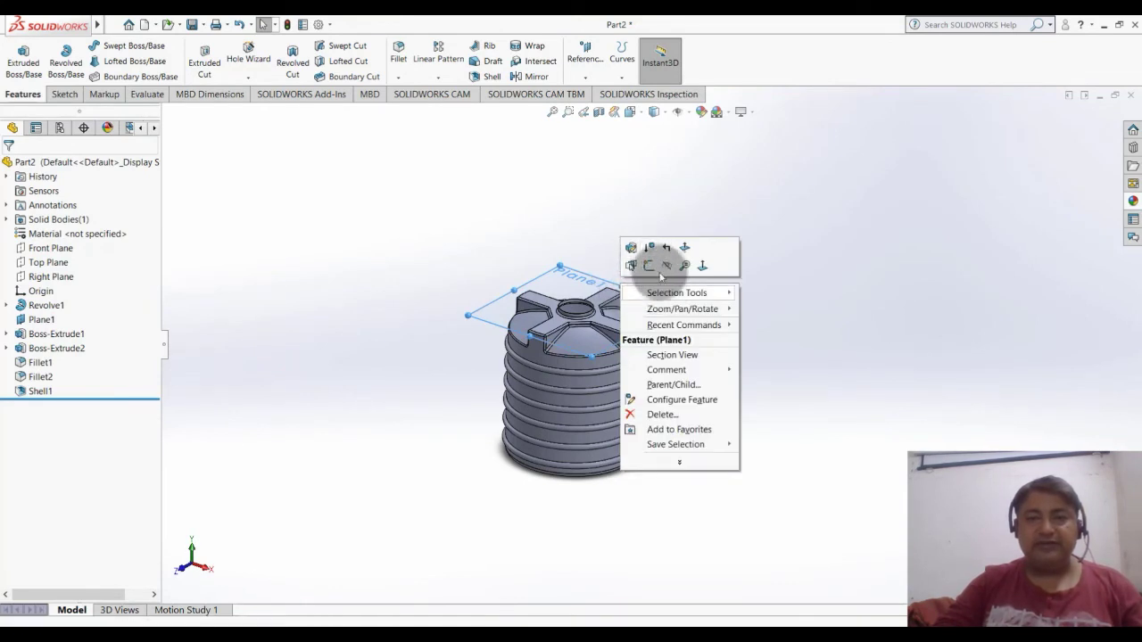
pyautogui.click(723, 258)
pyautogui.scroll(-1, 697, 364)
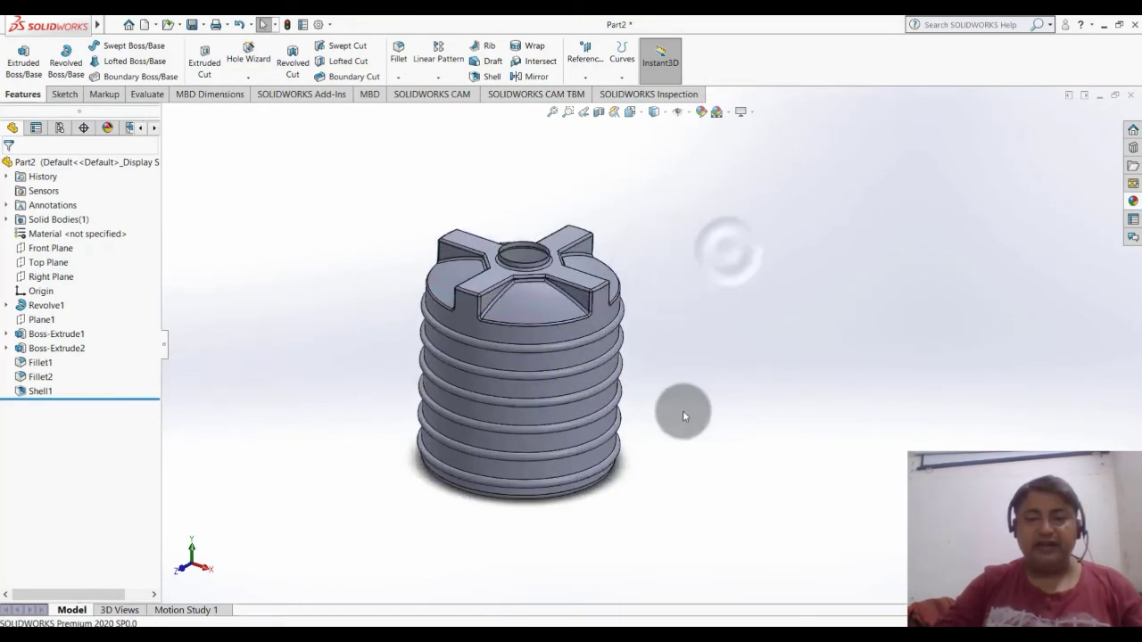
pyautogui.scroll(-2, 683, 410)
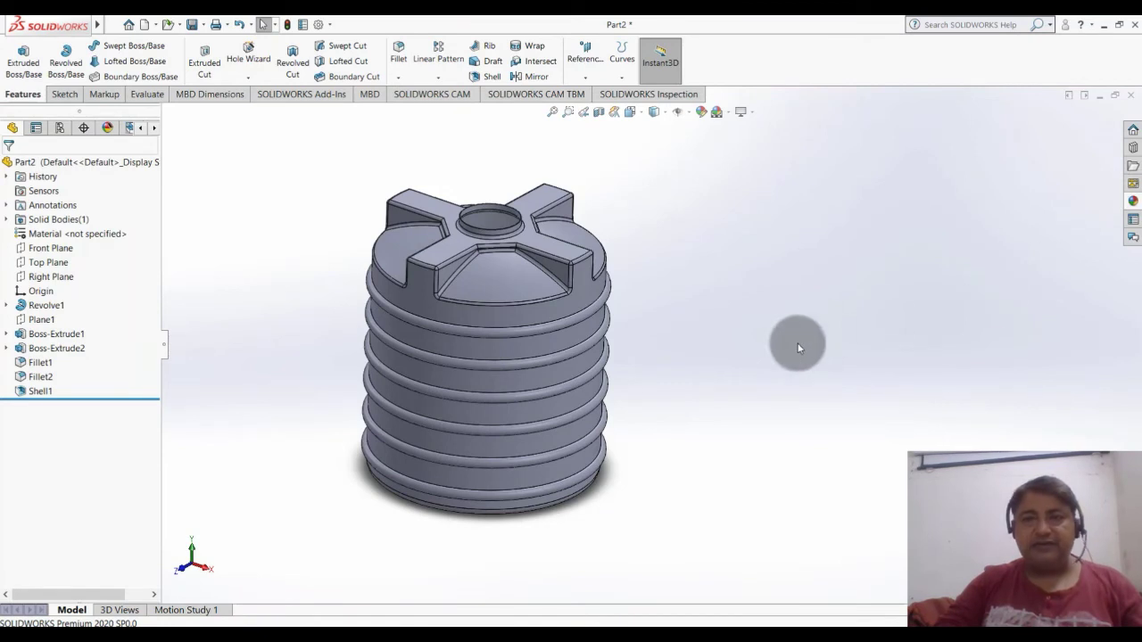
pyautogui.moveTo(766, 305)
pyautogui.mouseDown(button='middle')
pyautogui.moveTo(767, 282)
pyautogui.moveTo(764, 324)
pyautogui.mouseUp(button='middle')
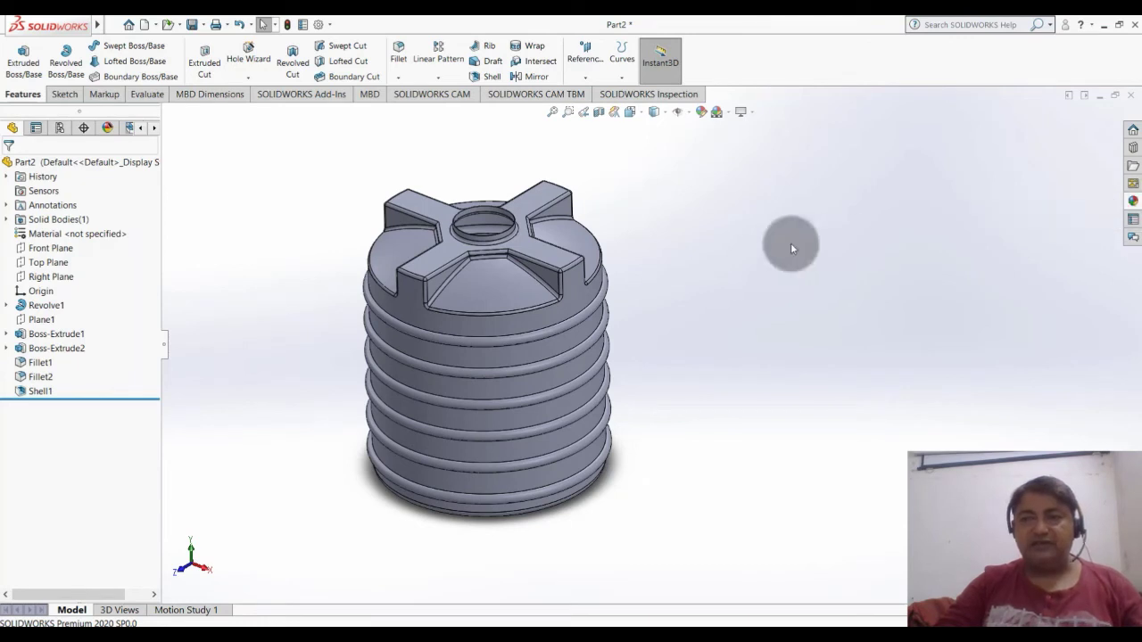
# Step: Apply black satin finish plastic from Plastic > Satin Finish to the whole tank body
pyautogui.click(571, 239)
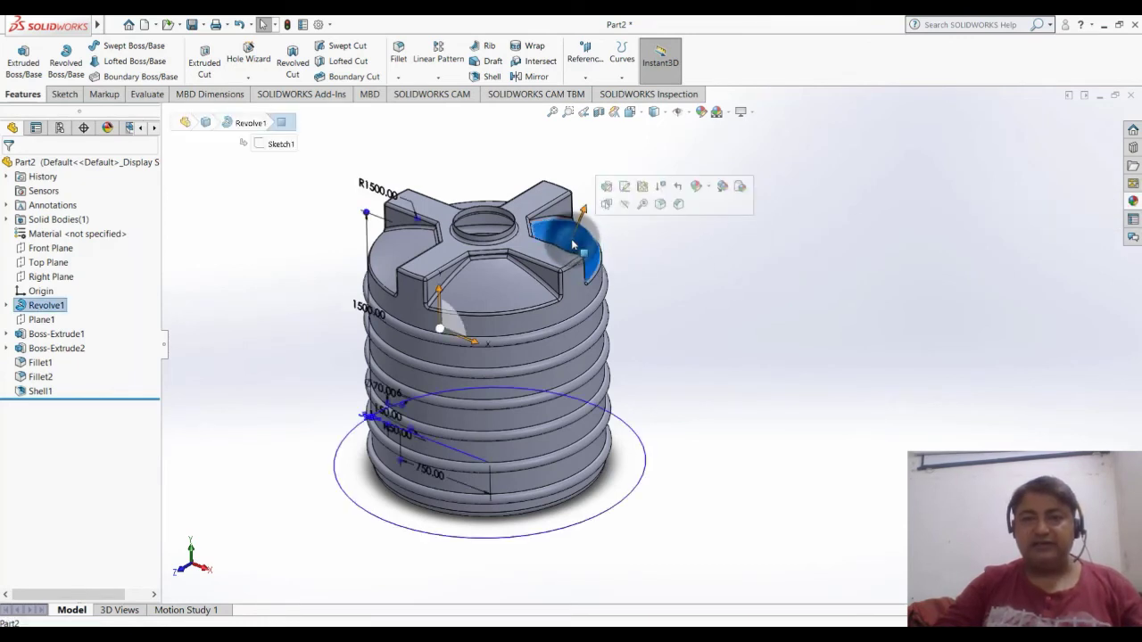
pyautogui.click(709, 185)
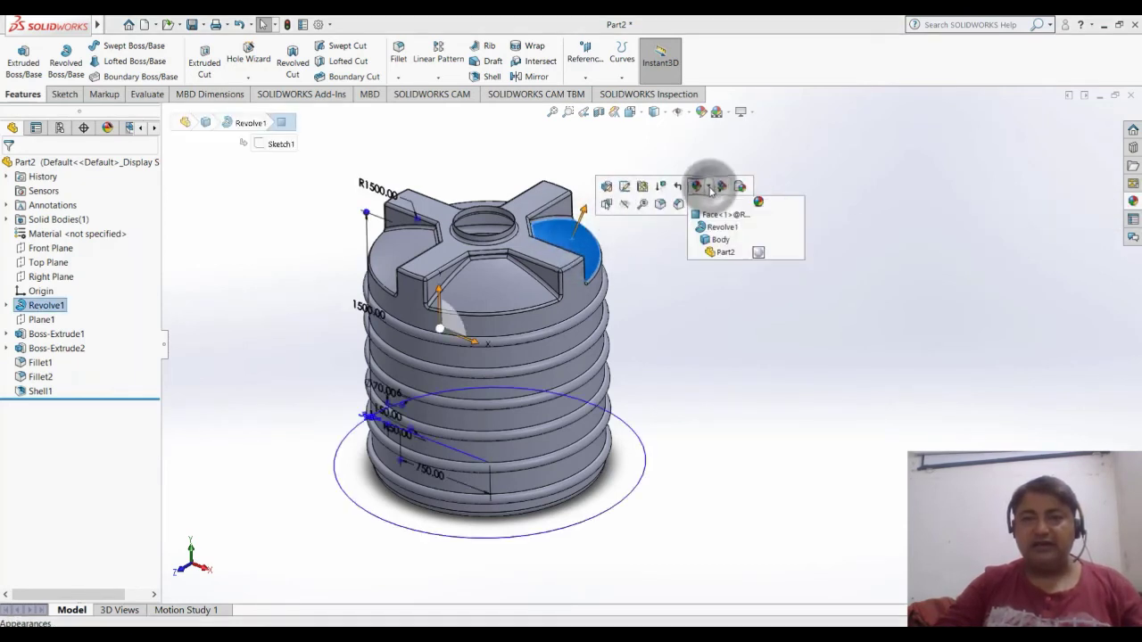
pyautogui.click(721, 239)
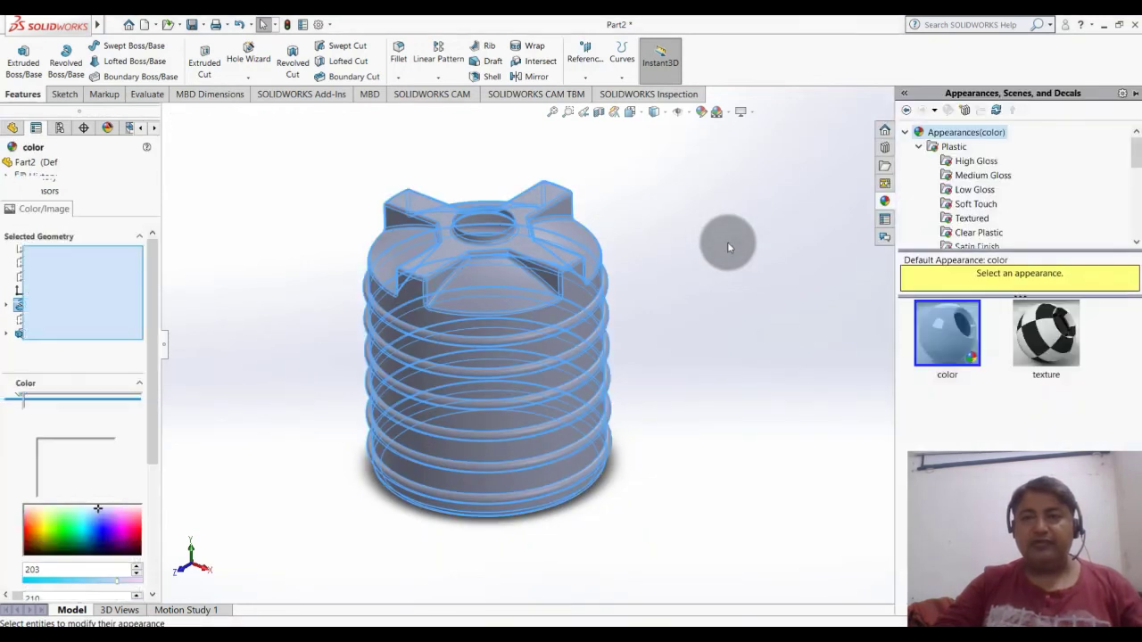
pyautogui.click(919, 146)
pyautogui.click(919, 146)
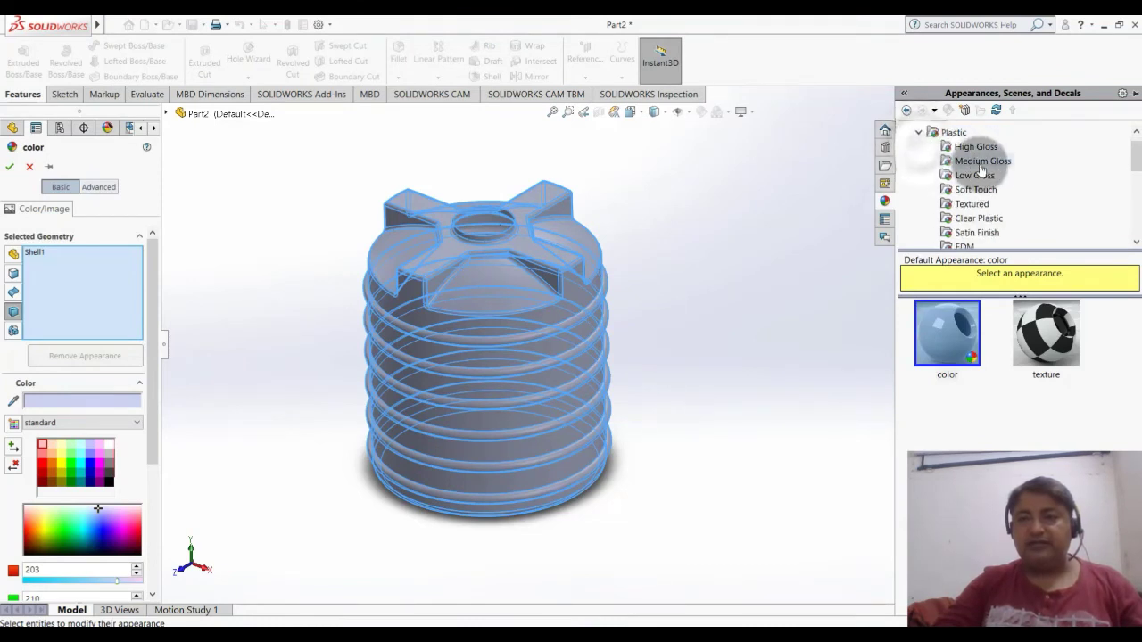
pyautogui.click(977, 233)
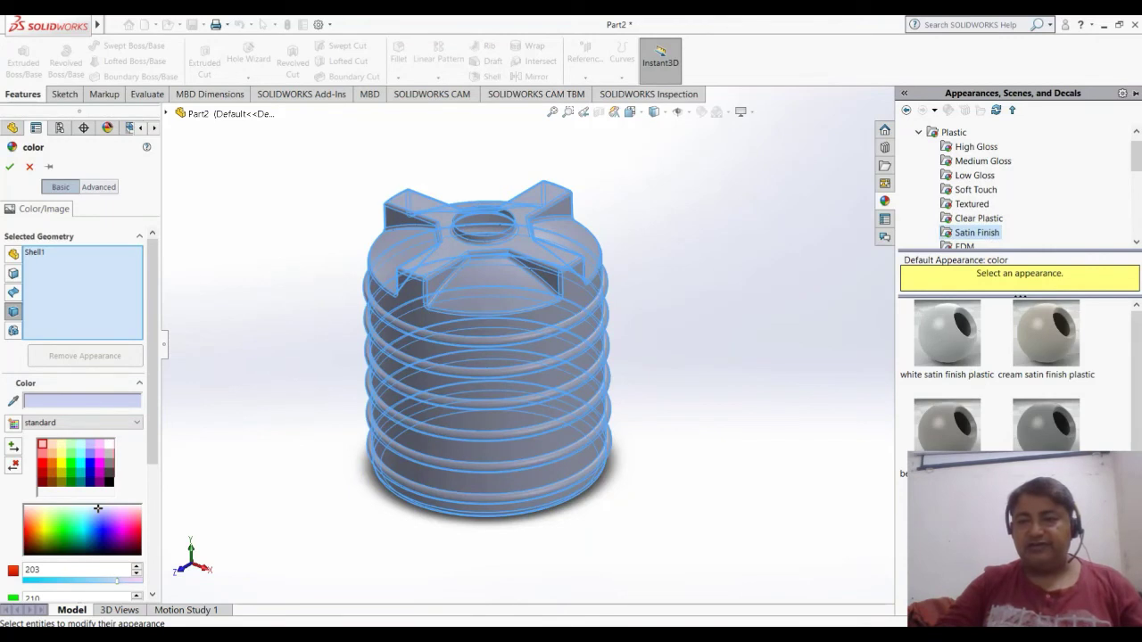
pyautogui.moveTo(946, 424); pyautogui.dragTo(515, 293)
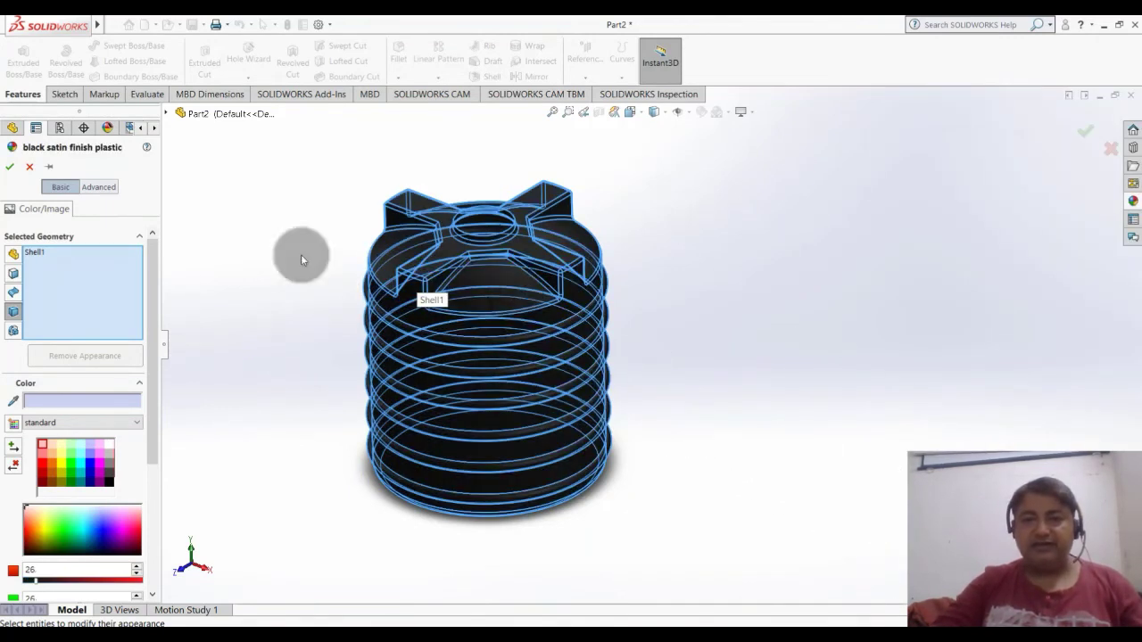
pyautogui.click(12, 167)
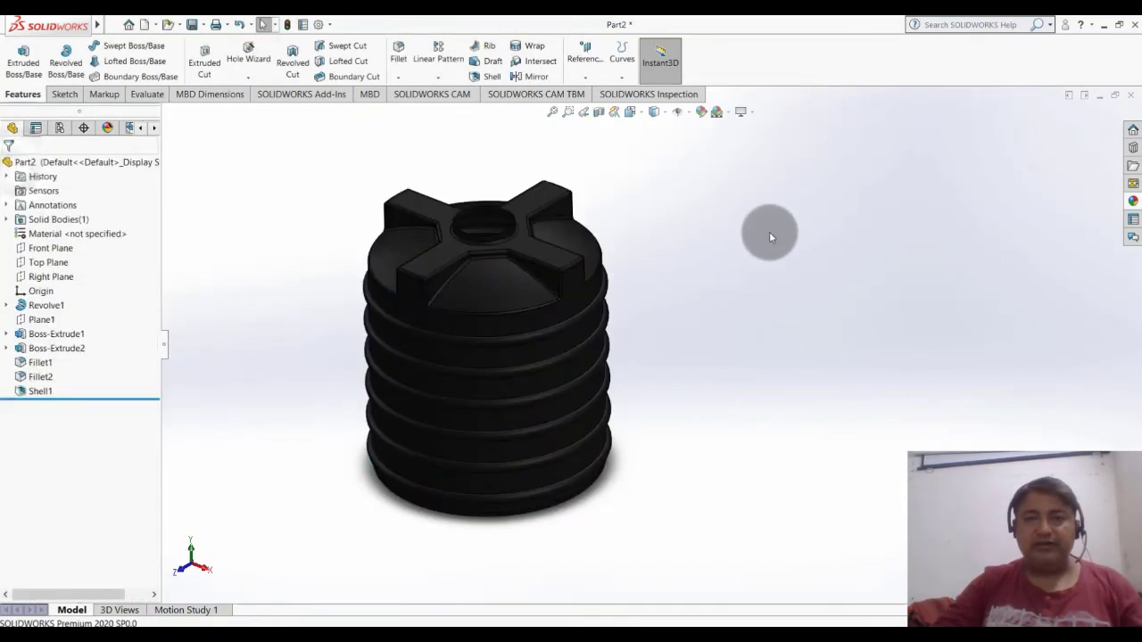
pyautogui.moveTo(727, 313)
pyautogui.mouseDown(button='middle')
pyautogui.moveTo(708, 270)
pyautogui.moveTo(732, 324)
pyautogui.moveTo(670, 309)
pyautogui.mouseUp(button='middle')
pyautogui.scroll(-3, 665, 310)
pyautogui.scroll(3, 657, 322)
pyautogui.scroll(-3, 657, 335)
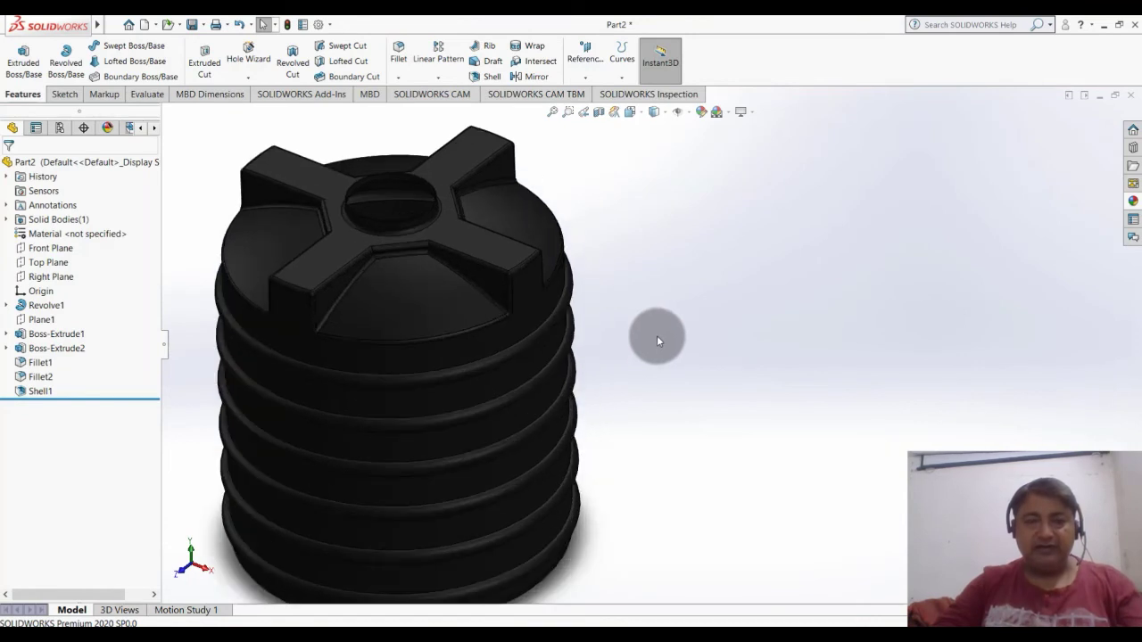
pyautogui.scroll(3, 654, 374)
pyautogui.scroll(-4, 655, 357)
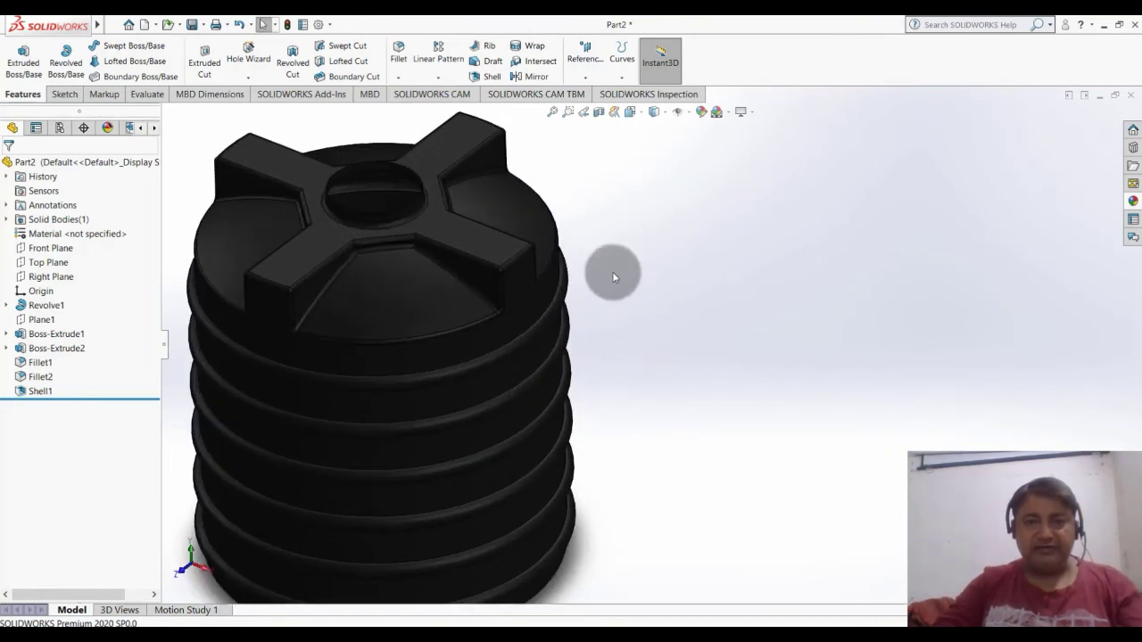
pyautogui.scroll(-3, 606, 232)
pyautogui.scroll(3, 637, 280)
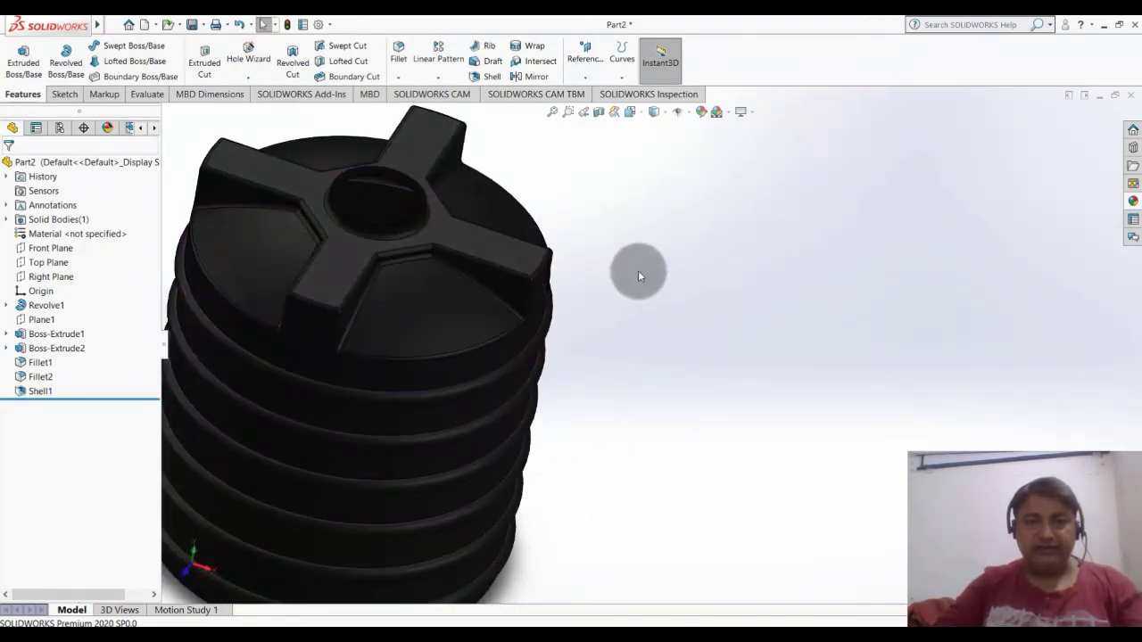
pyautogui.scroll(1, 639, 286)
pyautogui.moveTo(641, 305)
pyautogui.mouseDown(button='middle')
pyautogui.moveTo(651, 319)
pyautogui.moveTo(693, 275)
pyautogui.moveTo(782, 319)
pyautogui.moveTo(768, 339)
pyautogui.moveTo(811, 258)
pyautogui.moveTo(756, 416)
pyautogui.mouseUp(button='middle')
pyautogui.scroll(-2, 686, 441)
pyautogui.scroll(2, 619, 268)
pyautogui.moveTo(619, 268)
pyautogui.mouseDown(button='middle')
pyautogui.moveTo(620, 303)
pyautogui.moveTo(692, 326)
pyautogui.moveTo(596, 247)
pyautogui.moveTo(628, 184)
pyautogui.mouseUp(button='middle')
pyautogui.scroll(-2, 627, 184)
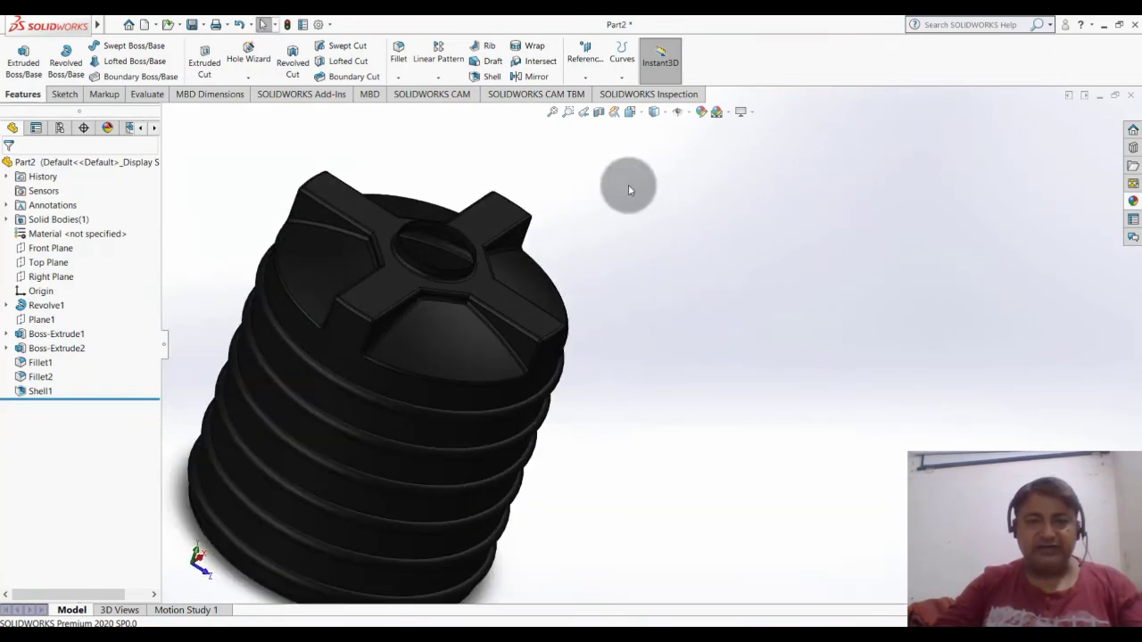
pyautogui.scroll(-2, 368, 332)
pyautogui.scroll(-2, 466, 299)
pyautogui.scroll(3, 365, 311)
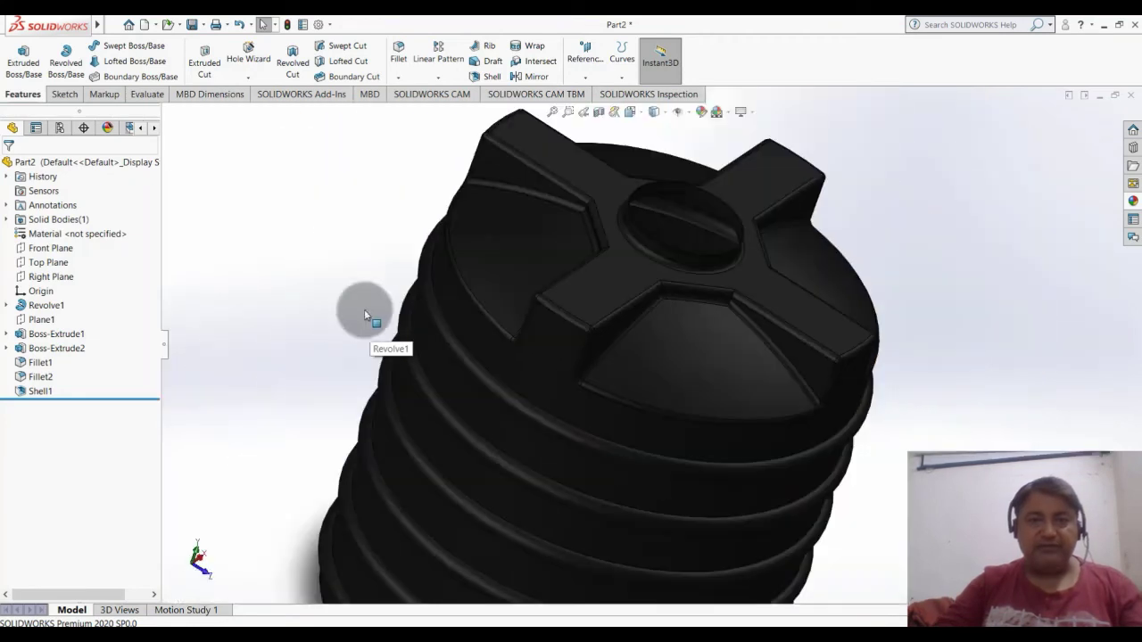
pyautogui.scroll(2, 796, 390)
pyautogui.scroll(-2, 797, 390)
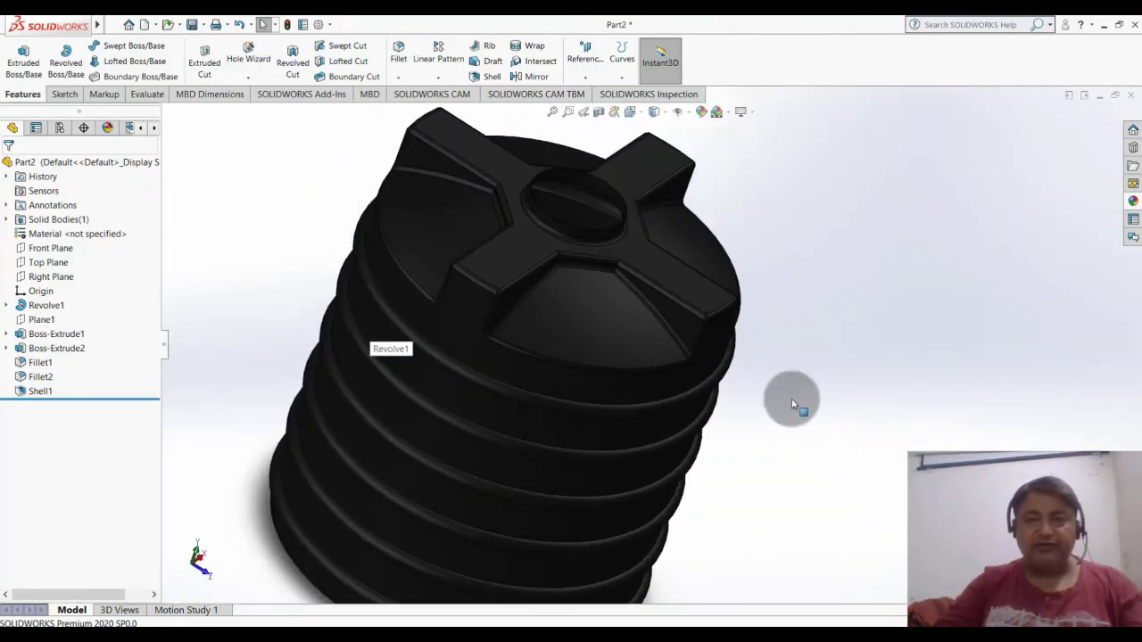
pyautogui.click(669, 114)
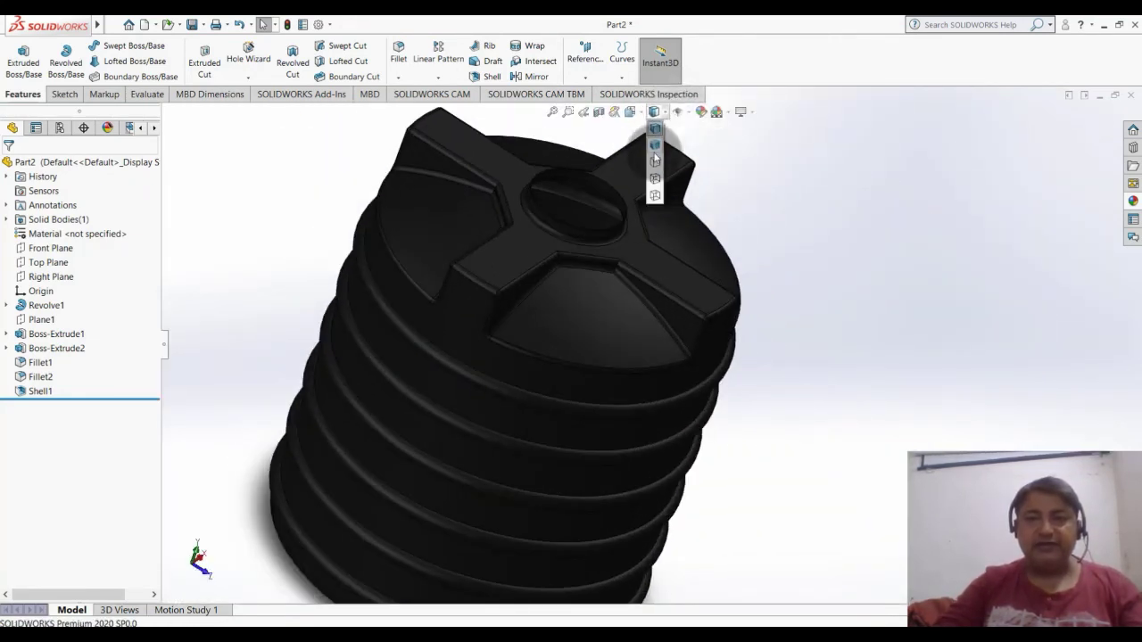
pyautogui.click(809, 237)
pyautogui.scroll(-1, 799, 308)
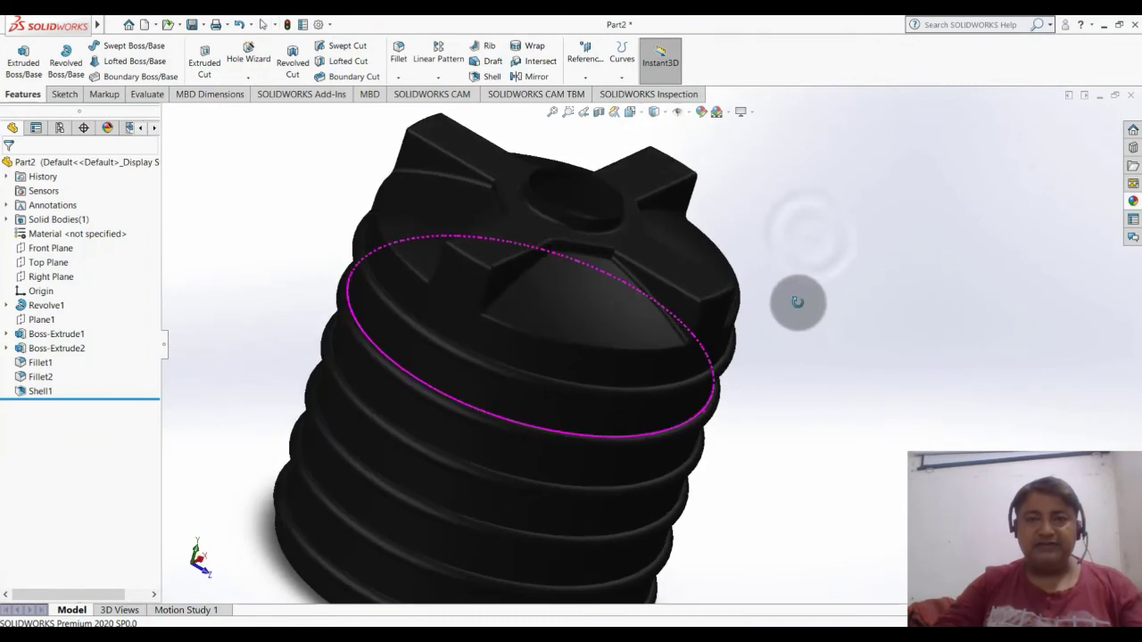
pyautogui.scroll(-1, 802, 303)
pyautogui.scroll(-2, 803, 305)
pyautogui.scroll(2, 756, 323)
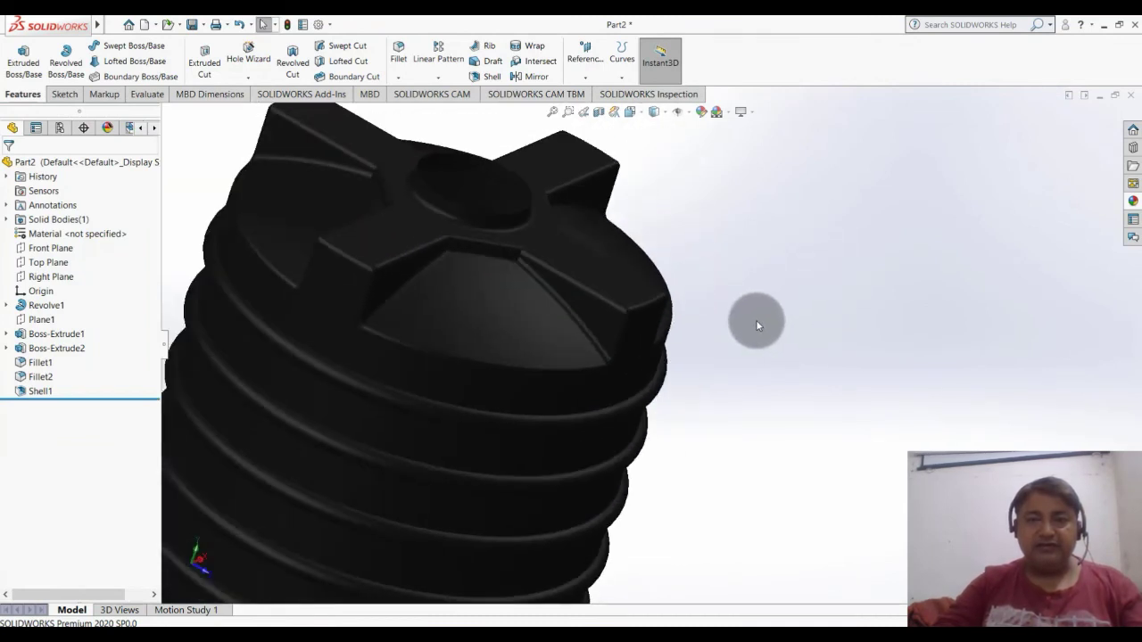
pyautogui.moveTo(708, 285); pyautogui.dragTo(758, 290, button='middle')
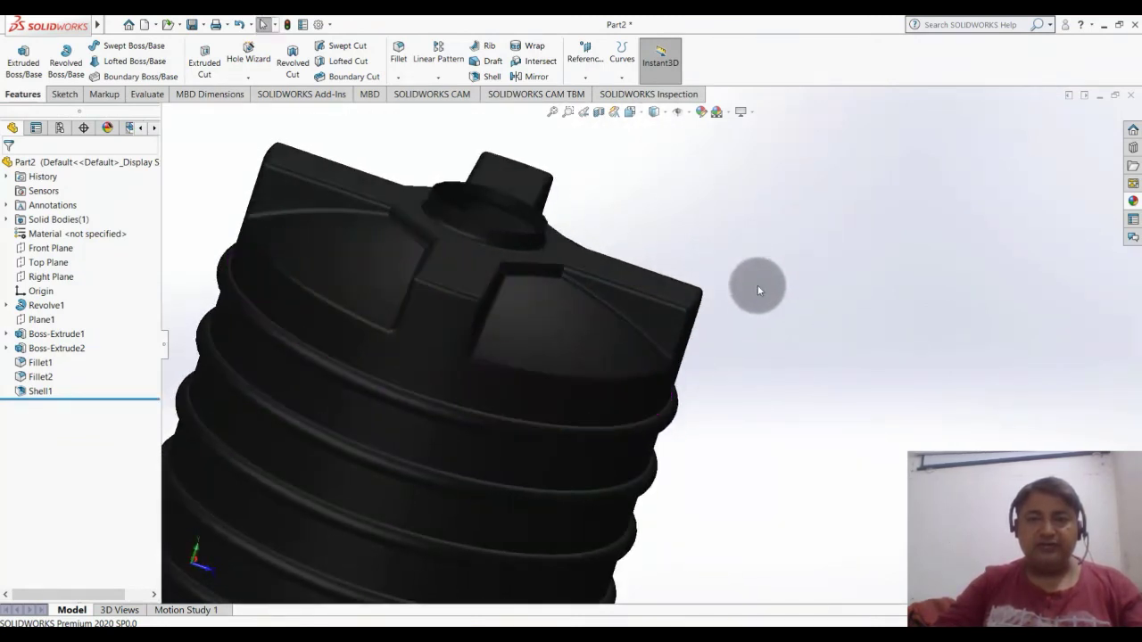
pyautogui.scroll(2, 746, 243)
pyautogui.moveTo(750, 246); pyautogui.dragTo(855, 285, button='middle')
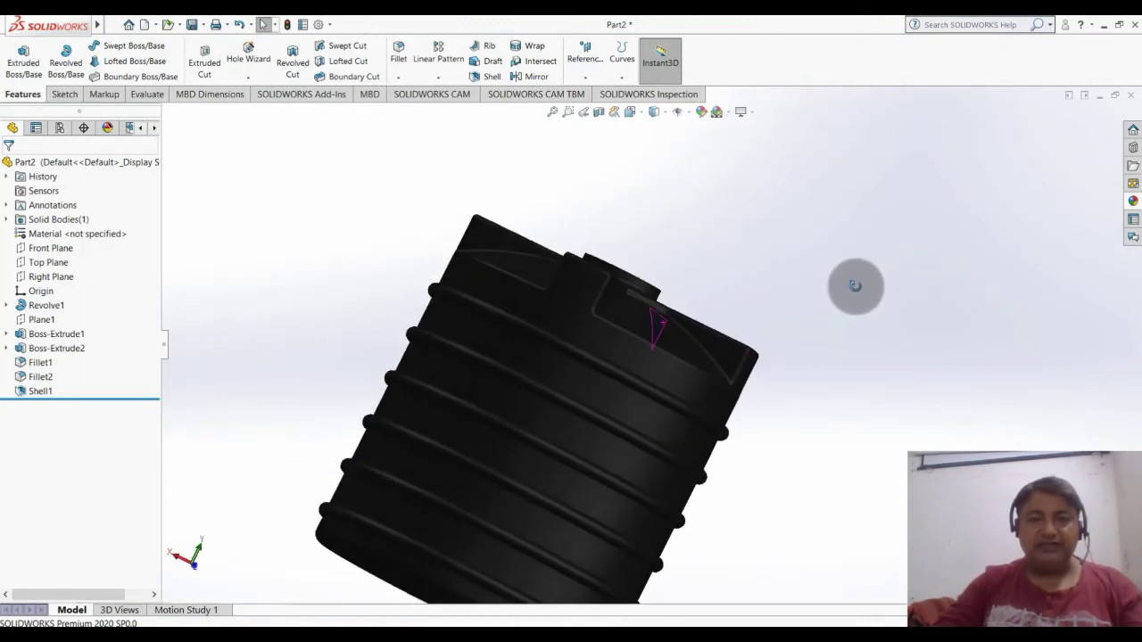
pyautogui.scroll(-2, 832, 438)
pyautogui.scroll(2, 593, 223)
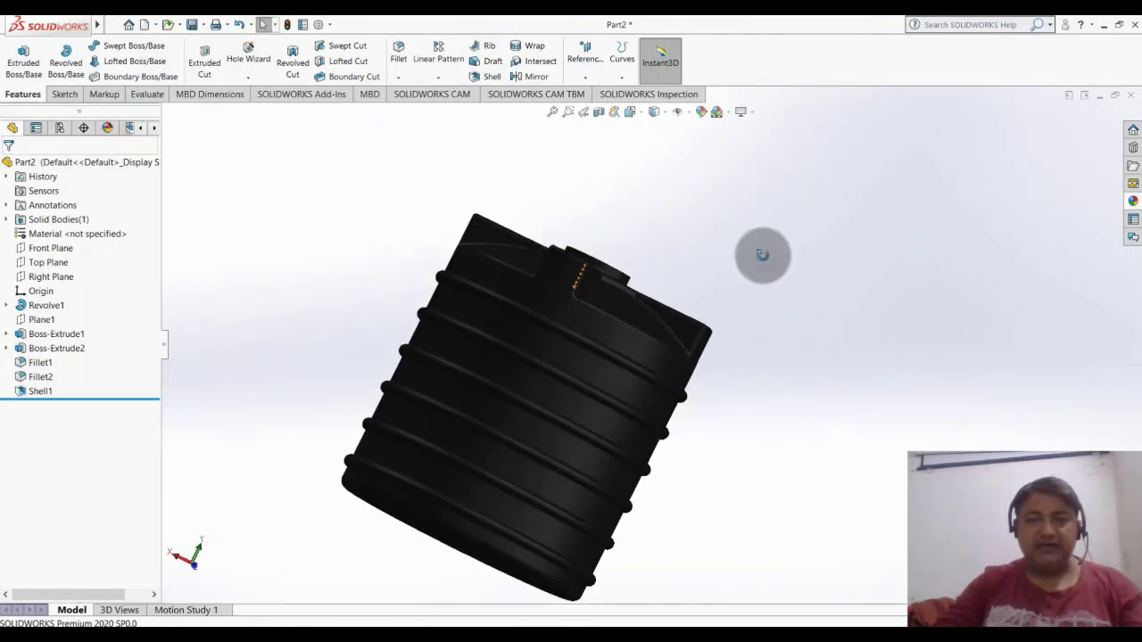
pyautogui.moveTo(759, 255)
pyautogui.mouseDown(button='middle')
pyautogui.moveTo(723, 289)
pyautogui.moveTo(653, 306)
pyautogui.moveTo(684, 334)
pyautogui.moveTo(681, 258)
pyautogui.mouseUp(button='middle')
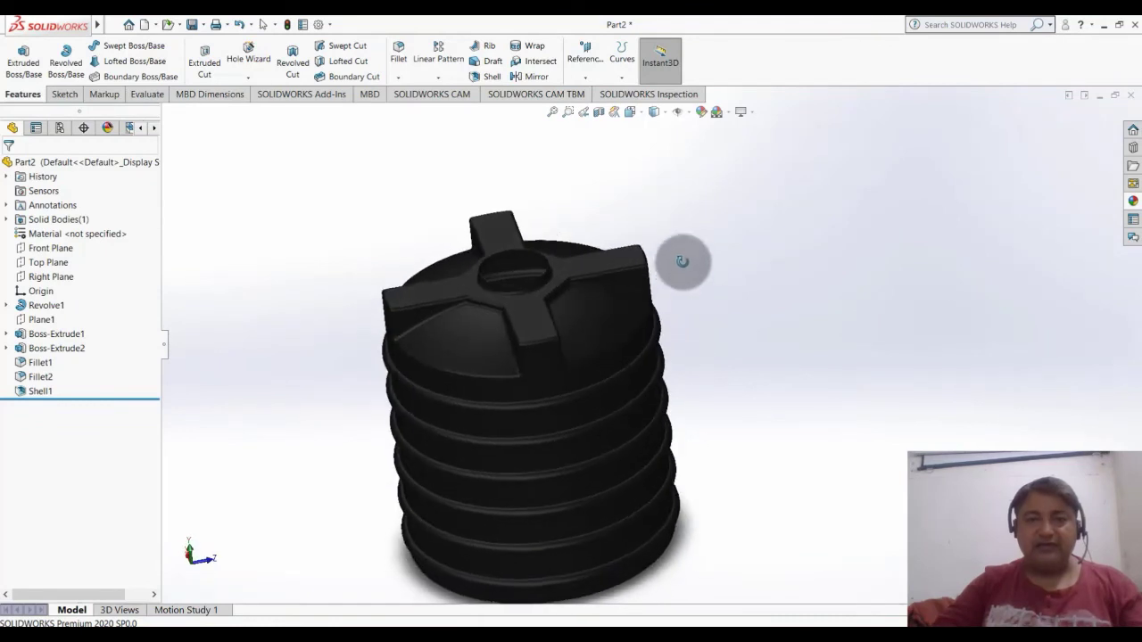
pyautogui.scroll(3, 739, 408)
pyautogui.scroll(-3, 748, 403)
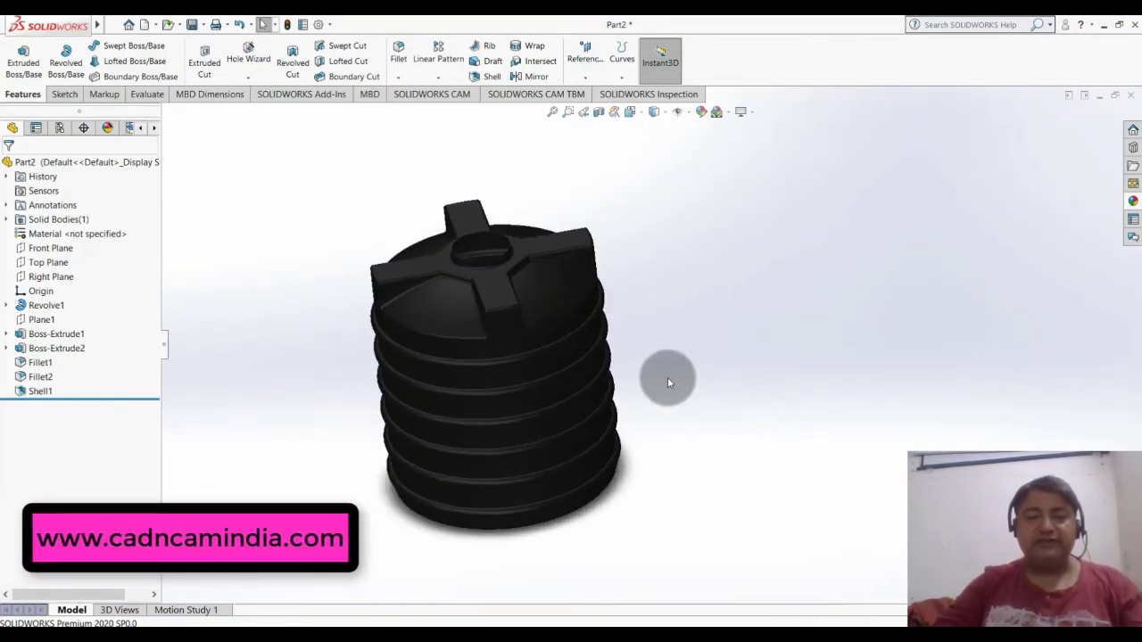
pyautogui.scroll(-1, 733, 400)
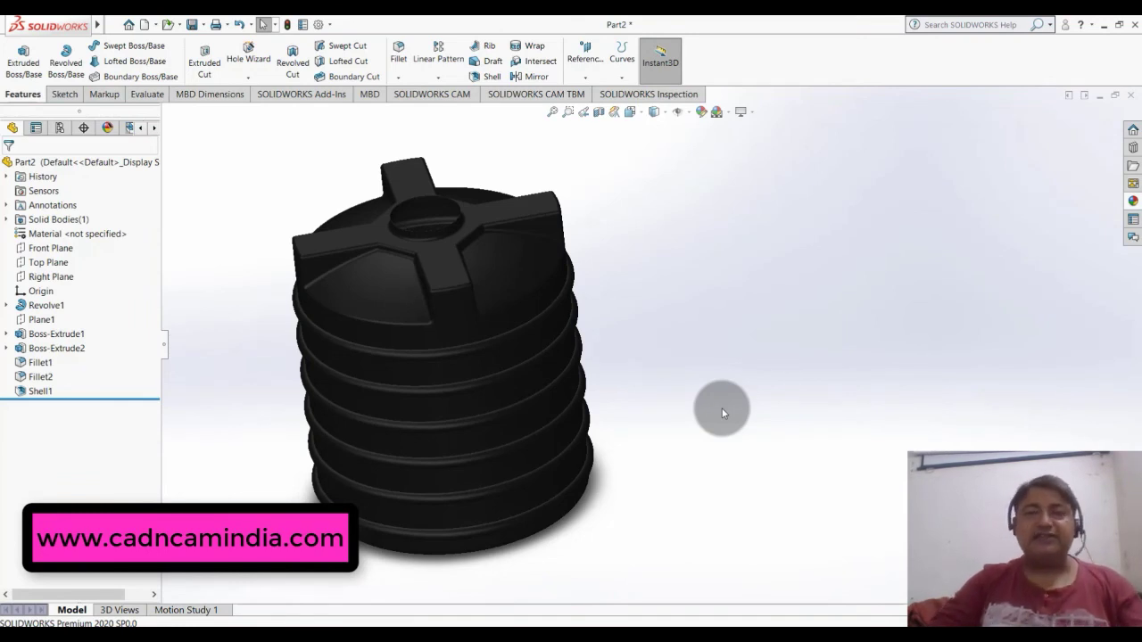
pyautogui.moveTo(716, 395)
pyautogui.mouseDown(button='middle')
pyautogui.moveTo(726, 354)
pyautogui.moveTo(760, 368)
pyautogui.mouseUp(button='middle')
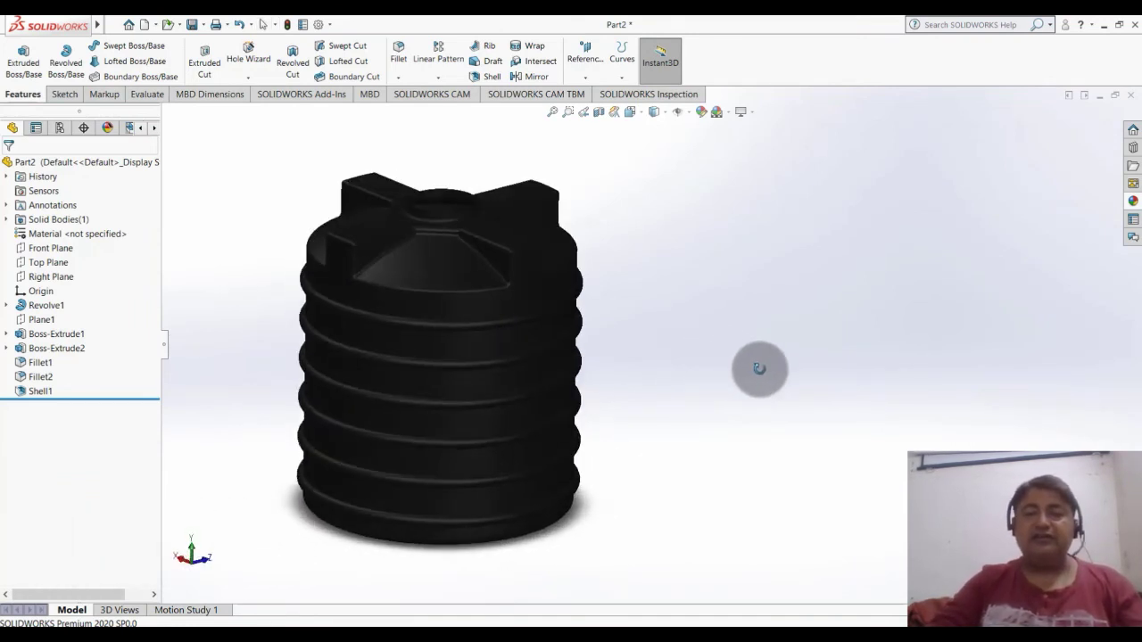